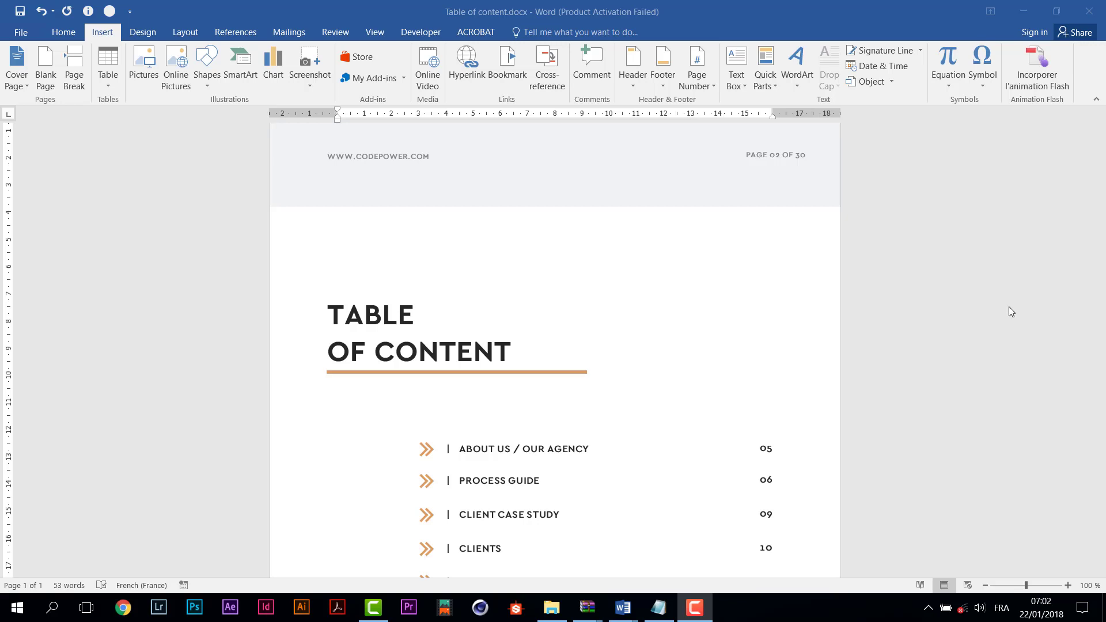
click(476, 353)
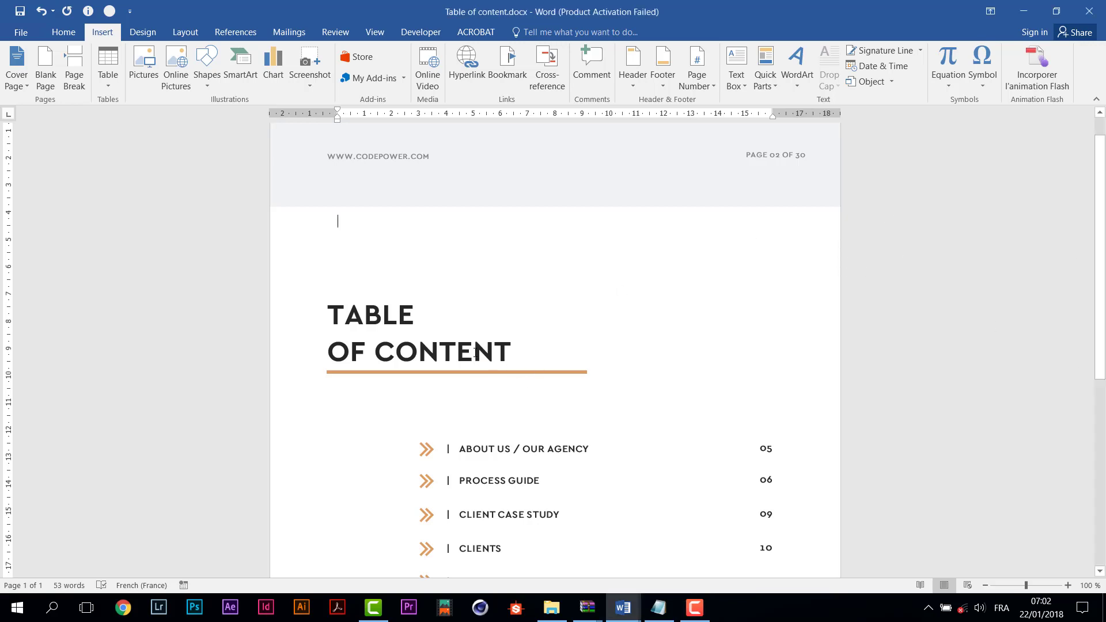
scroll(688, 358, up, 1)
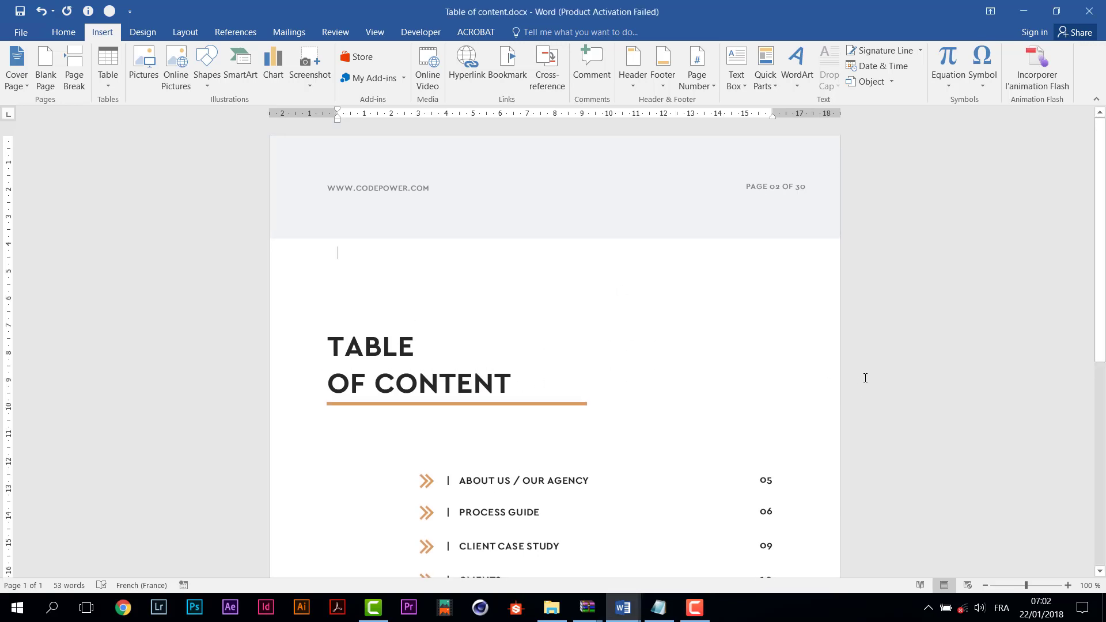
scroll(901, 377, down, 3)
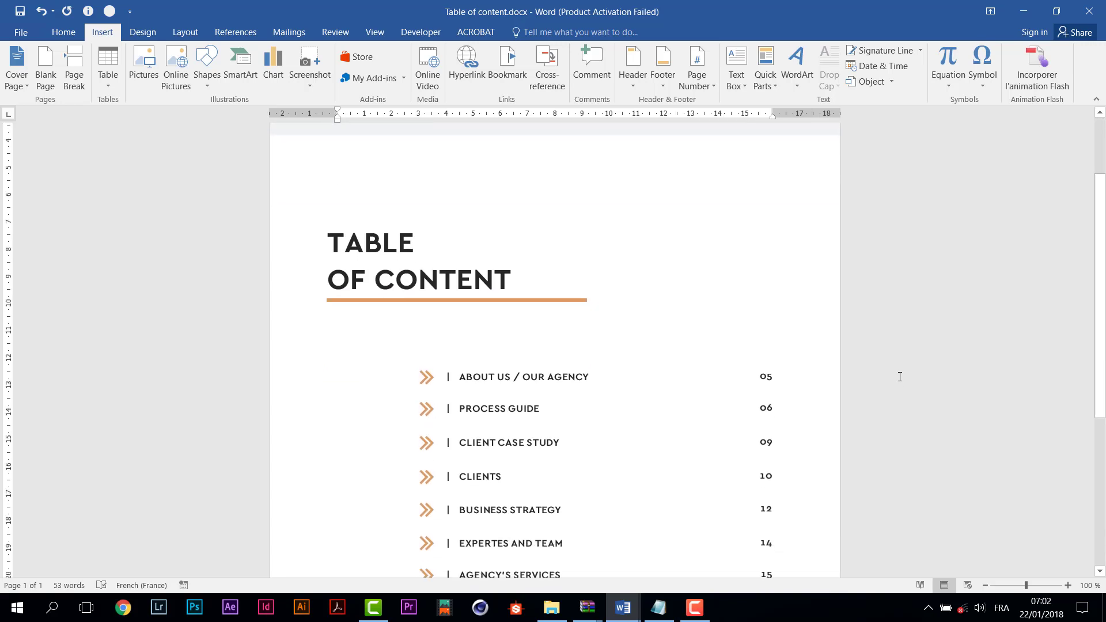
double_click(462, 376)
drag(509, 380, 511, 379)
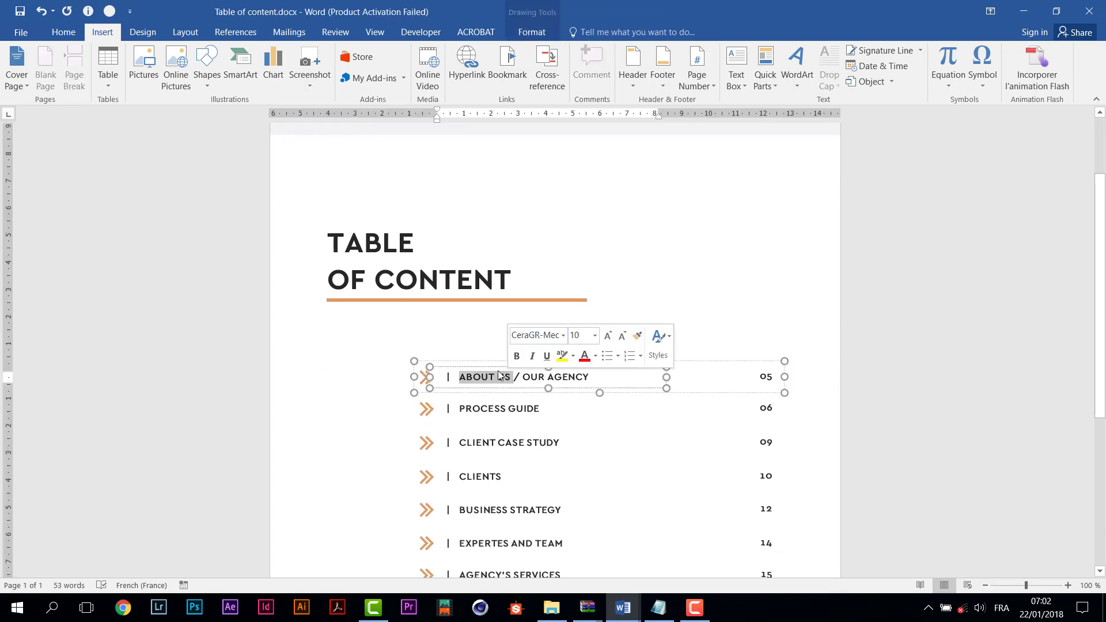
click(484, 306)
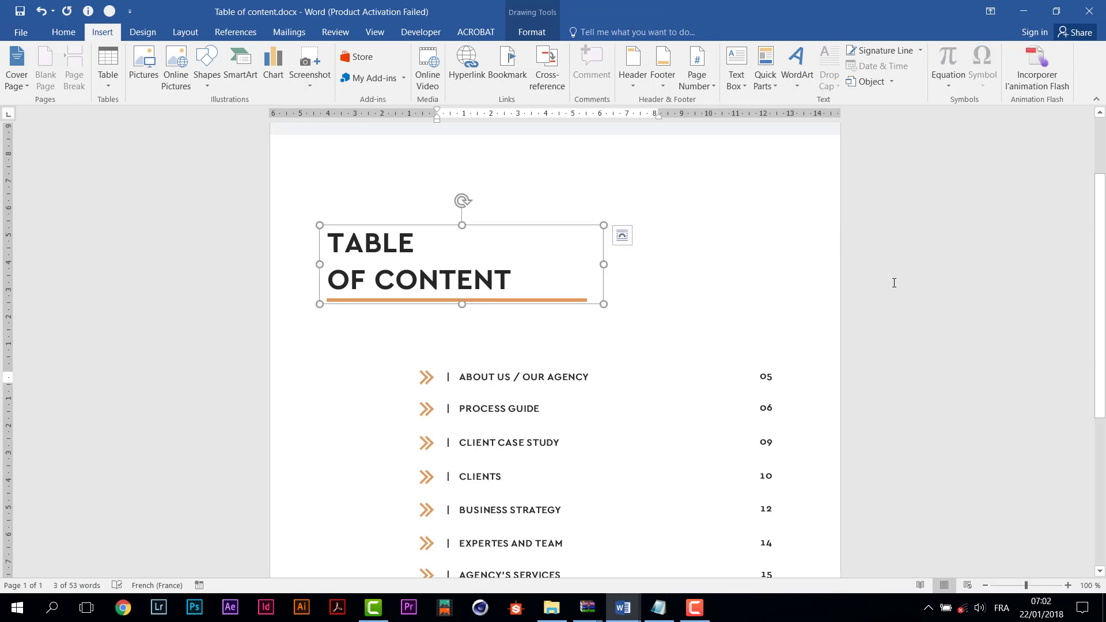
Step: Add blank paragraphs below the table of content entries until the document extends onto a second page
scroll(894, 283, down, 5)
double_click(431, 523)
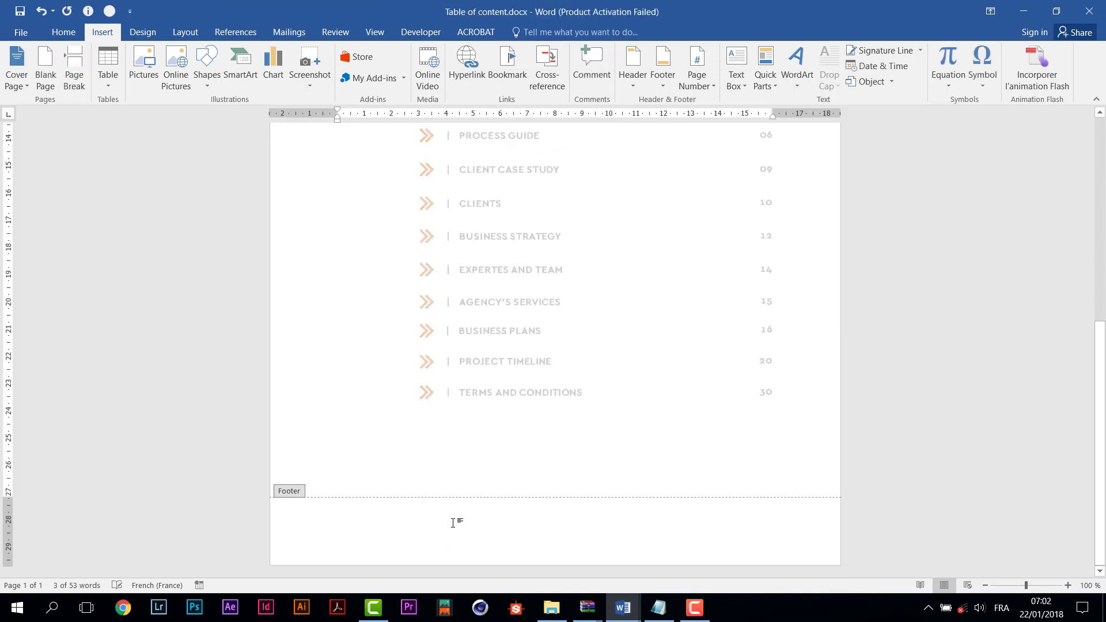
double_click(458, 485)
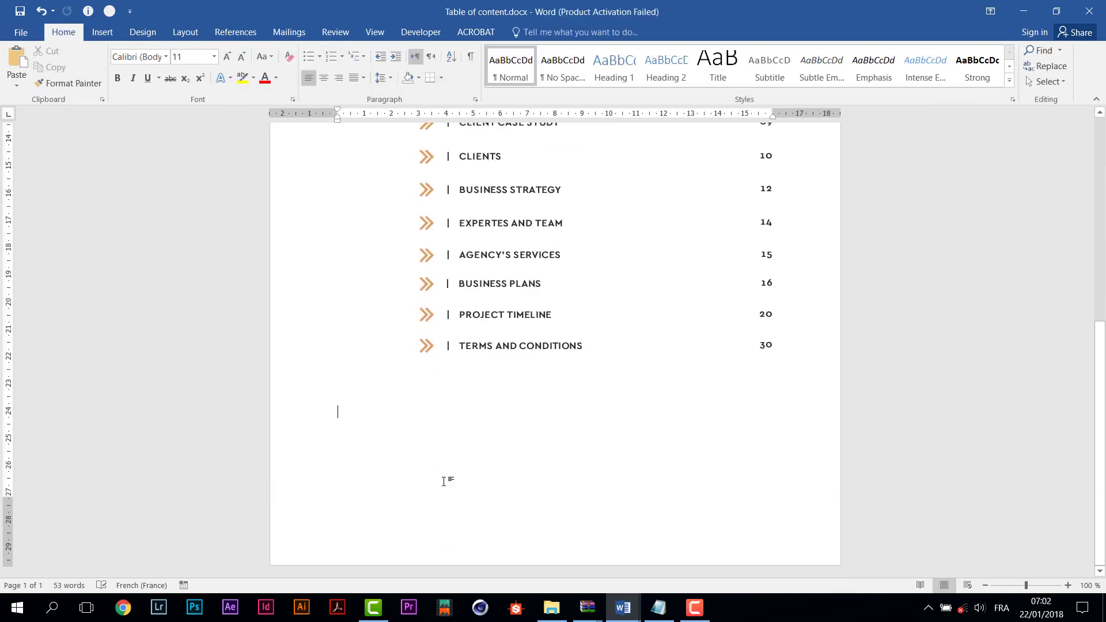
key(Return)
key(Return)
key(Return)
key(Return)
key(Return)
key(Return)
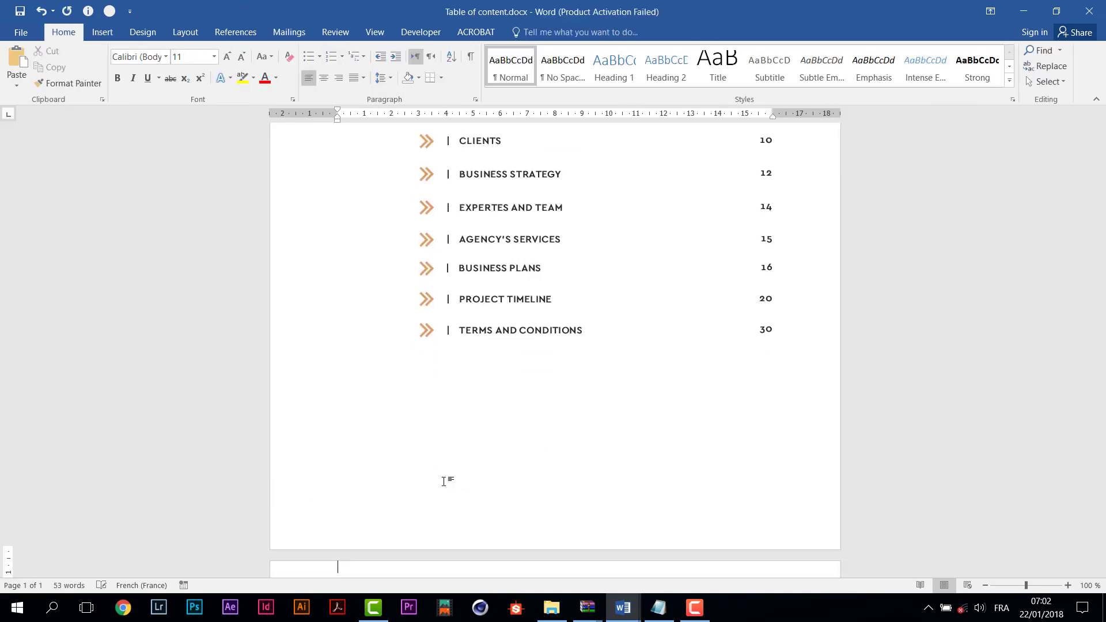
scroll(489, 405, down, 10)
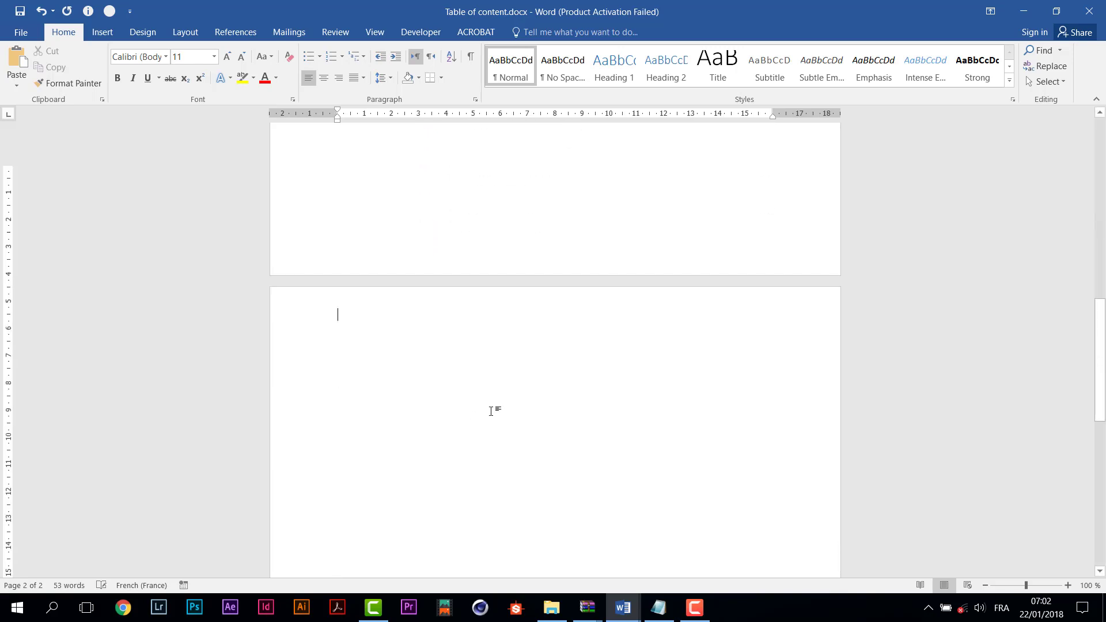
Step: Realign the grey header band with the top edge of page 1 and place a copy at the top of page 2
scroll(502, 403, up, 10)
scroll(506, 400, up, 10)
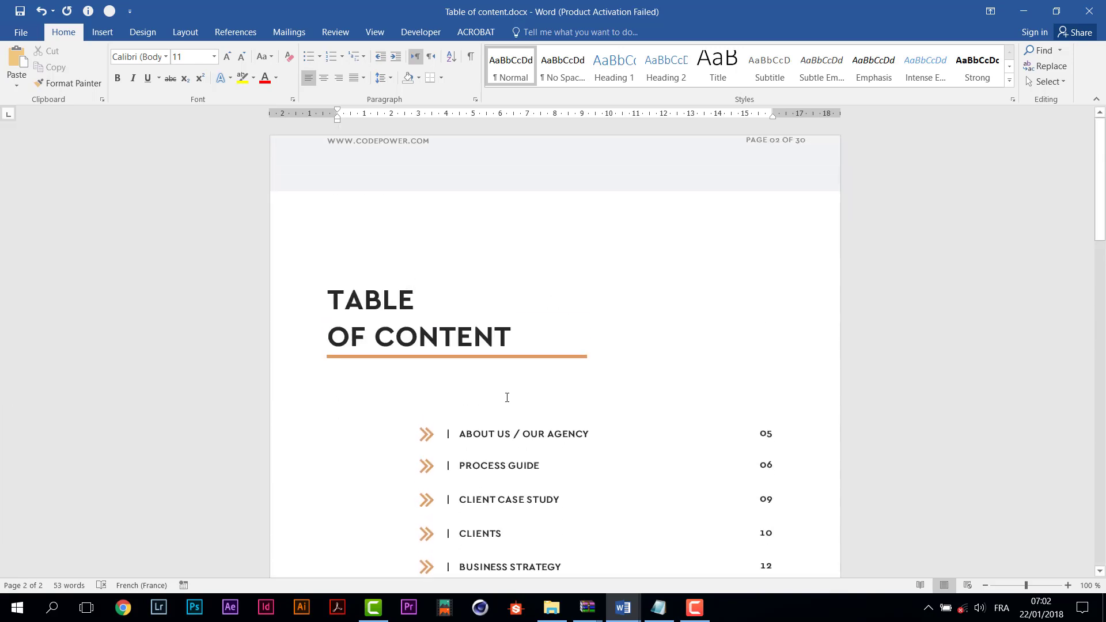
click(575, 178)
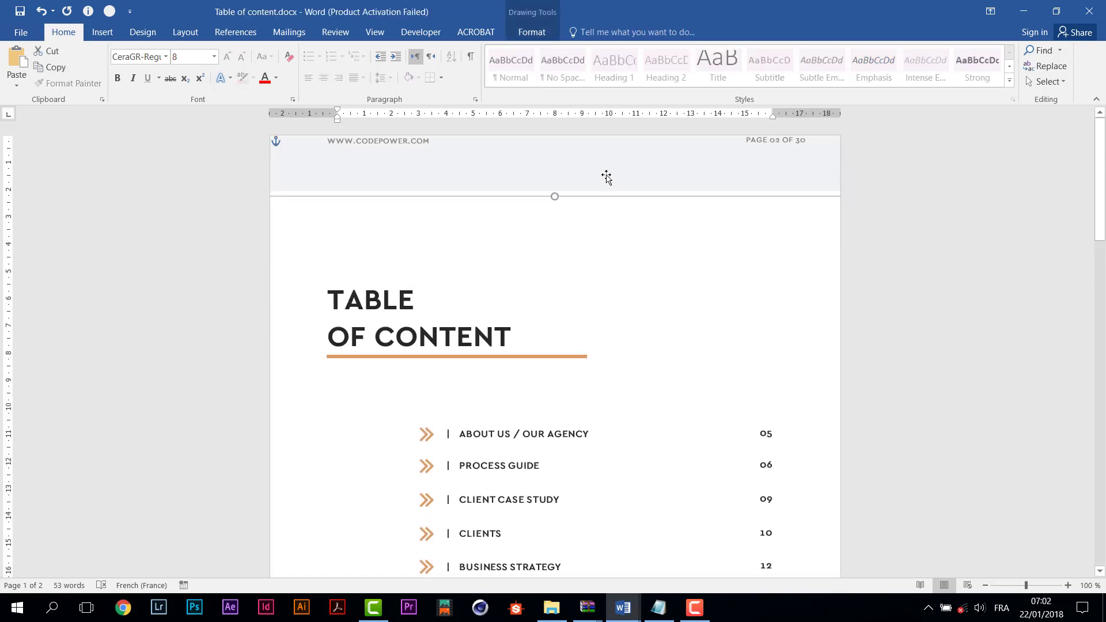
mouse_move(605, 188)
mouse_down()
mouse_move(603, 234)
mouse_move(605, 221)
mouse_up()
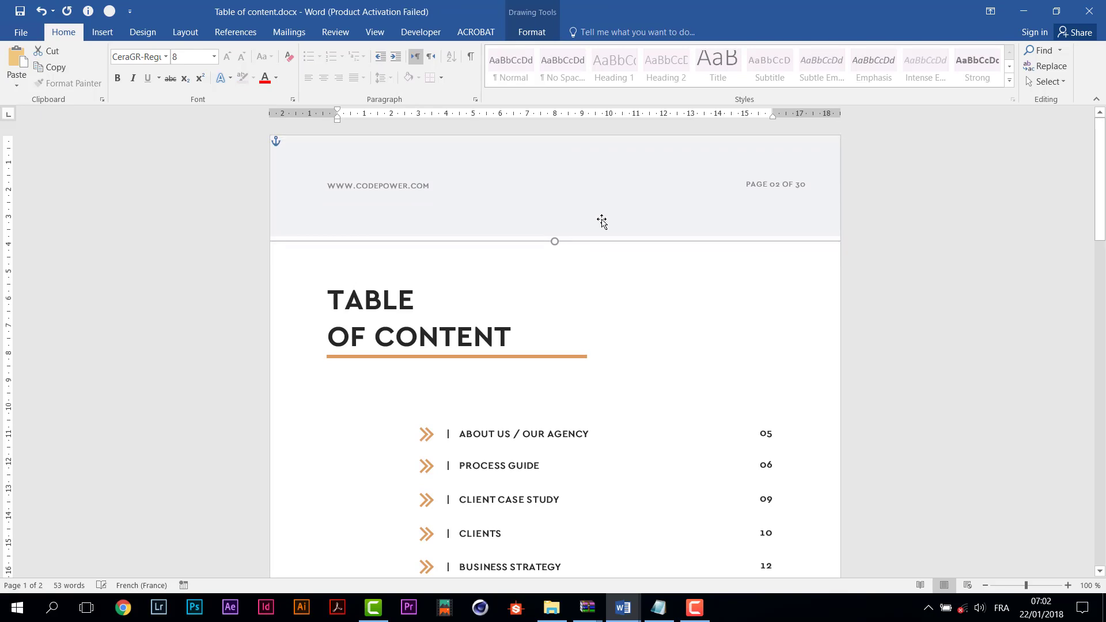
drag(600, 227, 602, 530)
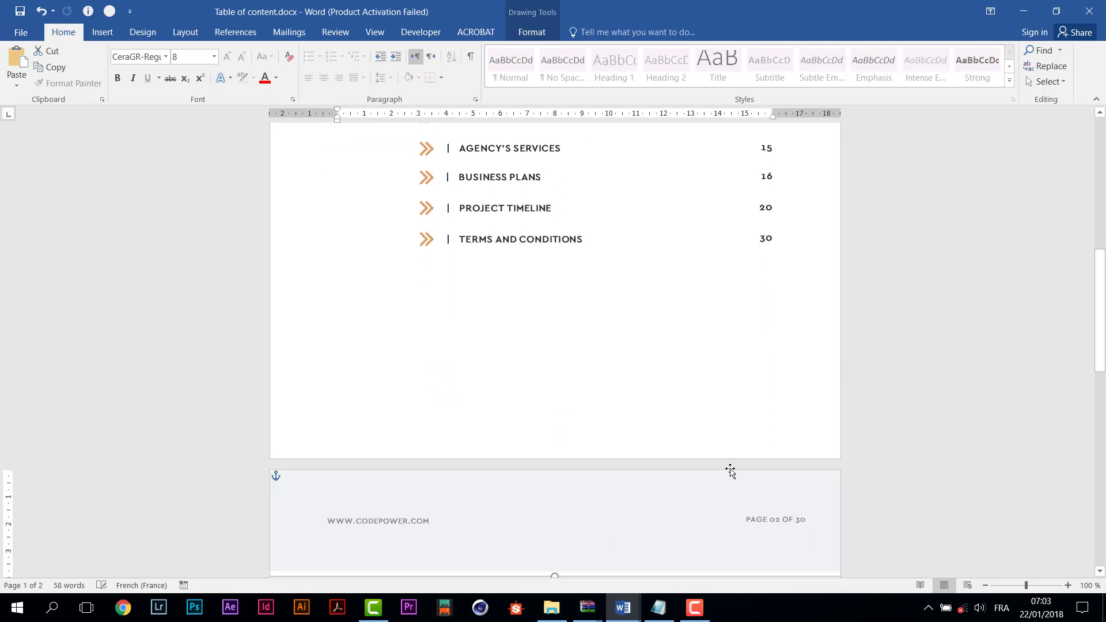
click(880, 449)
Step: Change the page label in the second page's header band to PAGE 03 OF 30
scroll(877, 447, down, 5)
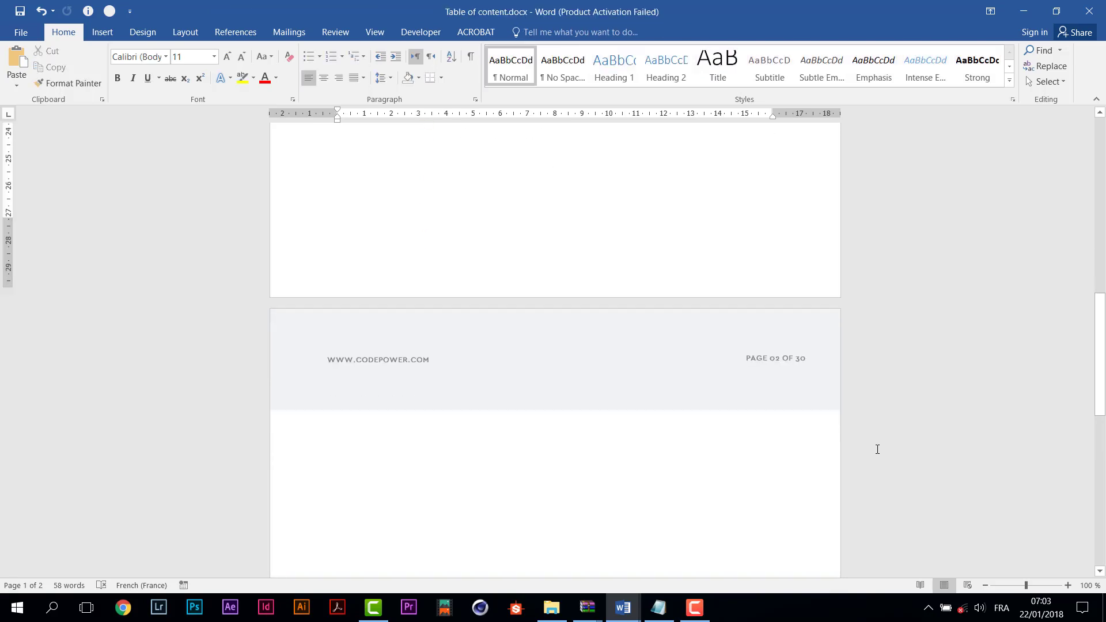
double_click(780, 347)
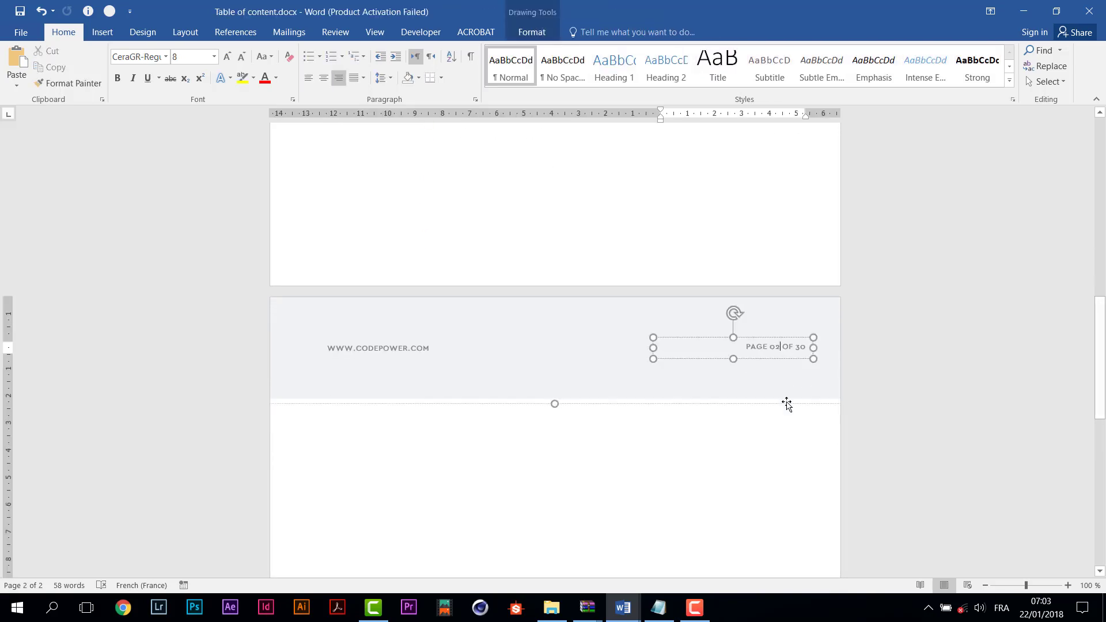
key(BackSpace)
text(3)
click(957, 421)
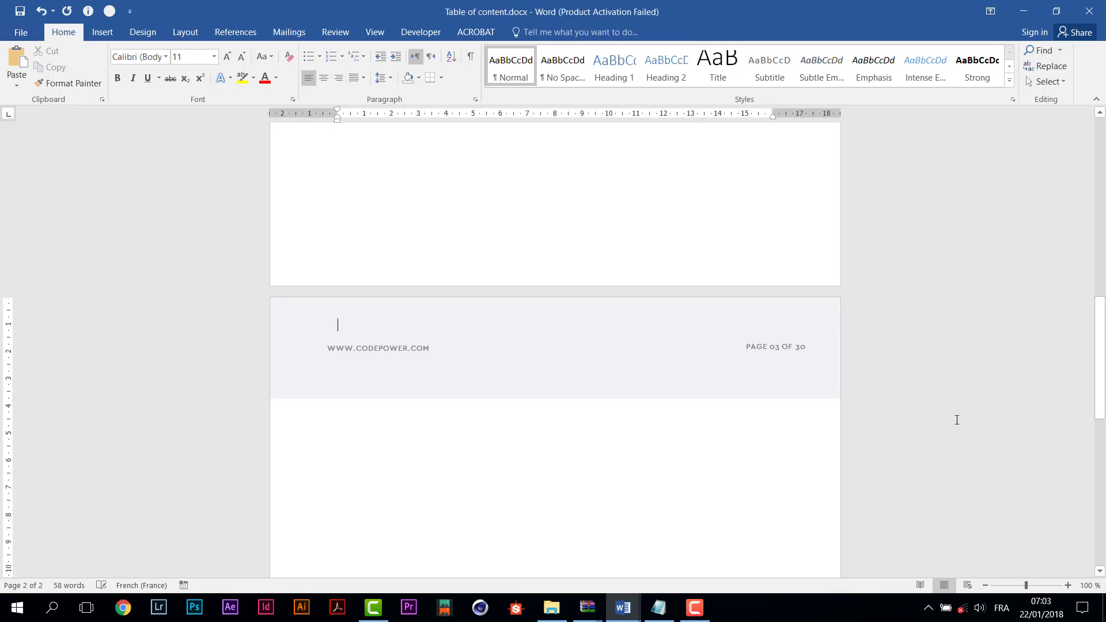
Step: Copy the TABLE OF CONTENT title text box from page 1 and place the duplicate below the header band on page 2
scroll(920, 461, up, 15)
scroll(920, 460, down, 12)
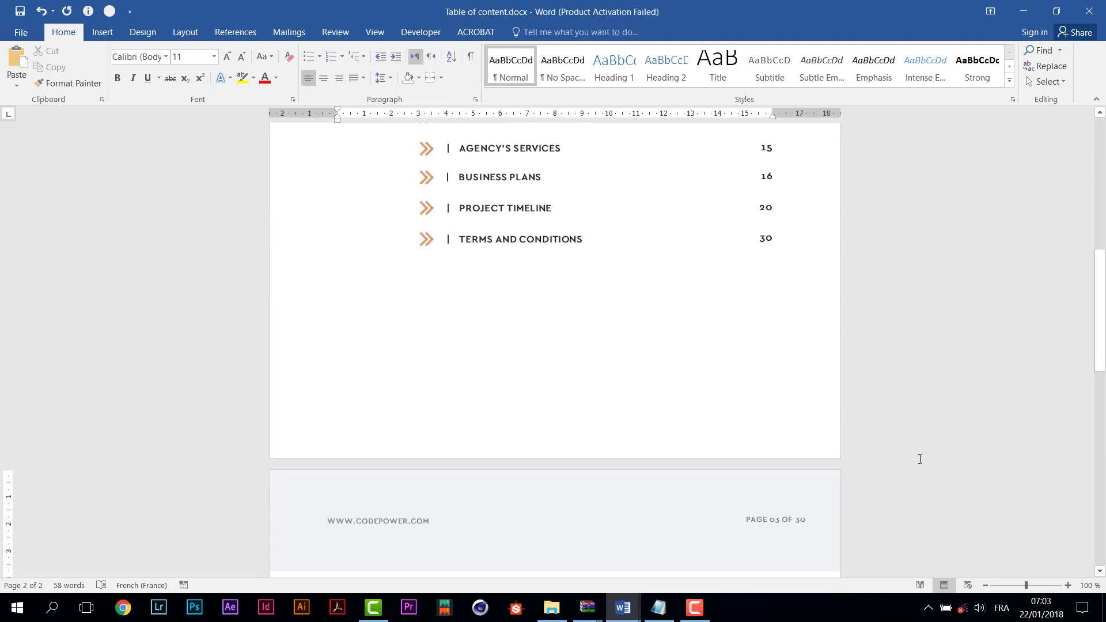
scroll(920, 459, down, 6)
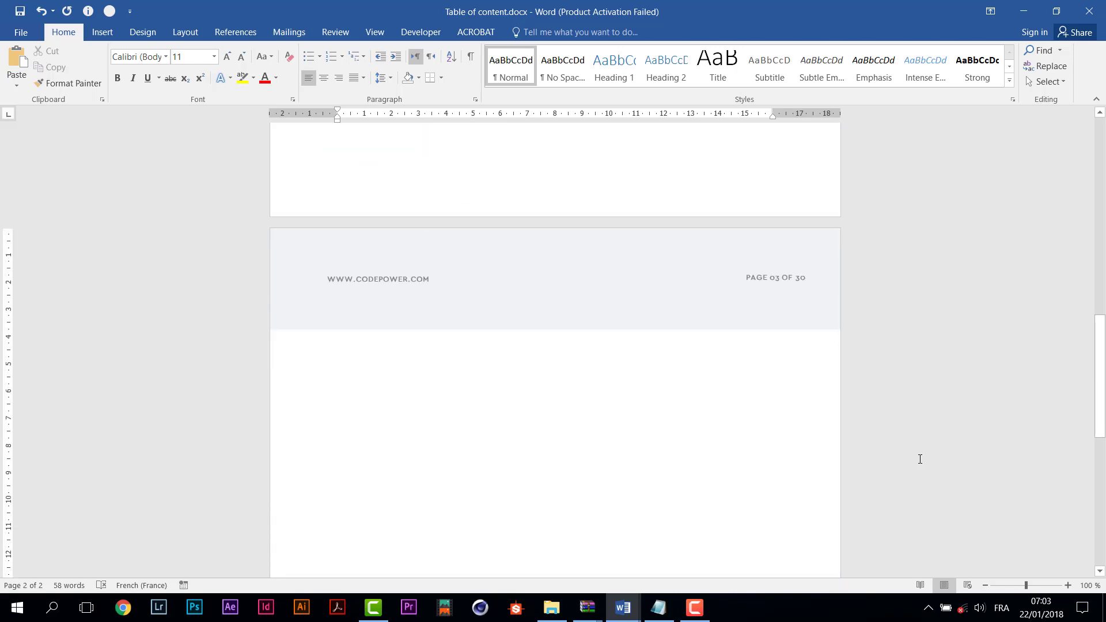
scroll(919, 446, up, 10)
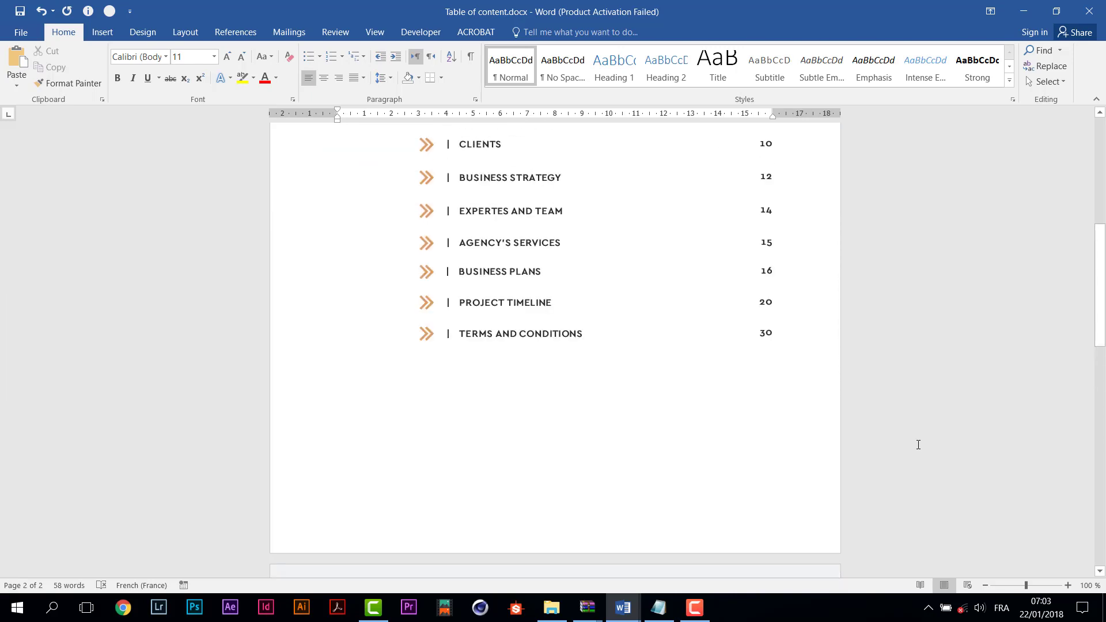
click(459, 233)
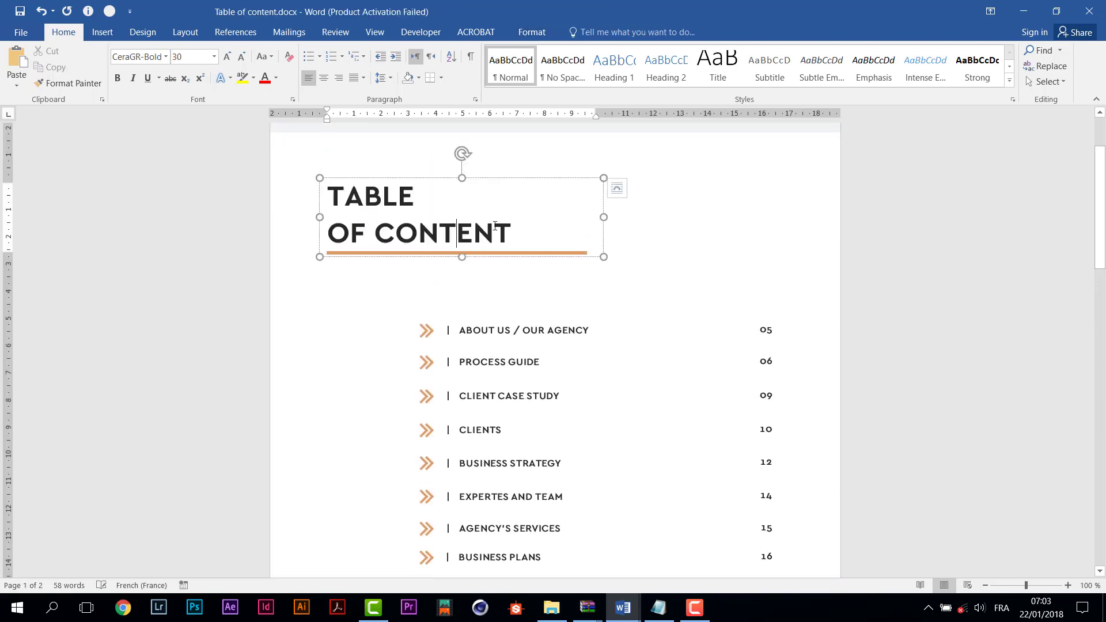
click(490, 179)
key(ctrl+c)
key(ctrl+v)
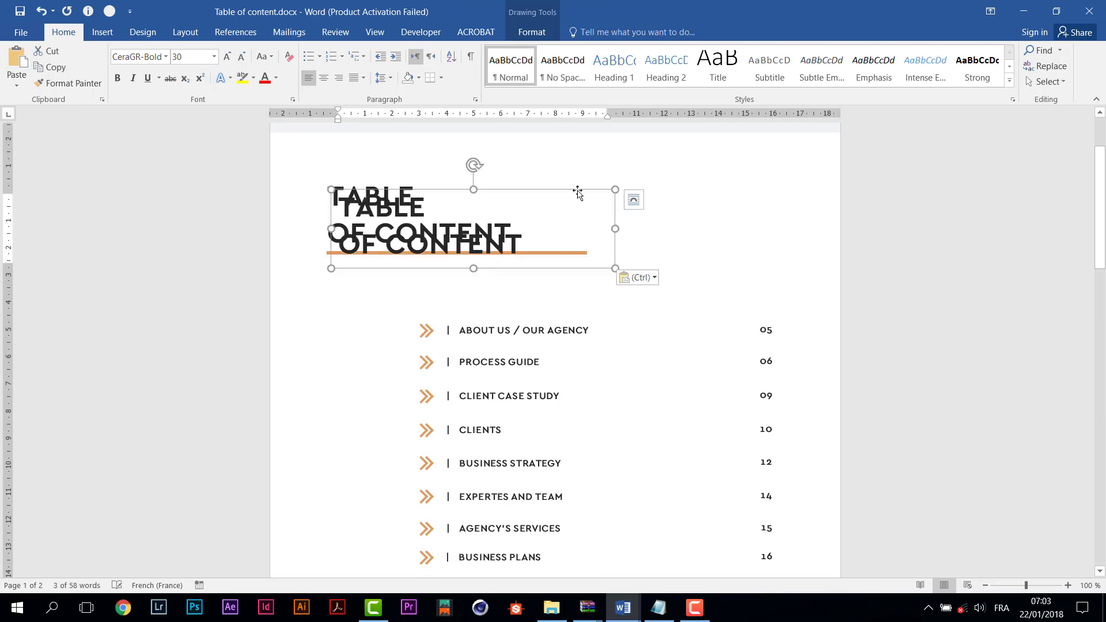
drag(578, 191, 568, 524)
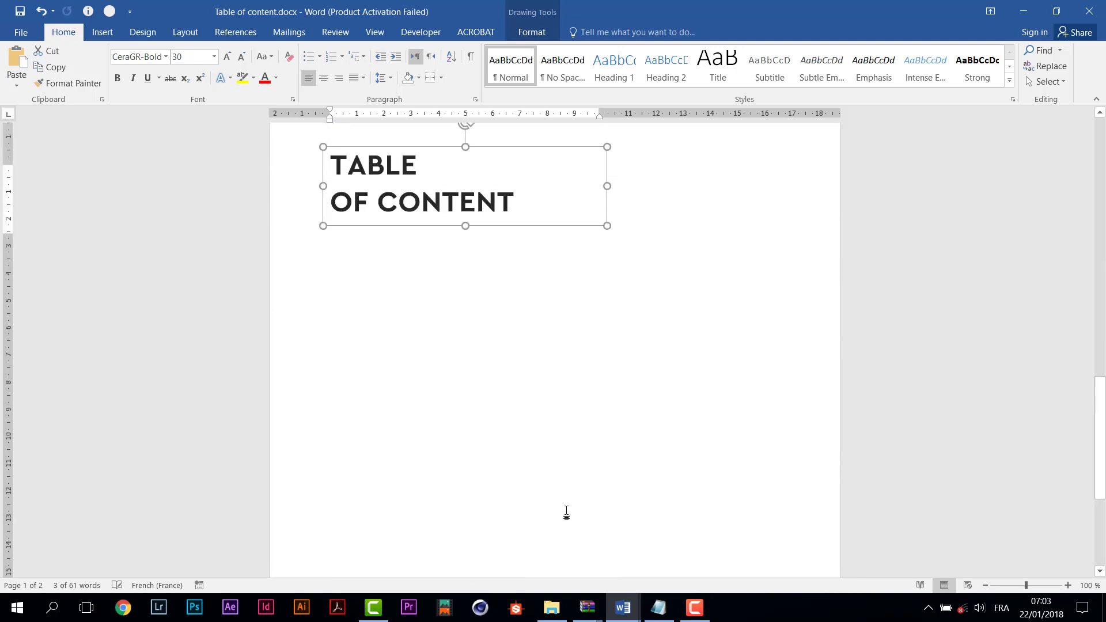
Step: Set the font size of all the text in the second page's title box to 24
scroll(561, 490, up, 3)
key(ctrl+a)
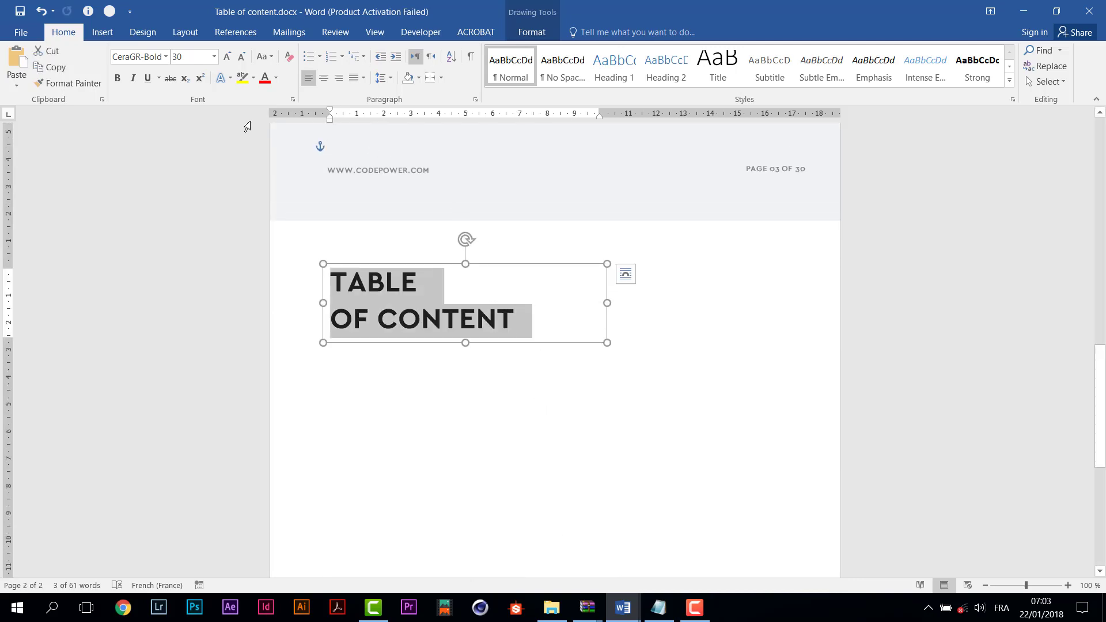
click(195, 58)
text(24)
key(Return)
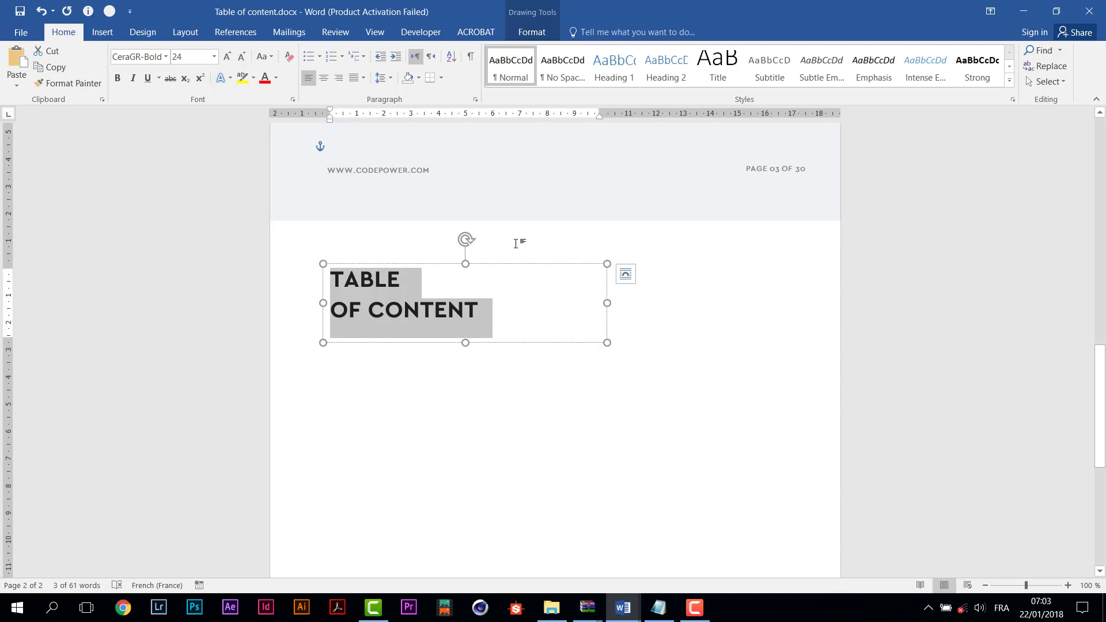
Step: Replace the second page's title with "About" and "OUR AGENCY" on two lines and convert the whole title to uppercase
text(About)
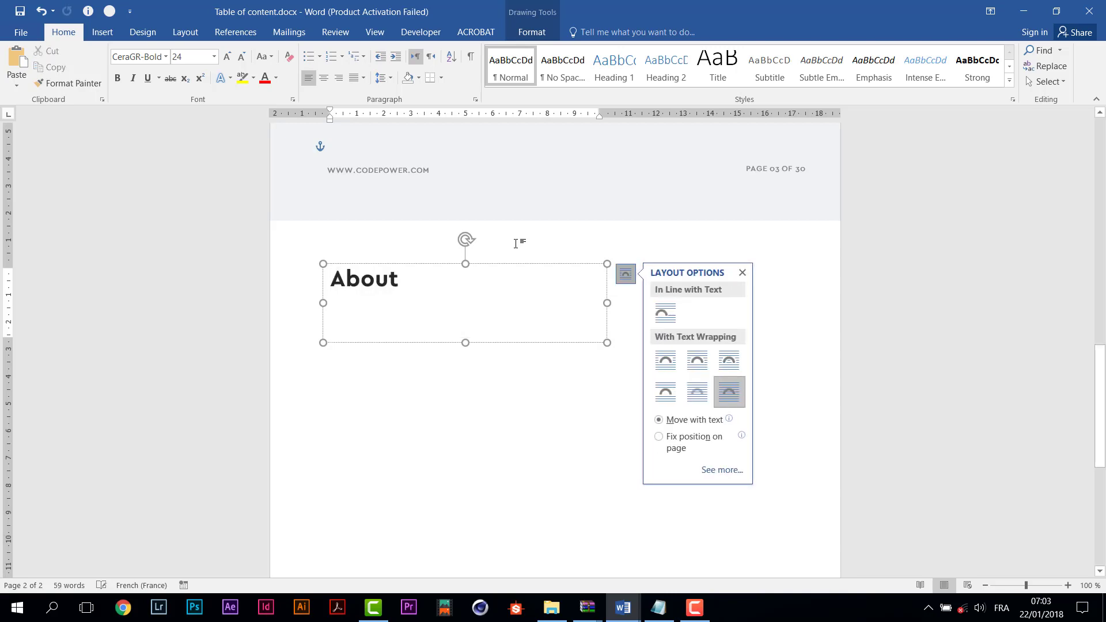
key(Return)
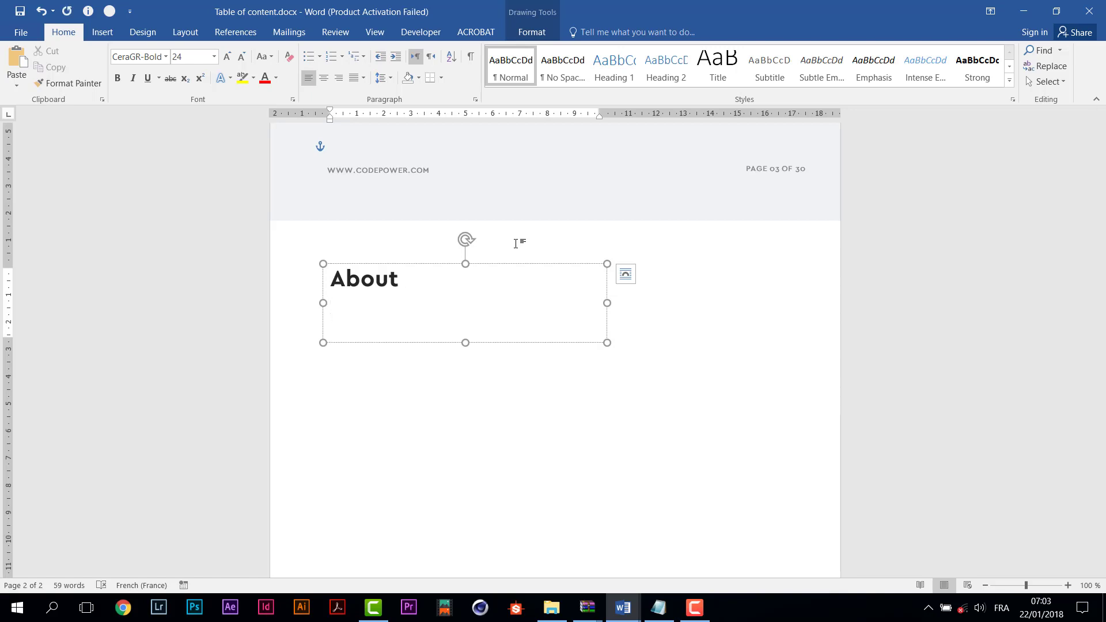
text(OUR AGENCY)
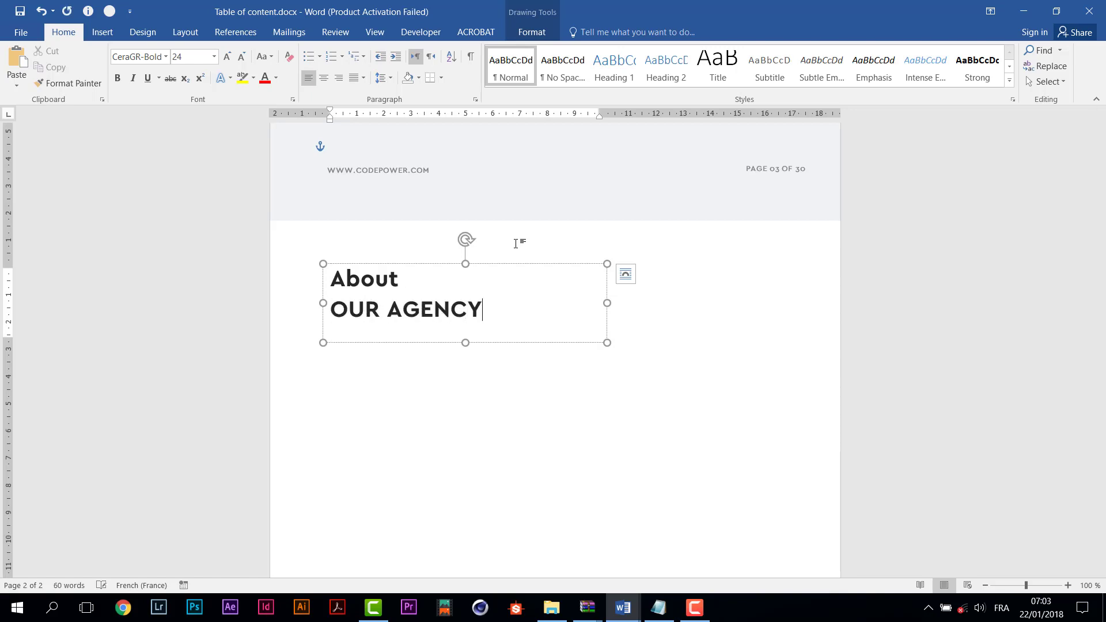
key(ctrl+a)
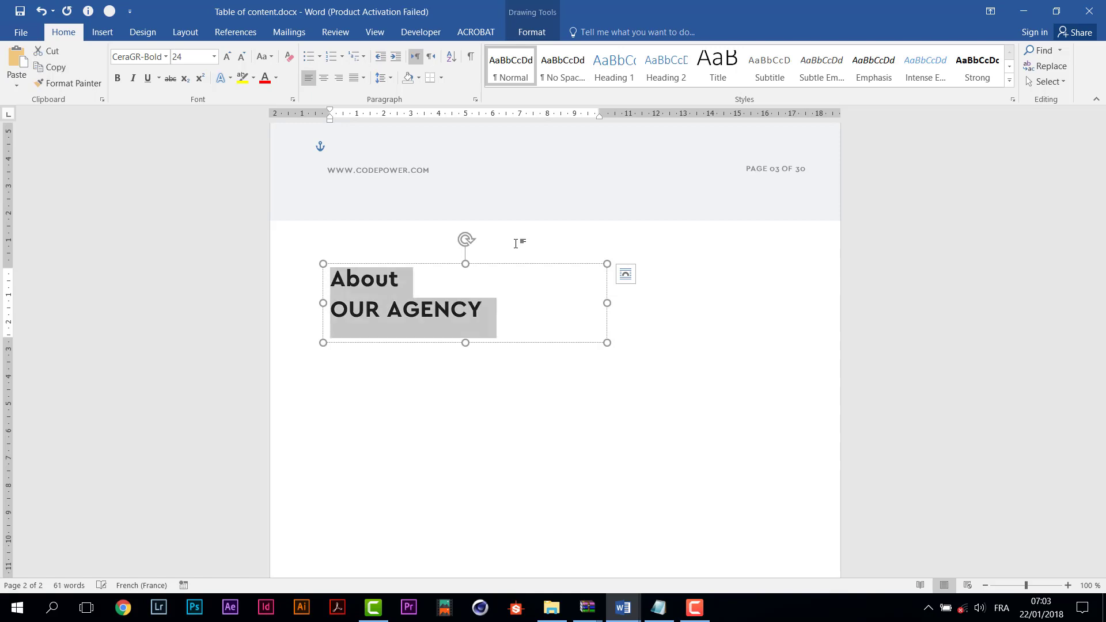
click(264, 63)
click(303, 108)
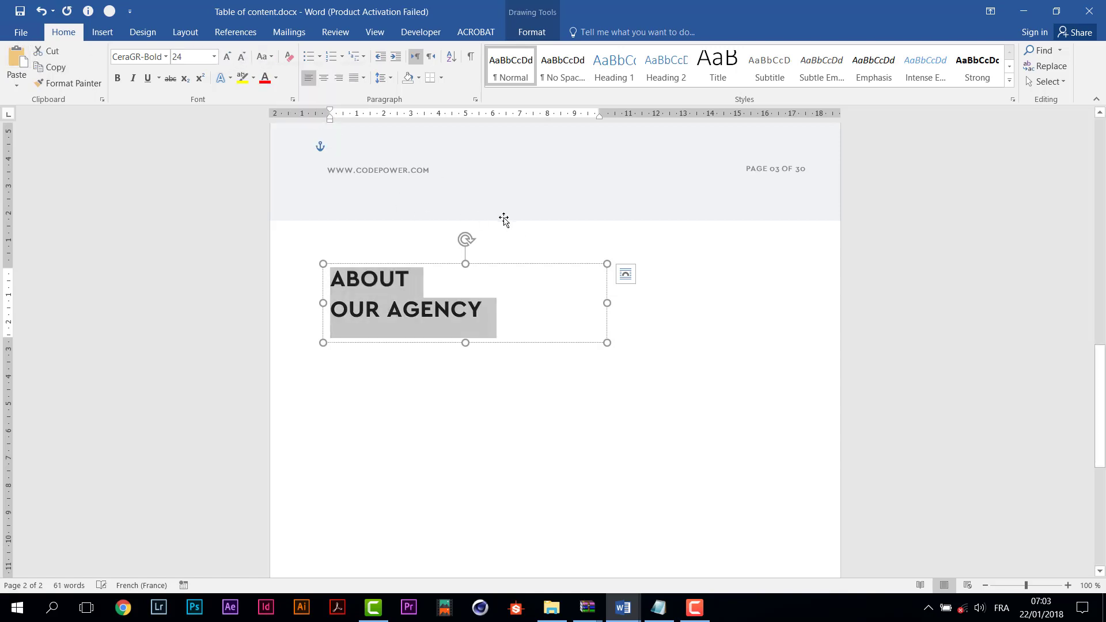
Step: Duplicate the ABOUT OUR AGENCY text box and place the copy directly below the original
click(512, 264)
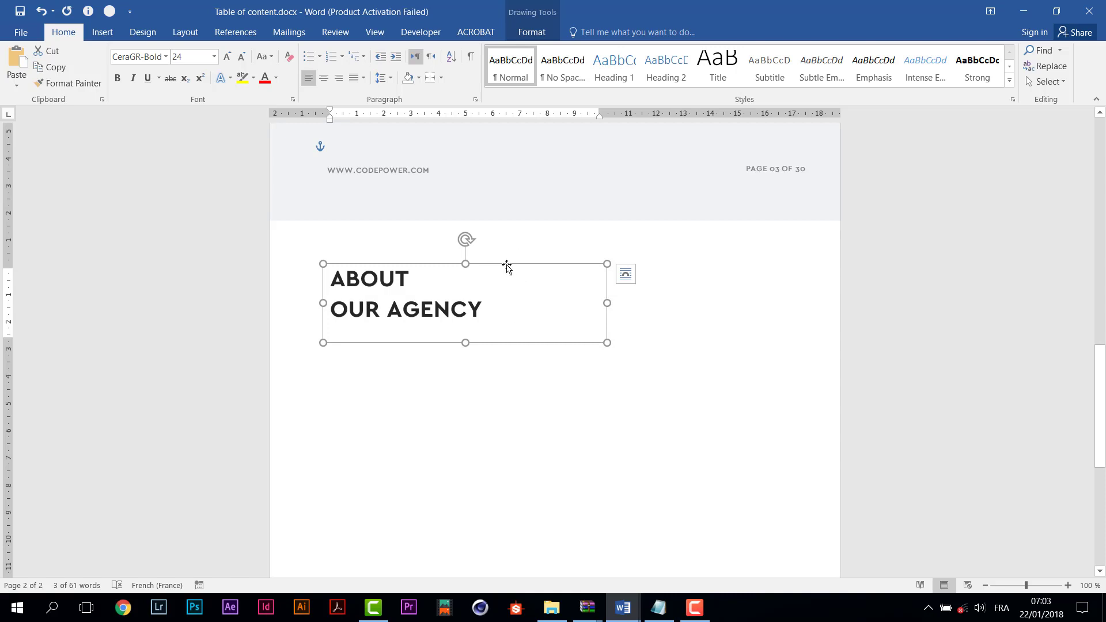
key(ctrl+c)
key(ctrl+v)
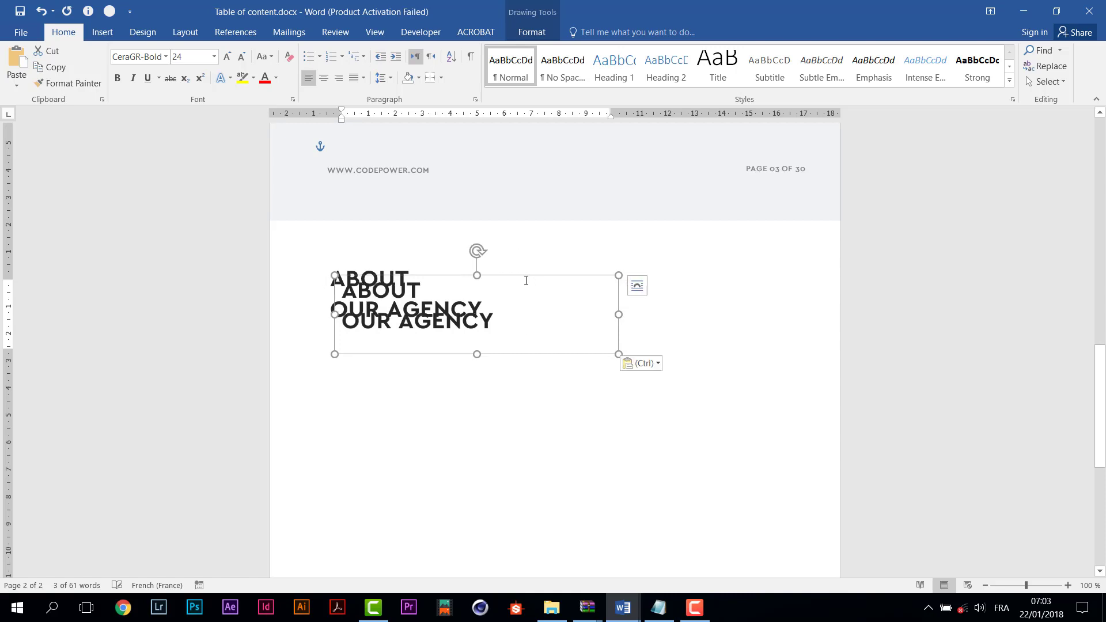
drag(512, 288, 502, 348)
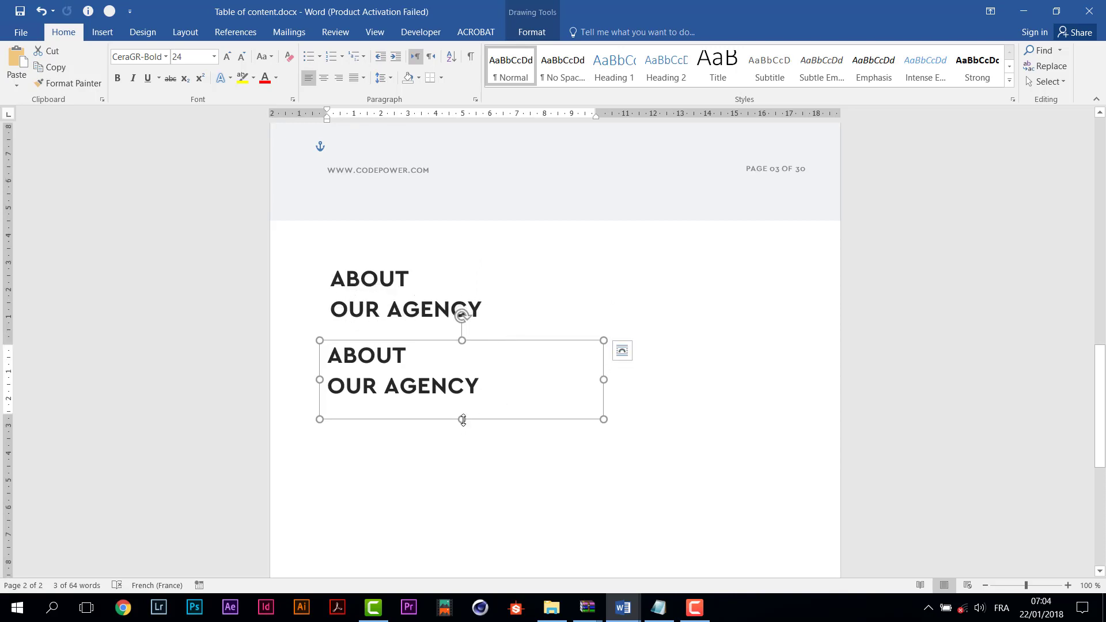
Step: Resize the duplicated text box by extending it downward and narrowing its width from the right edge
drag(463, 420, 462, 517)
scroll(504, 427, down, 2)
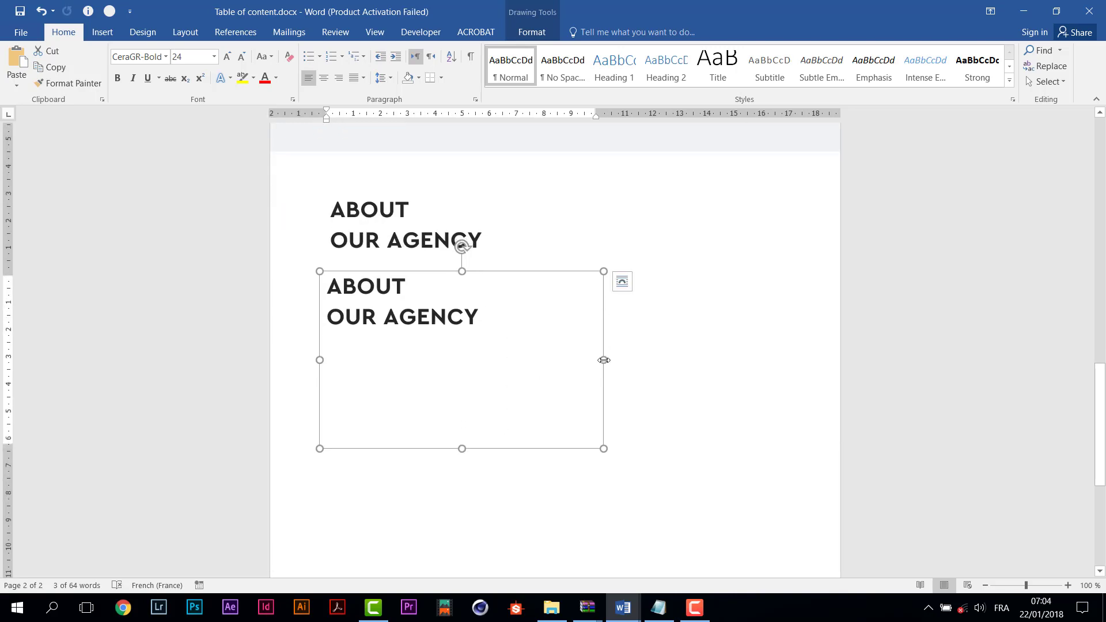
drag(604, 360, 552, 360)
scroll(502, 413, down, 2)
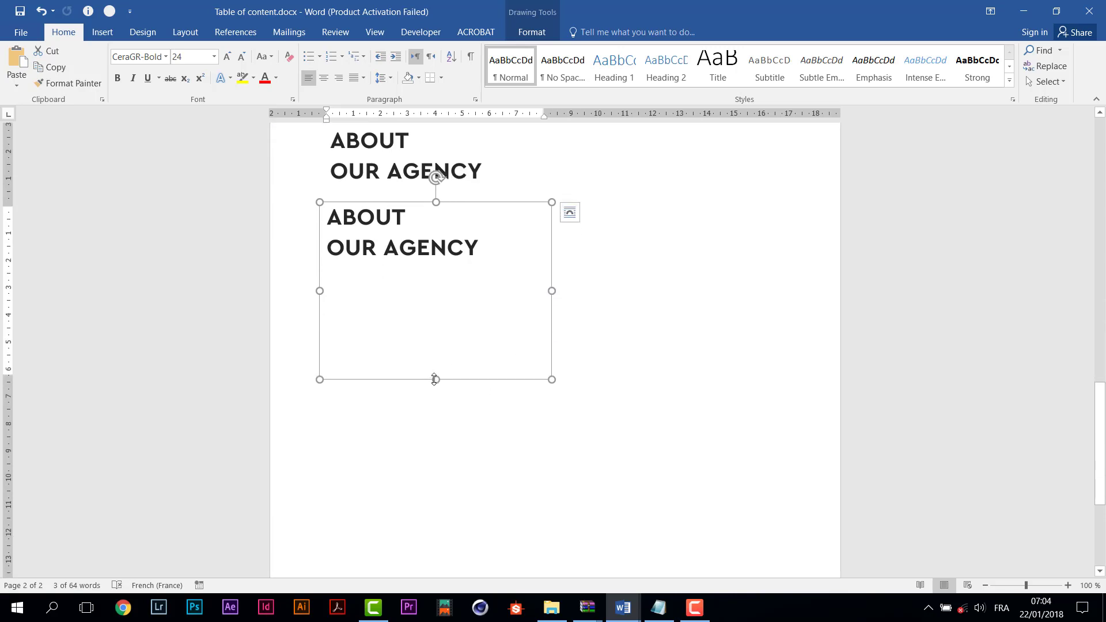
drag(435, 380, 436, 432)
Step: Format all the text in the duplicated text box as CeraGR-Regular at size 16
key(ctrl+a)
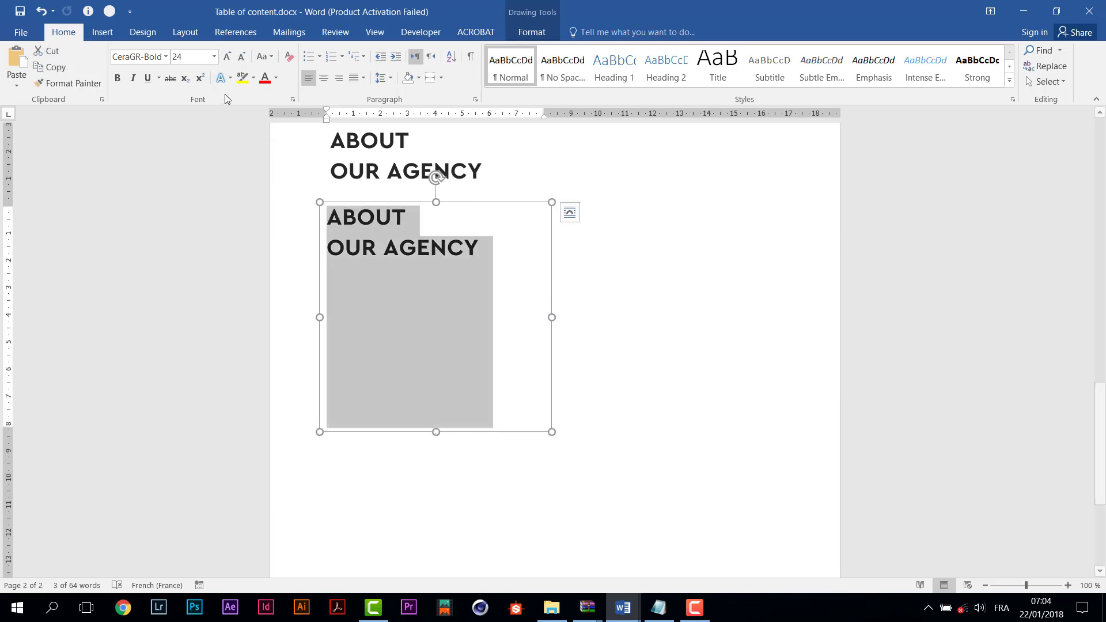
click(194, 61)
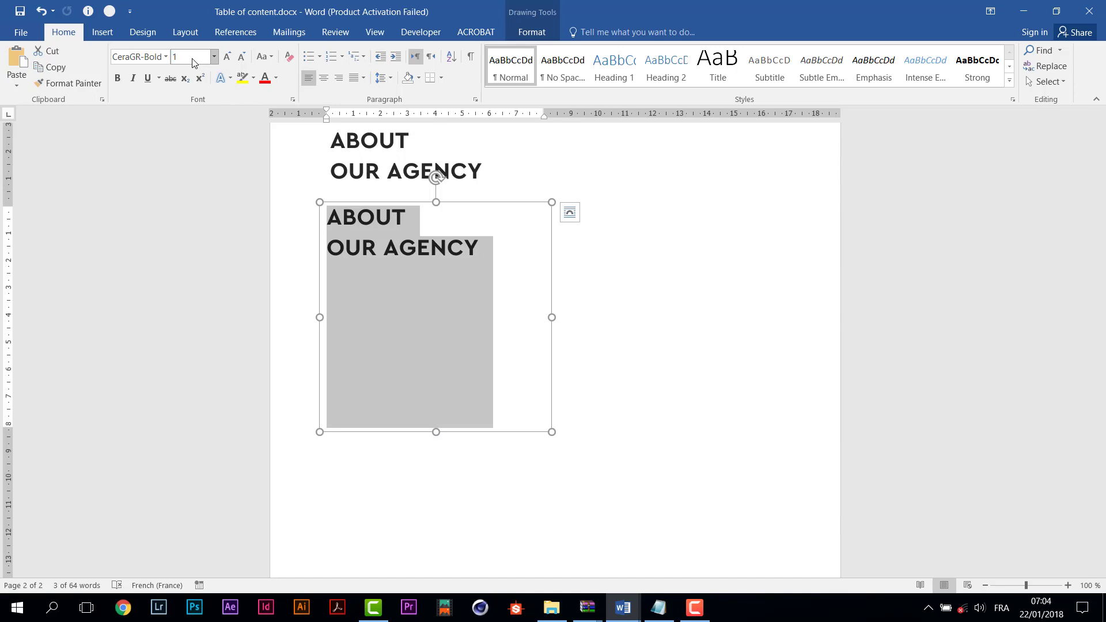
key(Return)
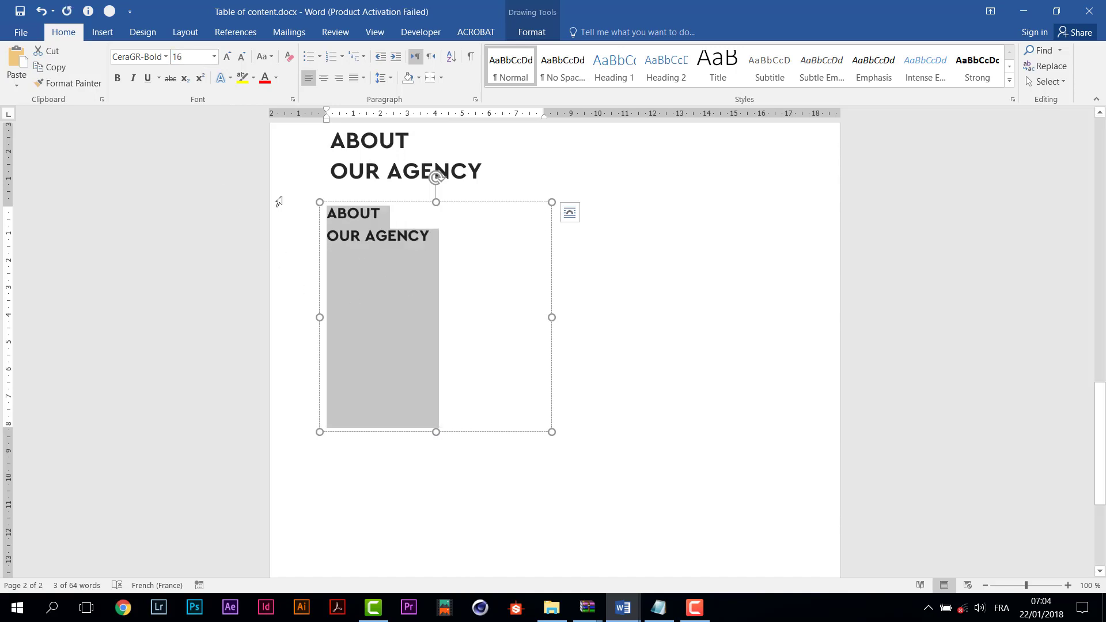
click(168, 57)
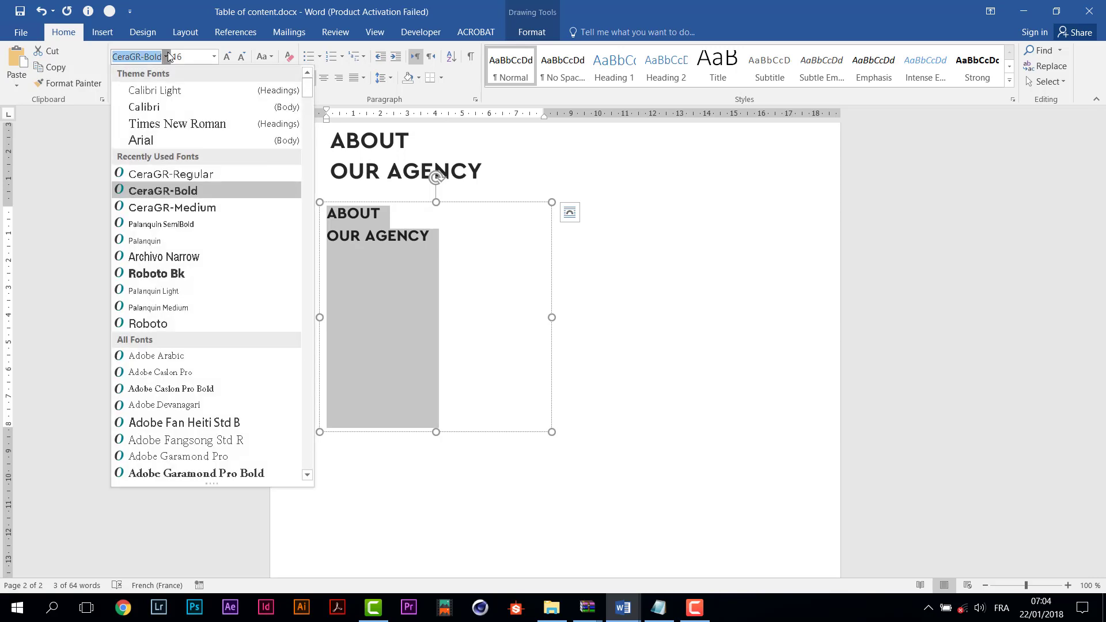
click(212, 174)
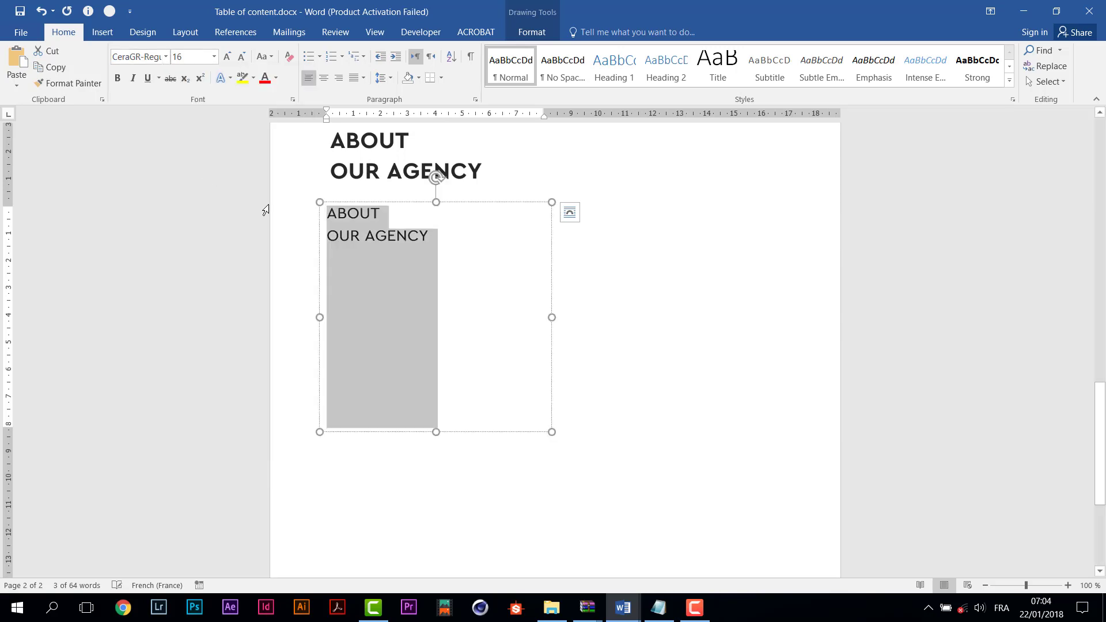
Step: Set the font size of all the text in the duplicated text box to 14
click(440, 251)
key(ctrl+a)
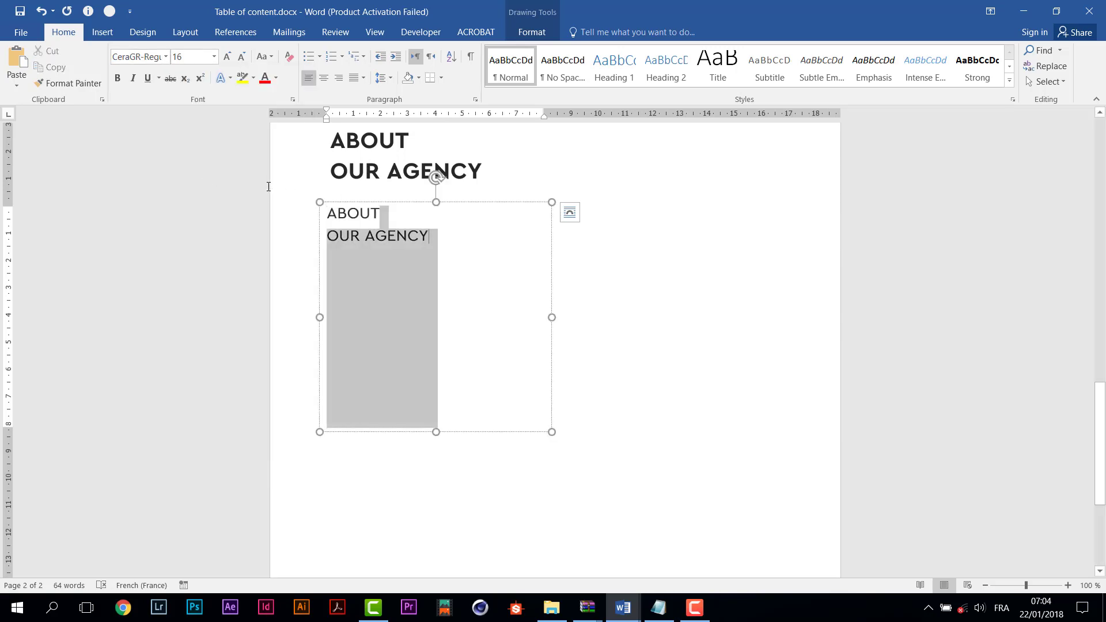
click(195, 58)
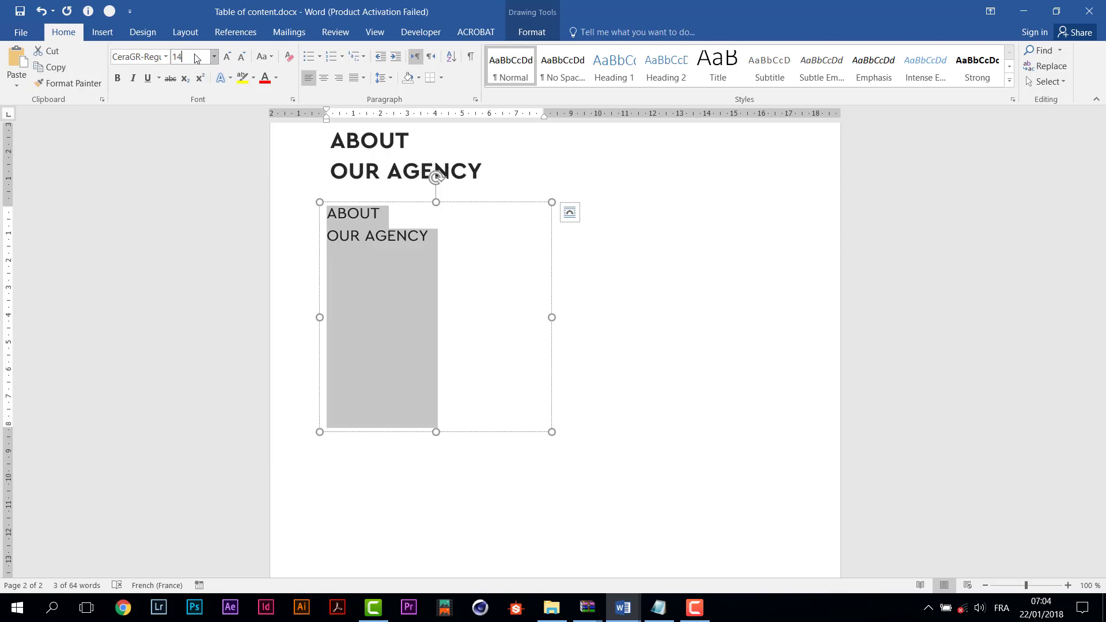
text(14)
key(Return)
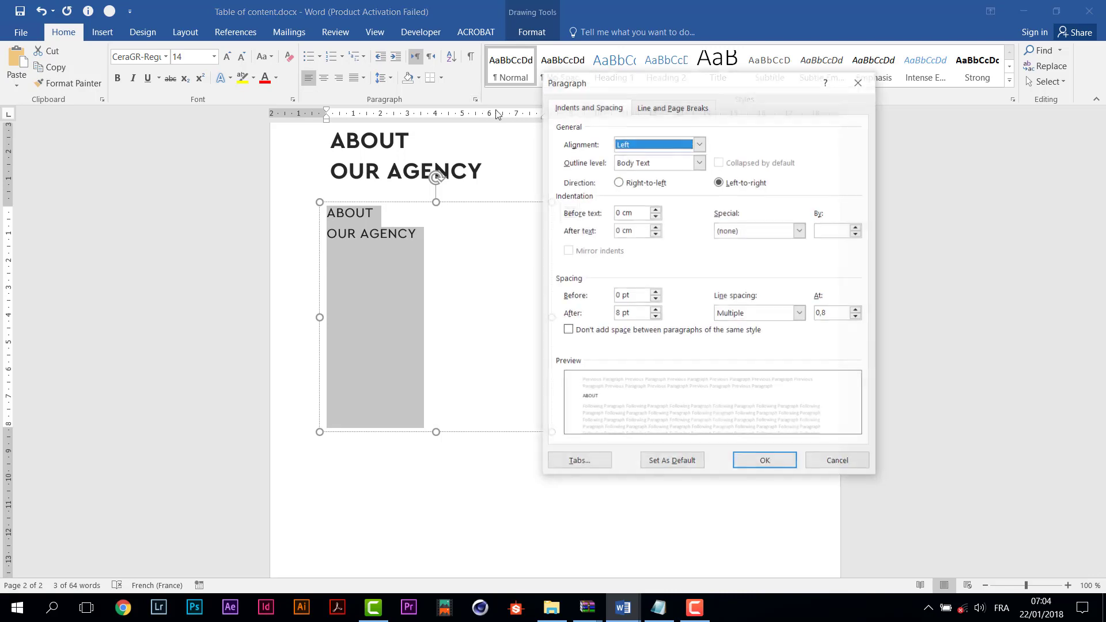
Step: Try to set the duplicated text box's line spacing to a multiple of 0,1, and undo the change
click(476, 99)
click(857, 317)
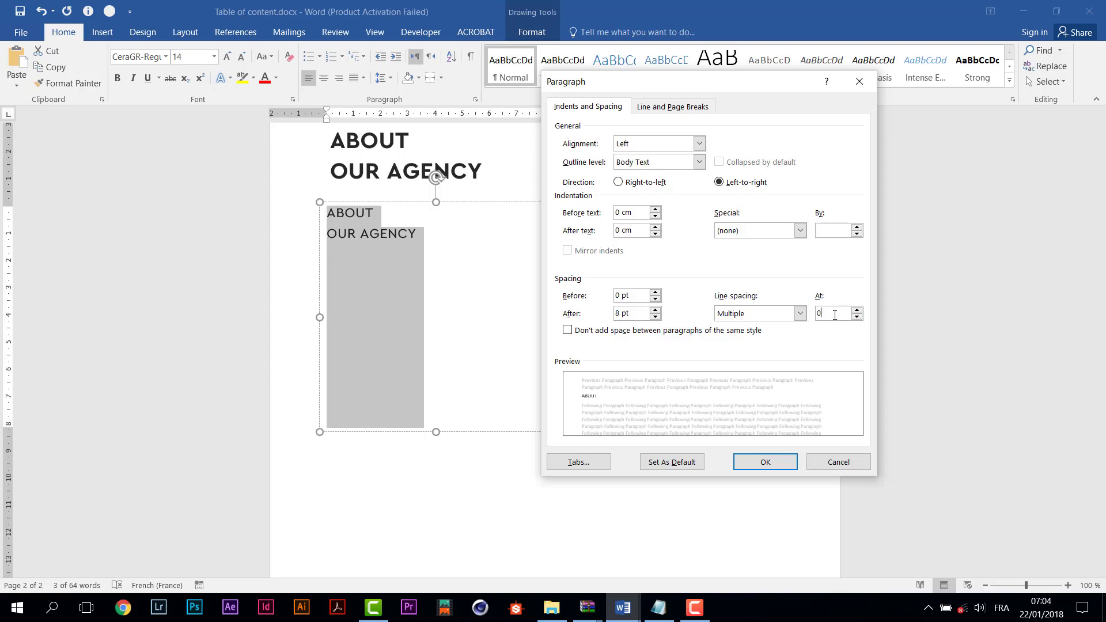
click(779, 463)
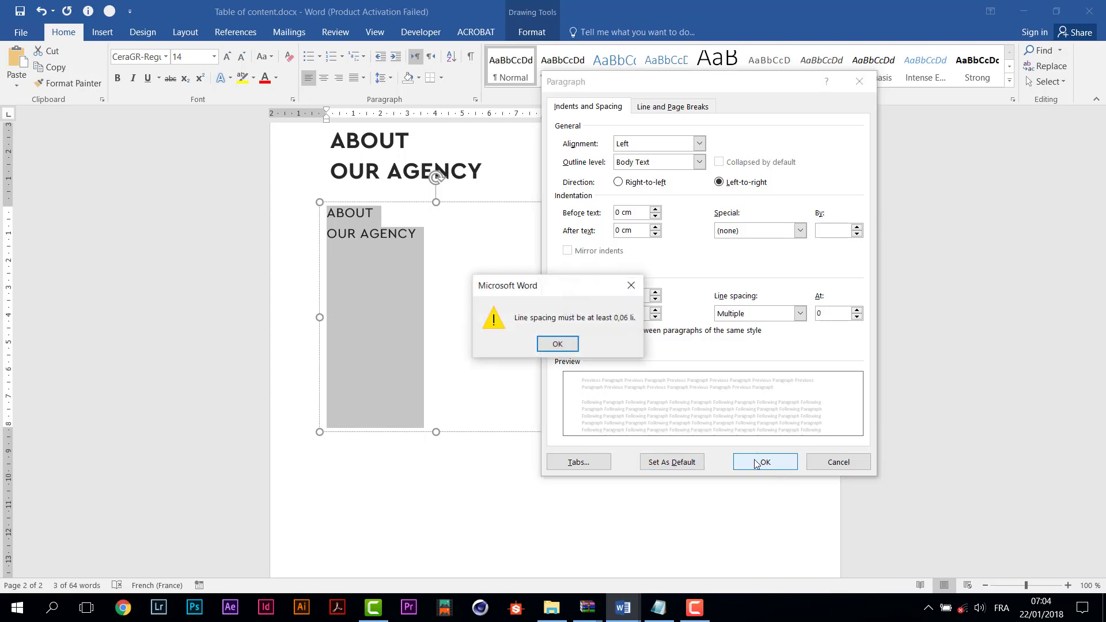
click(557, 344)
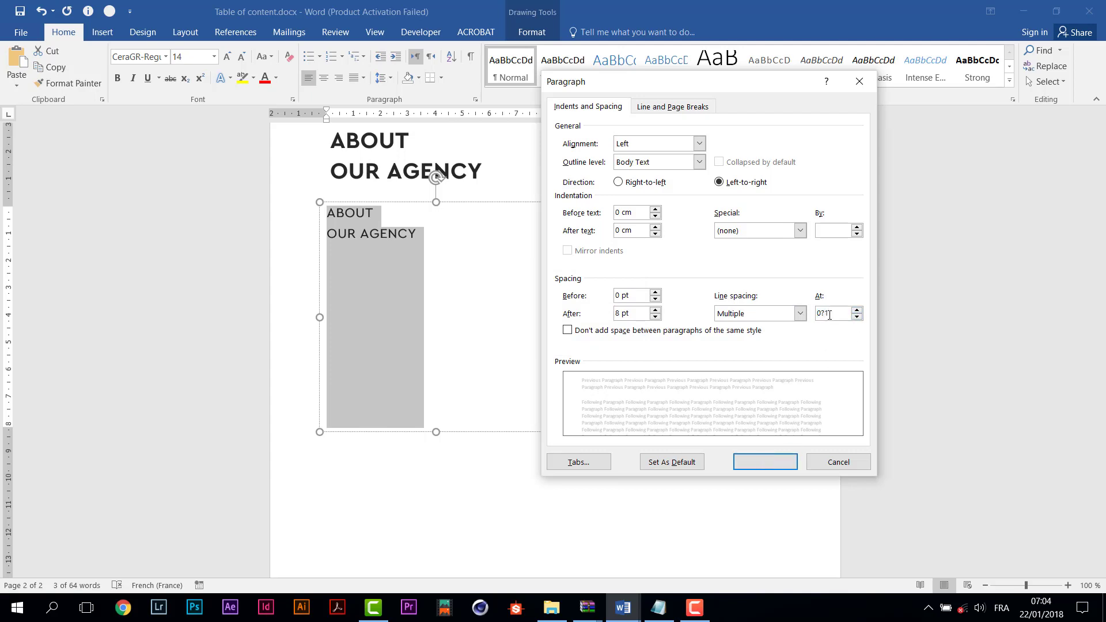
text(0?1)
click(747, 320)
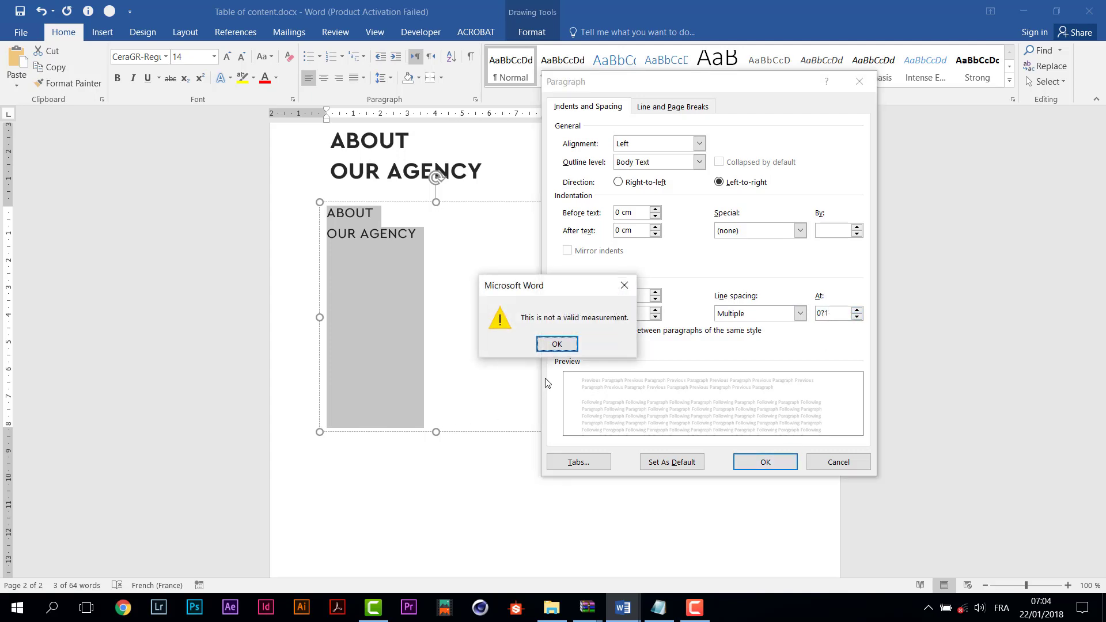
click(575, 346)
key(End)
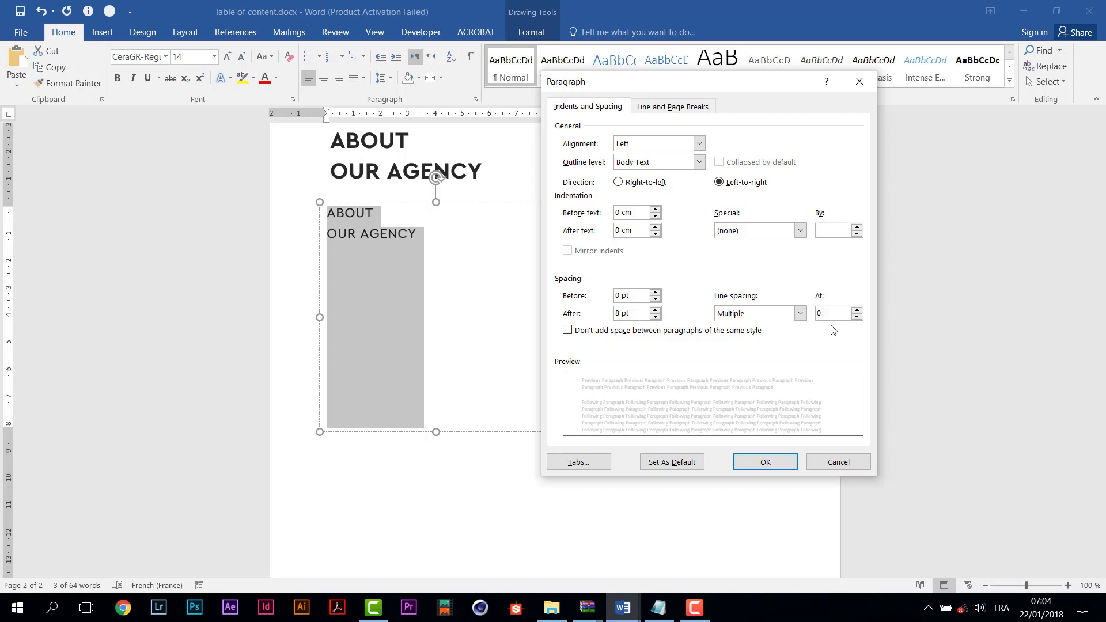
text(1)
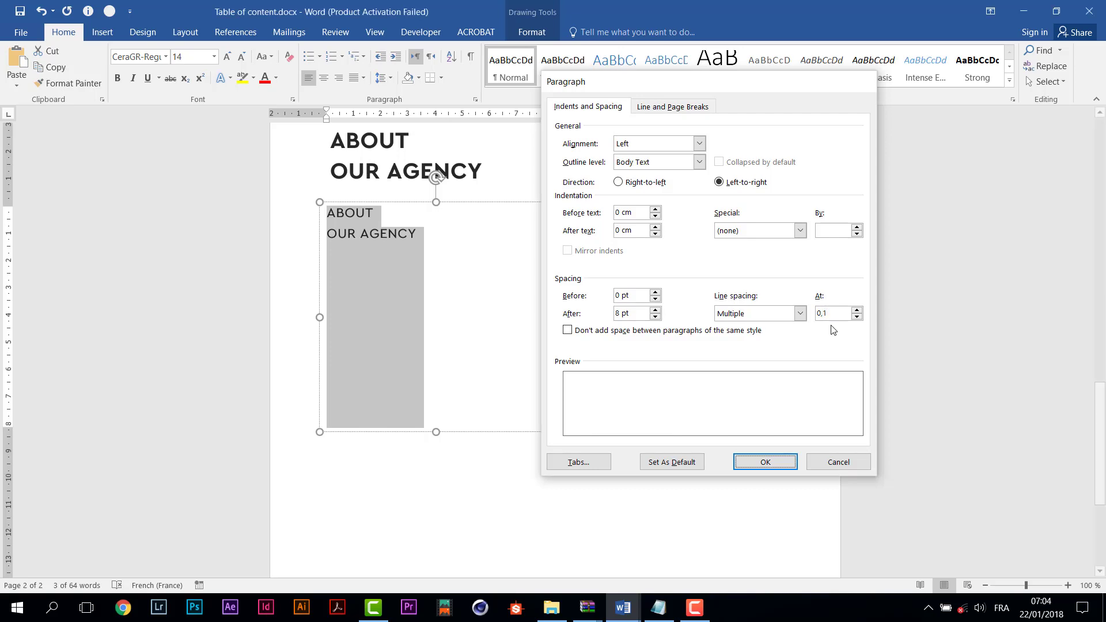
key(Return)
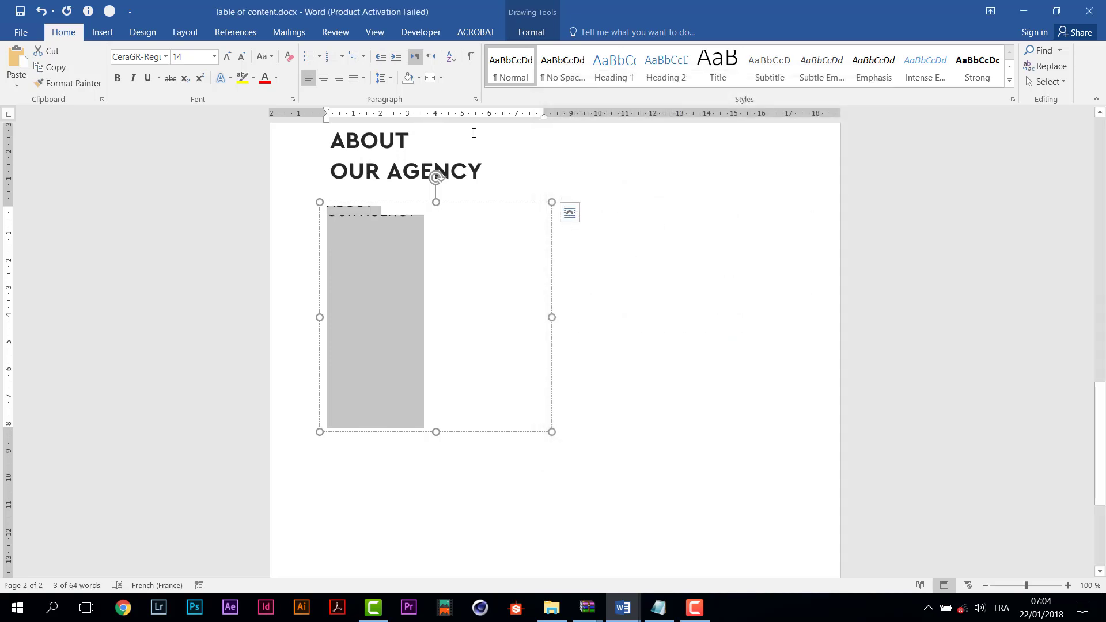
key(ctrl+z)
click(432, 237)
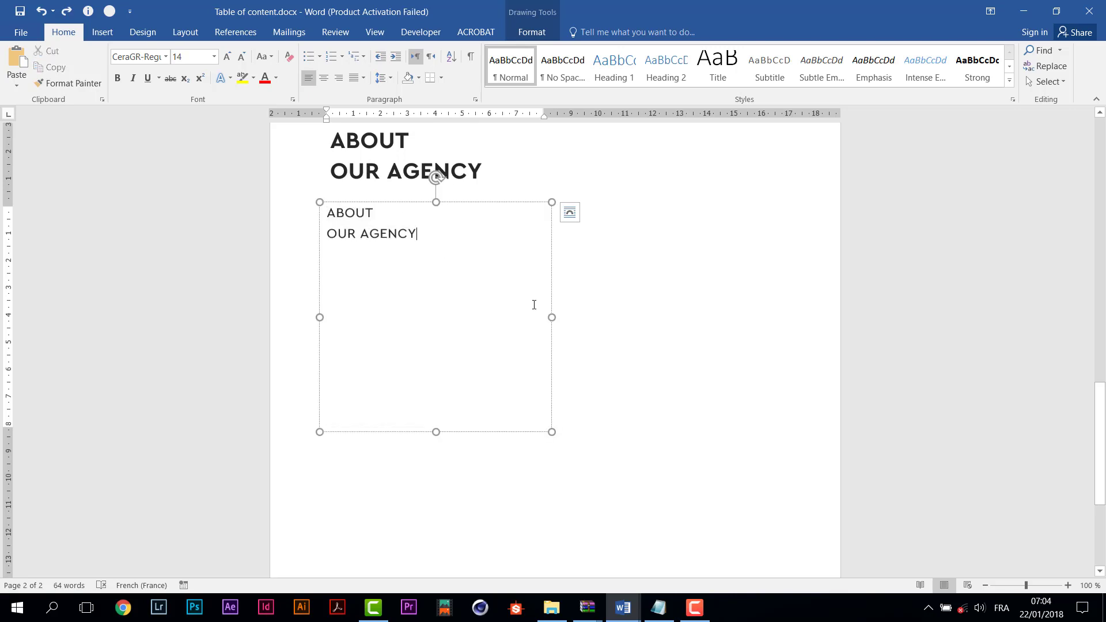
Step: Copy the first Lorem ipsum paragraph from Notepad and paste it into the Word document over all the text in the duplicated box
key(alt+Tab)
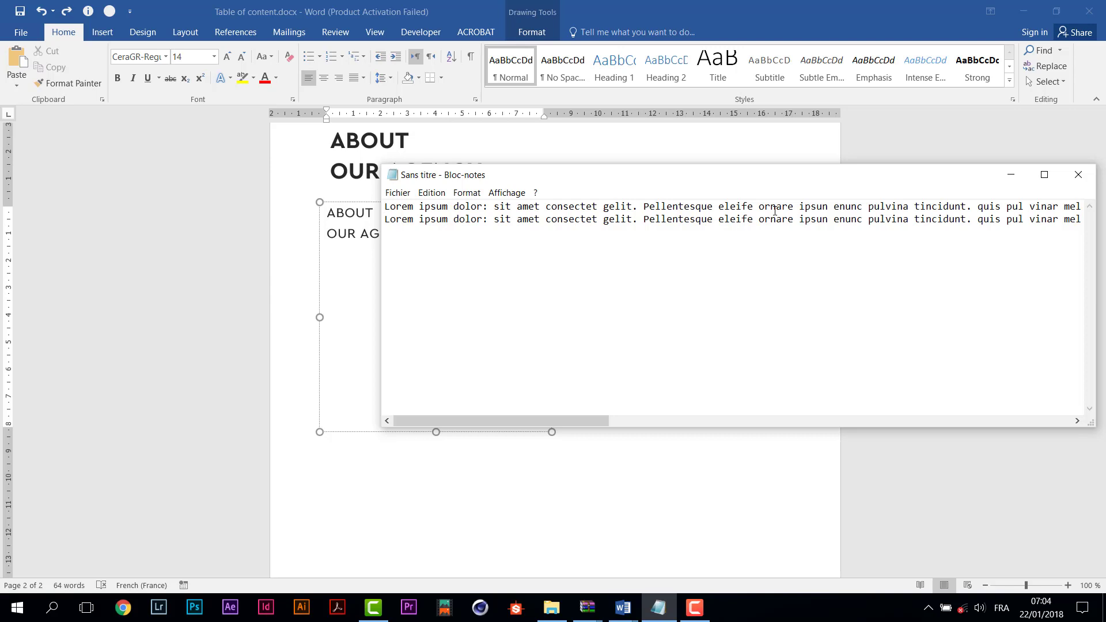
key(shift+Down)
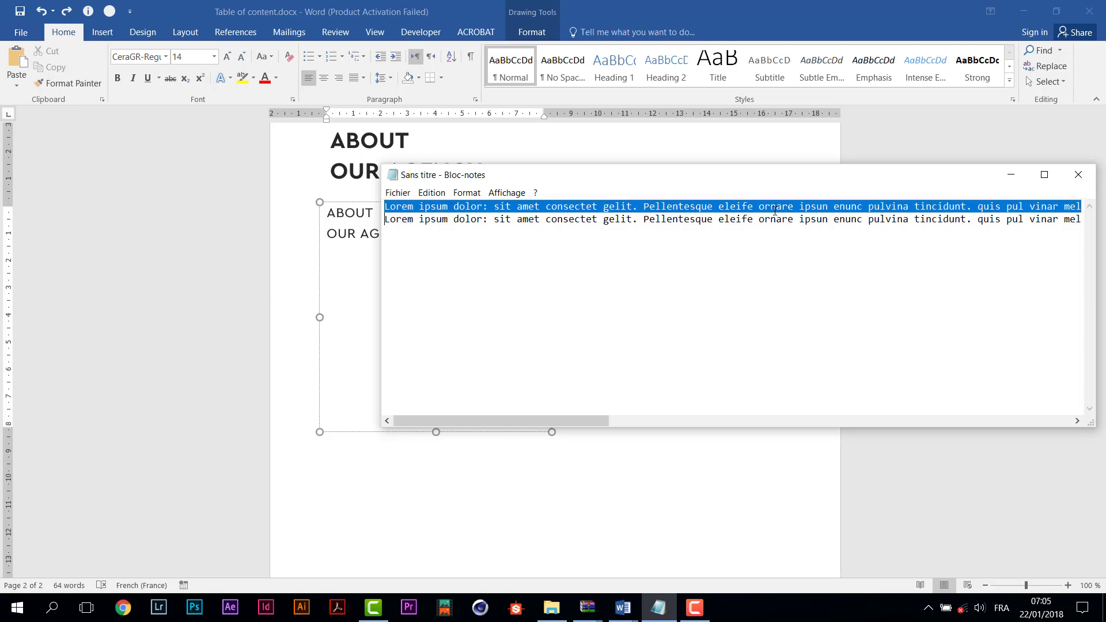
key(ctrl+c)
click(672, 5)
click(450, 302)
key(ctrl+a)
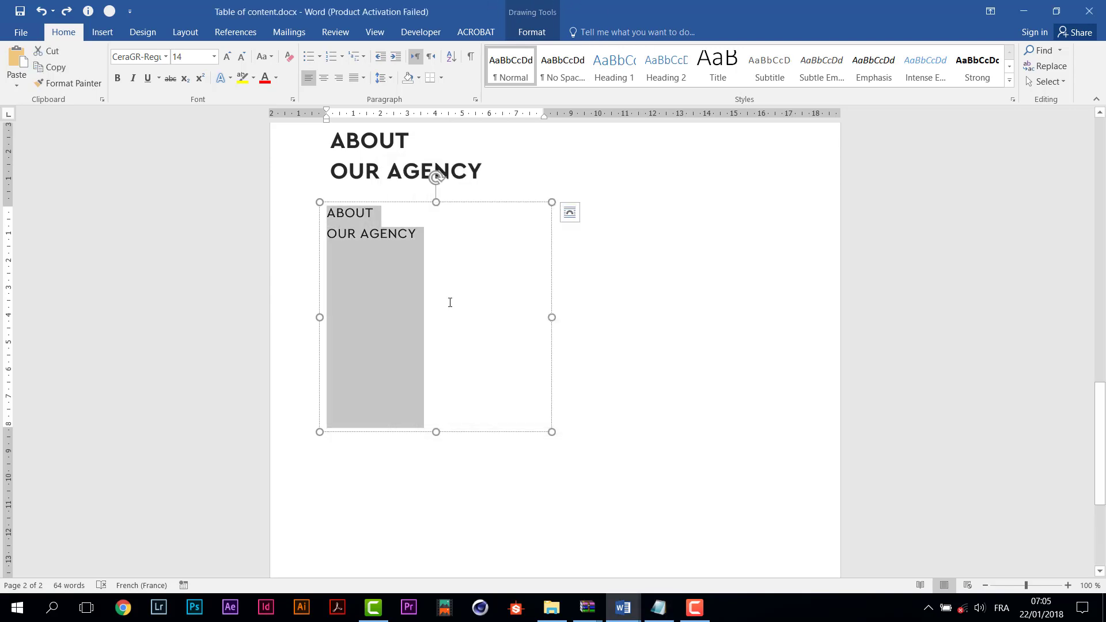
key(ctrl+v)
click(431, 320)
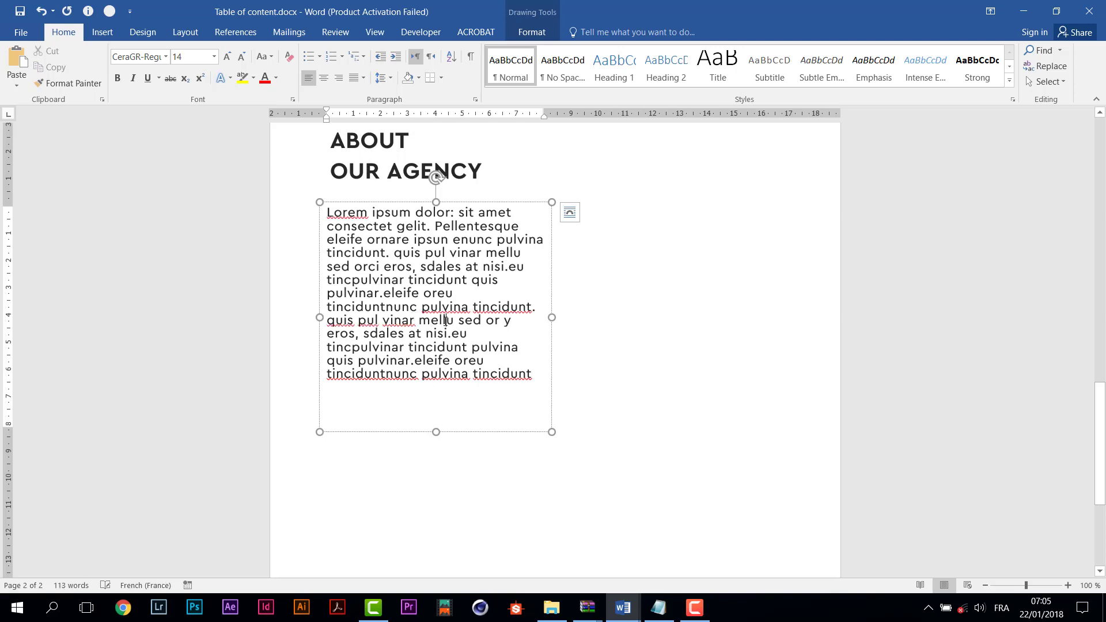
Step: Justify the Lorem ipsum paragraph in the body text box
key(ctrl+a)
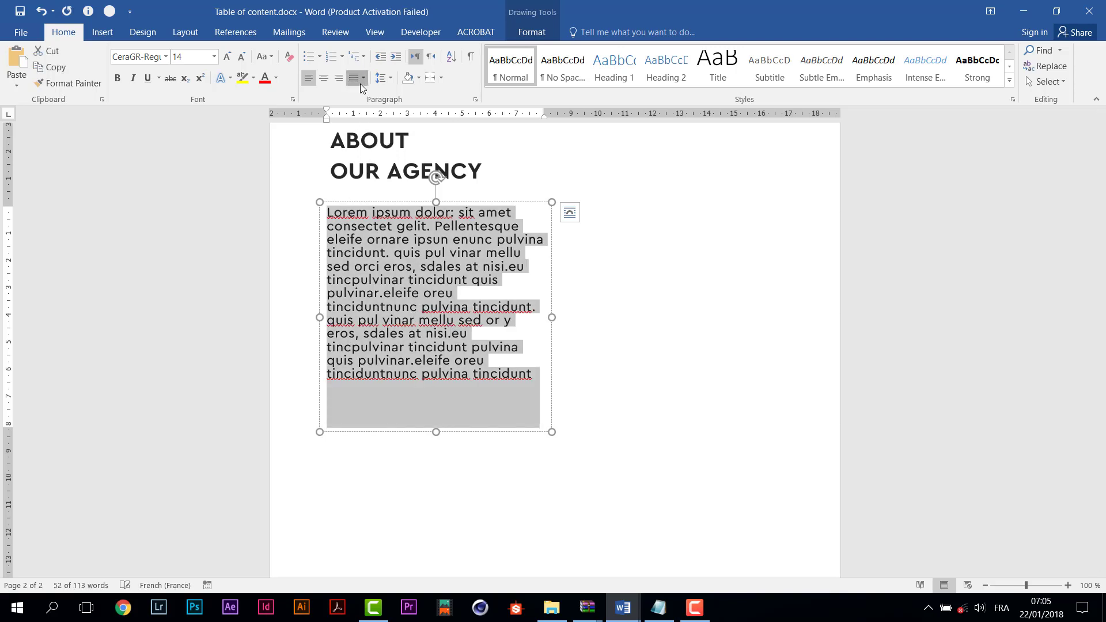
click(362, 84)
click(379, 96)
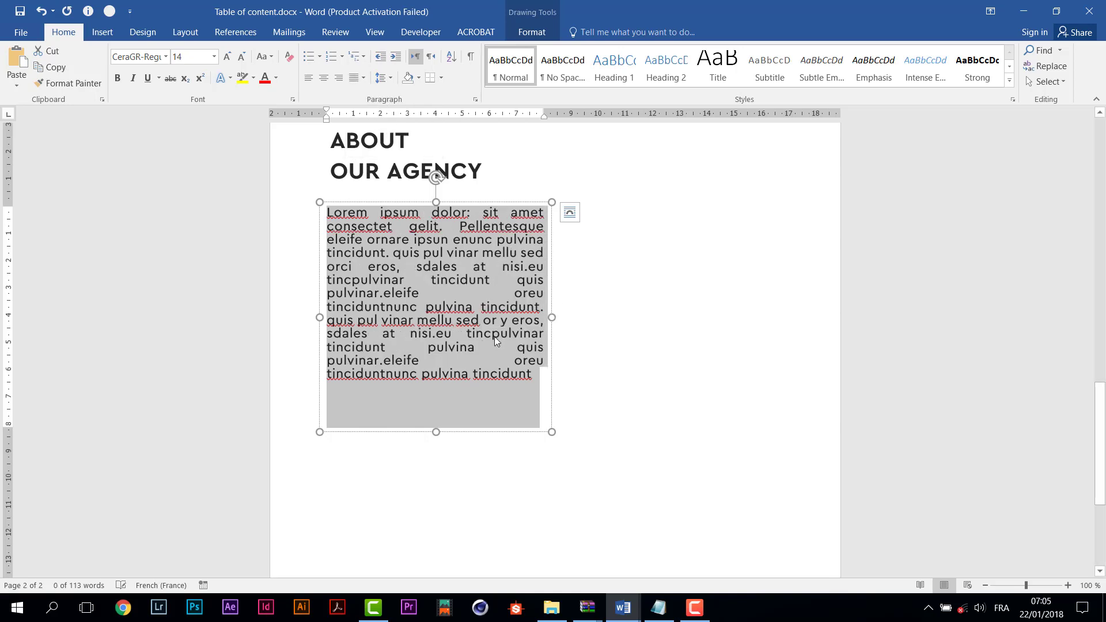
click(493, 334)
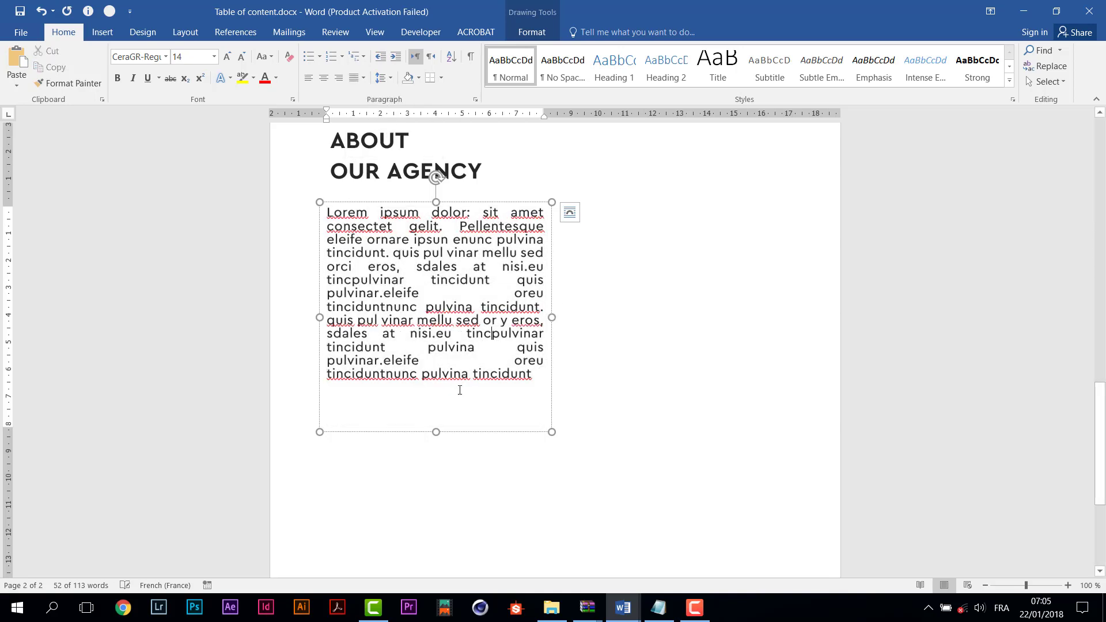
Step: Narrow the body text box slightly from its right edge
click(553, 318)
drag(567, 321, 612, 320)
mouse_move(530, 330)
mouse_down()
mouse_move(509, 326)
mouse_move(533, 331)
mouse_up()
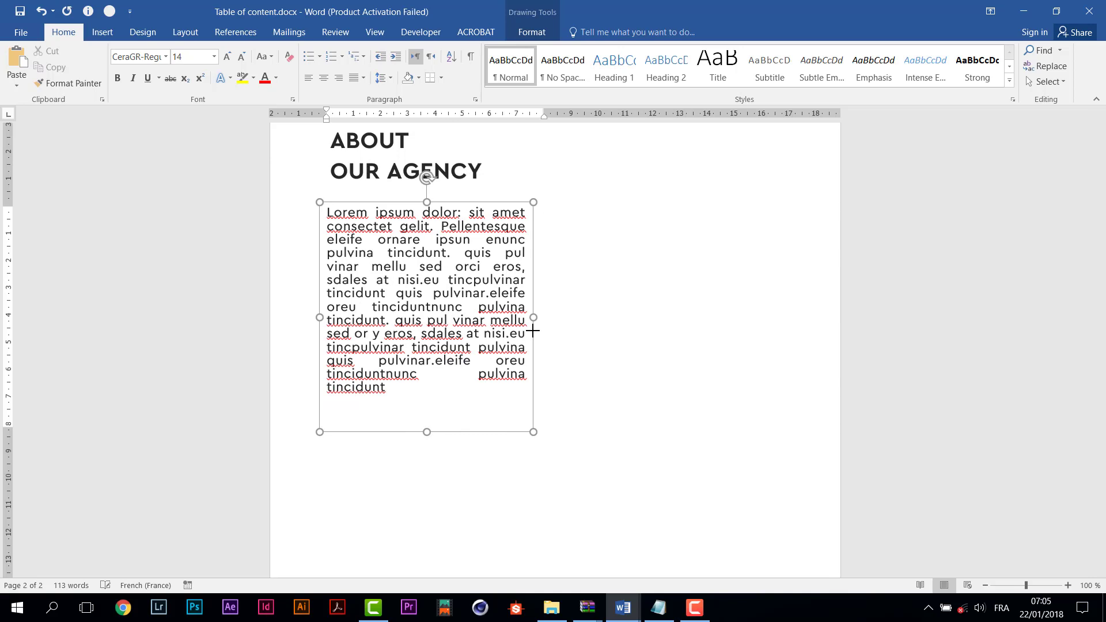
Step: Set the font size of all the body text to 12
key(ctrl+a)
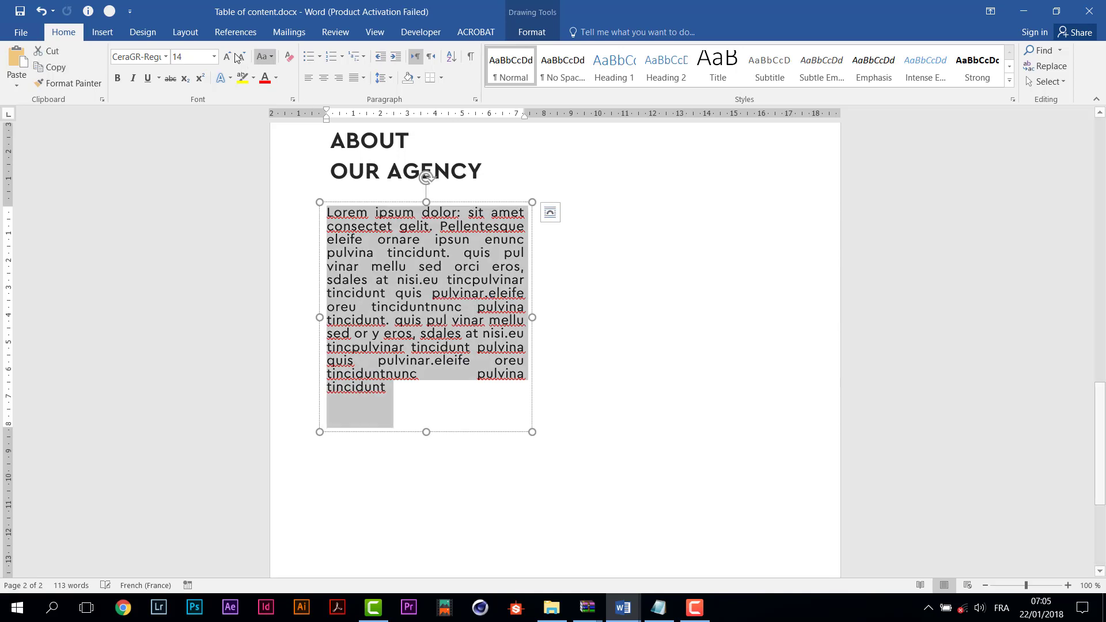
click(201, 57)
text(12)
key(Return)
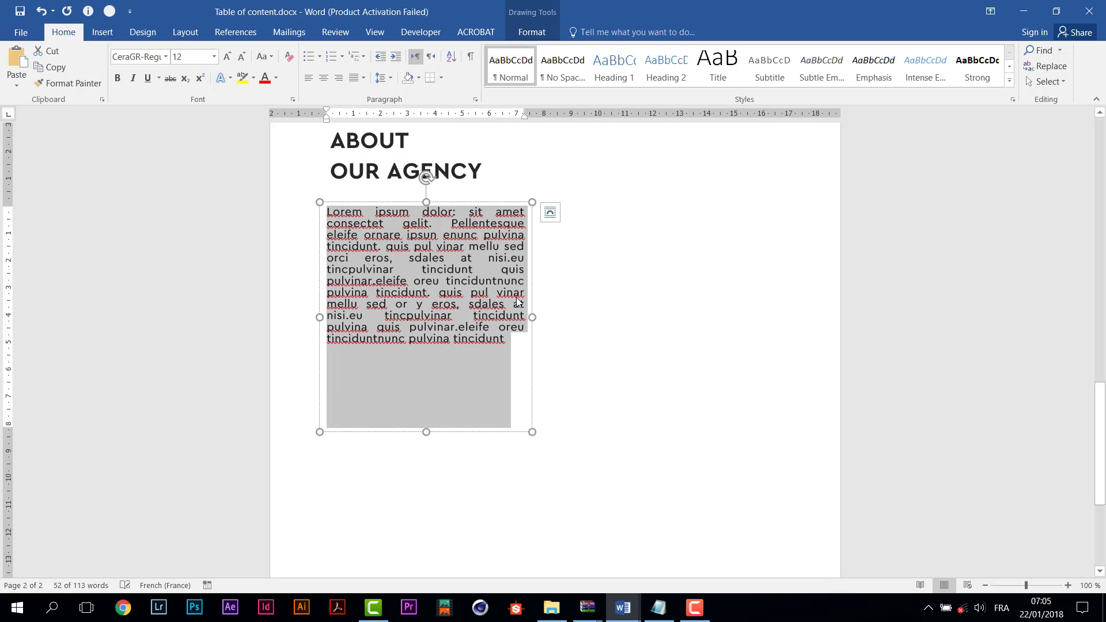
Step: Widen the body text box slightly and shift it right to align its text with the title's left edge
drag(532, 317, 545, 316)
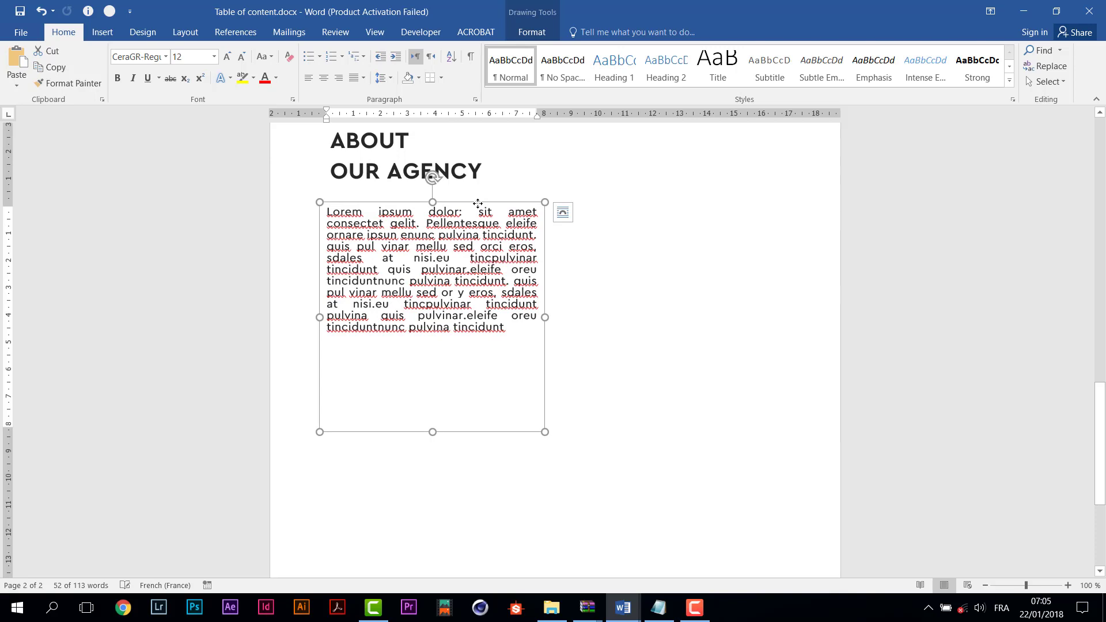
drag(474, 205, 477, 206)
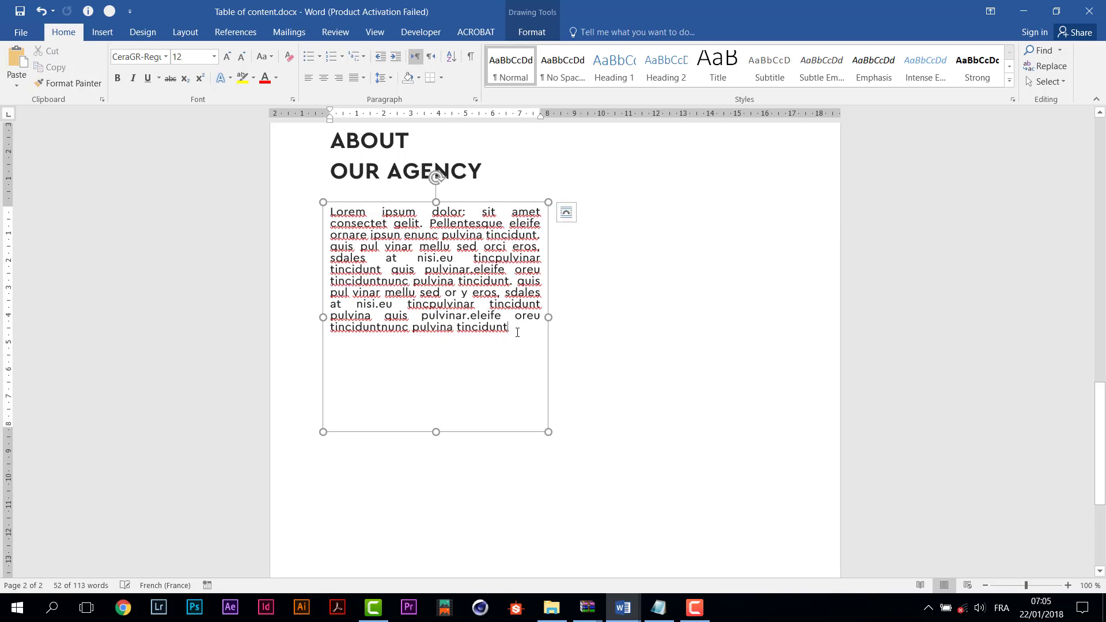
Step: Paste the Lorem ipsum text again as a second paragraph and extend the text box downward to fit both paragraphs
drag(514, 336, 297, 209)
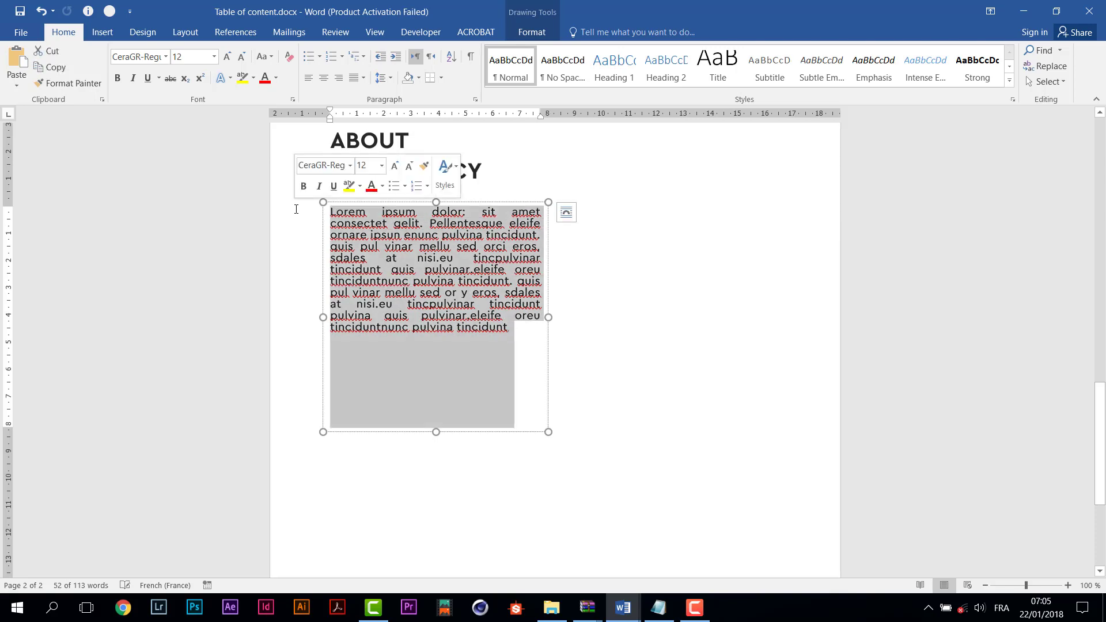
click(518, 340)
key(Return)
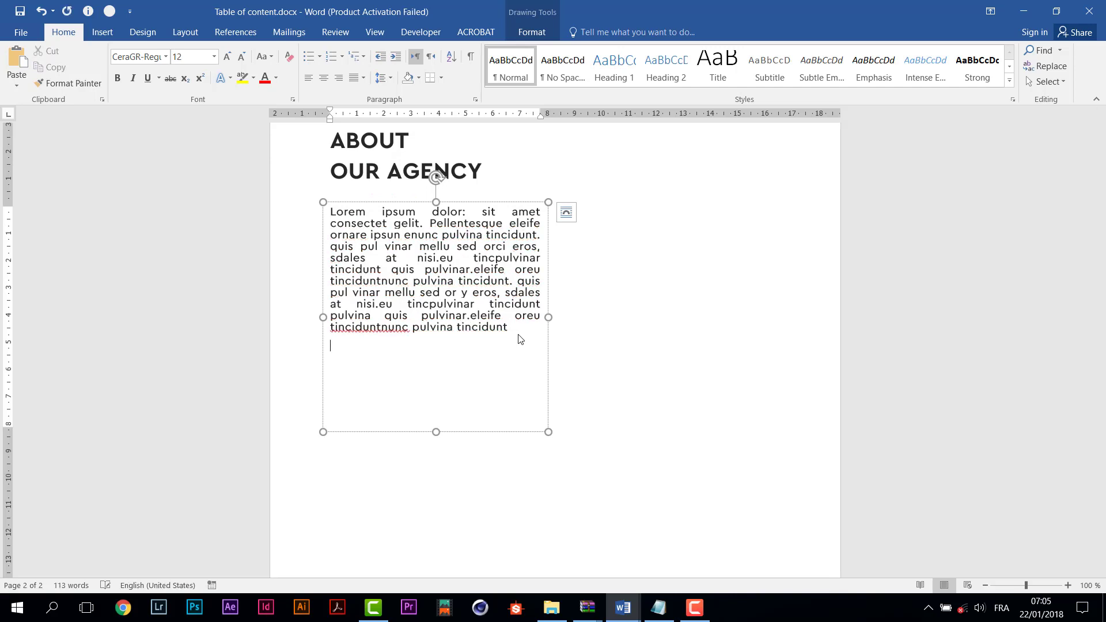
key(ctrl+v)
drag(445, 436, 436, 488)
scroll(655, 403, down, 6)
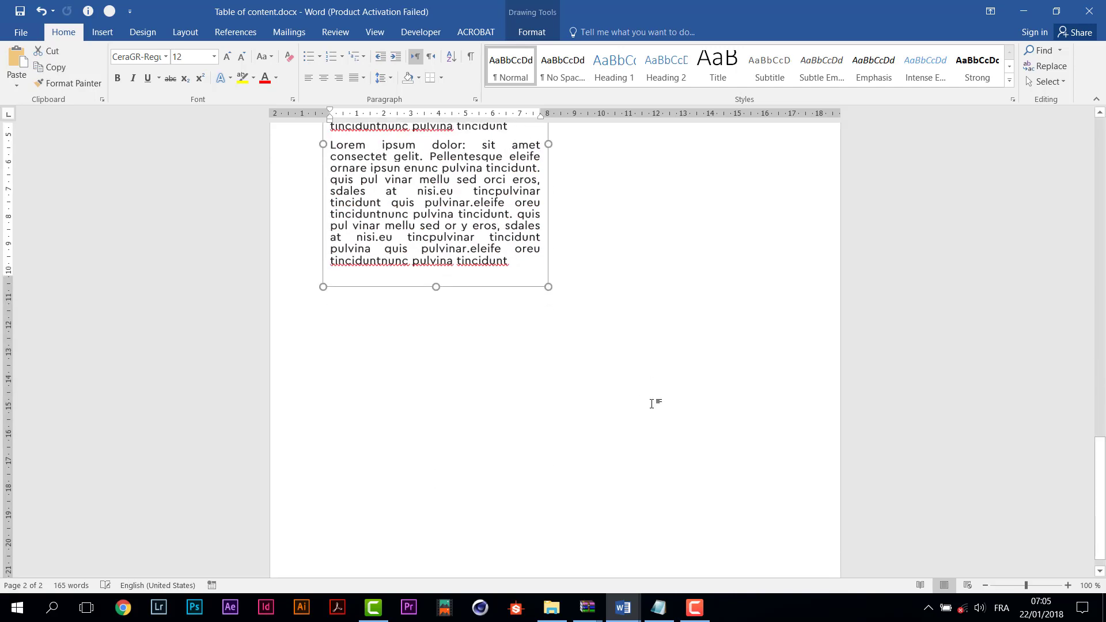
Step: Cut the second paragraph off after "sdales at nisi.." and shorten the text box to just below the remaining text
scroll(634, 392, up, 2)
drag(518, 314, 441, 238)
key(Delete)
key(Delete)
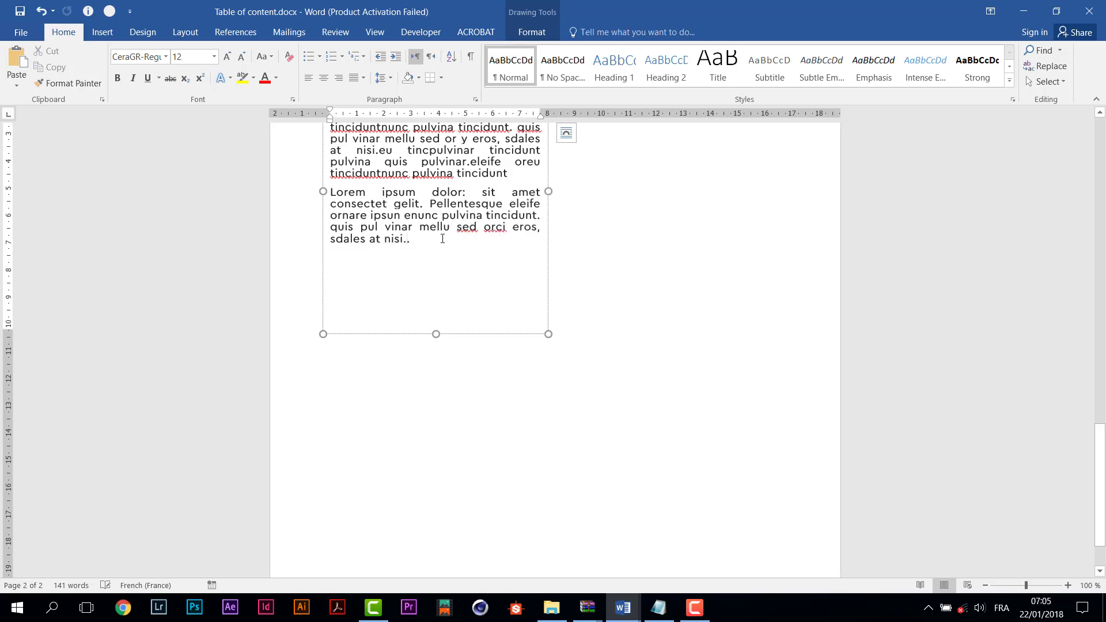
drag(437, 336, 437, 269)
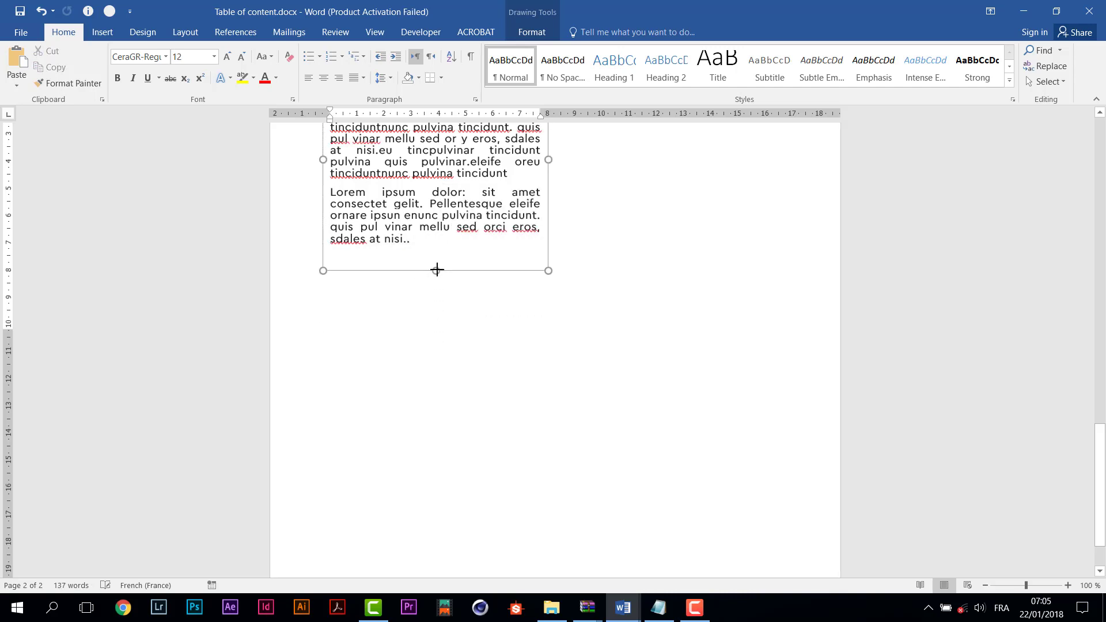
scroll(618, 342, up, 5)
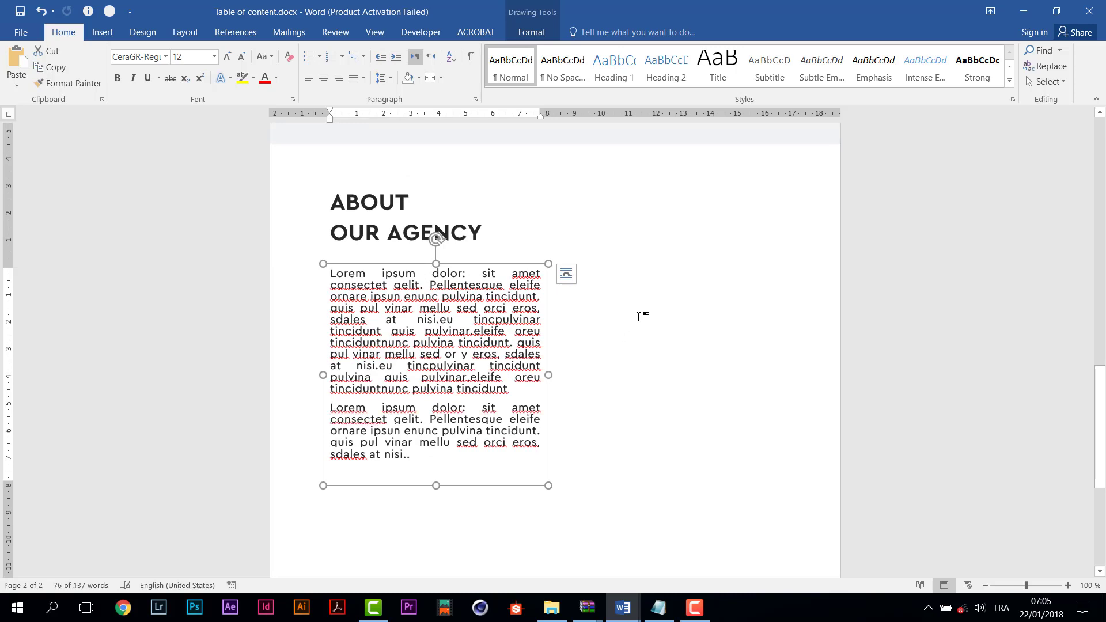
click(388, 196)
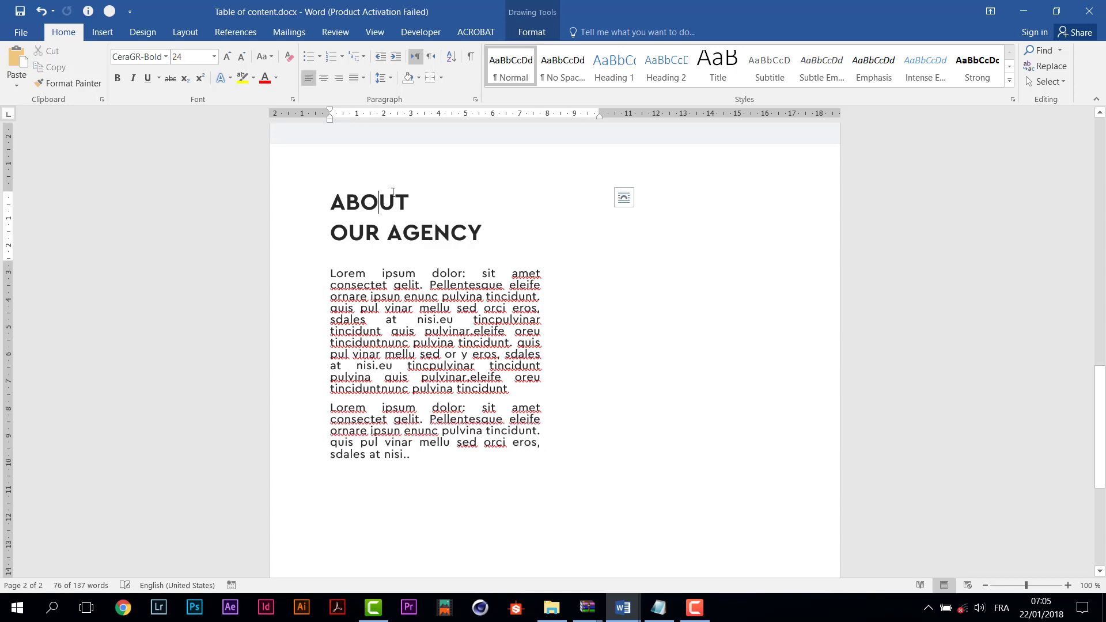
Step: Duplicate the "ABOUT OUR AGENCY" title text box and place the copy, about 7.9 cm wide, to the right of the body text
scroll(402, 258, up, 2)
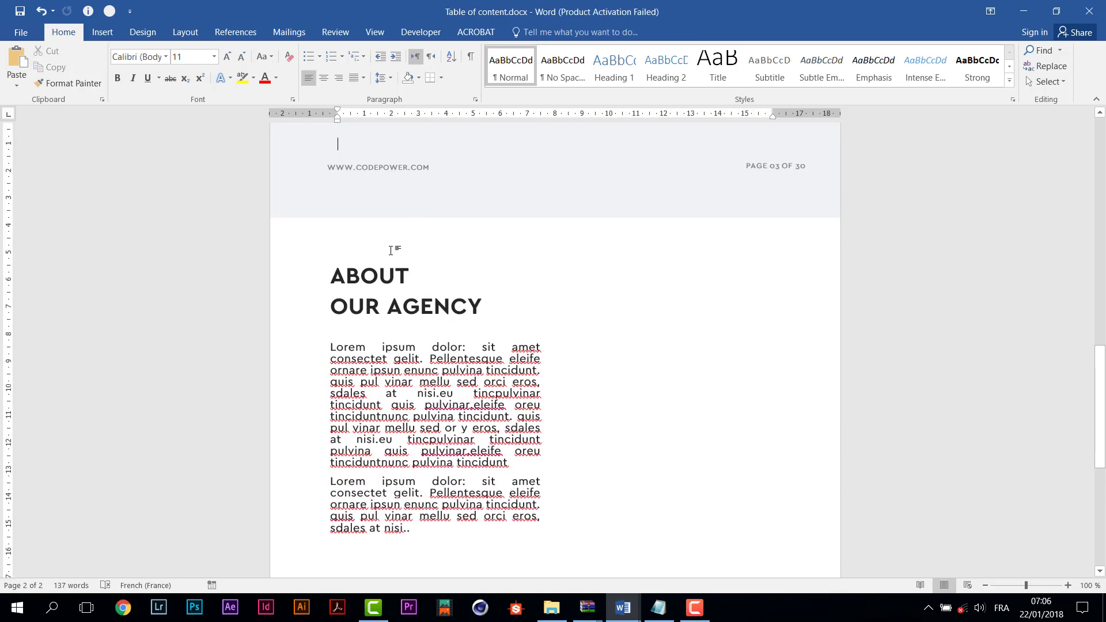
click(415, 308)
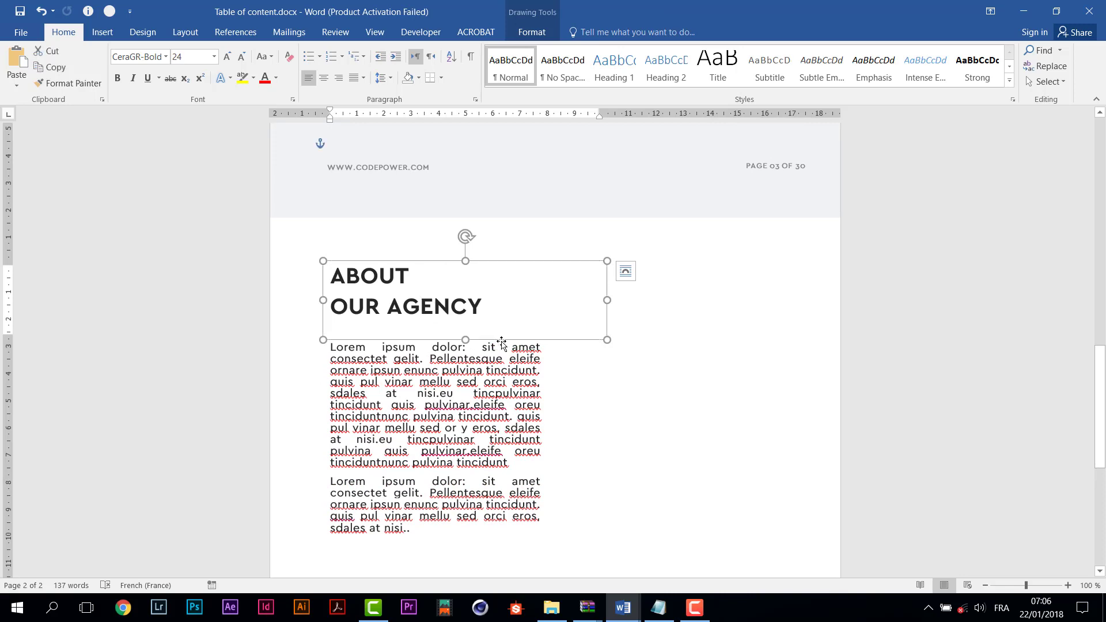
drag(608, 300, 731, 317)
key(ctrl+c)
key(ctrl+v)
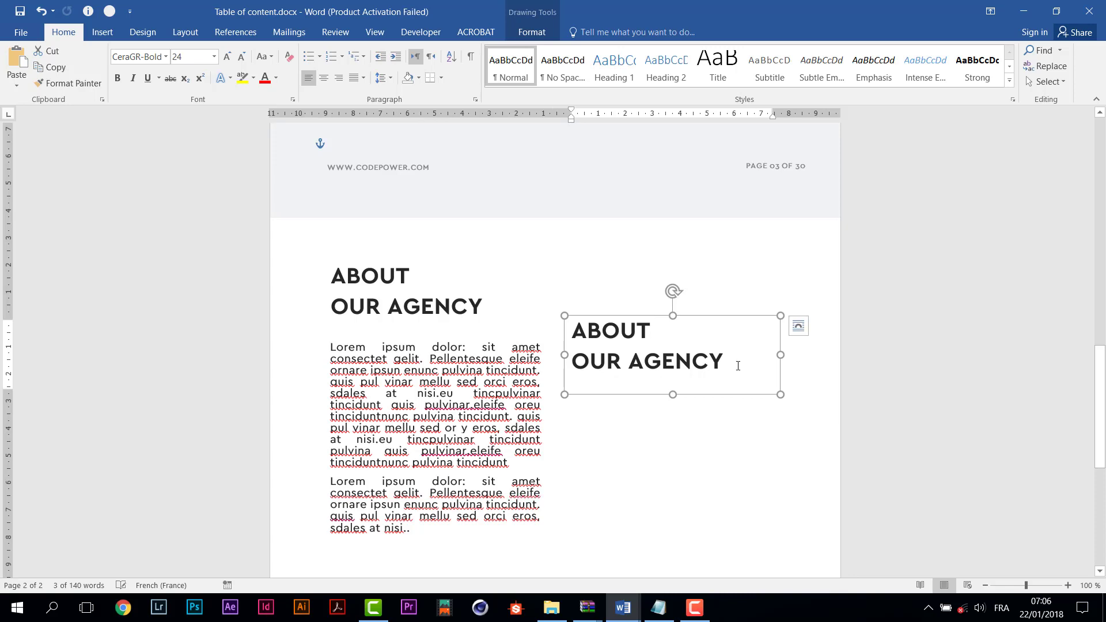
Step: Replace the duplicated title's text with "SOME HARD FACTS" in capitals
key(ctrl+a)
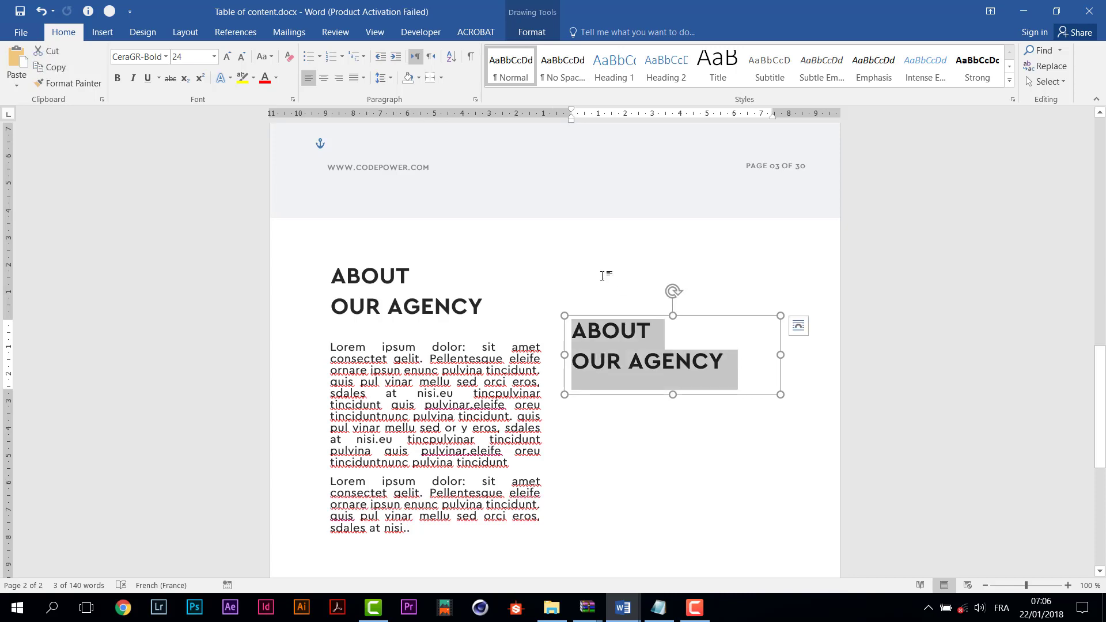
text(SOM)
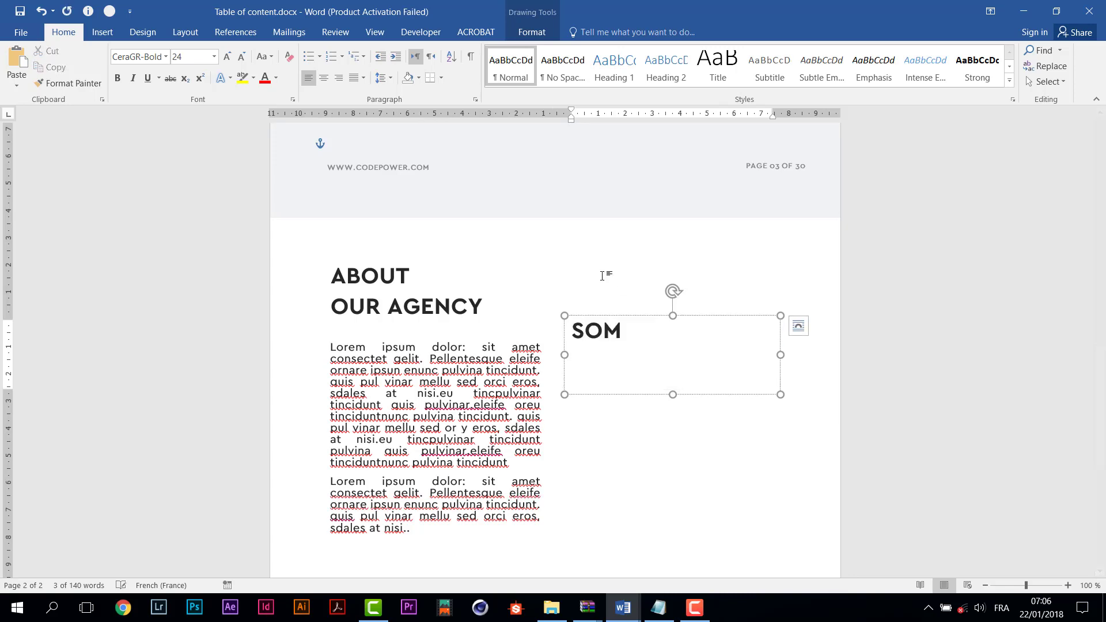
text(E HARD )
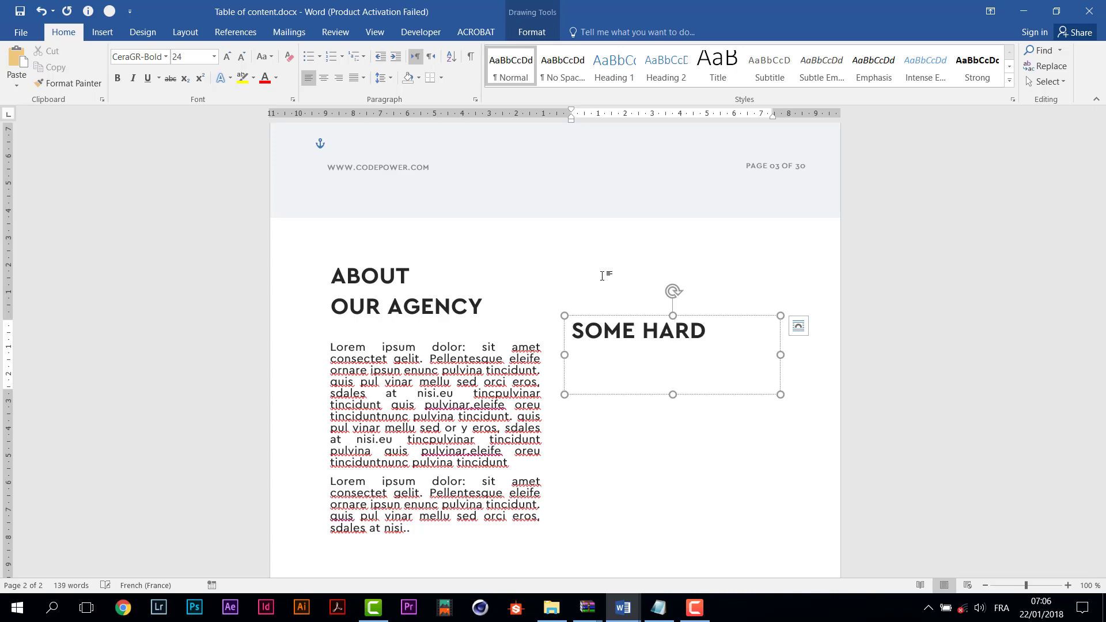
text(FACTS)
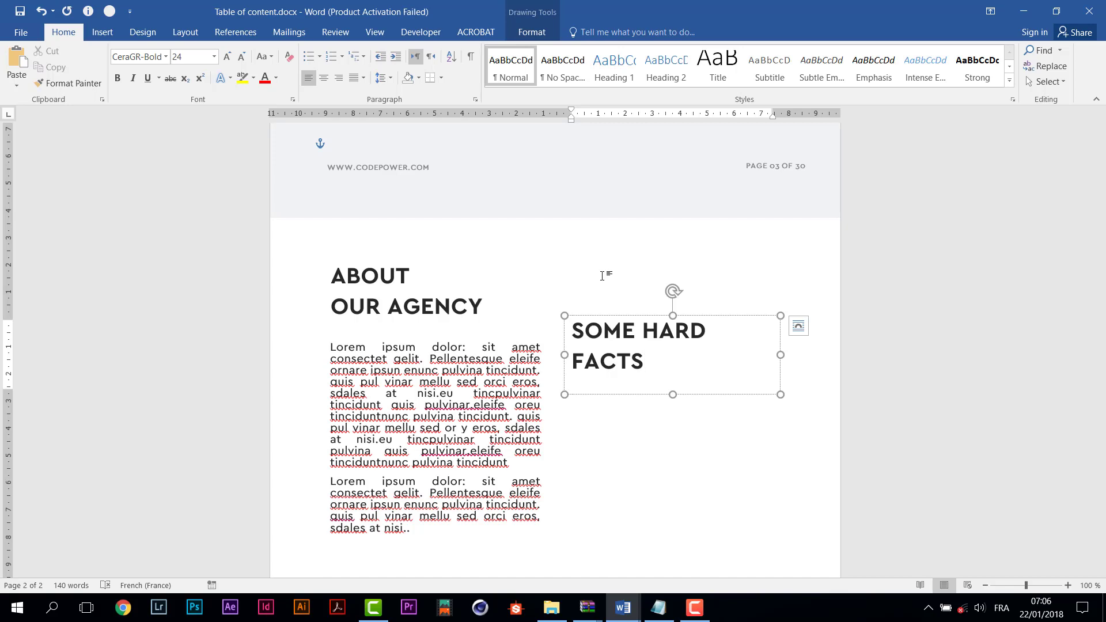
Step: Try a solid fill on the "SOME HARD FACTS" text box, then restore it to no fill
key(ctrl+a)
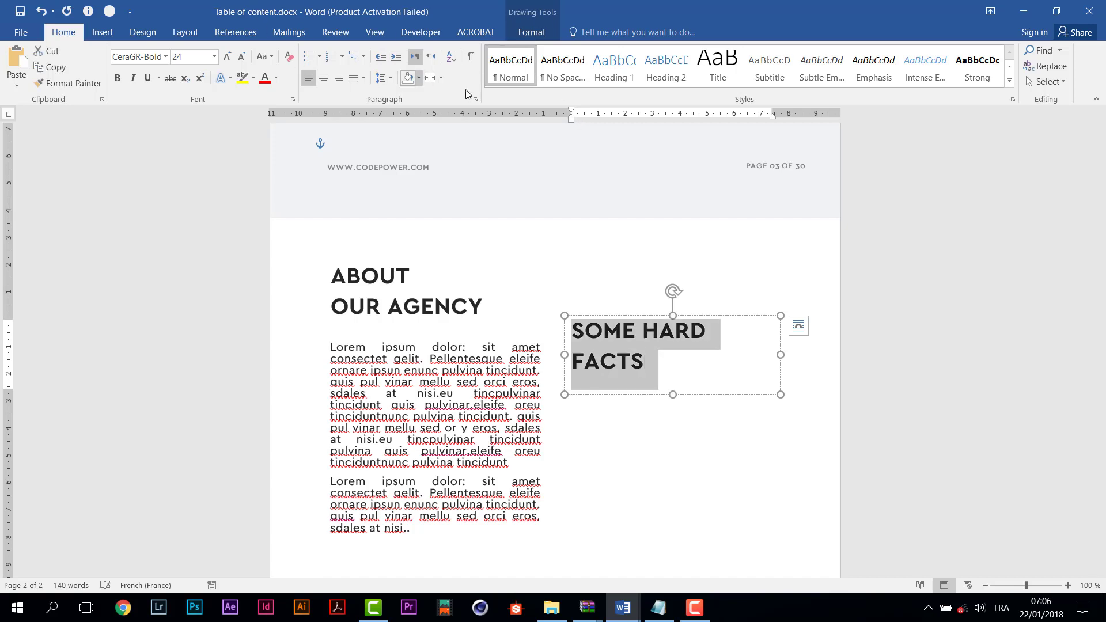
click(755, 317)
right_click(755, 318)
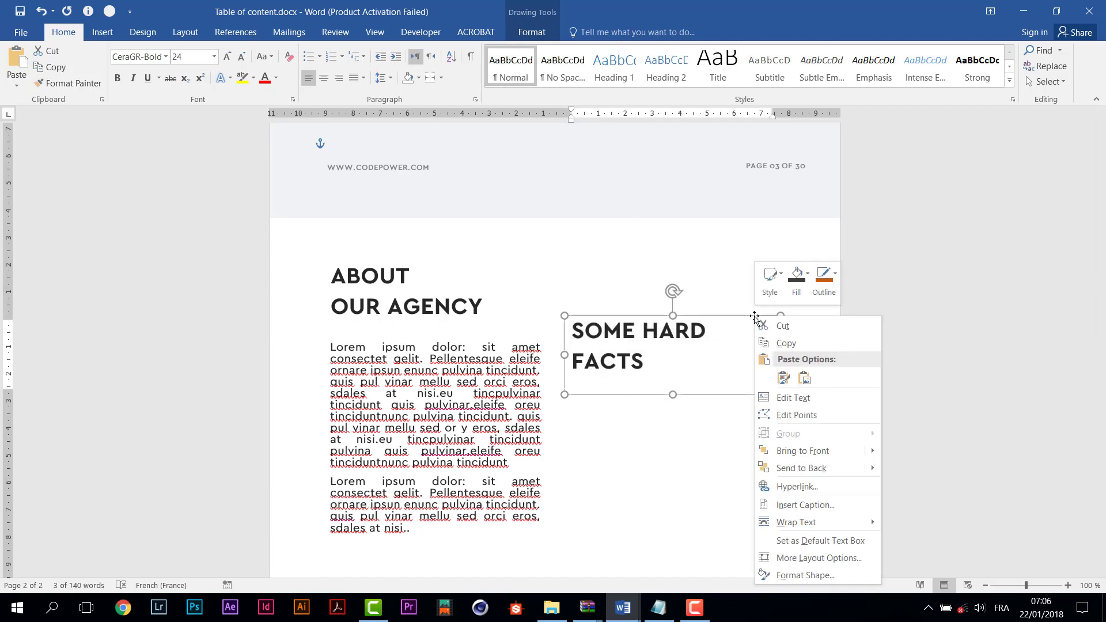
click(864, 574)
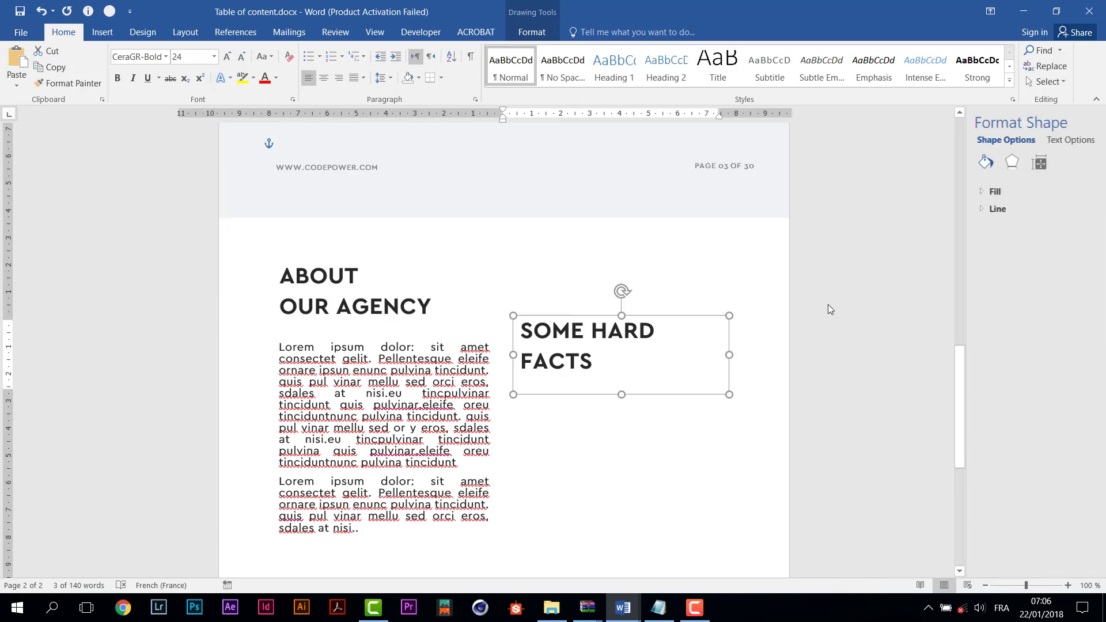
click(916, 194)
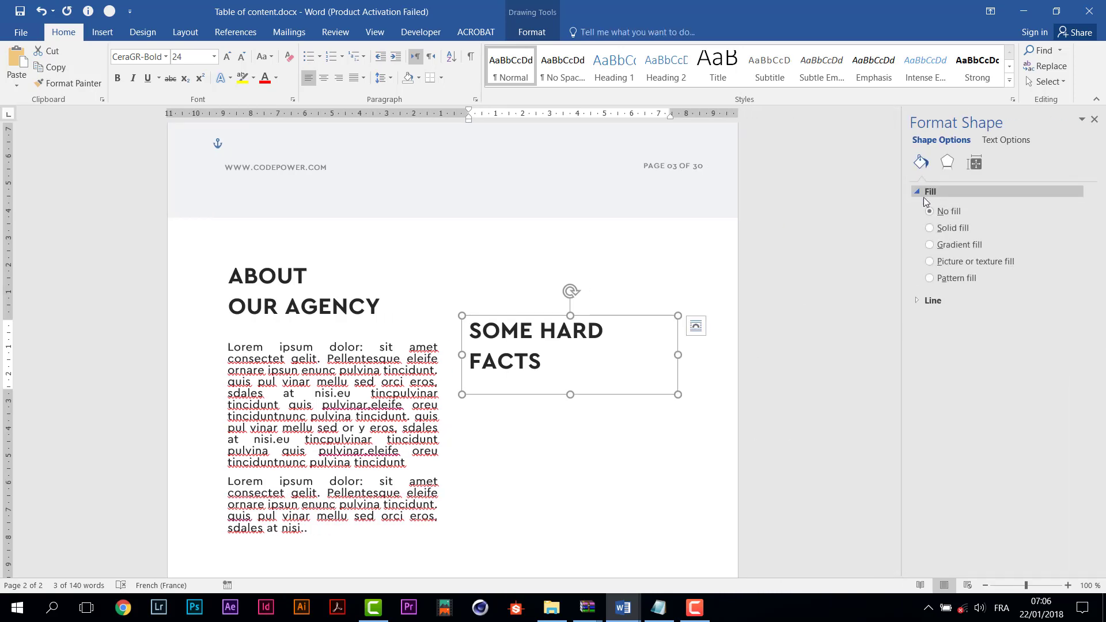
click(919, 302)
click(919, 302)
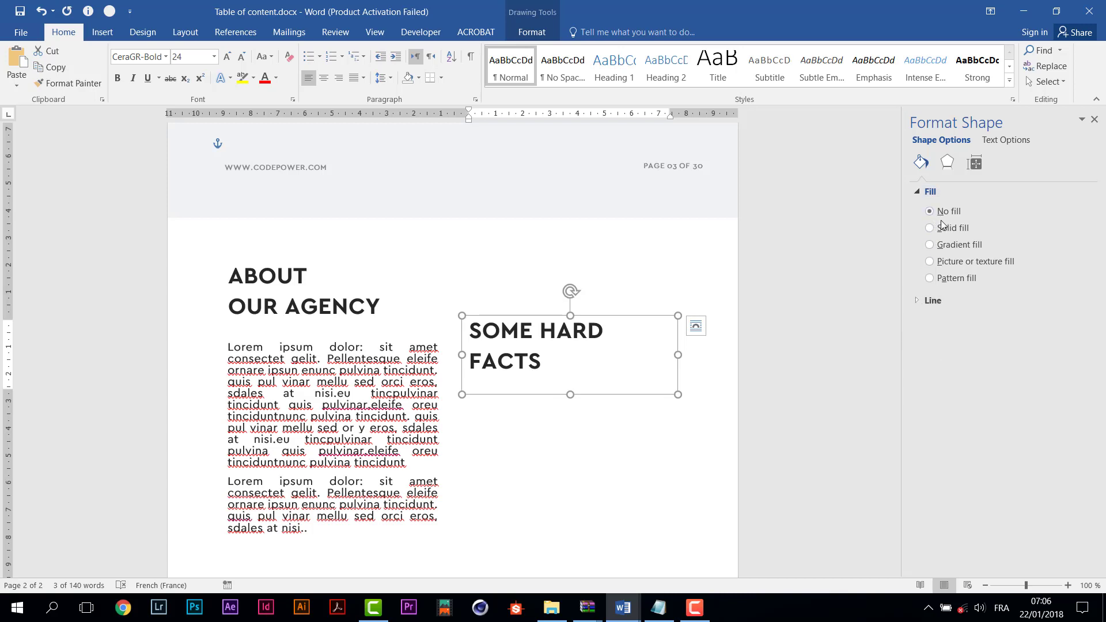
click(931, 229)
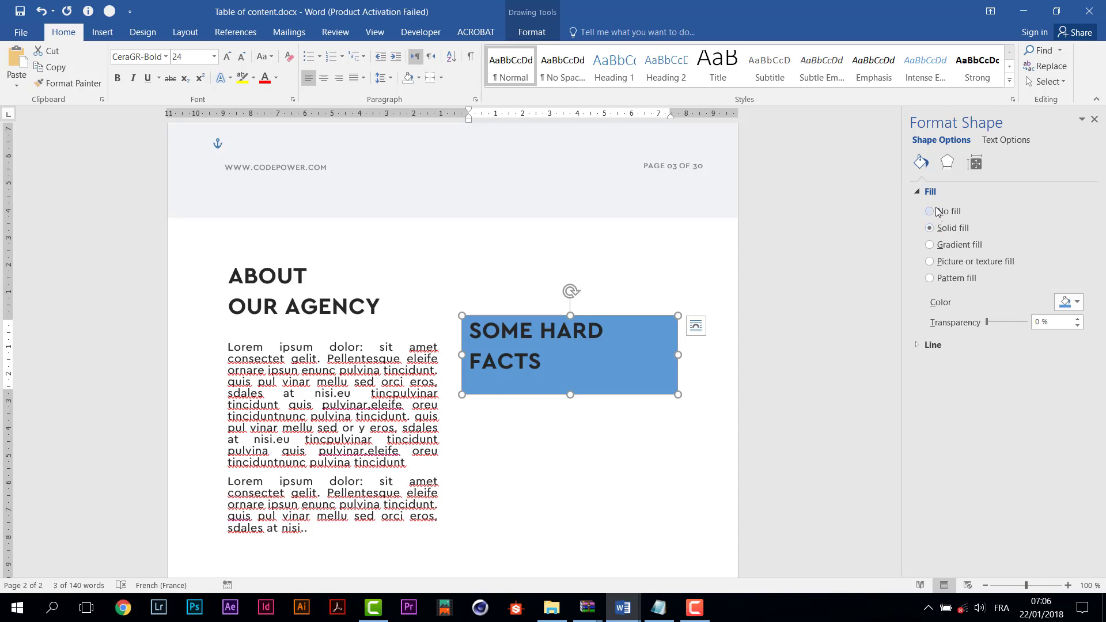
click(931, 211)
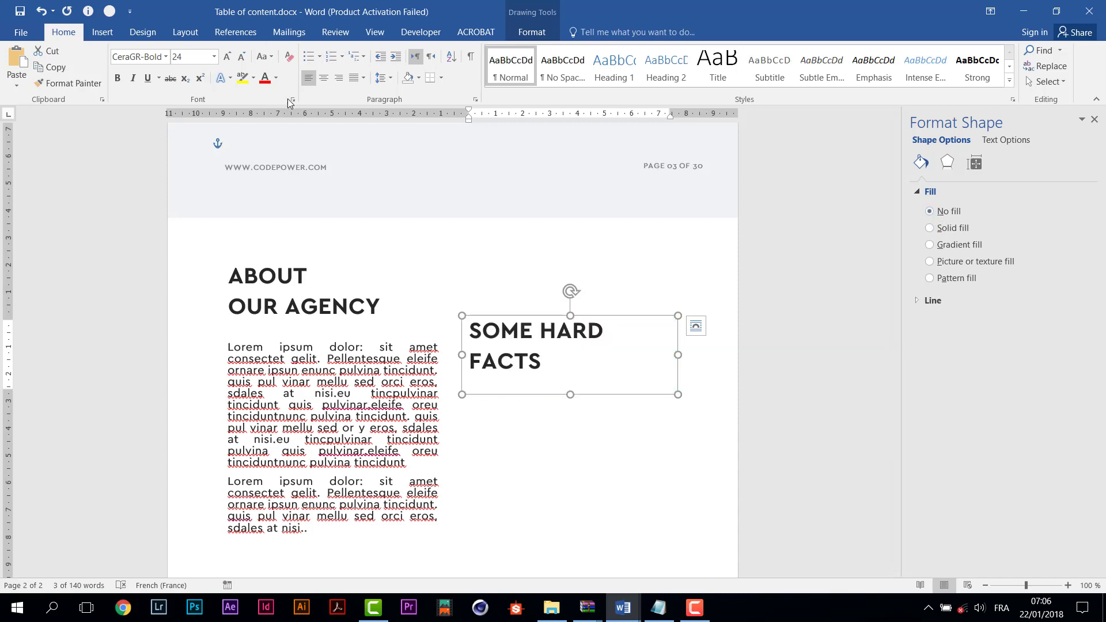
click(277, 78)
click(278, 78)
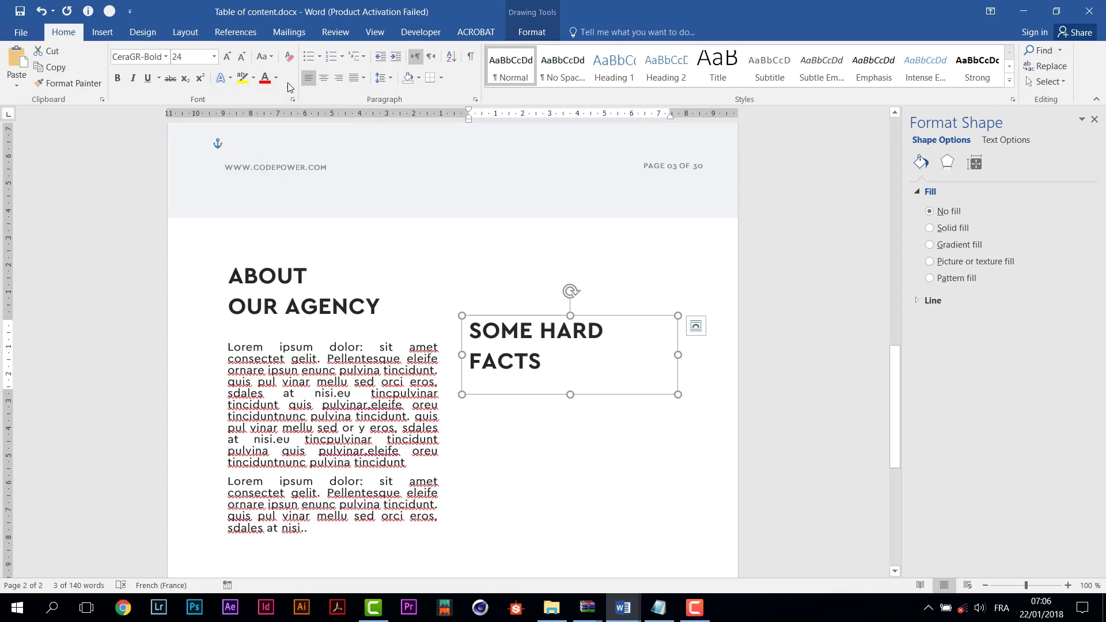
click(293, 99)
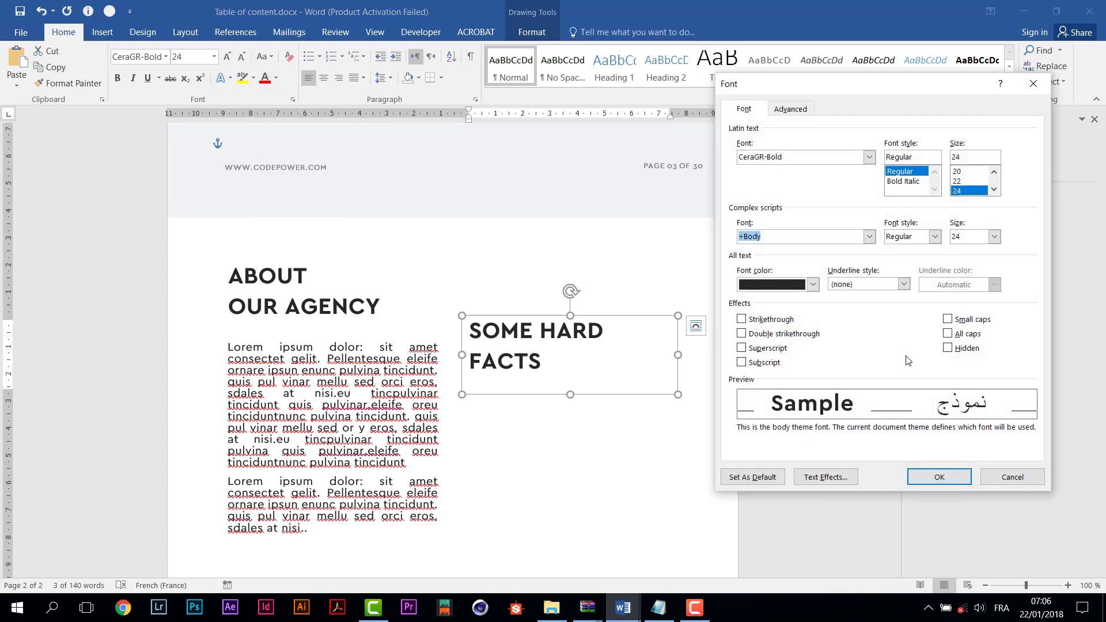
click(793, 110)
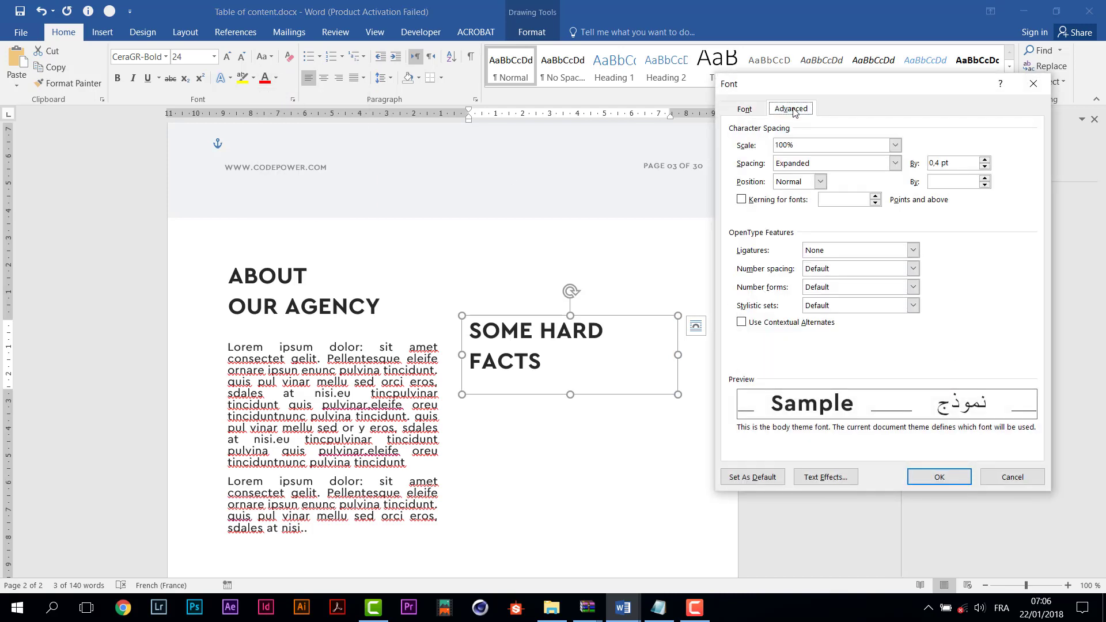
click(751, 110)
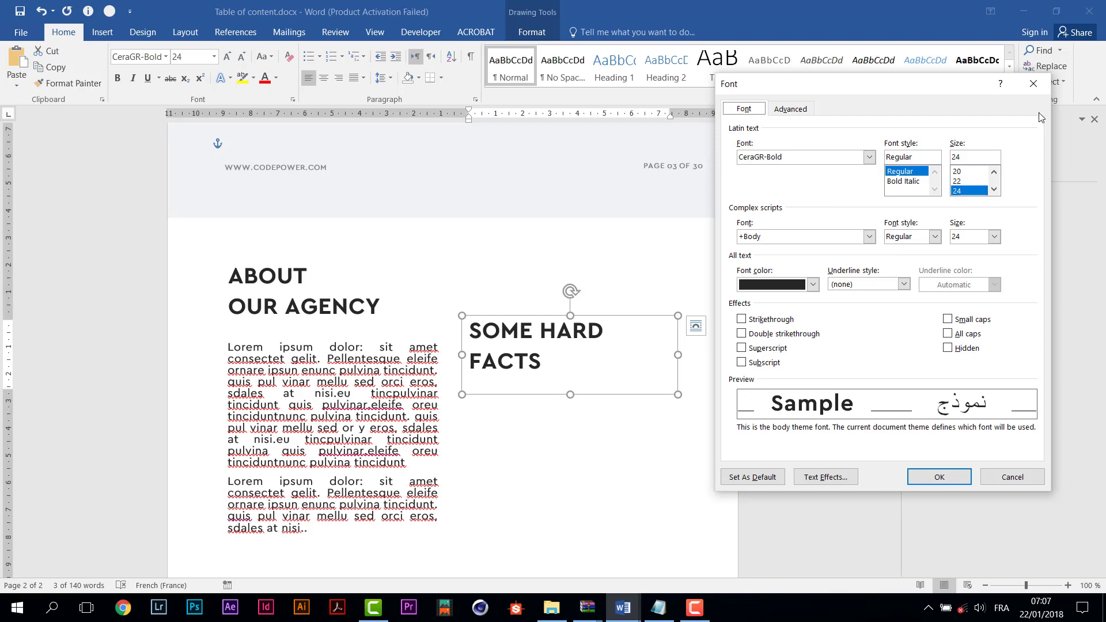
click(1035, 84)
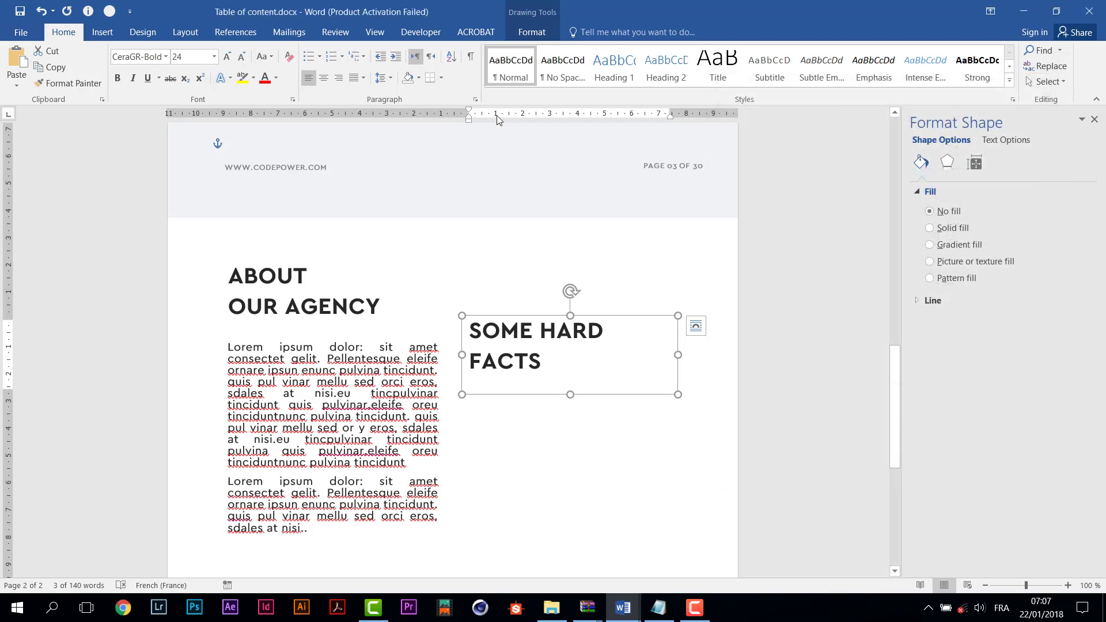
Step: Set the text fill transparency of the "SOME HARD FACTS" heading to 74%
click(532, 32)
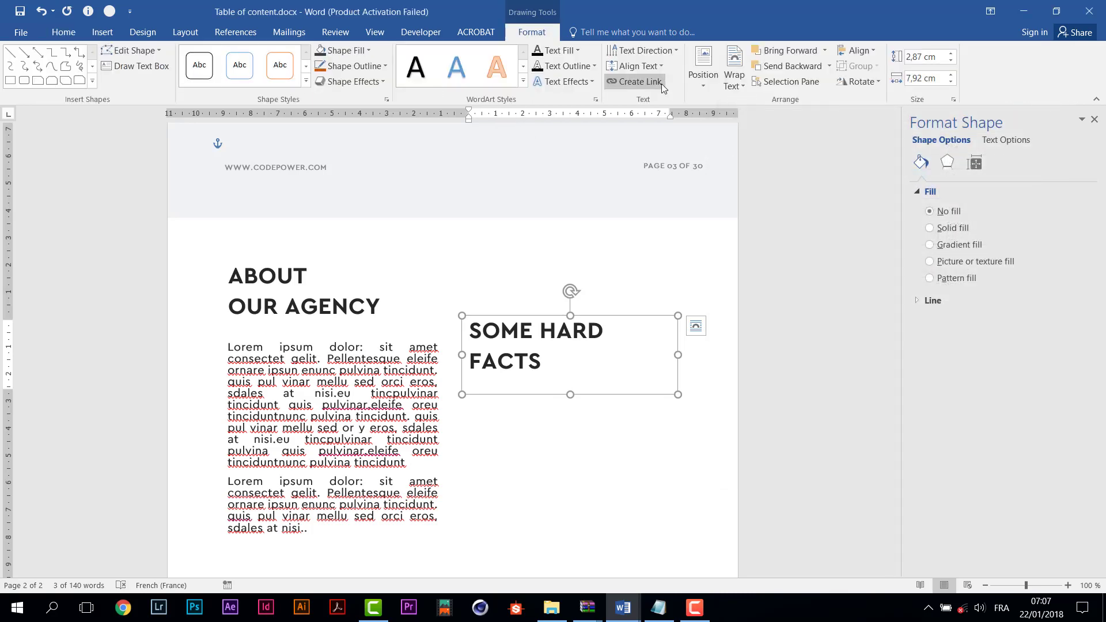
click(577, 54)
click(577, 53)
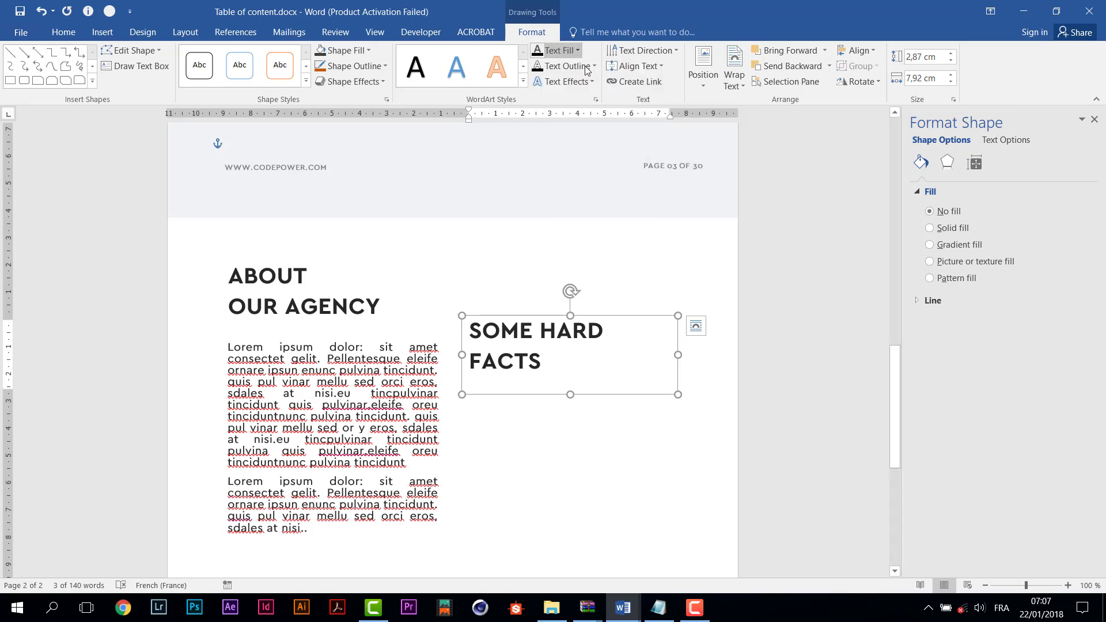
click(596, 100)
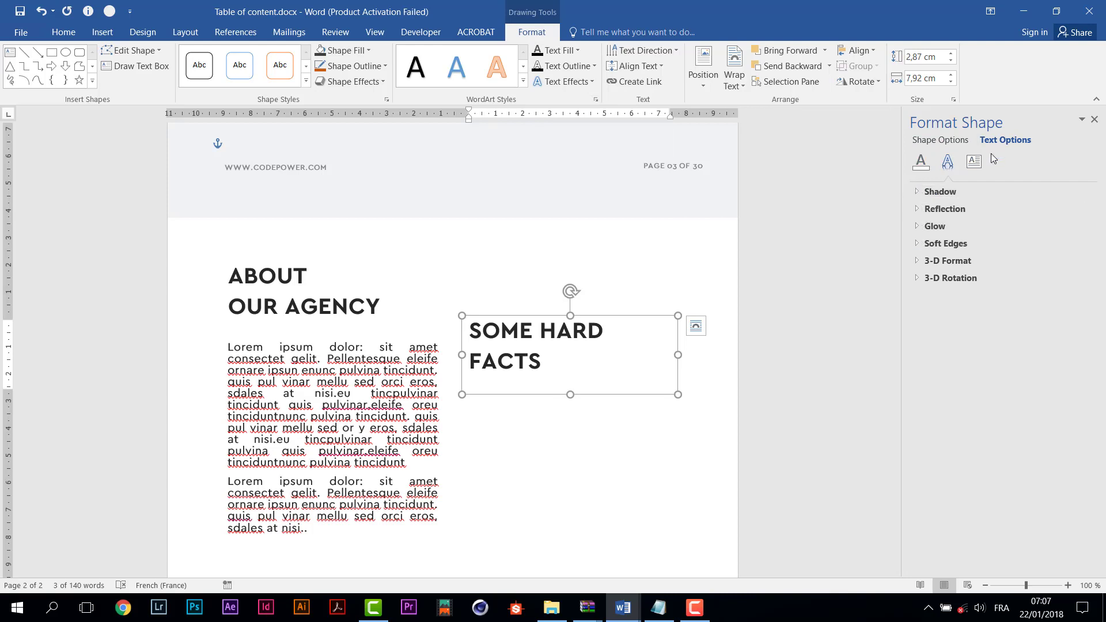
click(972, 164)
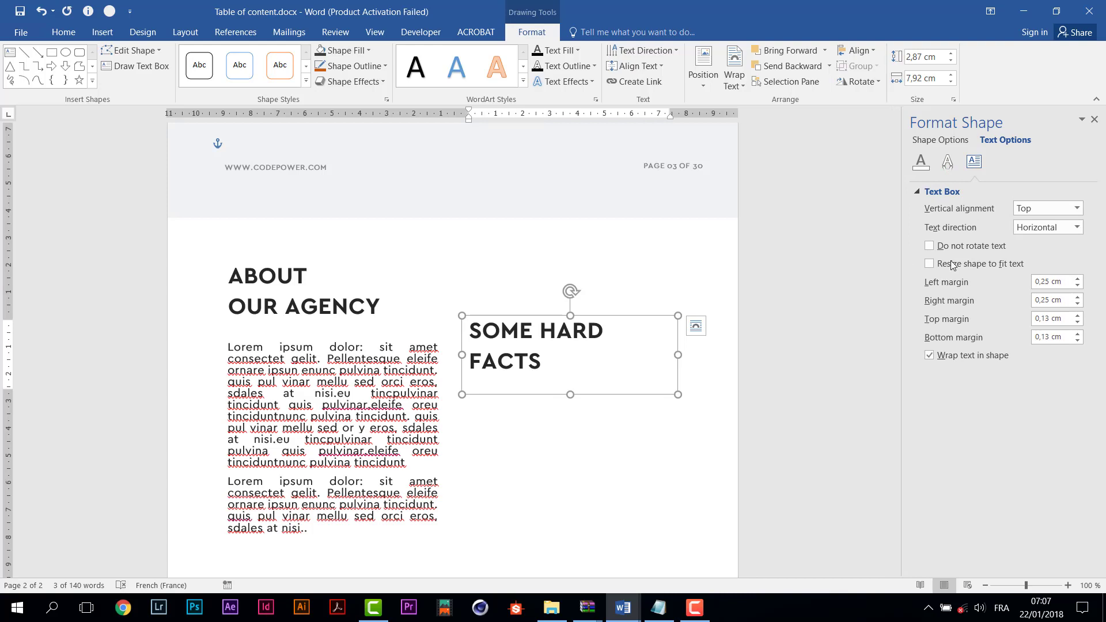
click(955, 142)
click(1011, 141)
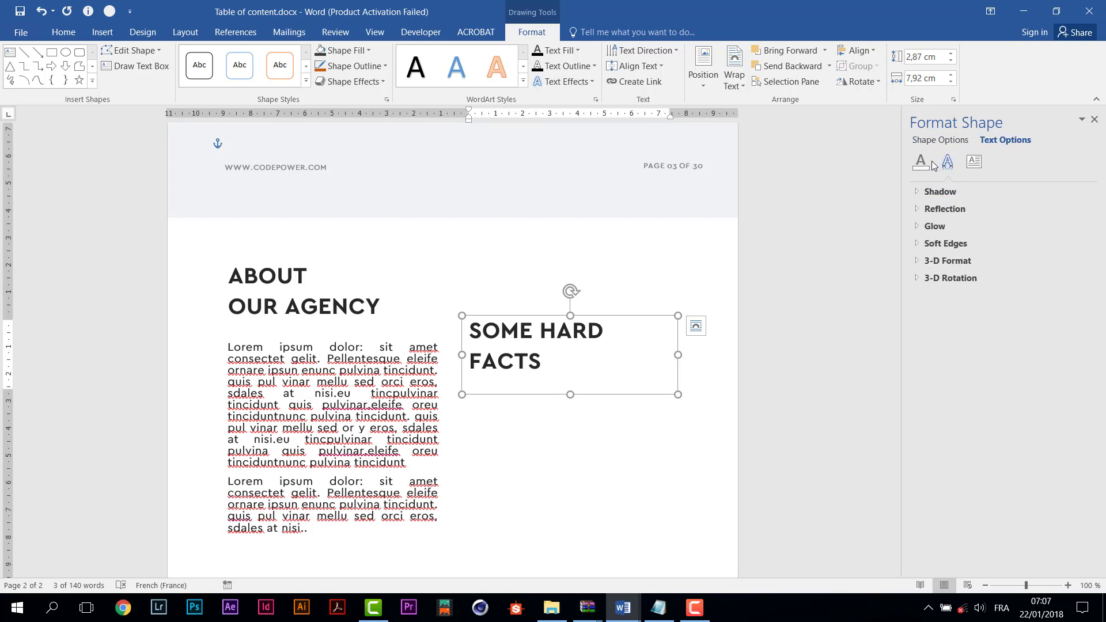
click(923, 164)
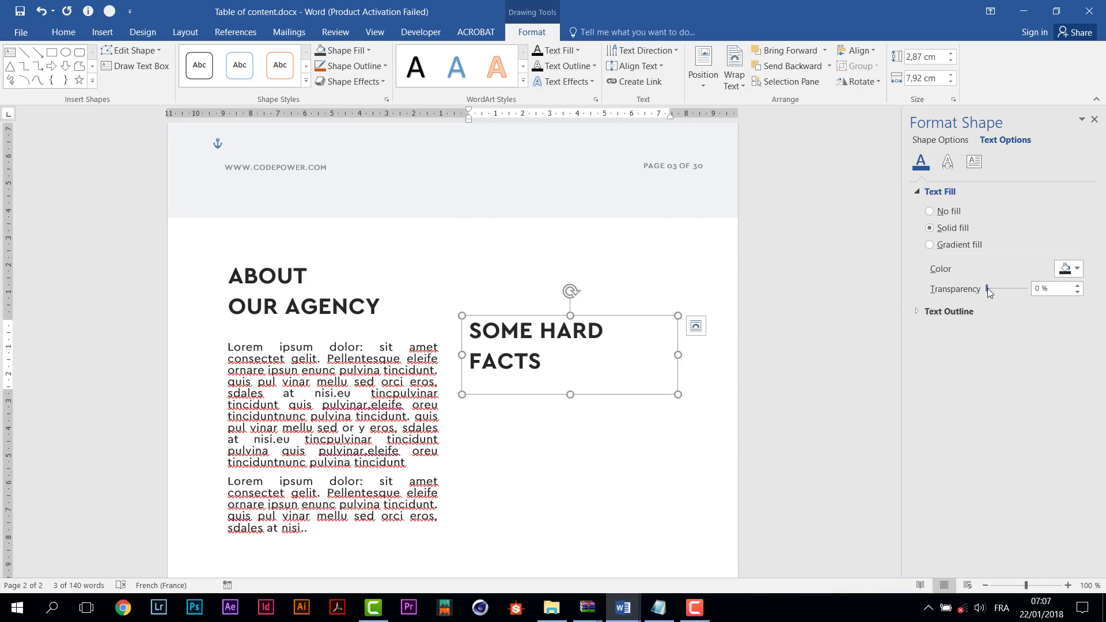
drag(991, 290, 1015, 291)
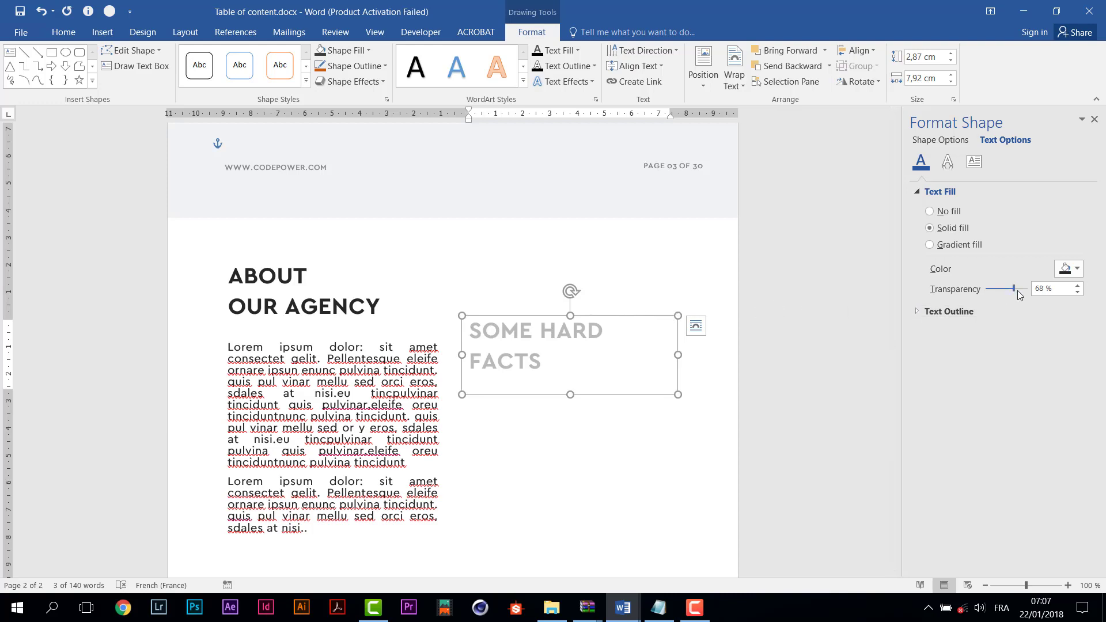
drag(1016, 292, 1018, 293)
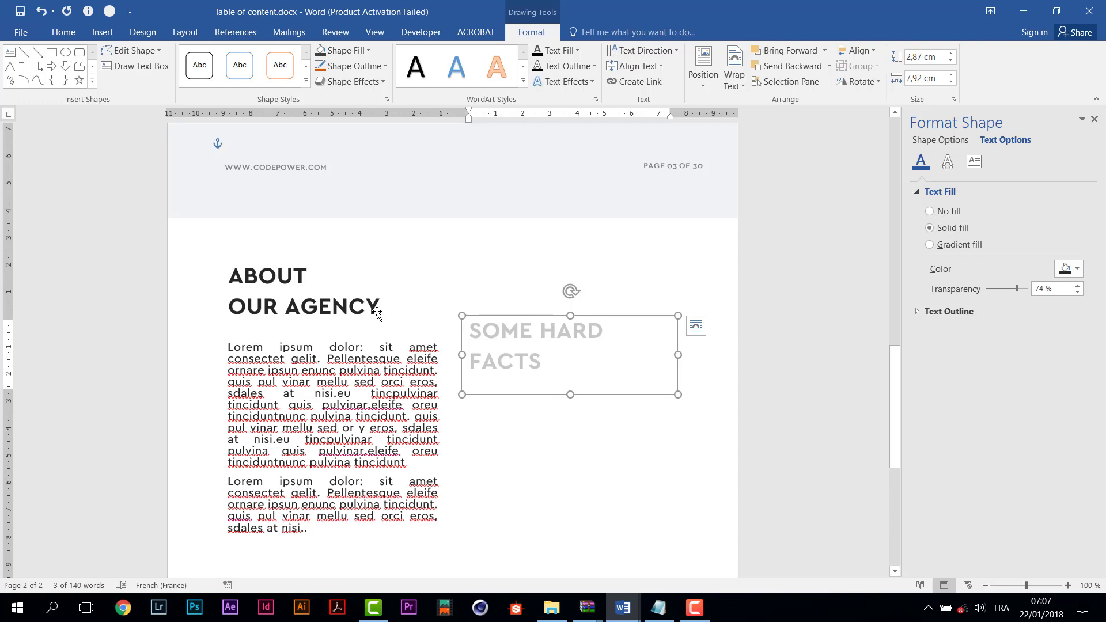
Step: Duplicate the "SOME HARD FACTS" text box below the original and replace the copy's text with "01"
scroll(427, 331, up, 10)
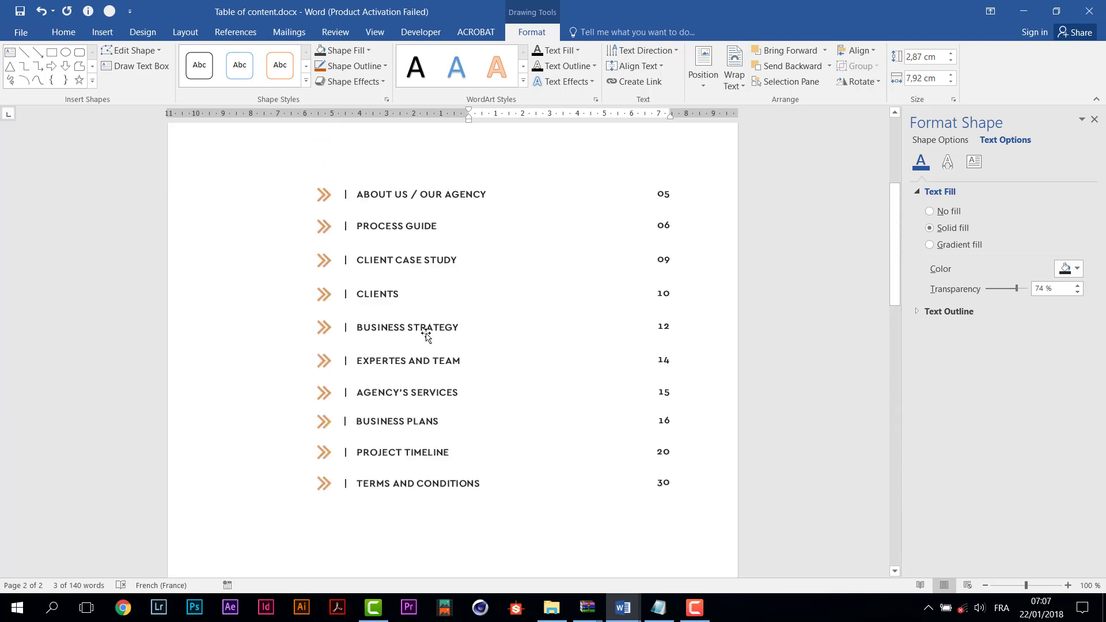
scroll(426, 332, up, 3)
scroll(418, 340, down, 9)
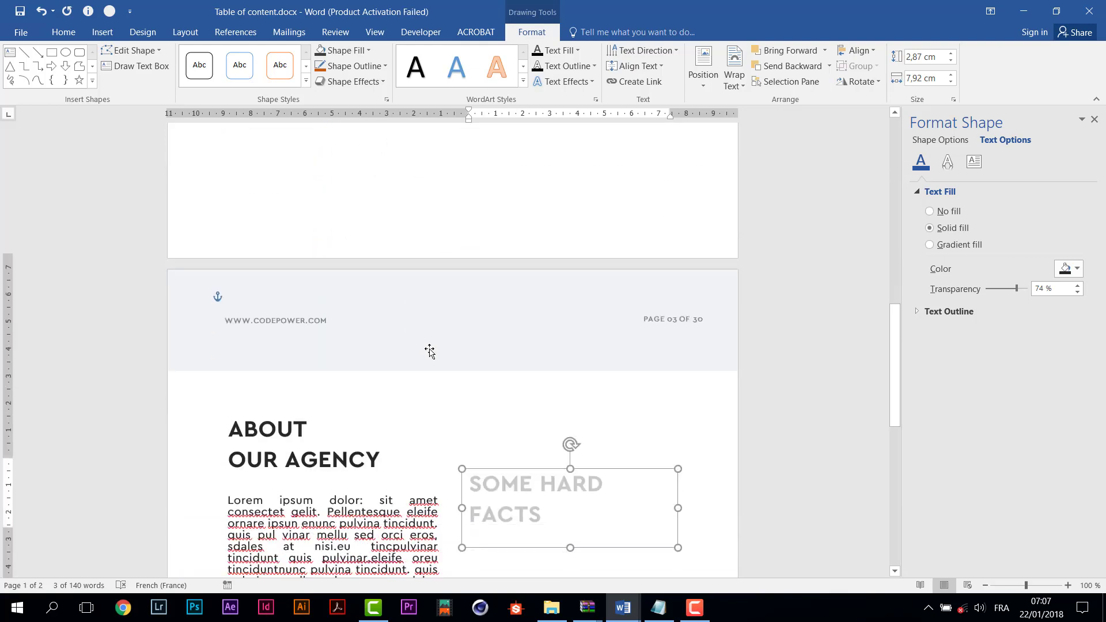
scroll(430, 352, down, 3)
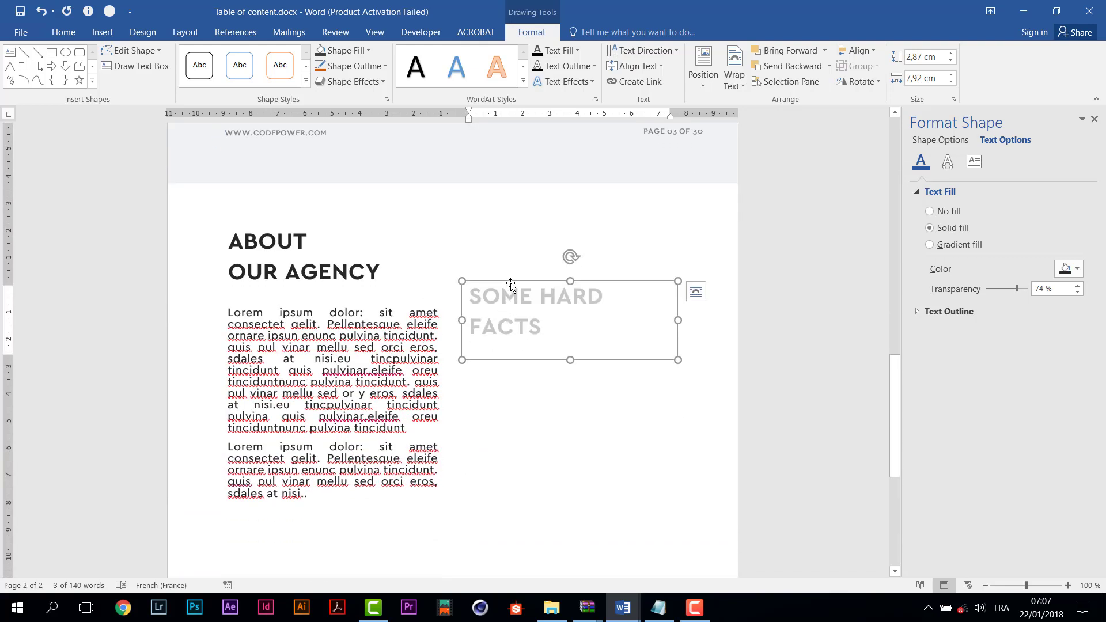
drag(511, 284, 522, 410)
triple_click(581, 439)
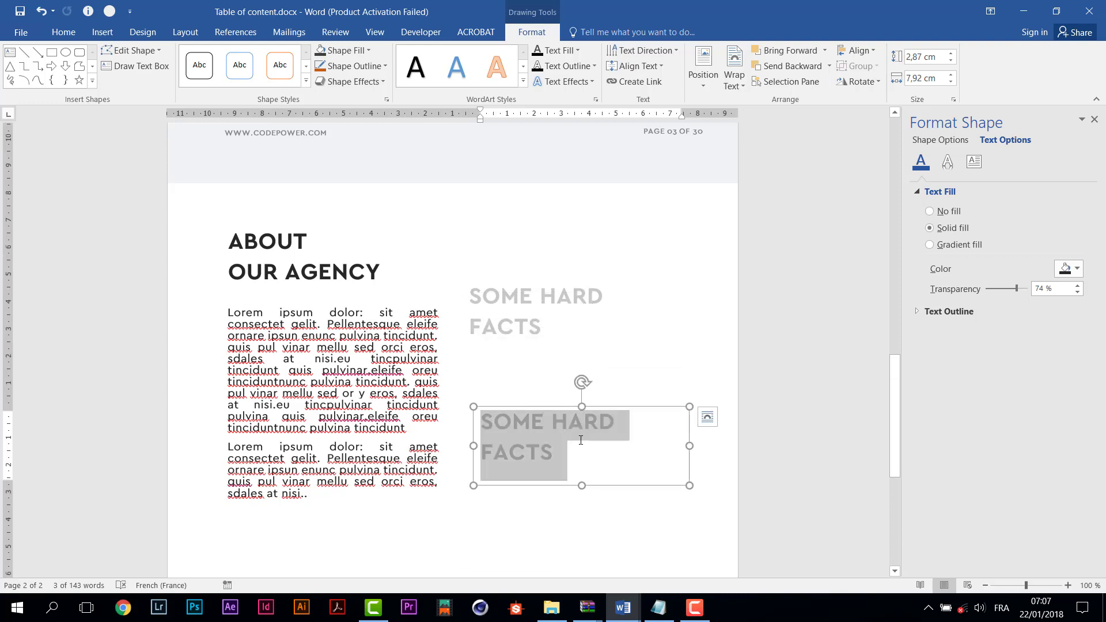
text(01)
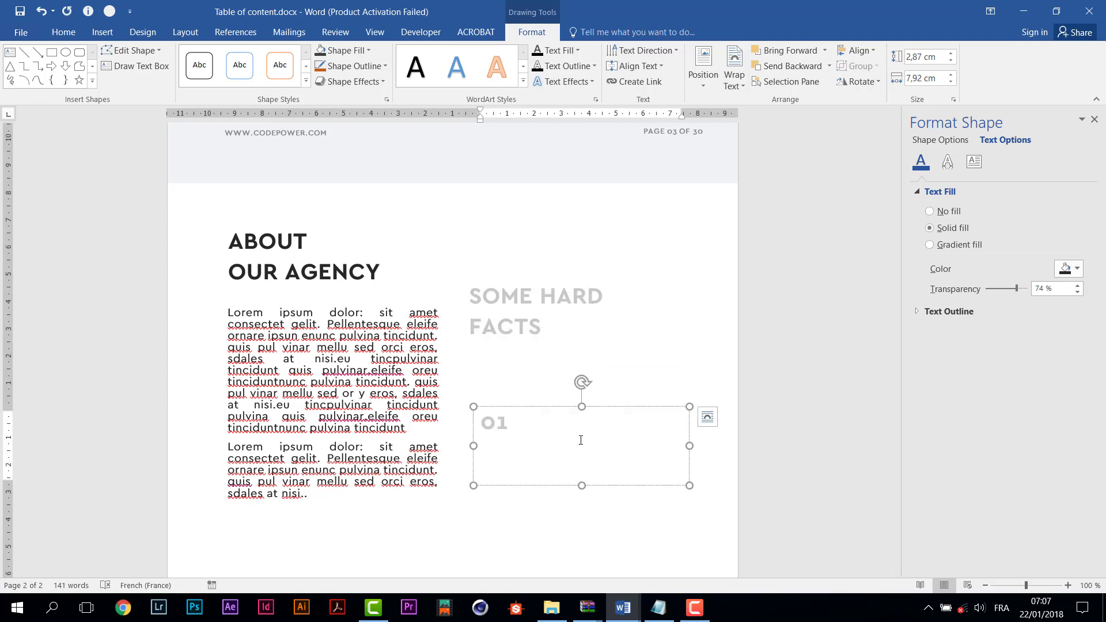
Step: Set the font size of the "01" text to 30
key(ctrl+a)
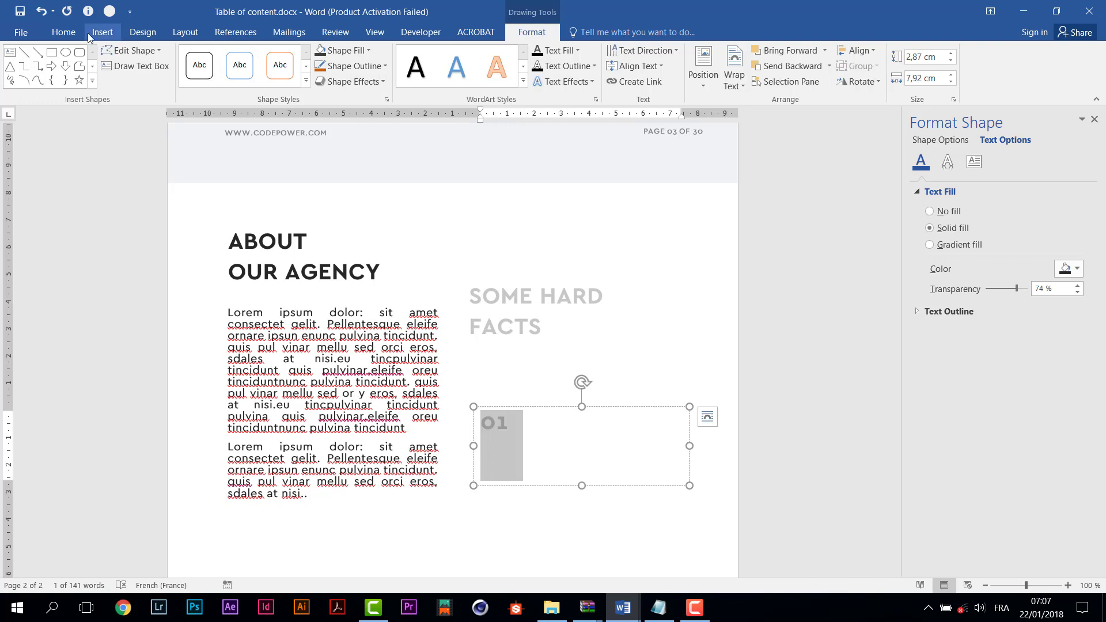
click(63, 34)
click(196, 60)
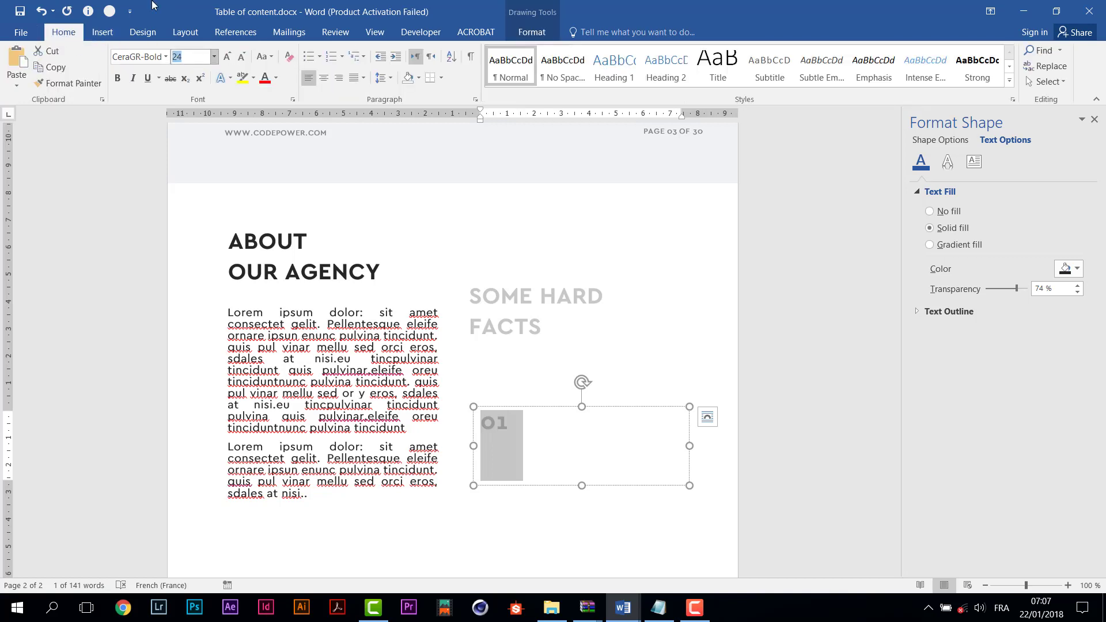
key(Return)
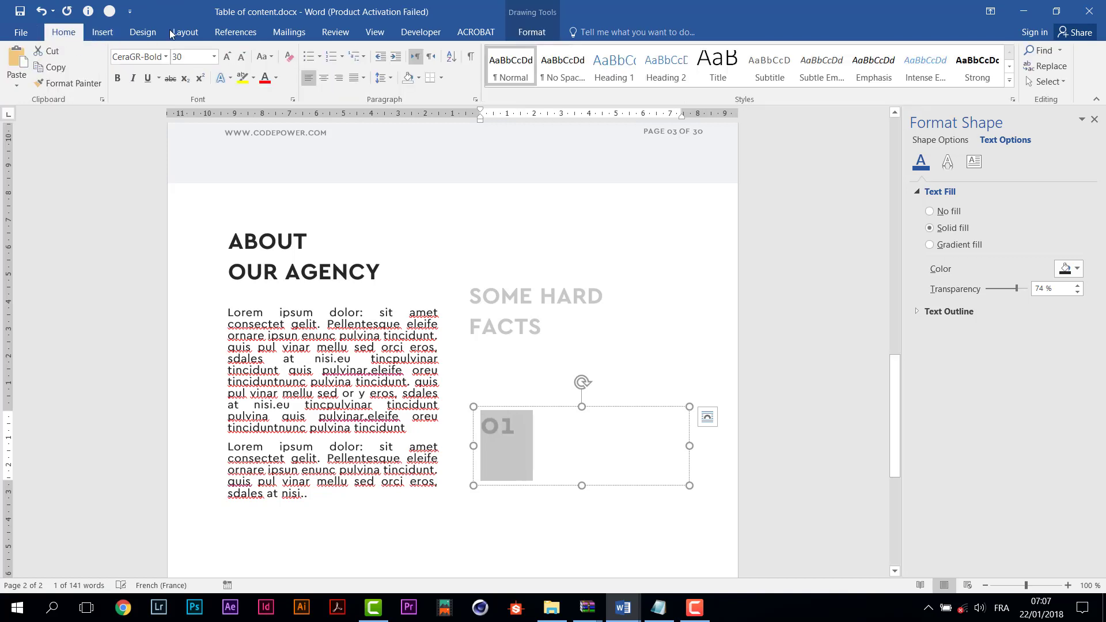
Step: Enlarge the "01" text to font size 60, and finally to 80
click(188, 58)
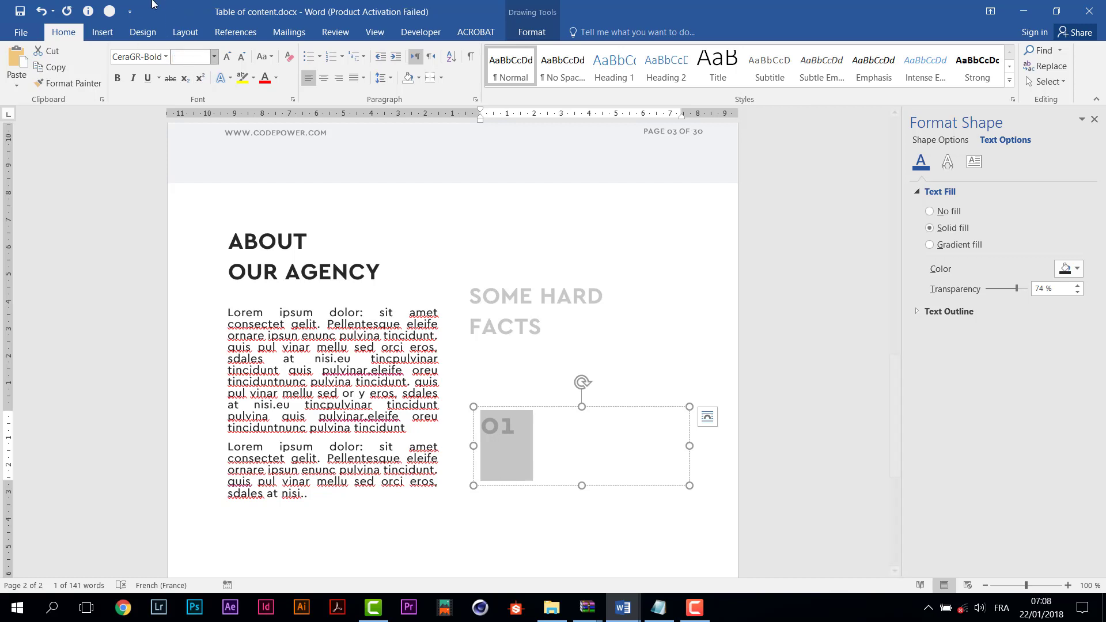
text(60)
key(Return)
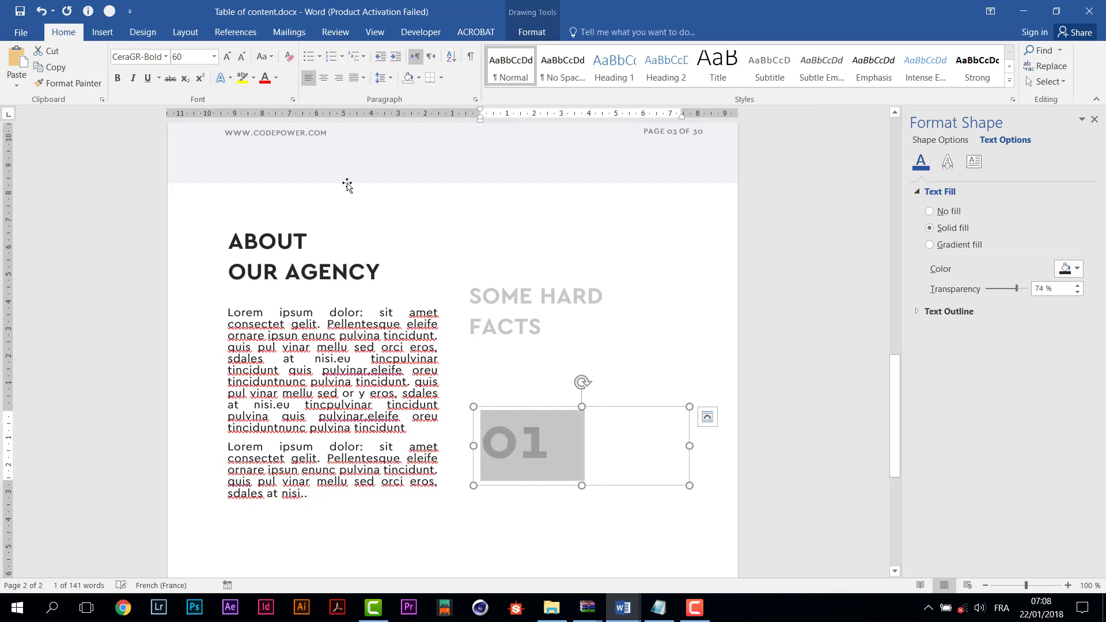
click(192, 57)
key(Return)
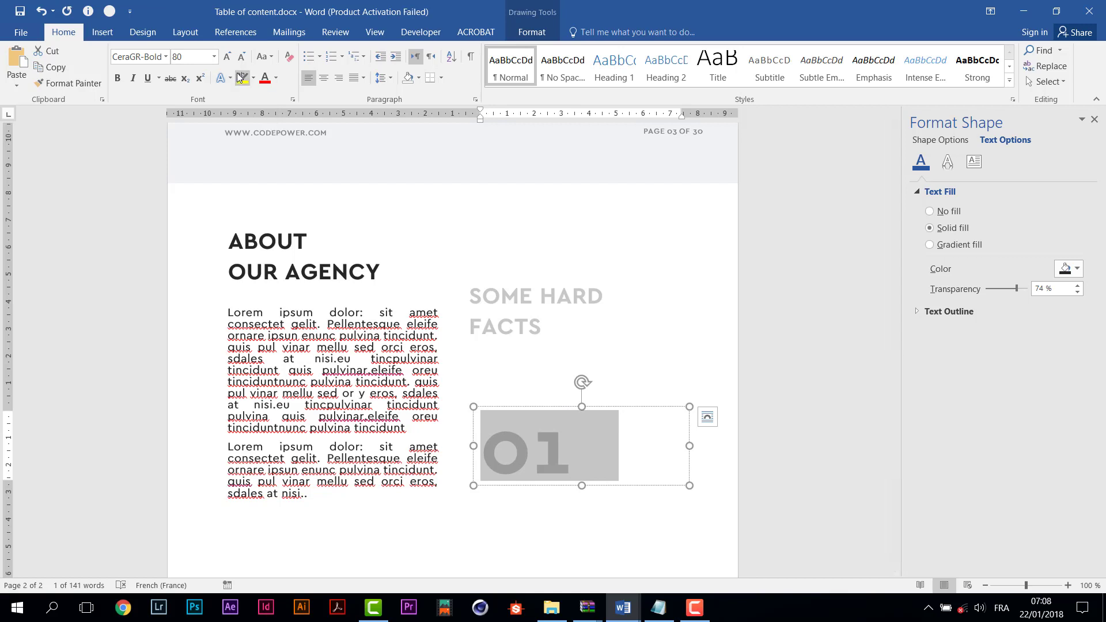
Step: Color the "01" text light orange from the theme colors and set its text fill transparency to 42%
click(276, 79)
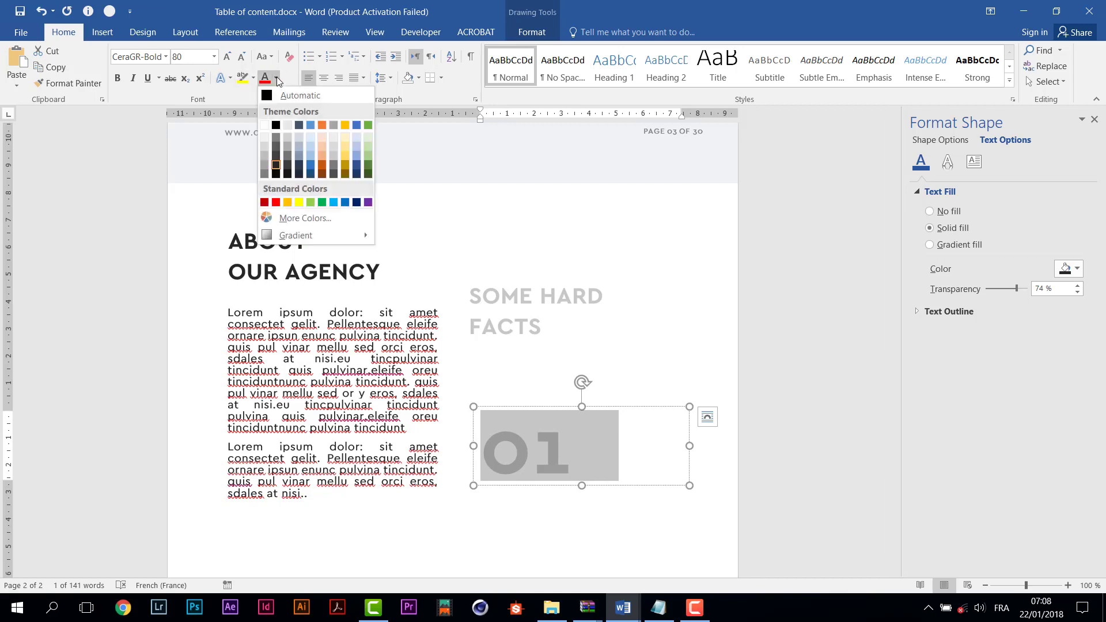
click(322, 152)
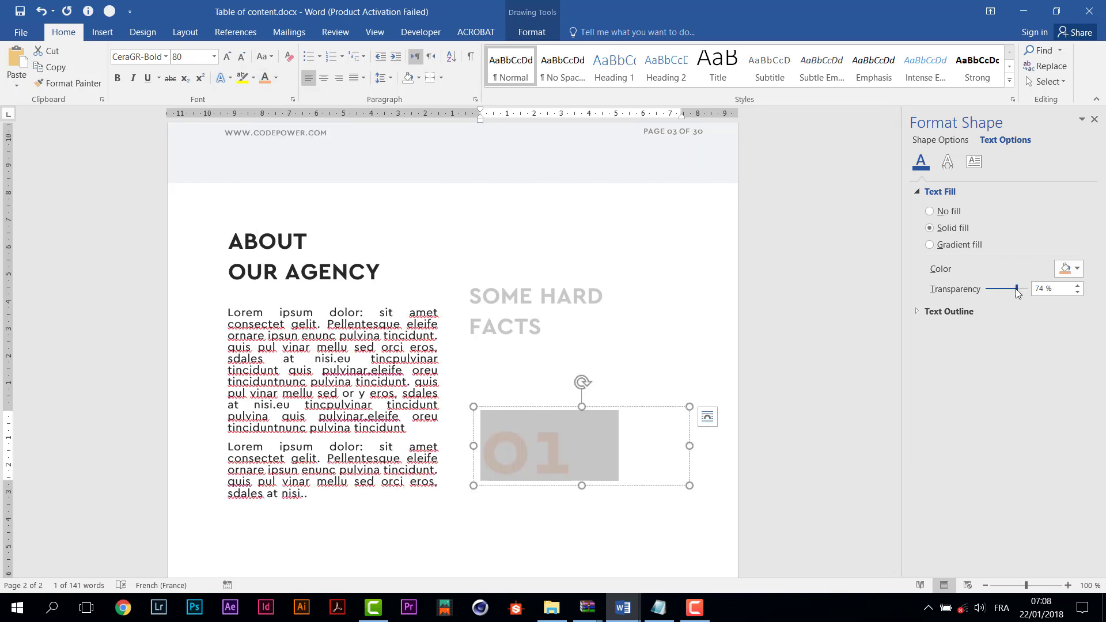
drag(1015, 293, 1004, 294)
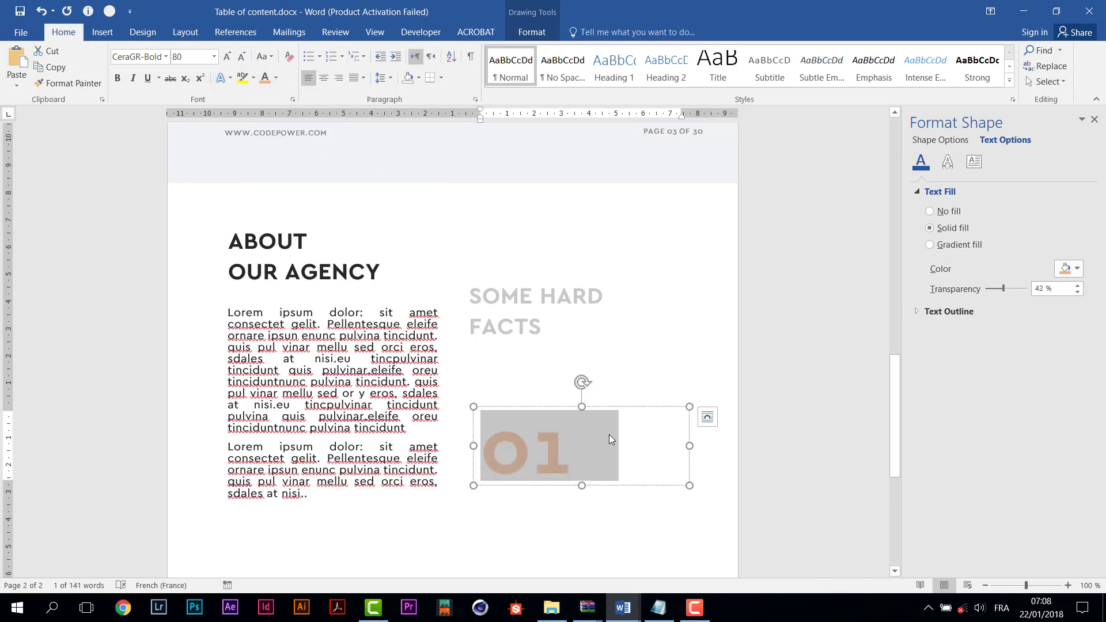
Step: Move the "01" text box up over the "SOME HARD FACTS" heading and send it one level backward
drag(633, 410, 689, 267)
right_click(690, 267)
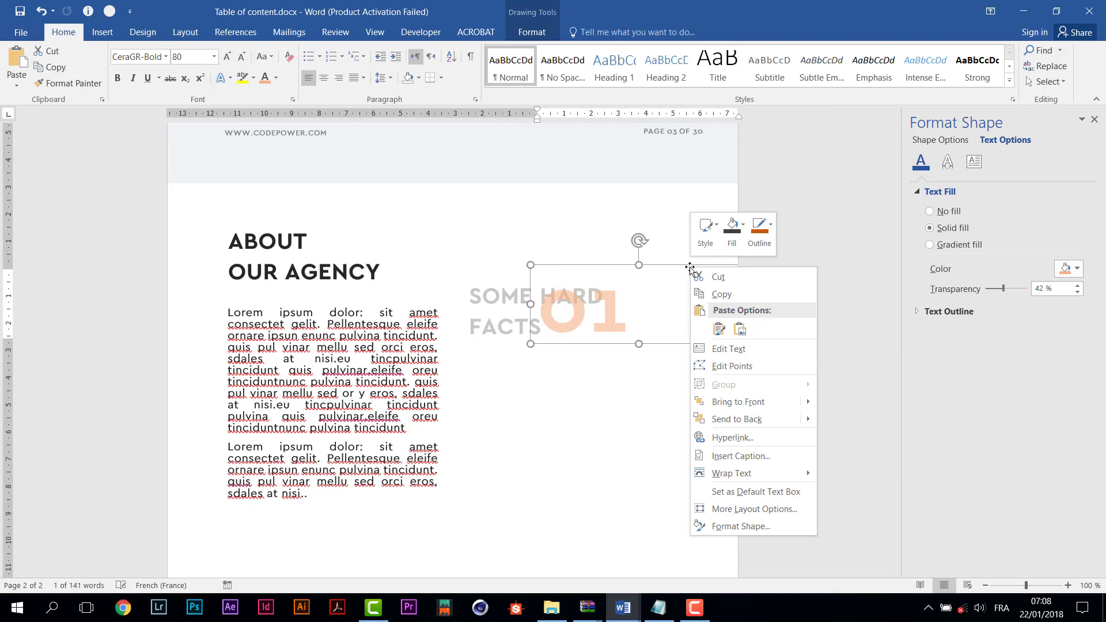
click(531, 33)
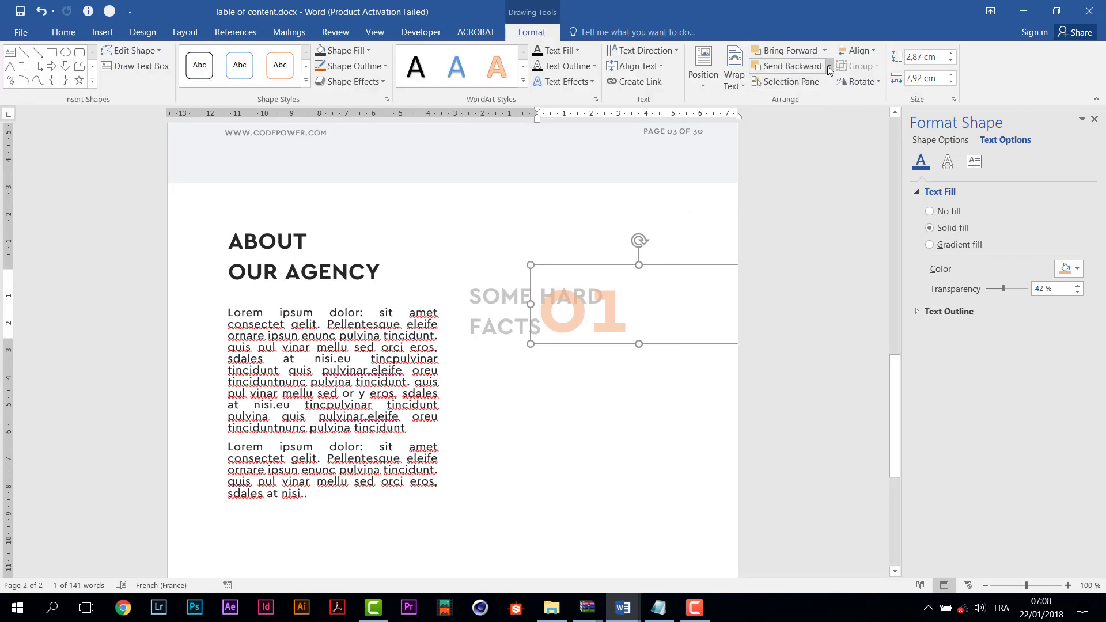
click(799, 66)
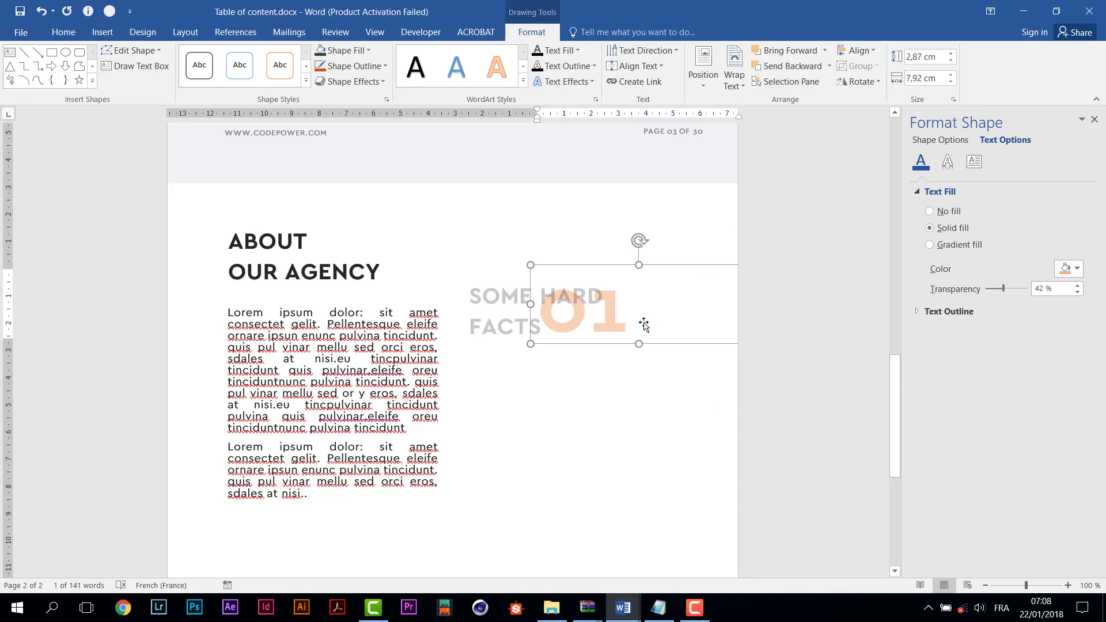
Step: Narrow the "01" text box to about 5.82 cm and reposition it over the end of the heading
drag(683, 266, 628, 266)
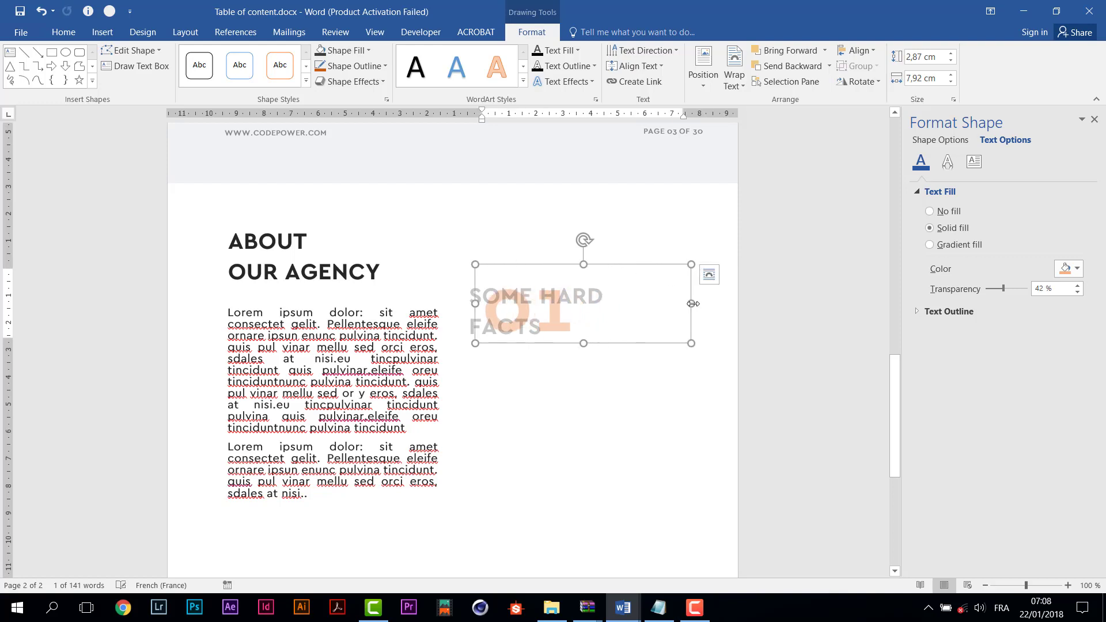
drag(692, 304, 634, 304)
drag(584, 268, 627, 266)
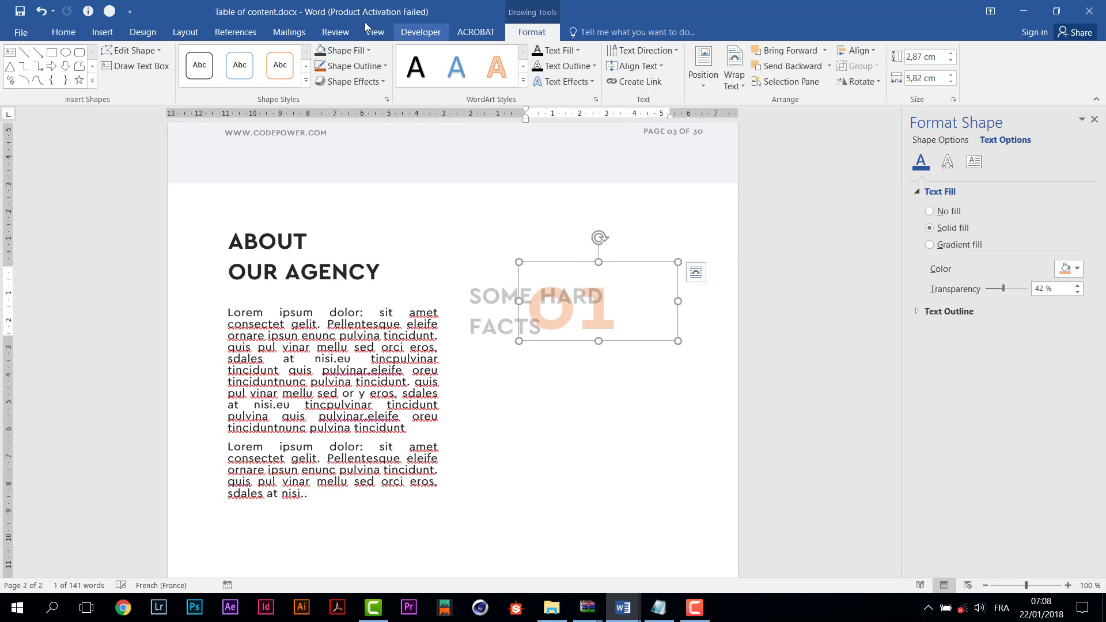
Step: Center the "01" text in its box and shift the box slightly to the right
click(64, 32)
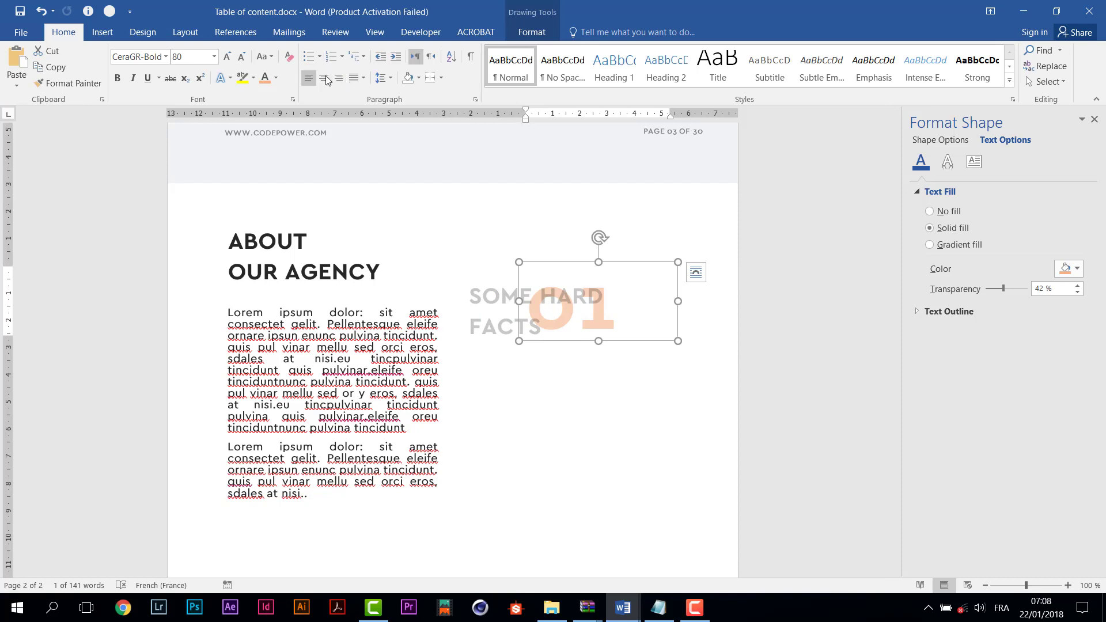
click(324, 77)
drag(648, 262, 662, 262)
Step: Send the "SOME HARD FACTS" text box one level backward
click(645, 334)
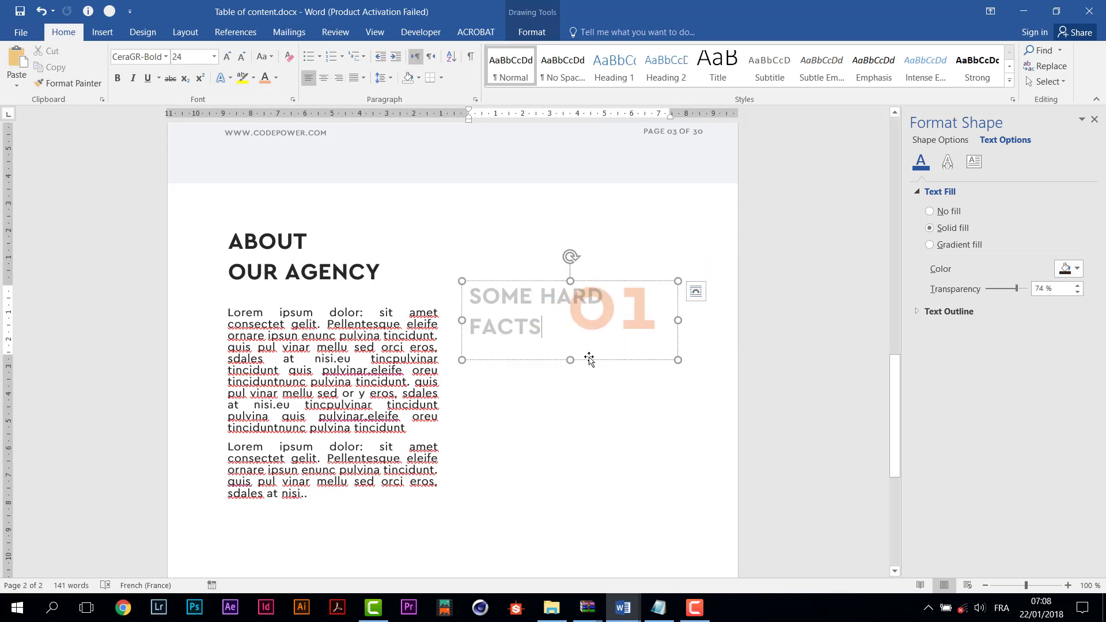
click(653, 289)
click(529, 34)
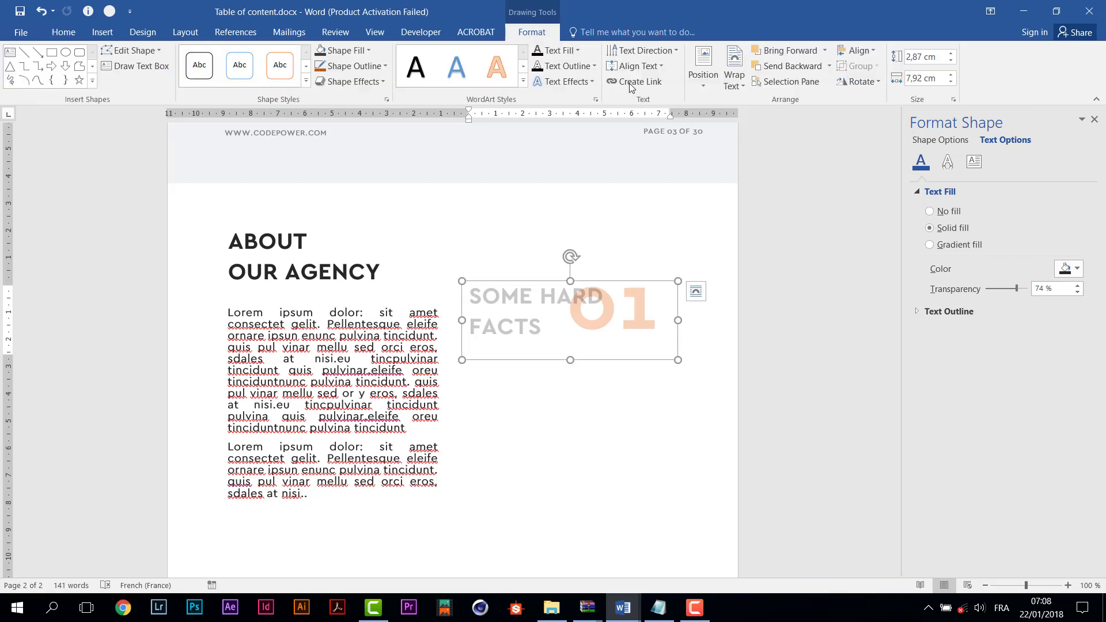
click(779, 68)
Step: Extend the "01" text box to about 4.04 cm high and set its text to font size 120
click(647, 295)
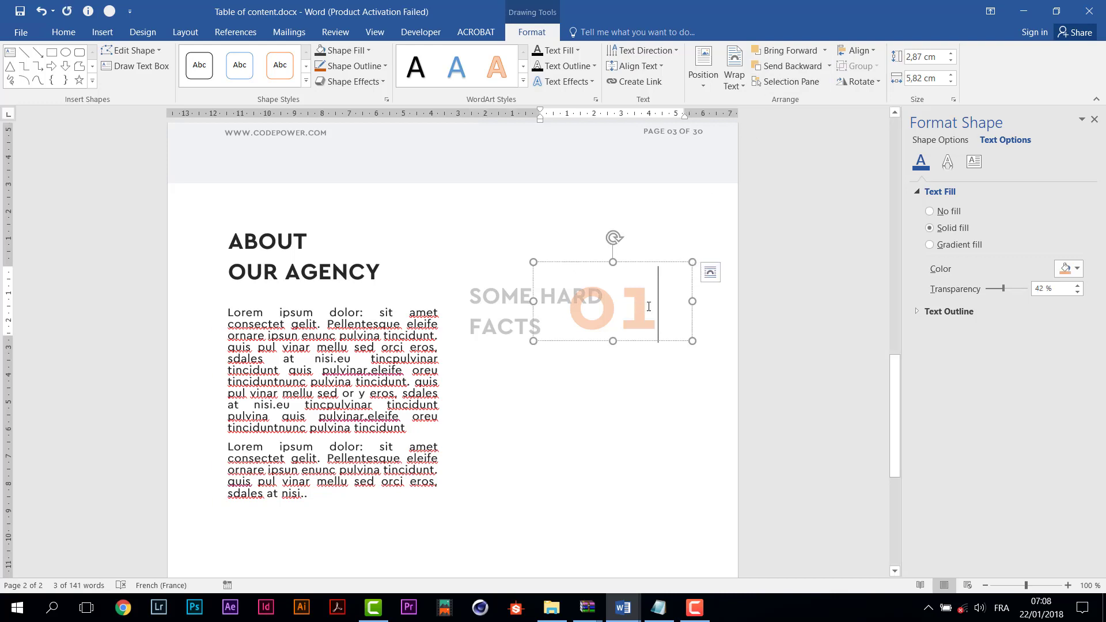
double_click(660, 305)
drag(613, 341, 614, 373)
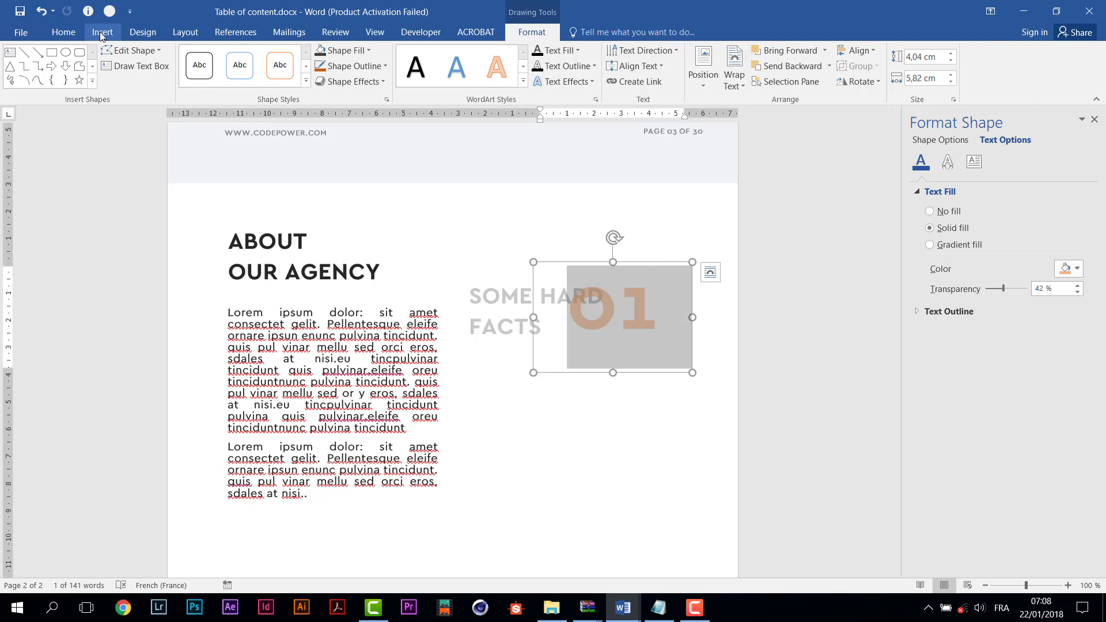
click(64, 31)
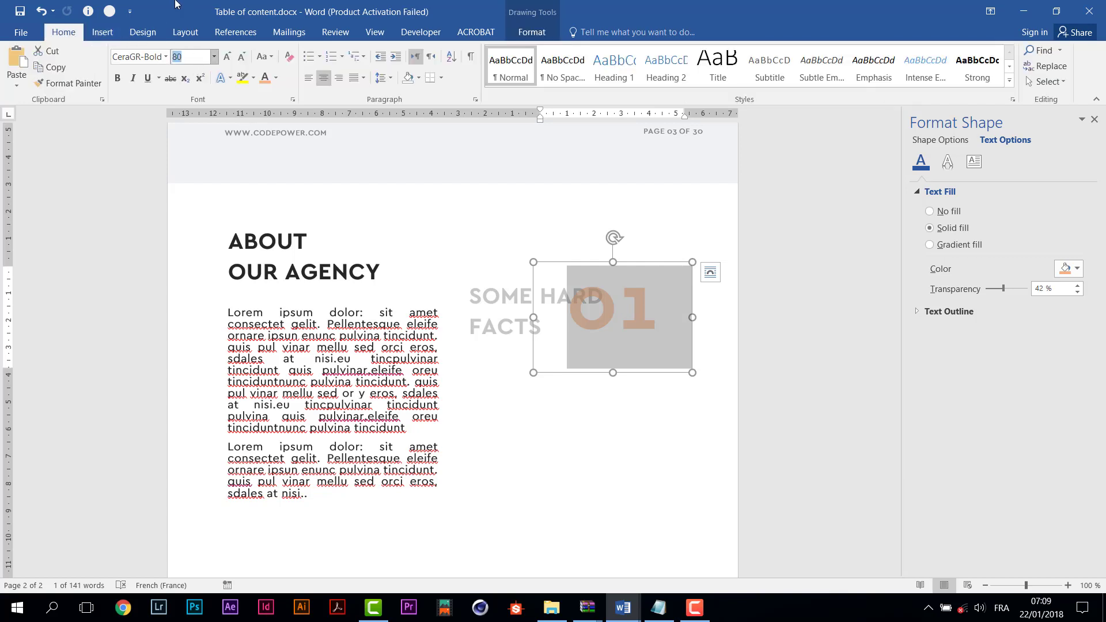
text(12)
key(Return)
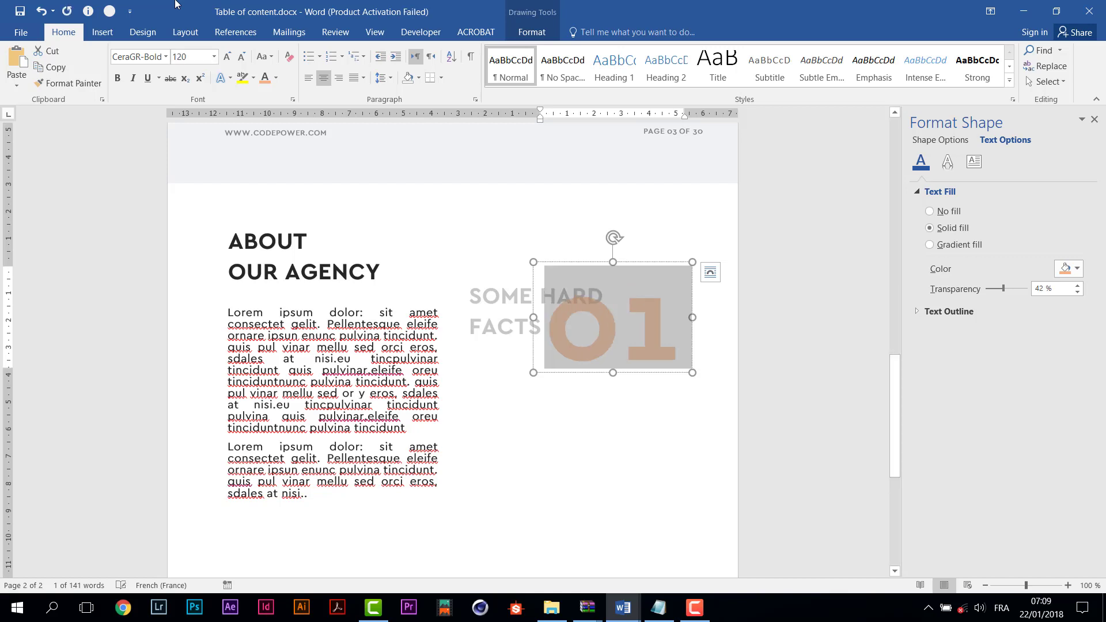
click(645, 339)
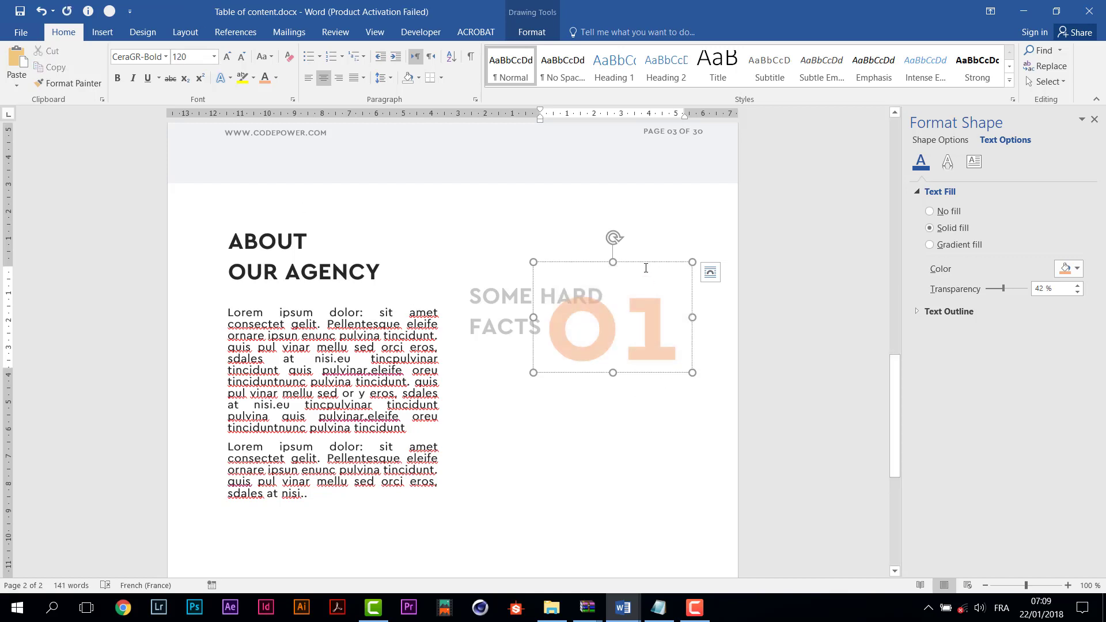
Step: Nudge the "01" box up and to the right and send it behind the "SOME HARD FACTS" heading
drag(655, 259, 662, 248)
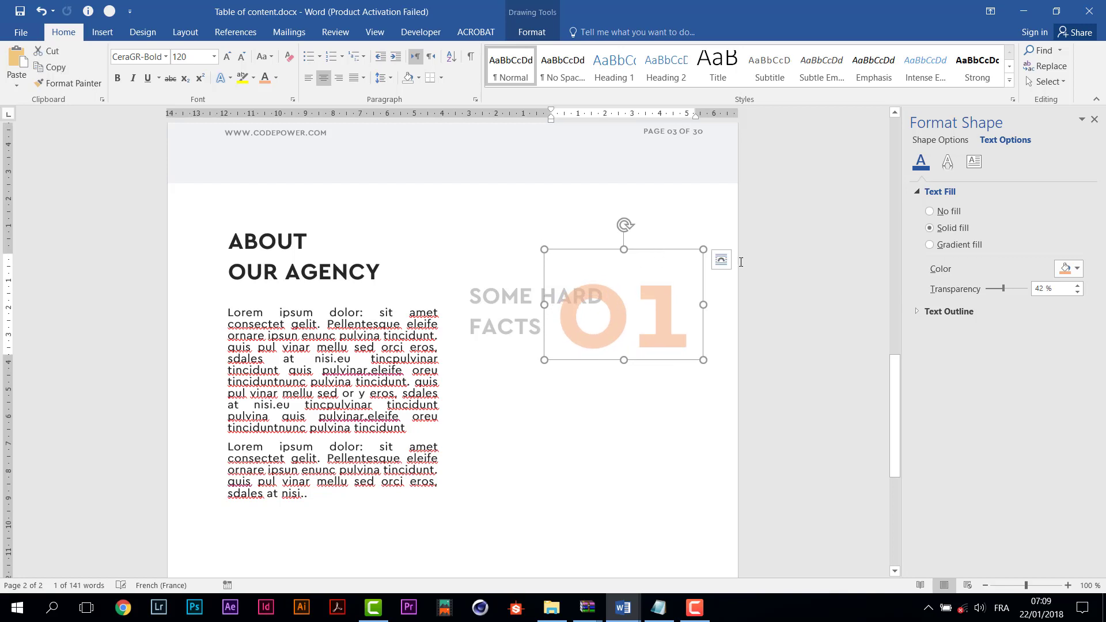
click(541, 35)
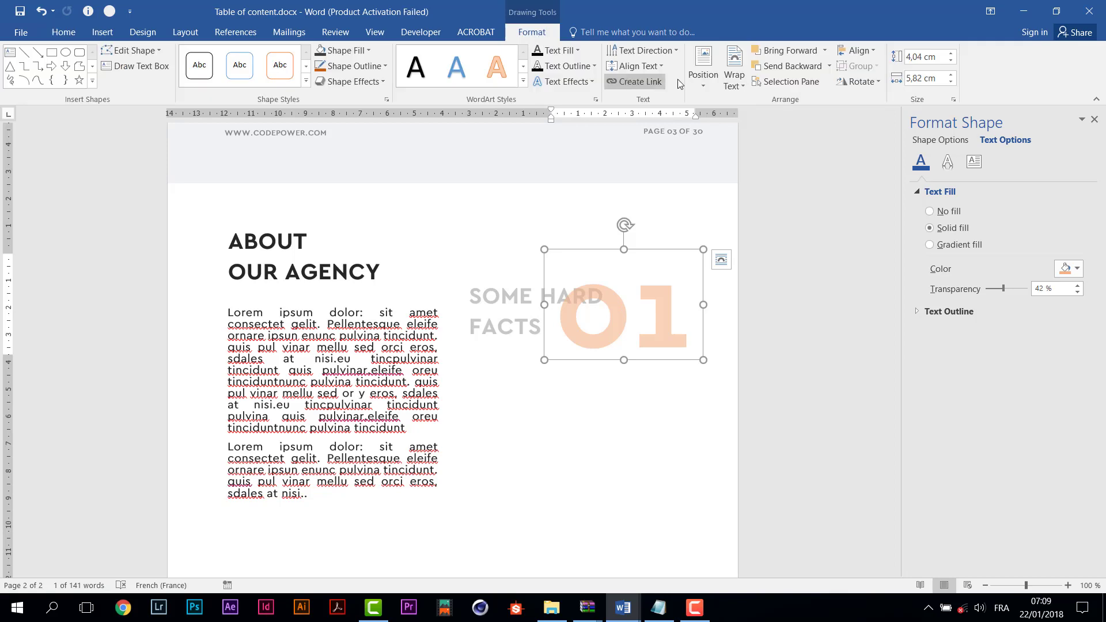
click(808, 66)
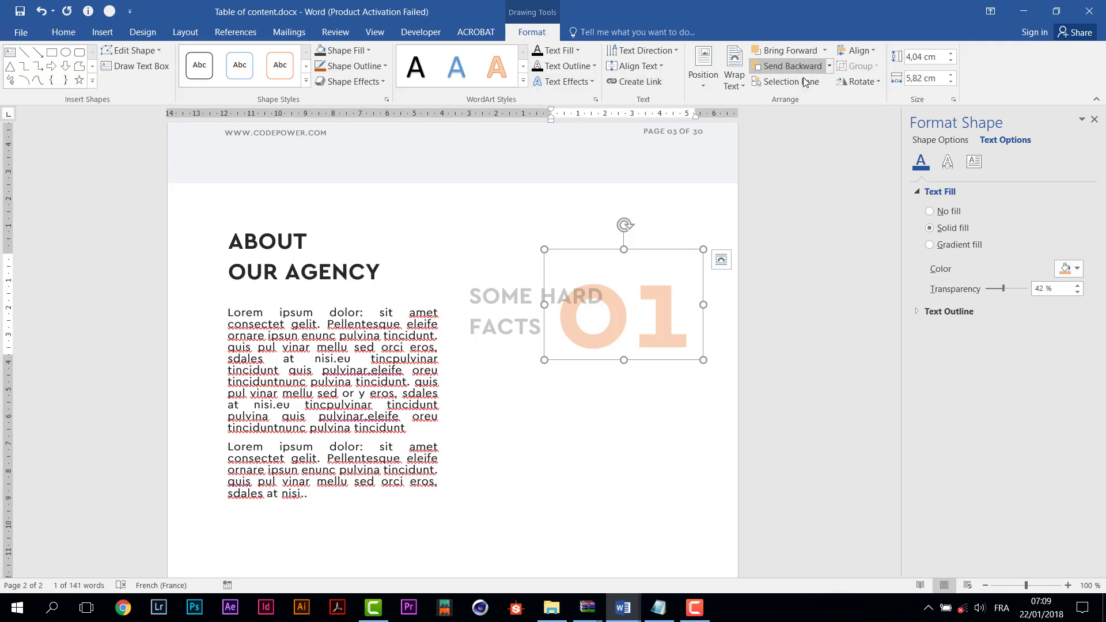
click(779, 321)
scroll(713, 351, down, 1)
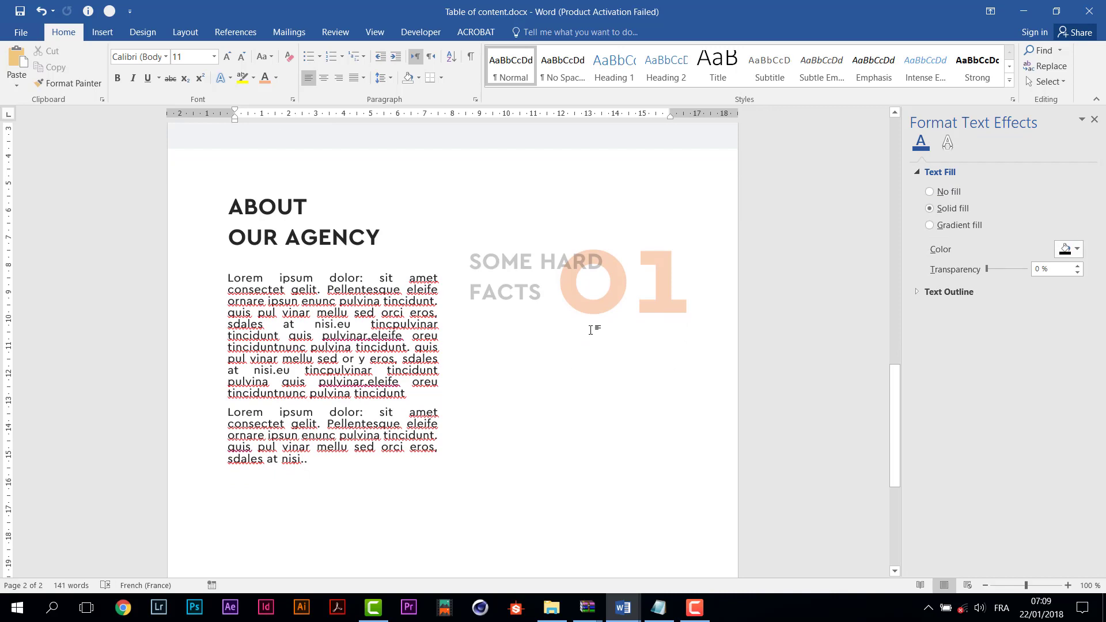
Step: Shift the "01" text box slightly further right so it overlaps only the end of "HARD"
click(643, 258)
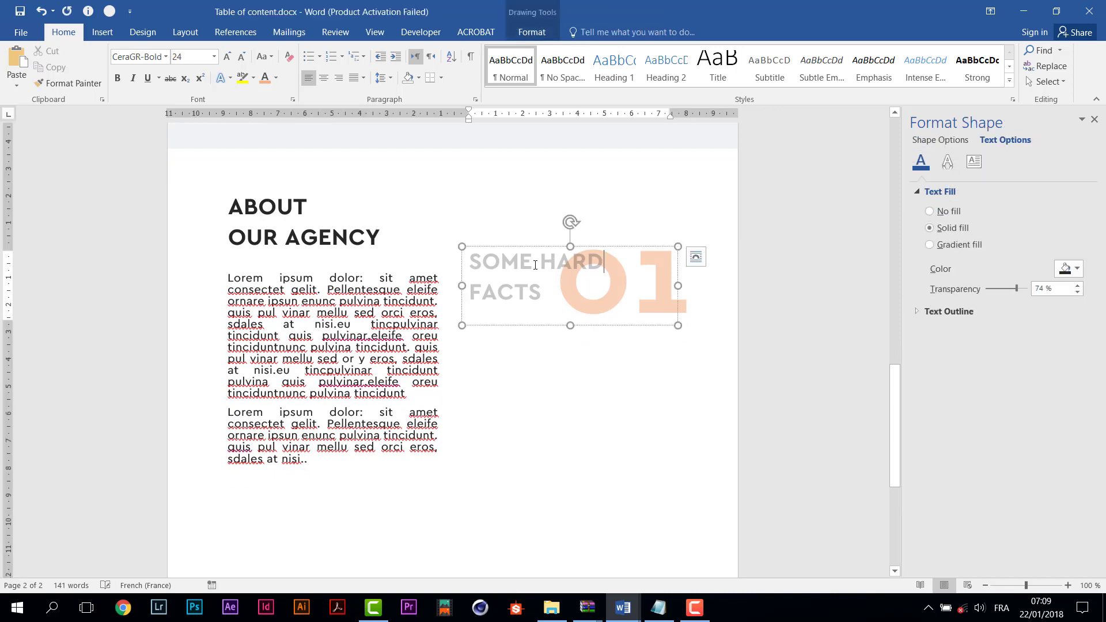
mouse_move(604, 265)
mouse_down()
mouse_move(534, 265)
mouse_move(619, 265)
mouse_up()
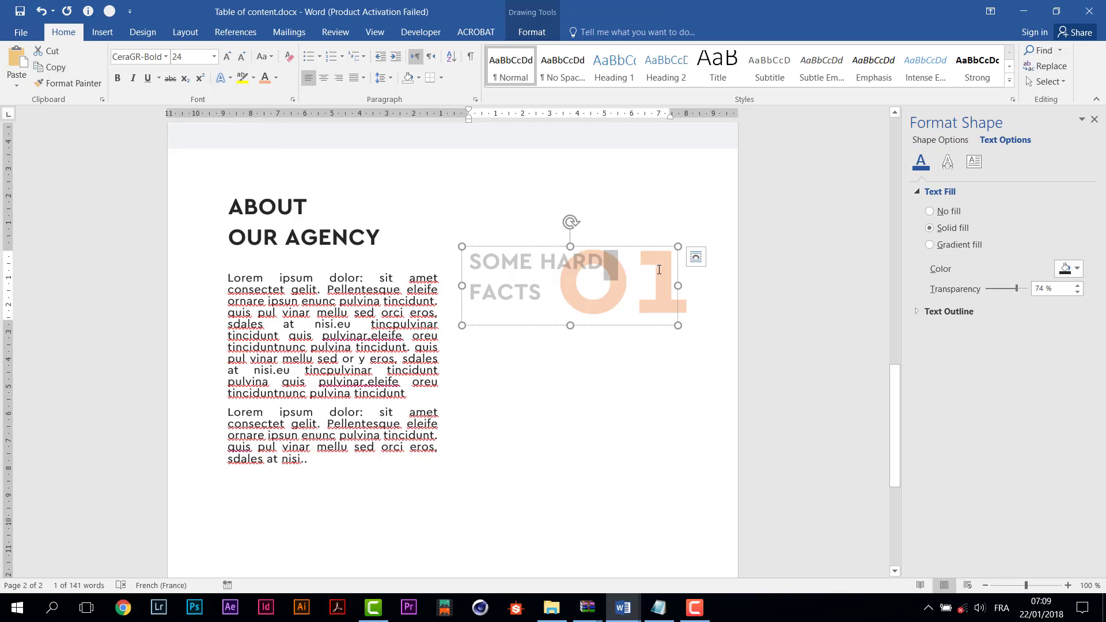
click(635, 247)
click(691, 310)
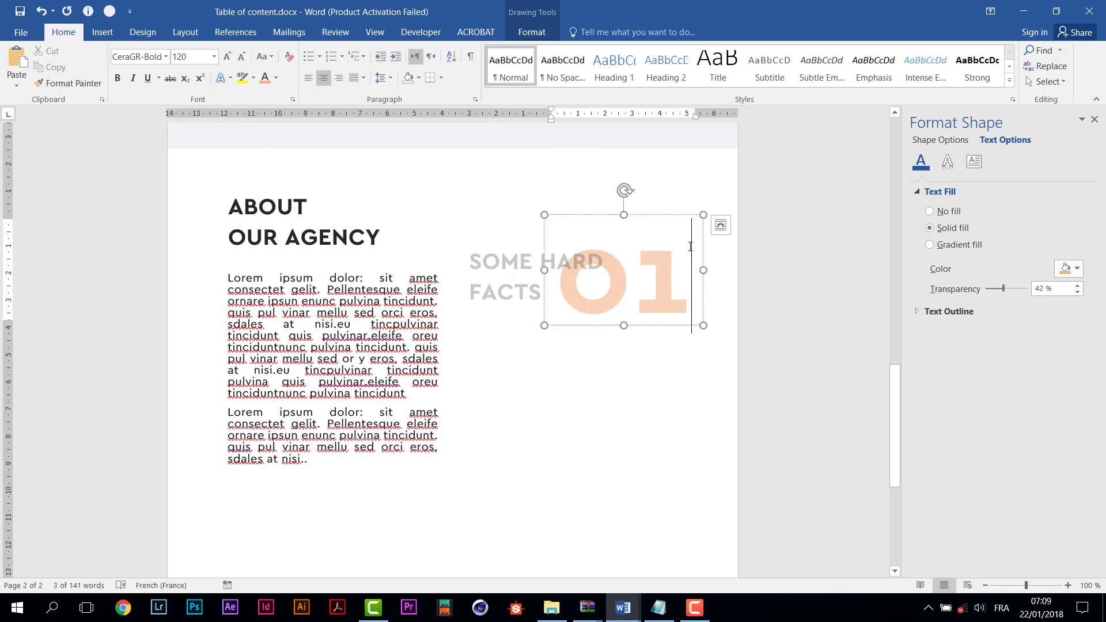
drag(673, 215, 686, 214)
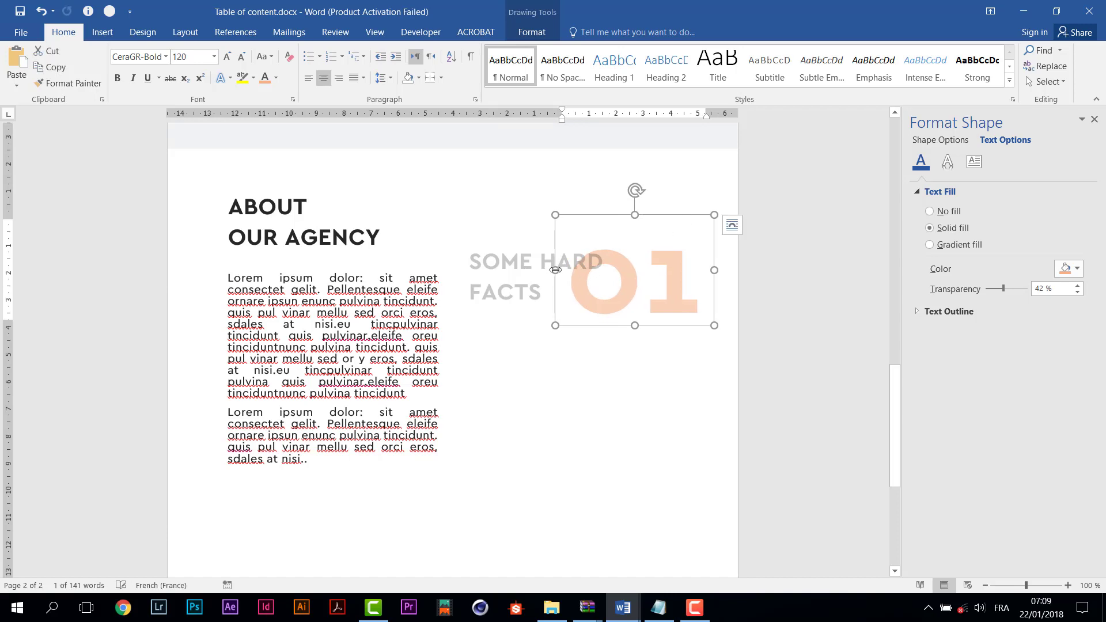
Step: Nudge the "SOME HARD FACTS" text box slightly to the right, toward the large "01"
click(534, 262)
click(540, 238)
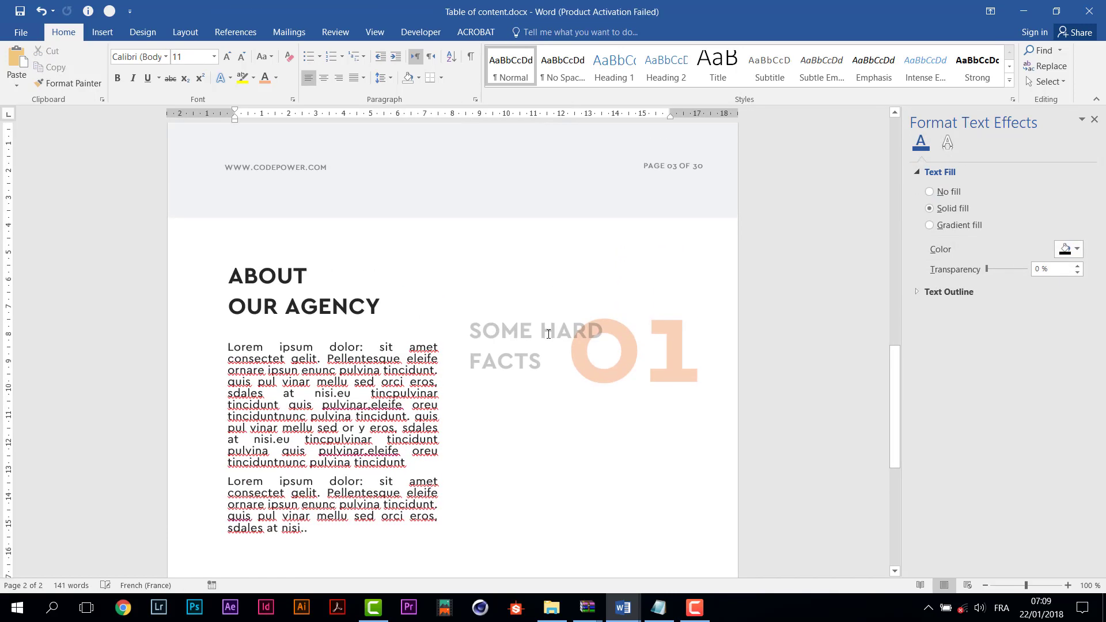
click(548, 335)
click(564, 316)
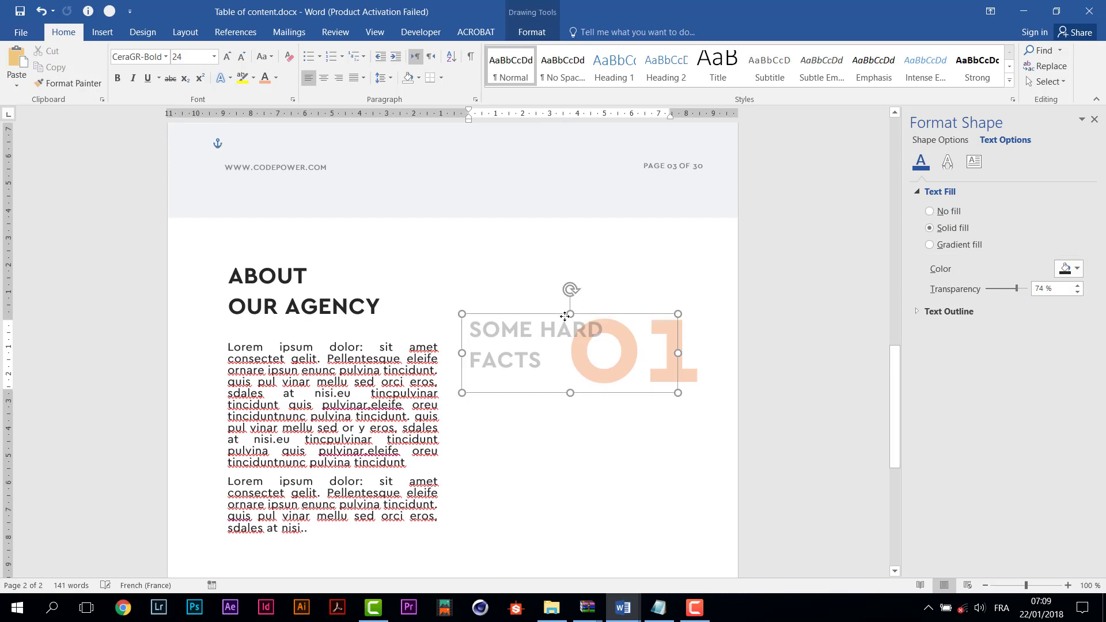
drag(564, 316, 570, 318)
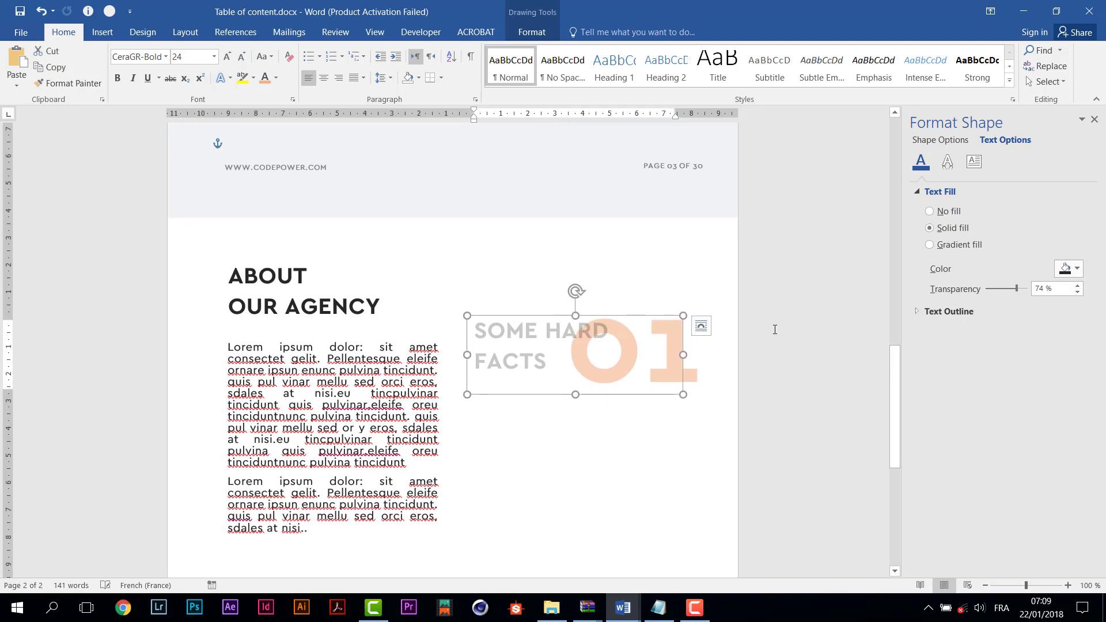
click(775, 330)
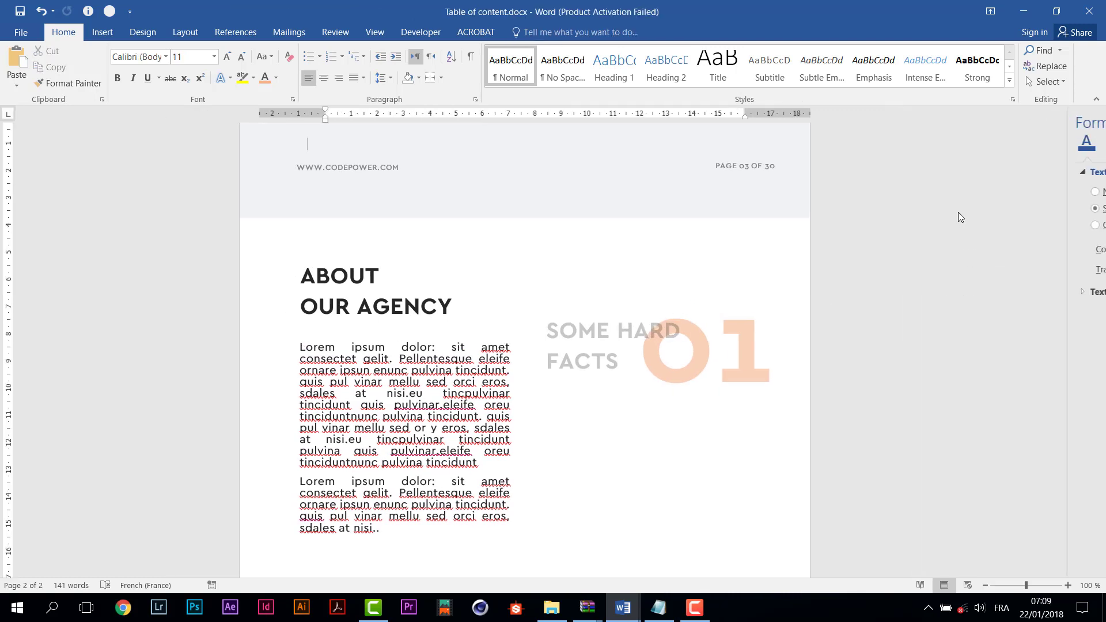
Step: Draw a vertical line about 9.02 cm long between the body text column and the "SOME HARD FACTS" heading
scroll(929, 289, down, 4)
scroll(929, 290, up, 3)
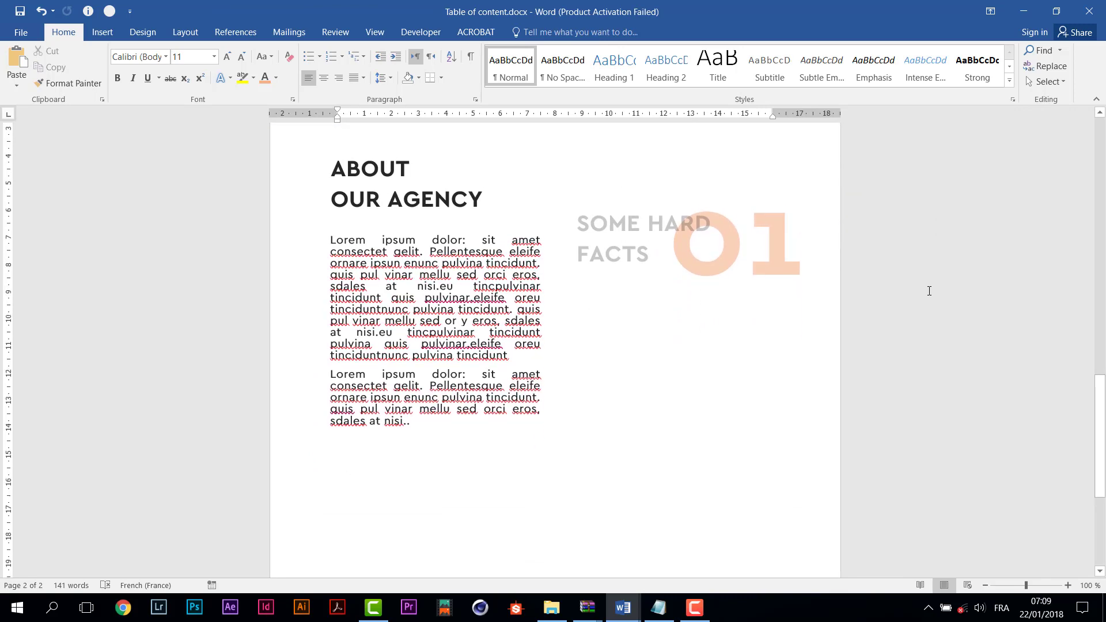
click(103, 32)
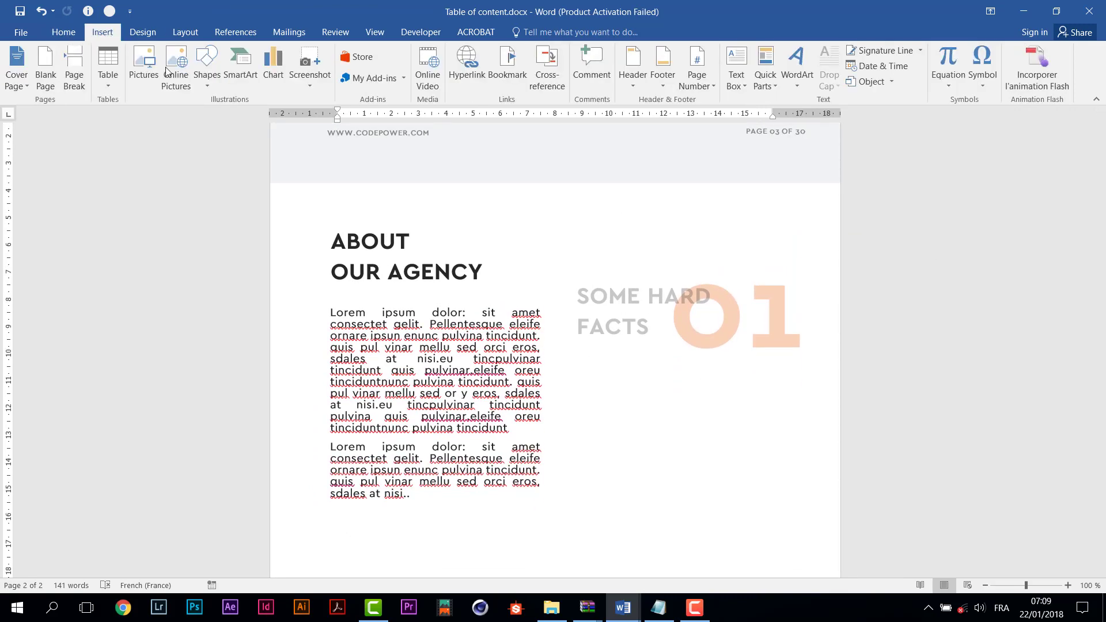
click(206, 68)
click(213, 118)
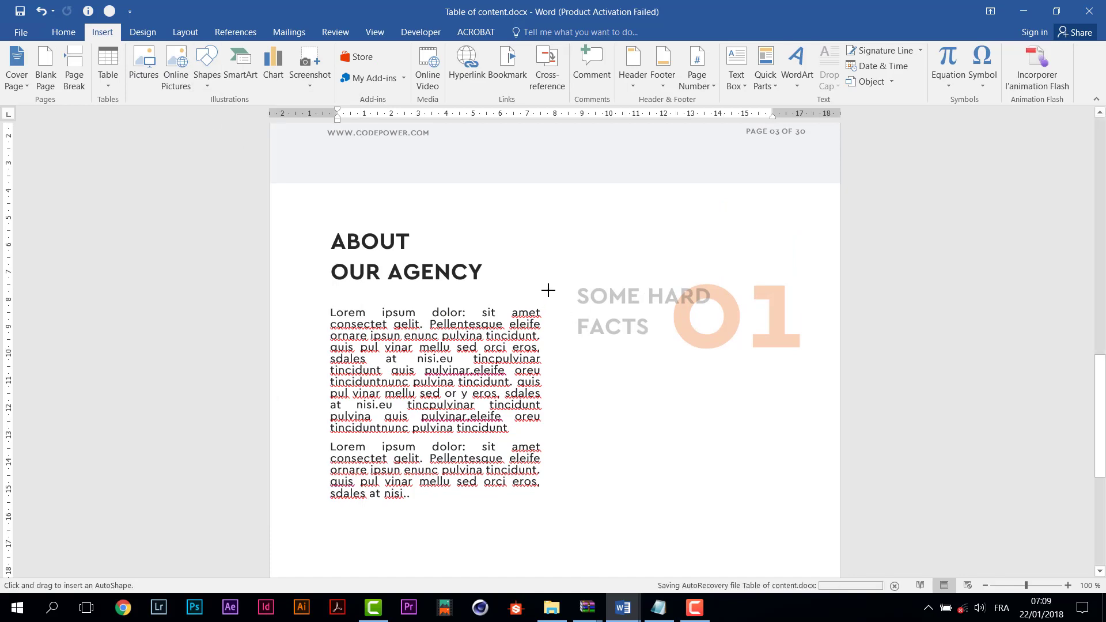
drag(548, 294, 544, 534)
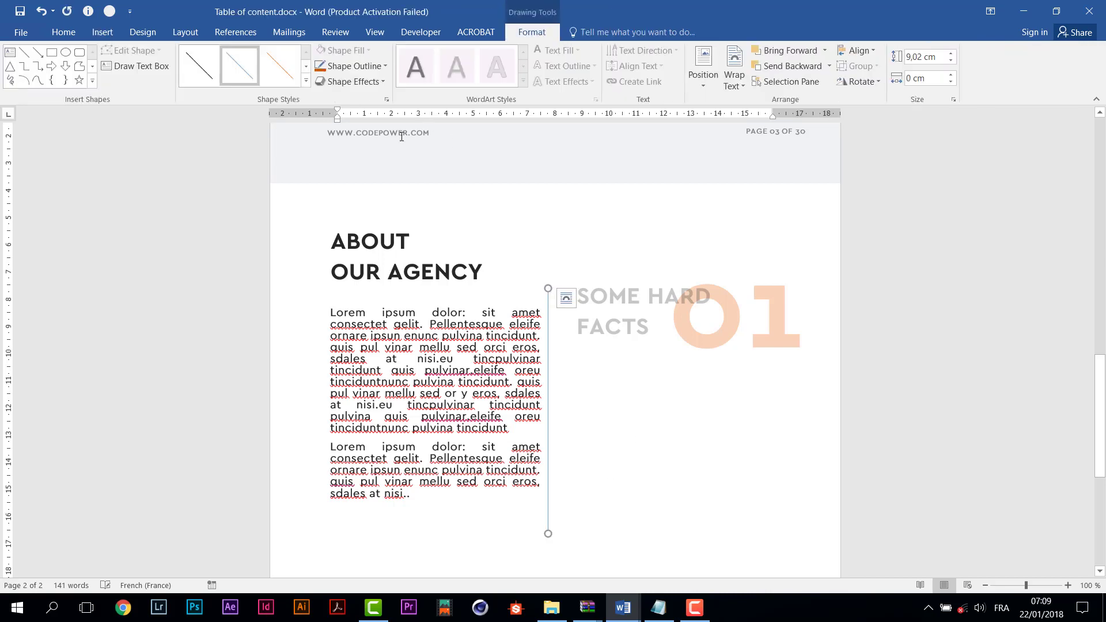
Step: Give the vertical line a dark grey outline with a weight of 1 pt
click(381, 67)
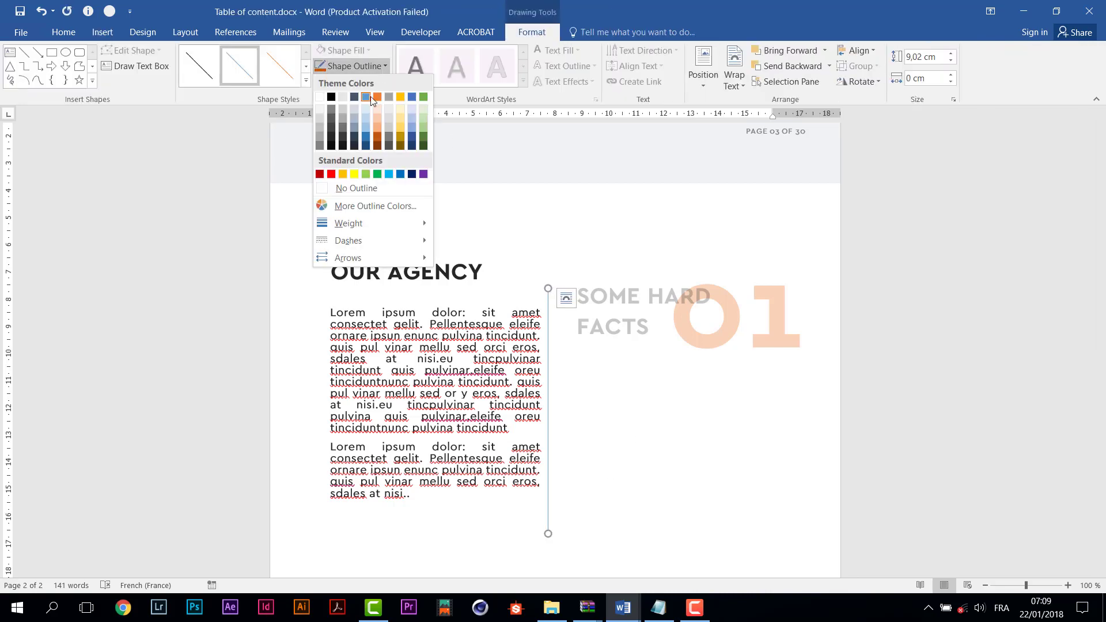
click(332, 128)
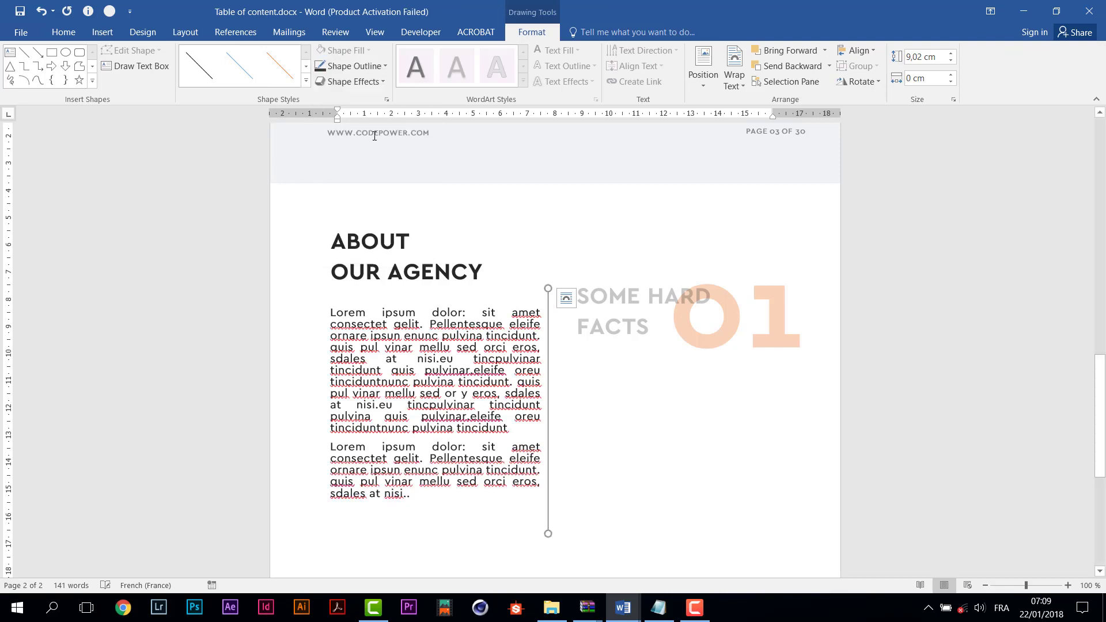
click(381, 69)
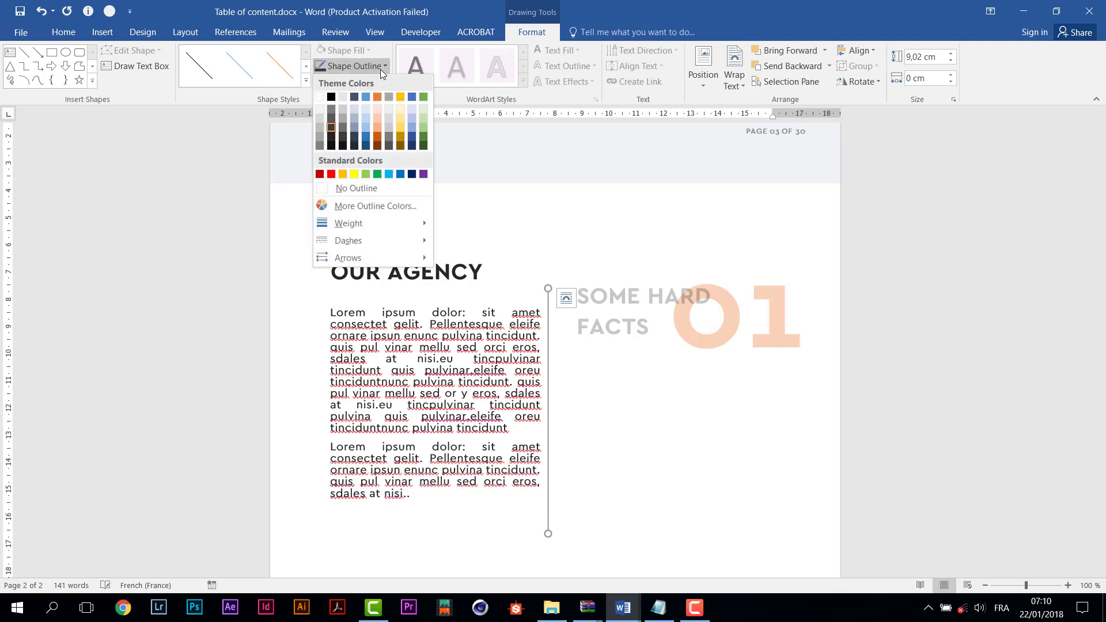
mouse_move(387, 224)
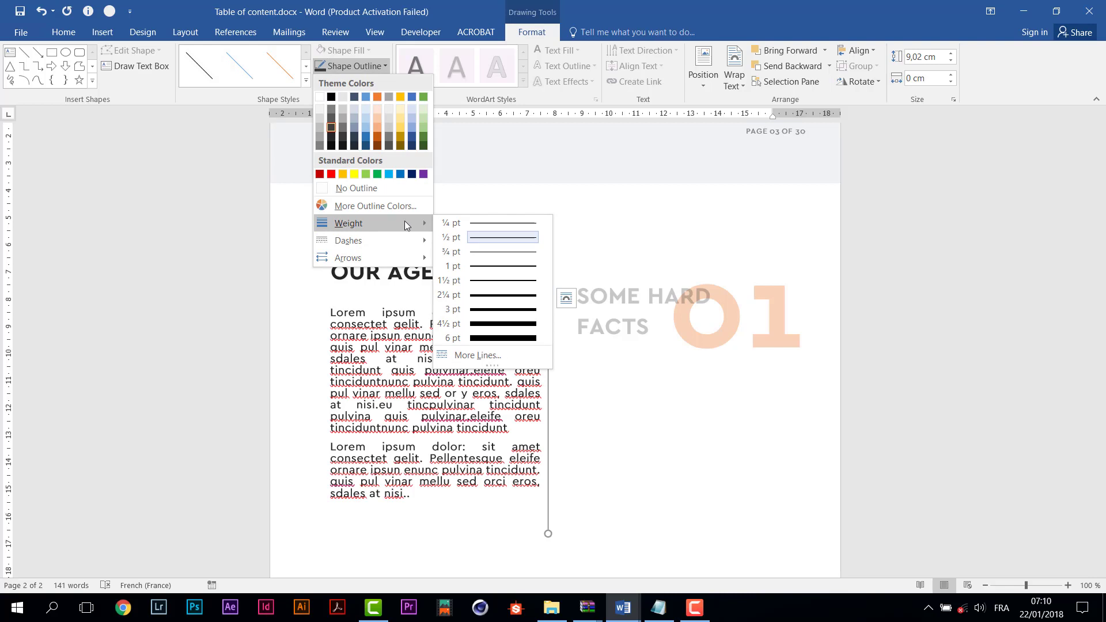
click(496, 267)
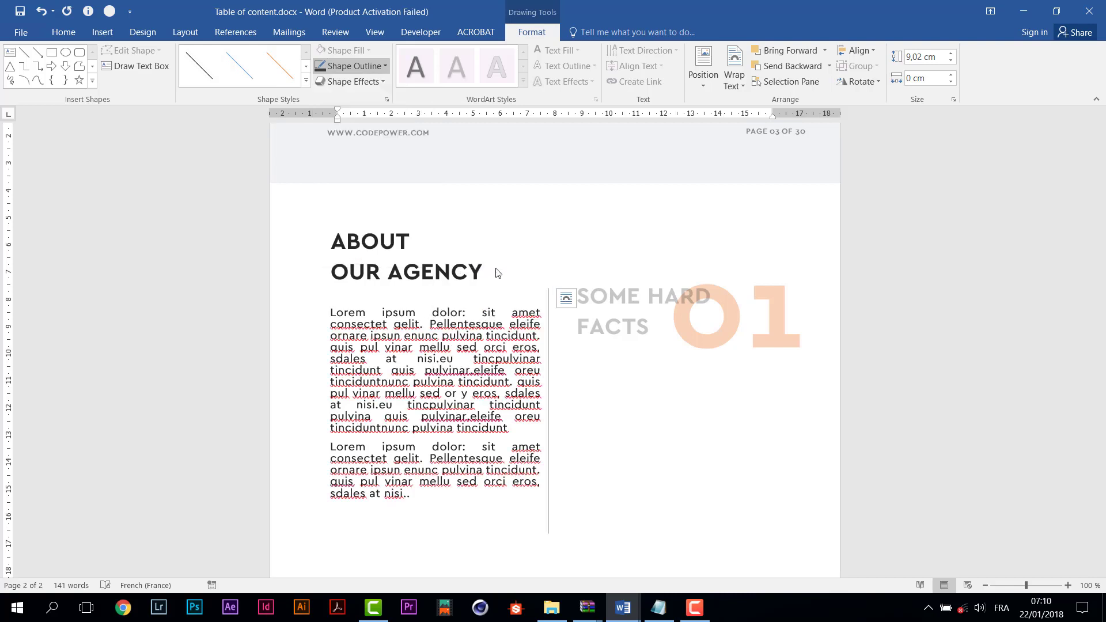
Step: Nudge the vertical line slightly to the right, away from the body text column, and deselect it
key(Right)
key(Right)
key(Right)
key(Right)
key(Right)
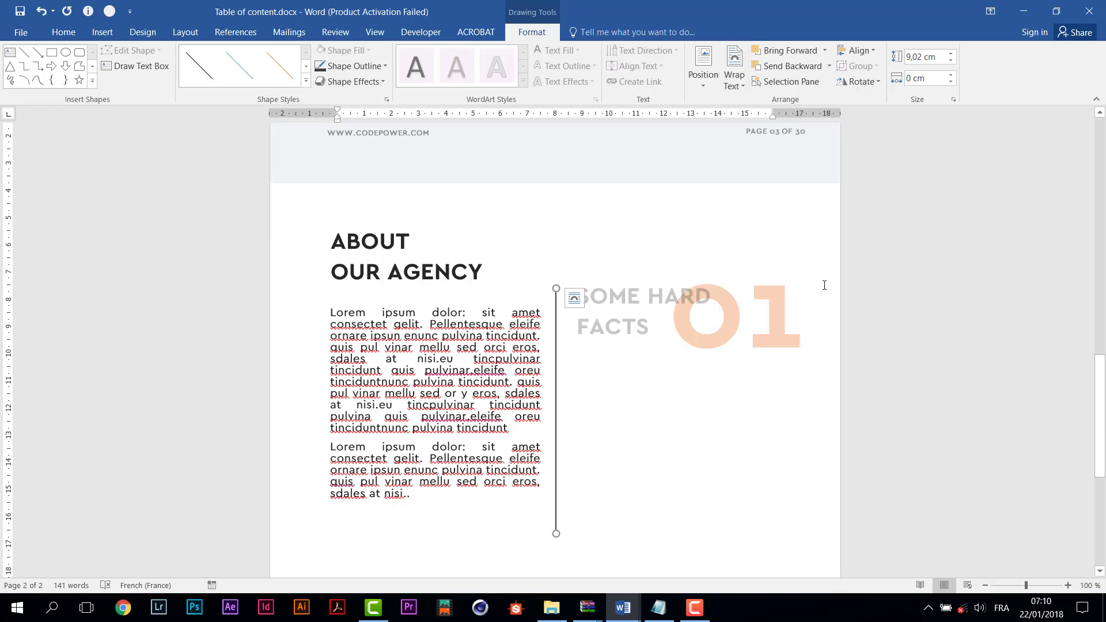
click(879, 310)
Step: Duplicate the body text box and place the copy beneath the "SOME HARD FACTS" heading
scroll(883, 318, down, 1)
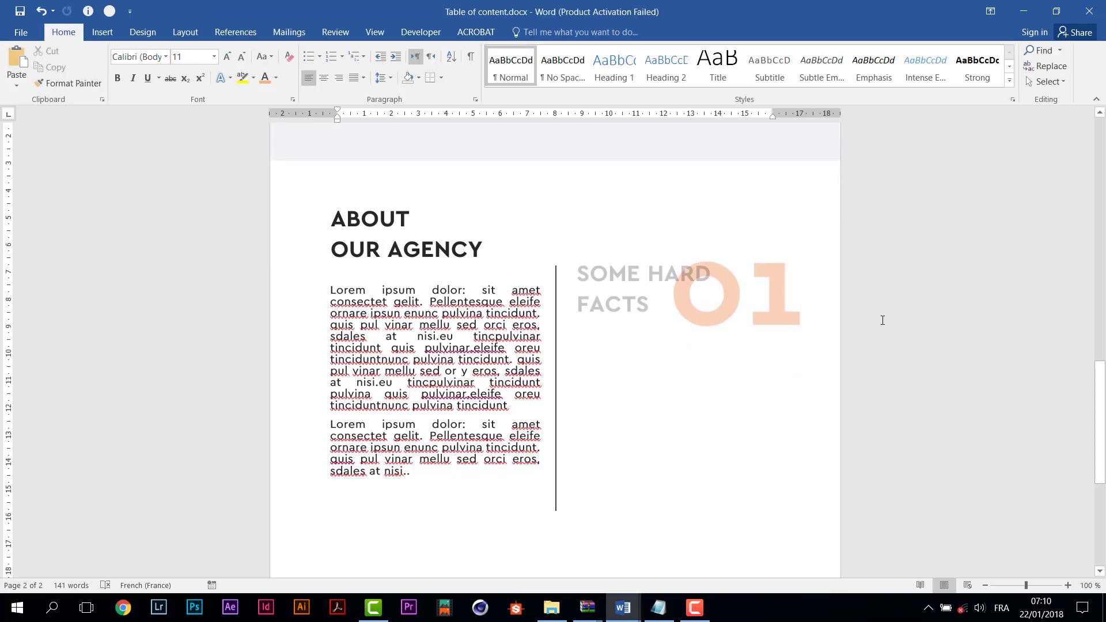
scroll(882, 321, up, 3)
scroll(880, 318, down, 4)
scroll(883, 320, down, 2)
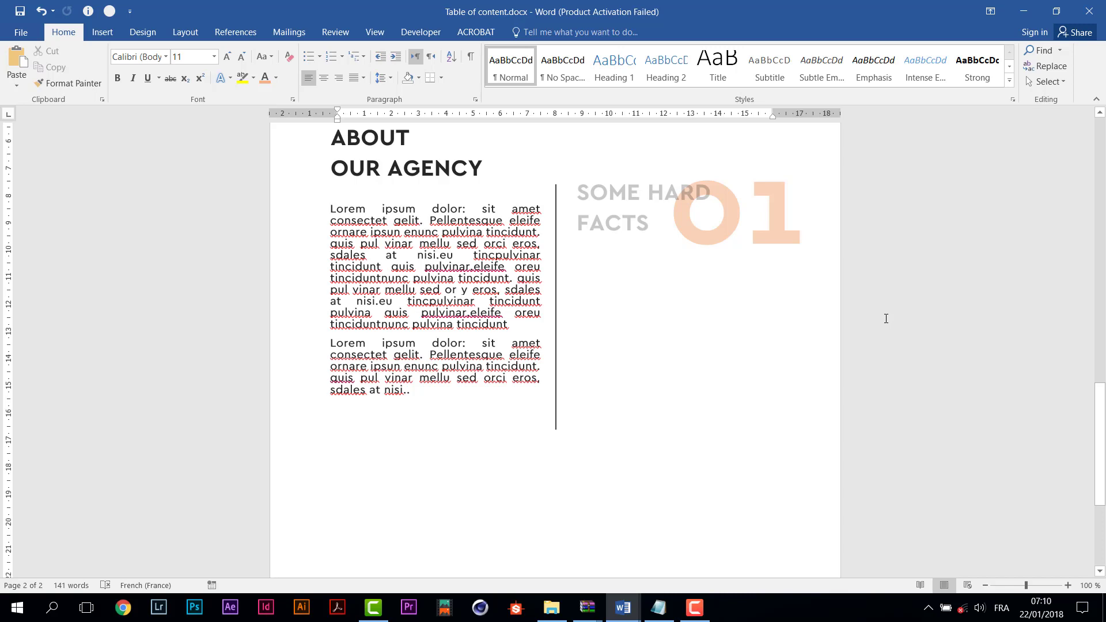
click(467, 254)
click(470, 202)
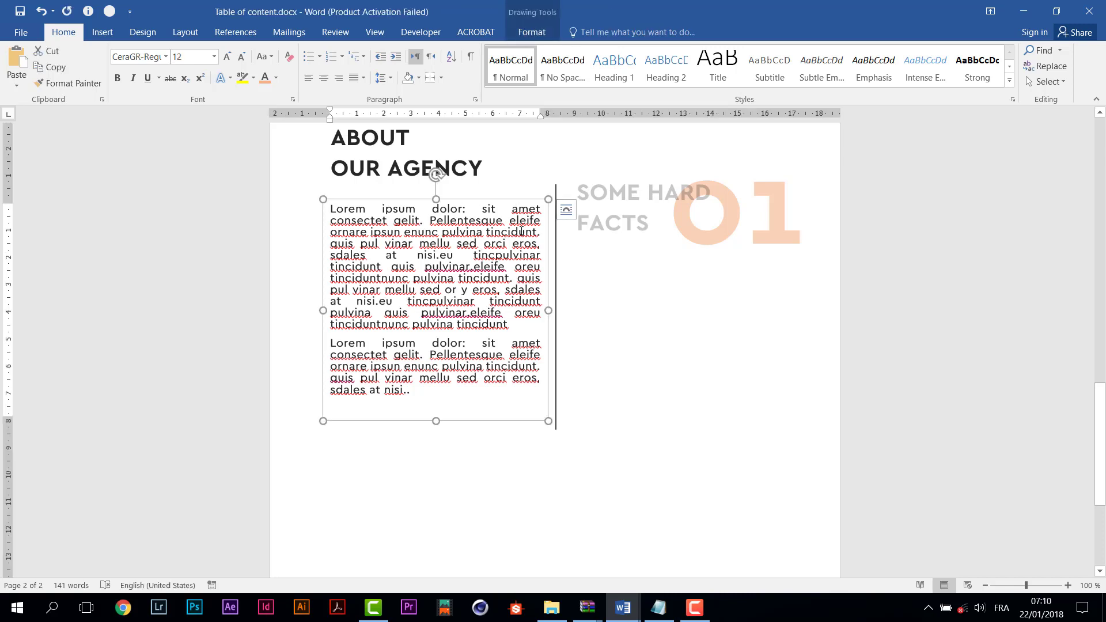
key(ctrl+v)
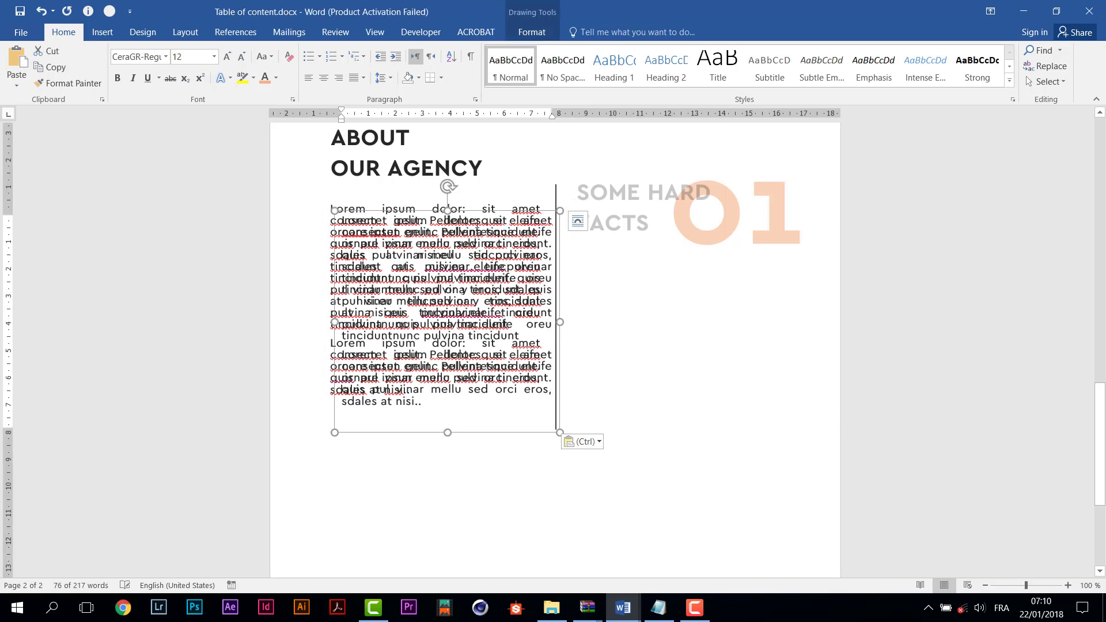
drag(451, 254, 698, 311)
click(698, 311)
Step: Replace all text in the copied box with "Name:" and shorten the box to a single line
key(ctrl+a)
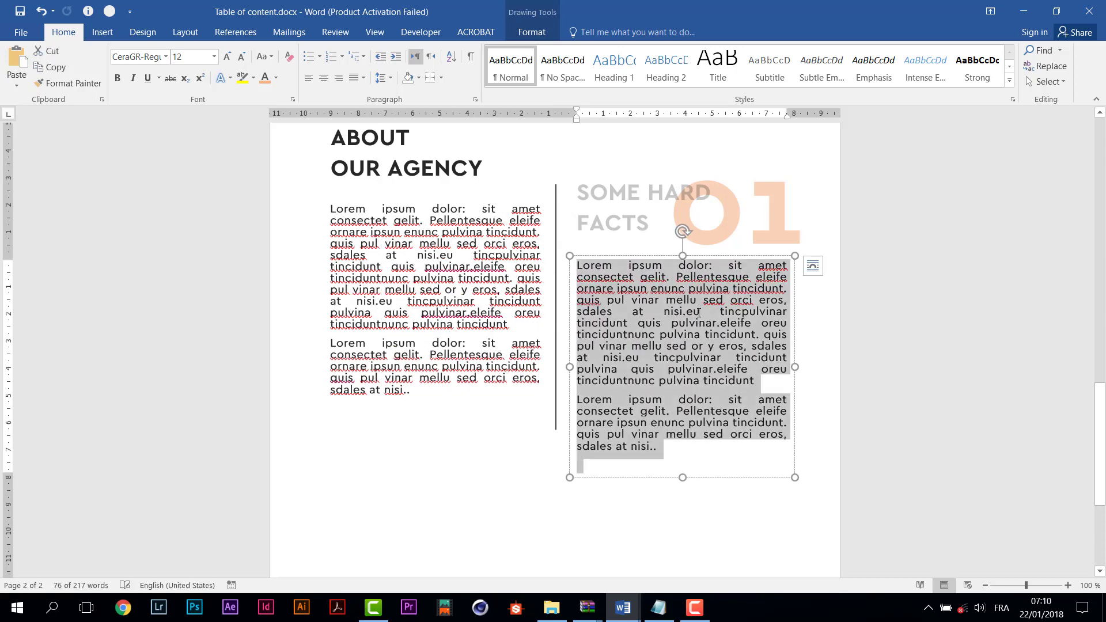
text(Name:)
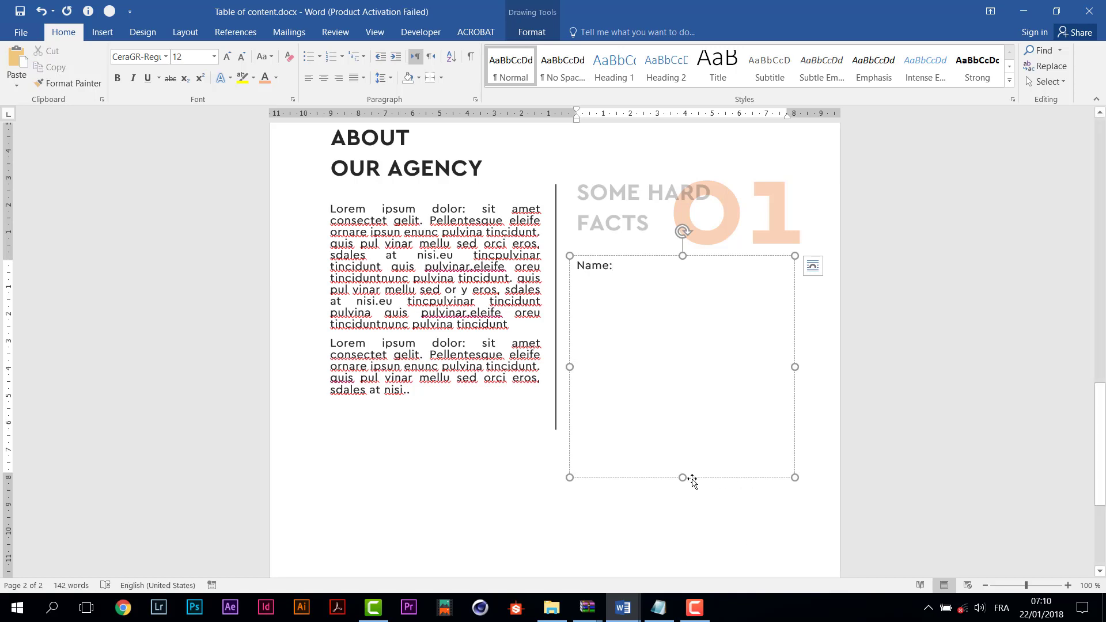
drag(682, 477, 699, 275)
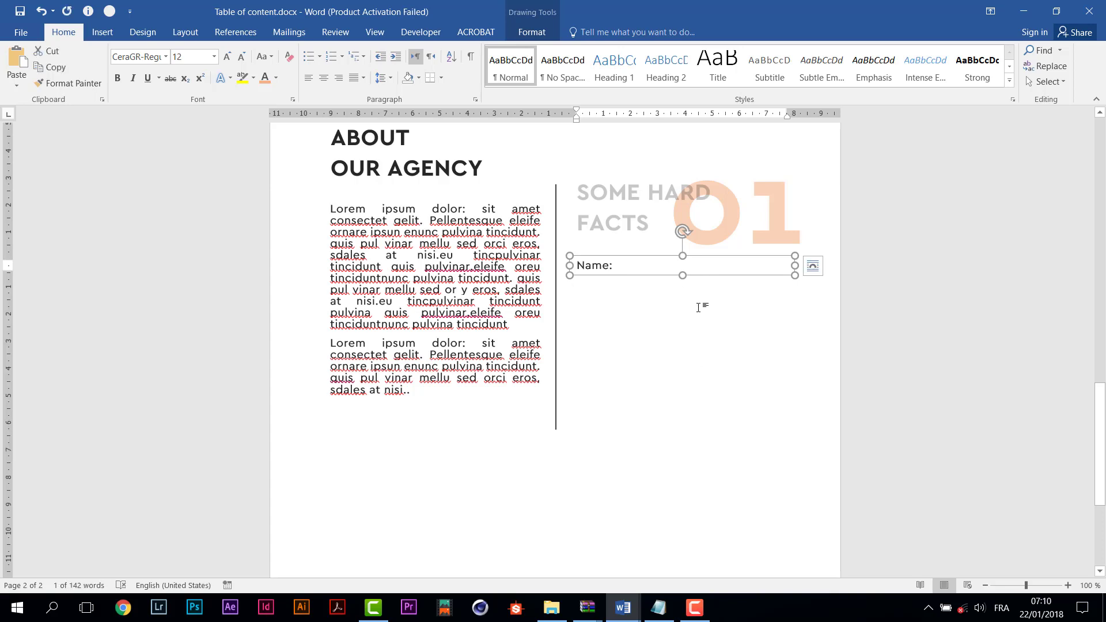
Step: Place a copy of the "Name:" box directly below it, aligned, and shift both boxes slightly down
key(ctrl+v)
drag(712, 271, 700, 278)
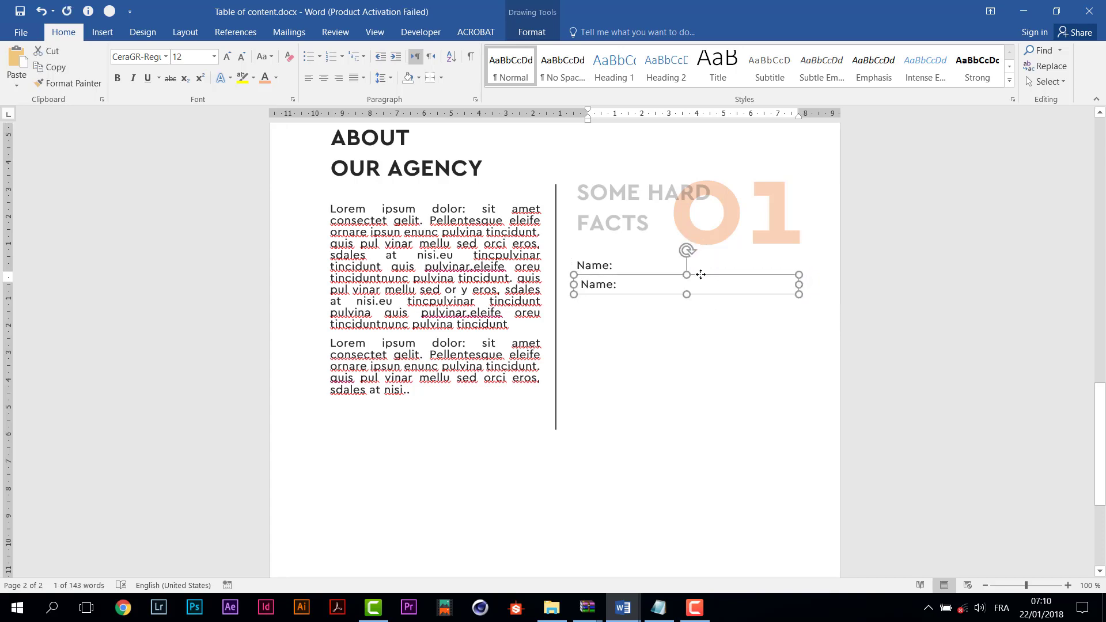
shift+click(634, 256)
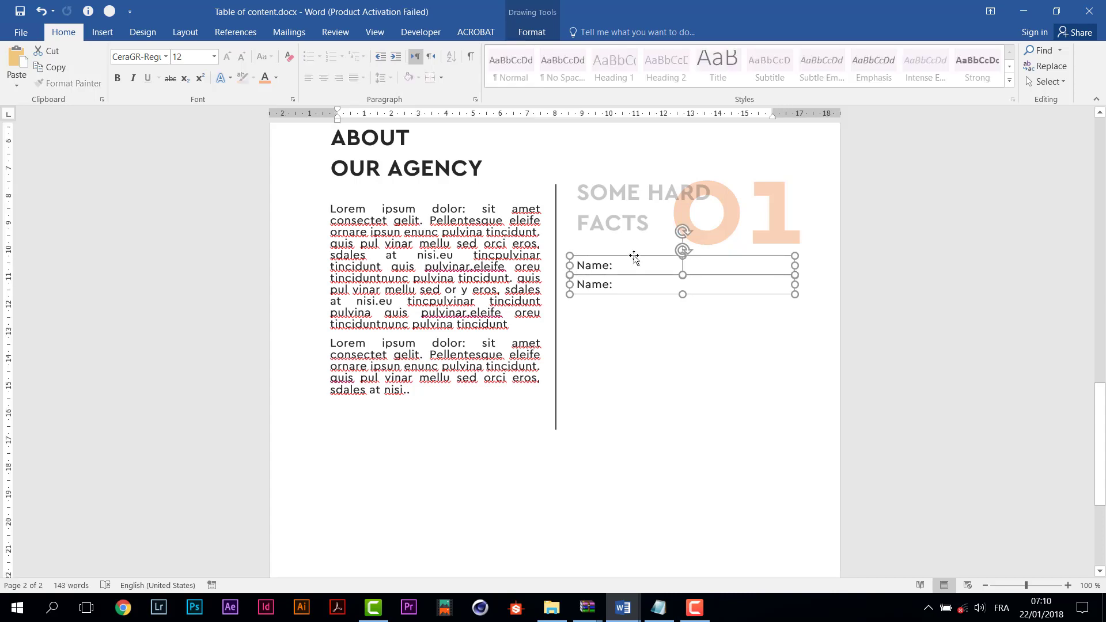
drag(634, 257, 635, 277)
Step: Make the lower "Name:" box slightly taller and replace its text with "CODEPOWER Corp"
click(634, 303)
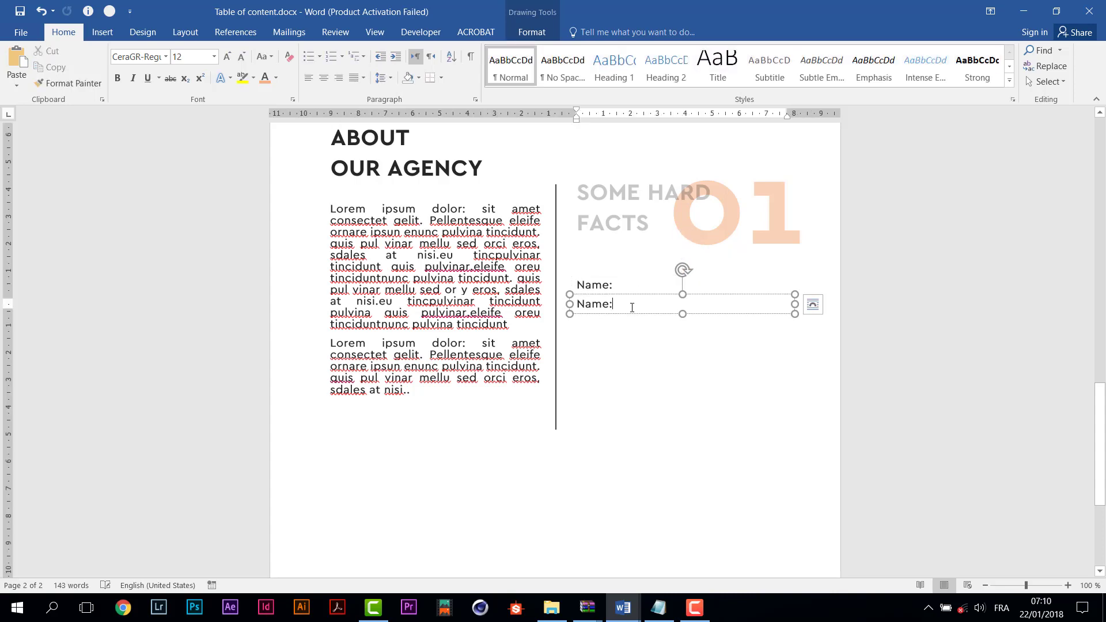
drag(682, 314, 682, 324)
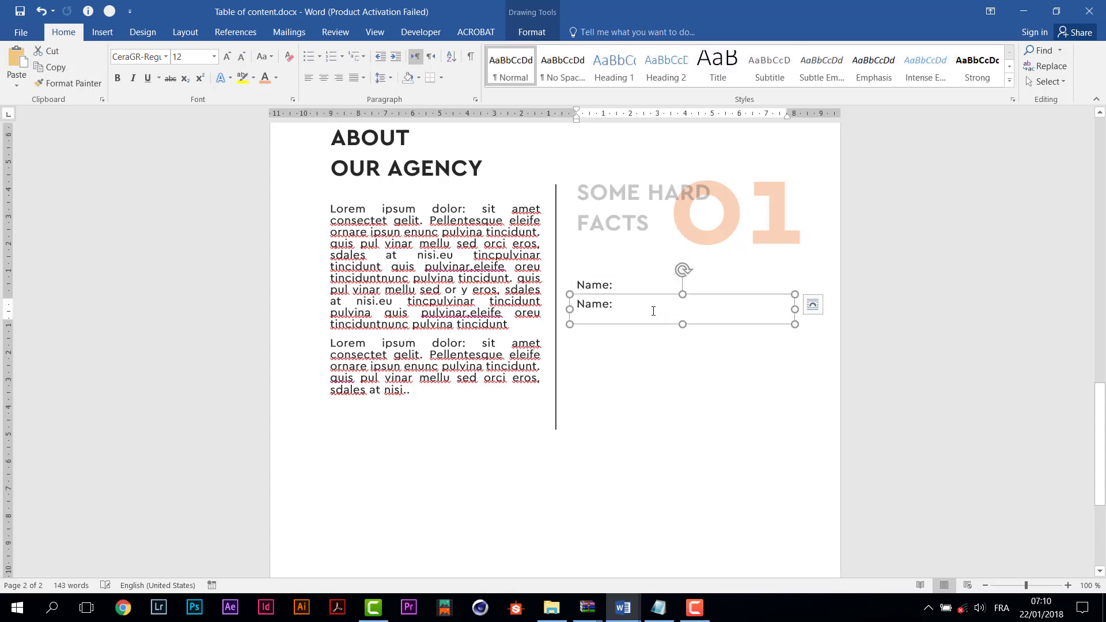
key(ctrl+a)
text(CODEPOW)
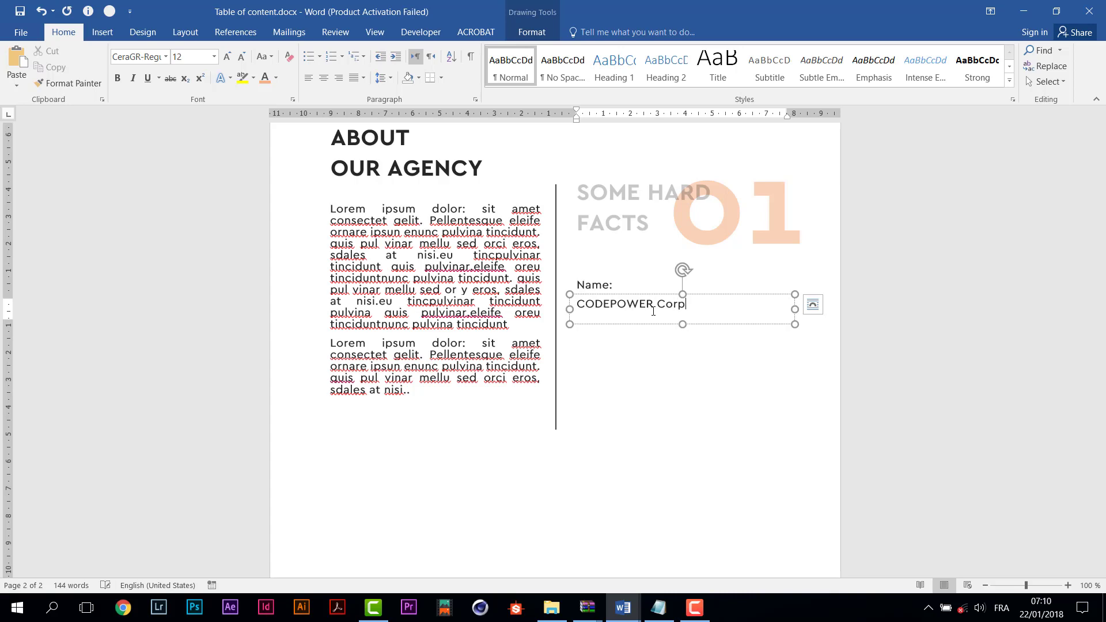
Step: Format "CODEPOWER Corp" in CeraGR-Bold at size 14
triple_click(710, 309)
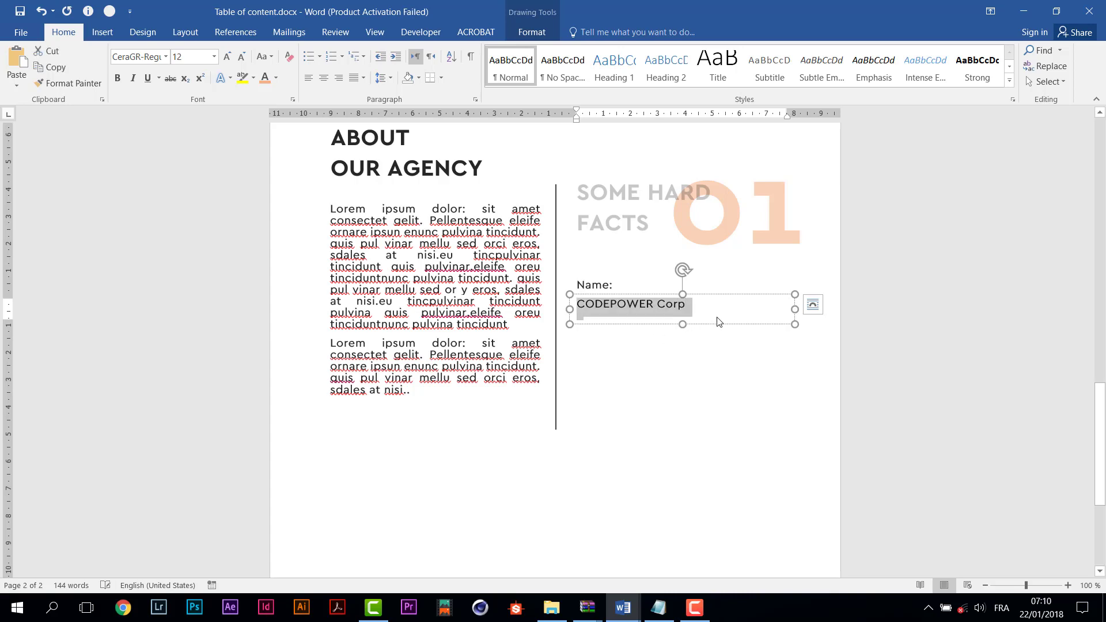
click(166, 55)
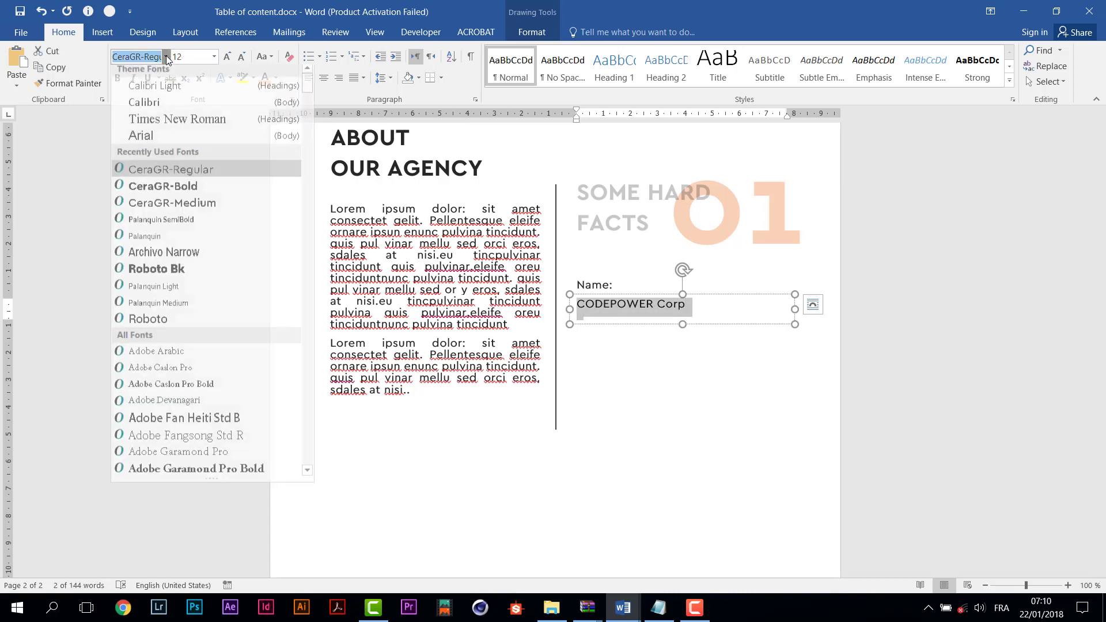
click(216, 191)
click(214, 56)
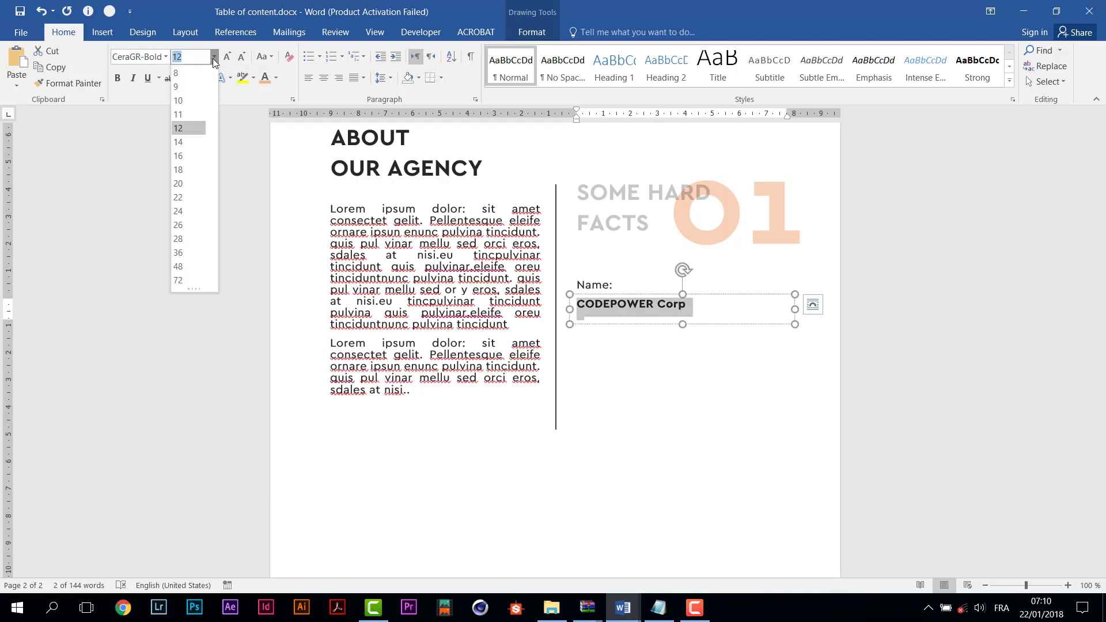
click(199, 141)
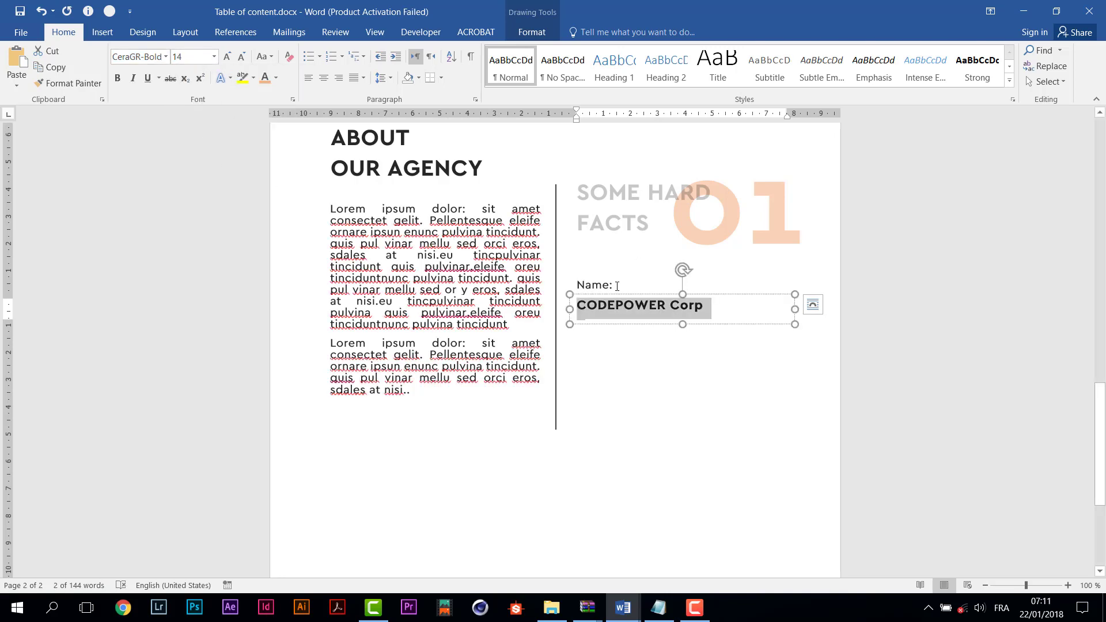
Step: Group the "Name:" box with the "CODEPOWER Corp" box
shift+click(716, 277)
right_click(717, 278)
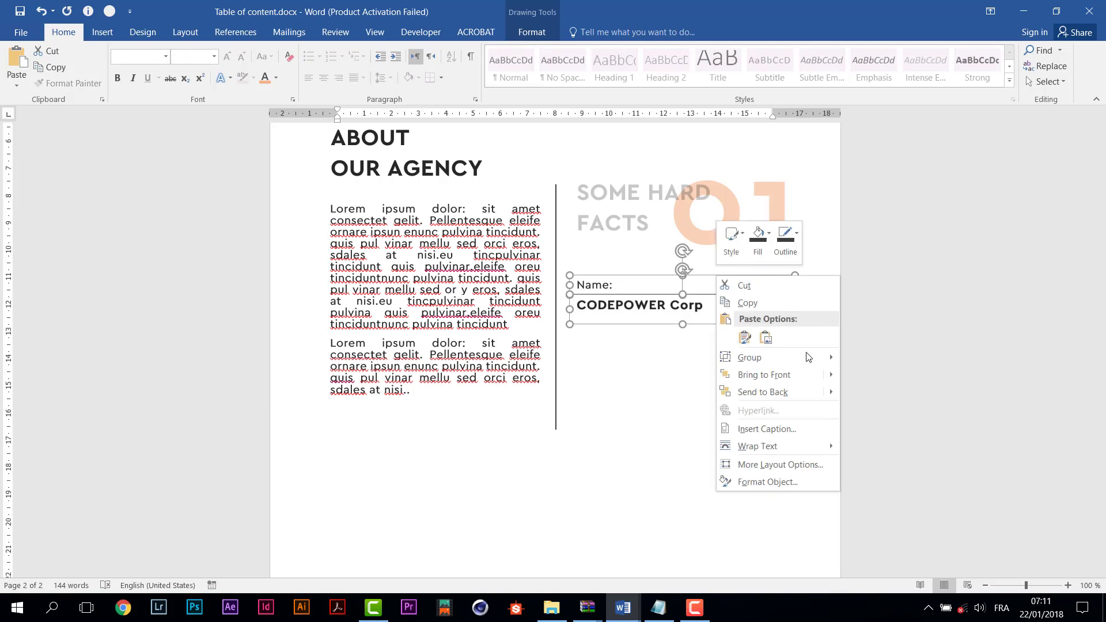
mouse_move(824, 359)
click(865, 358)
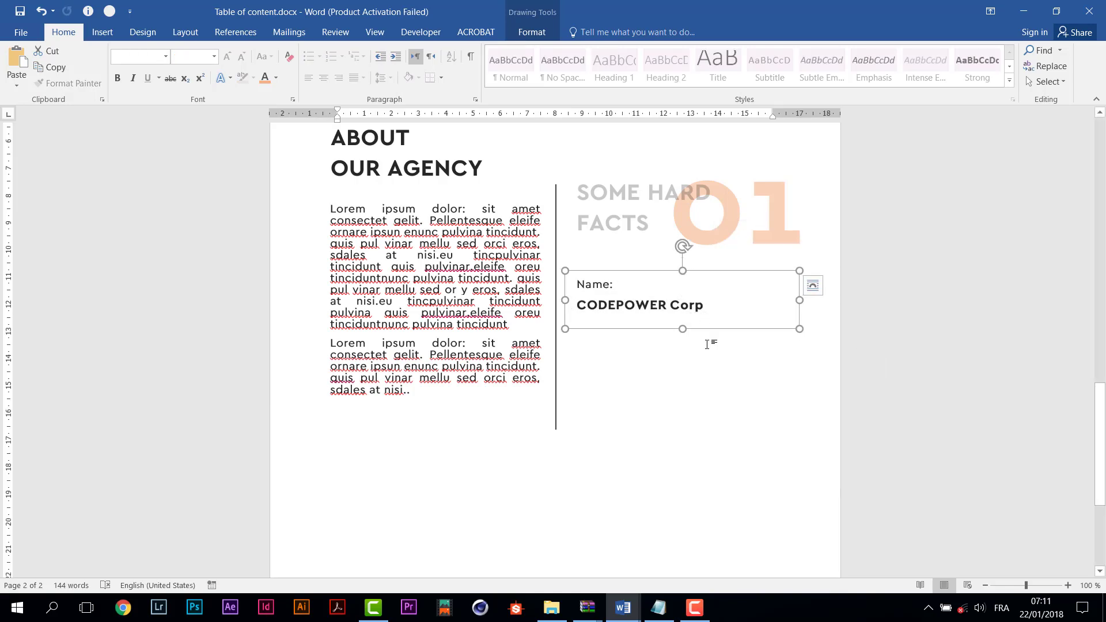
Step: Duplicate the grouped name block and align the copy directly below the original
key(ctrl+c)
key(ctrl+v)
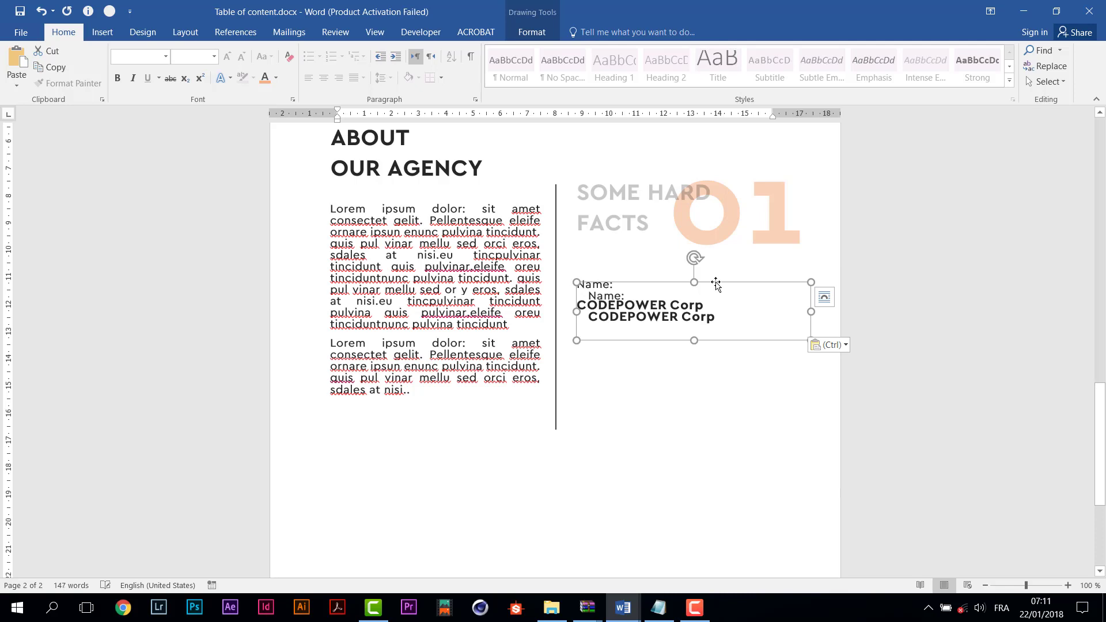
drag(716, 283, 703, 327)
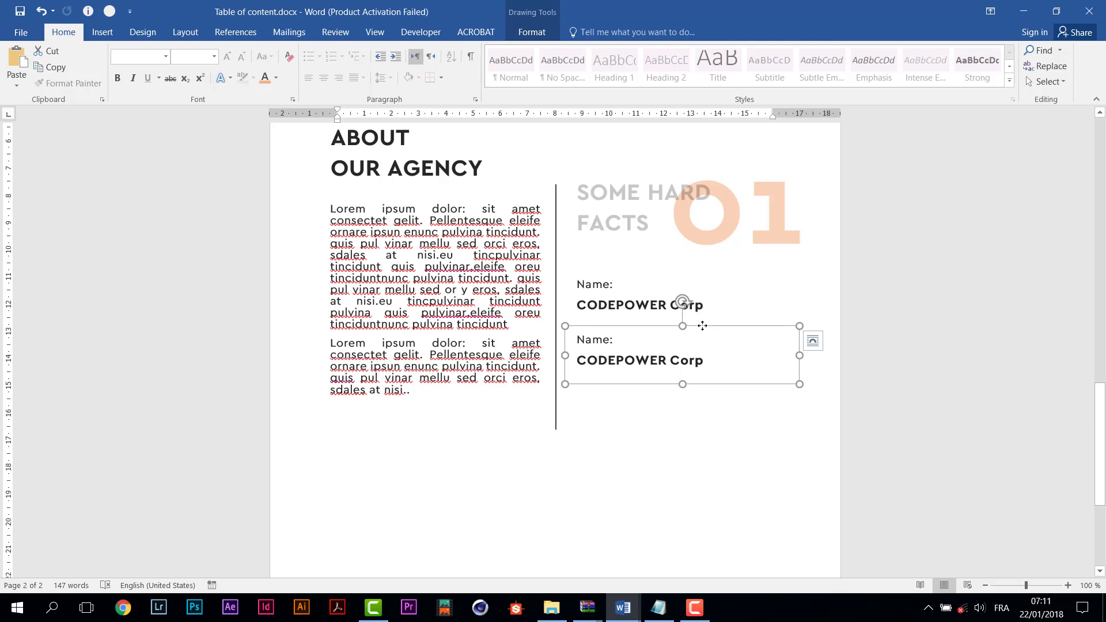
Step: Change the copied block's label to "Founded:" and its value to "2009"
click(610, 338)
drag(610, 338, 572, 340)
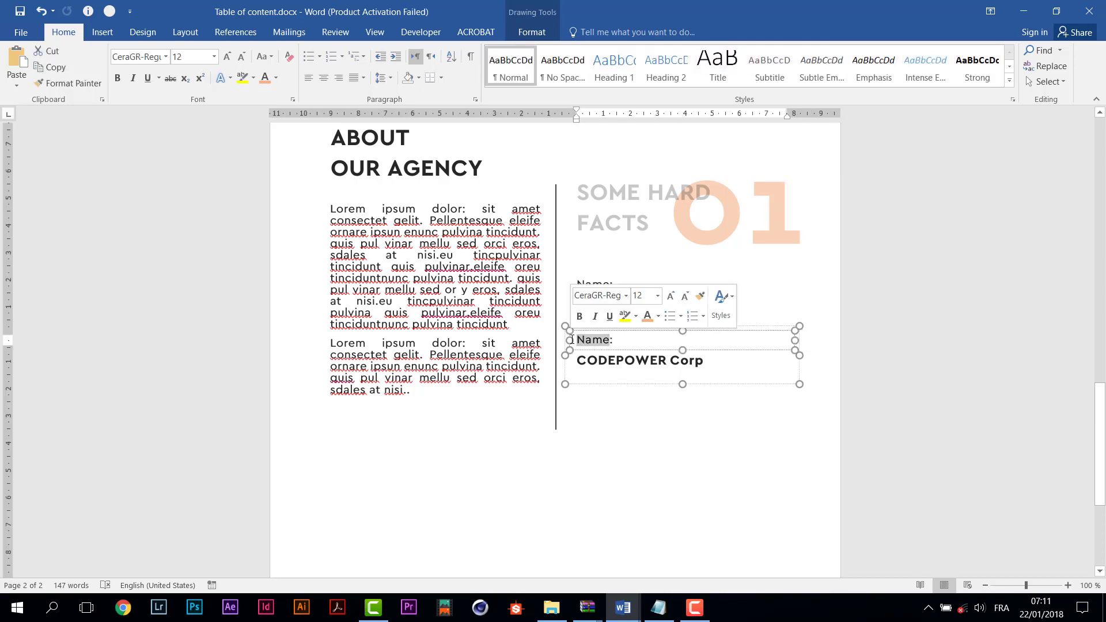
text(Founded:)
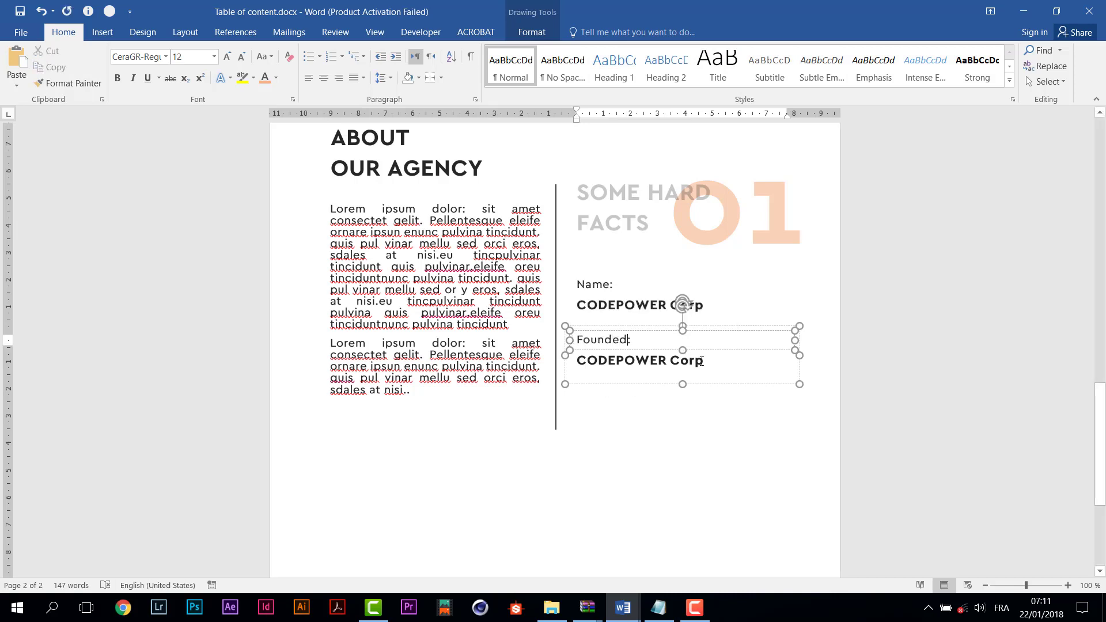
drag(702, 369, 592, 366)
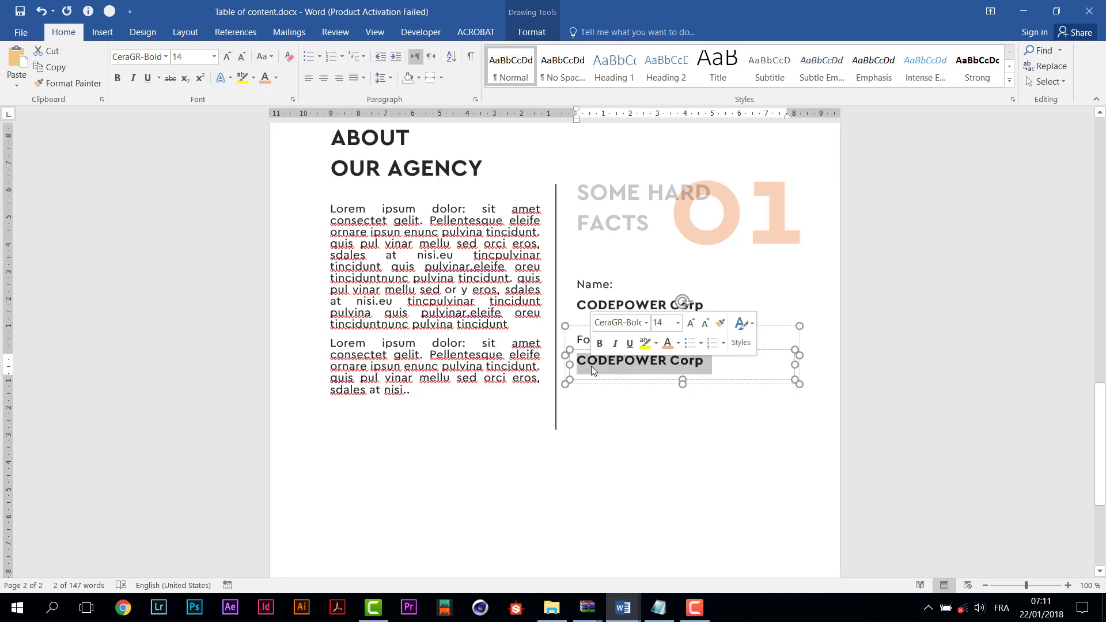
text(2009)
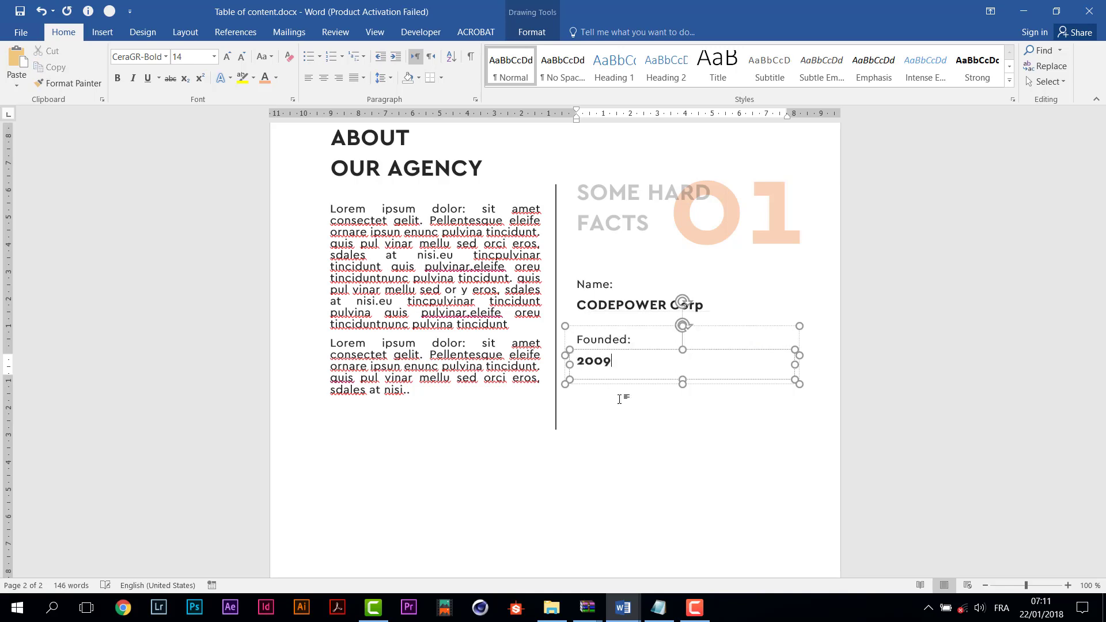
Step: Duplicate the "Founded:" group and align the copy directly below it
click(745, 326)
key(ctrl+c)
key(ctrl+v)
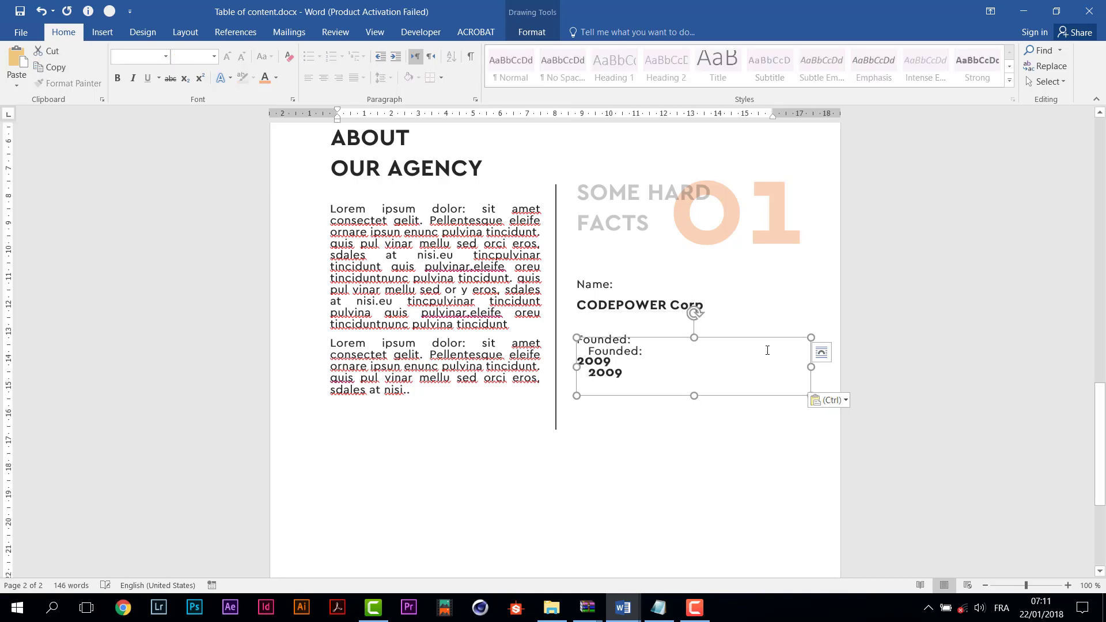
drag(724, 340, 713, 387)
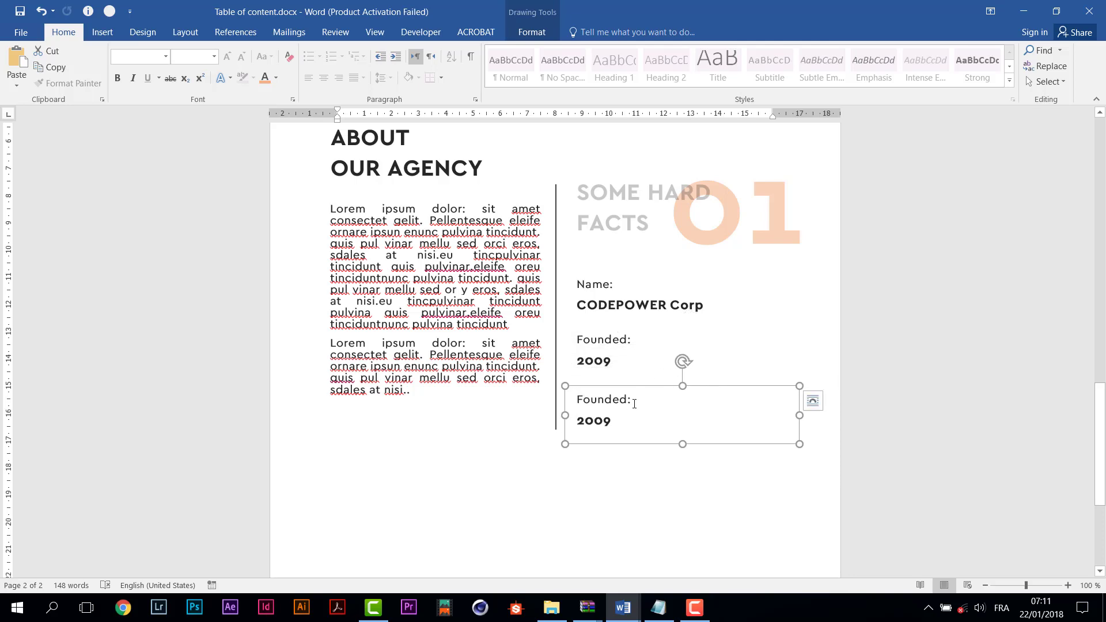
Step: Change the lowest copied block's label to "Stuff:" and its value to "300"
drag(628, 401, 568, 402)
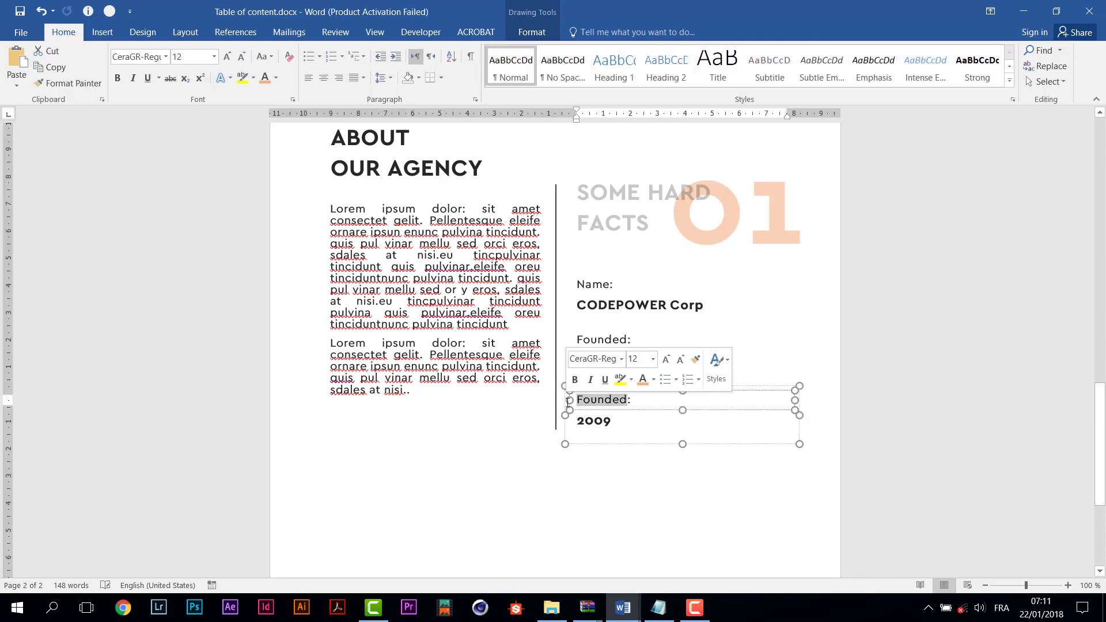
text(Stuff:)
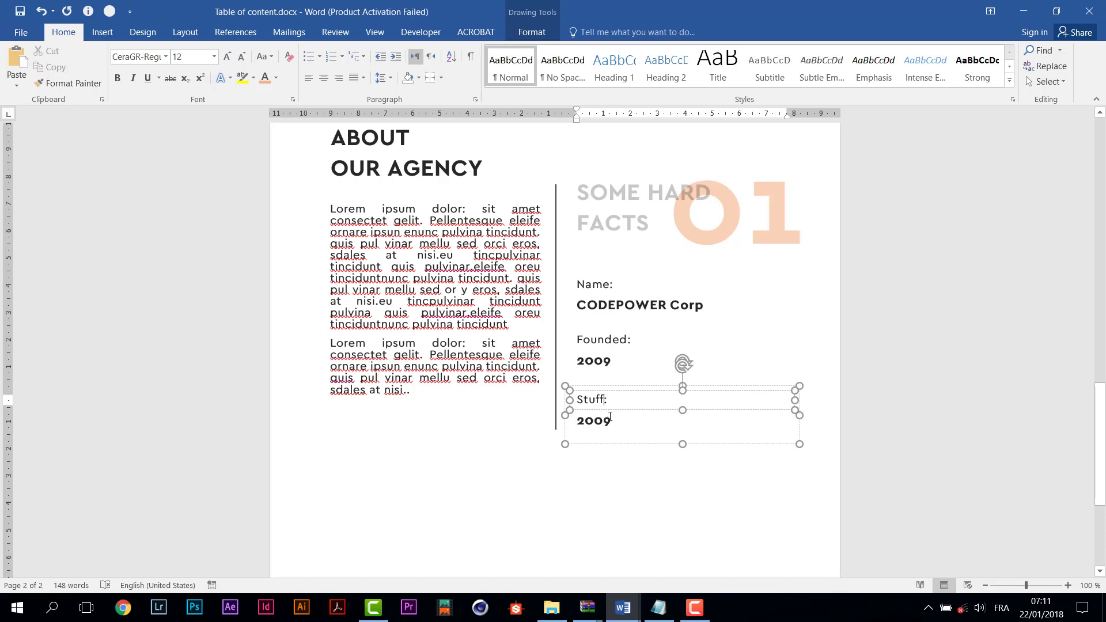
drag(611, 420, 566, 423)
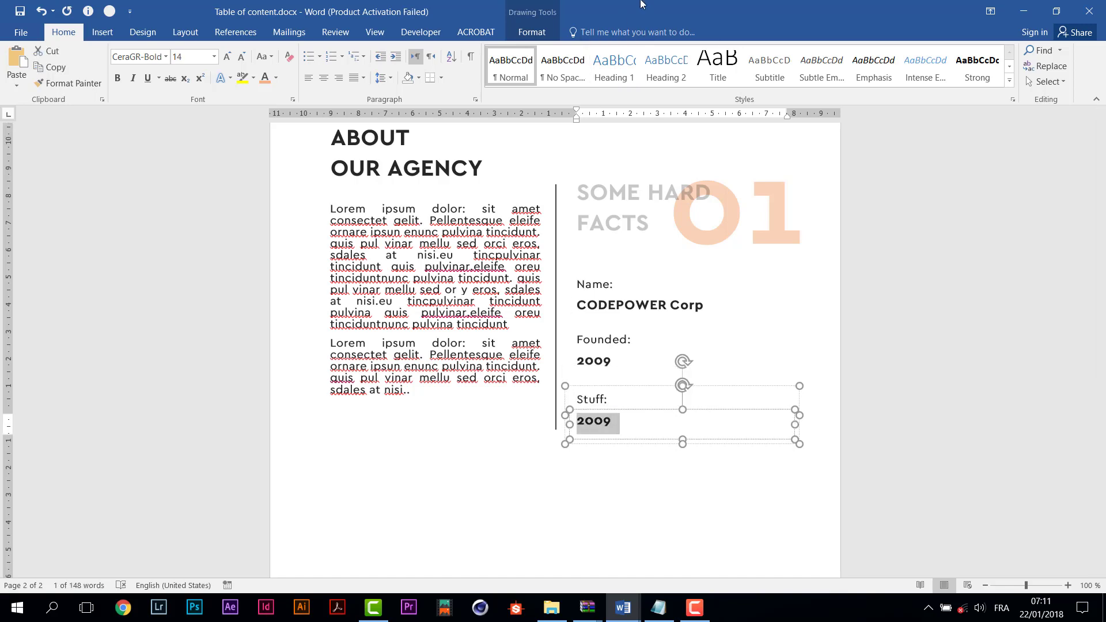
text(30)
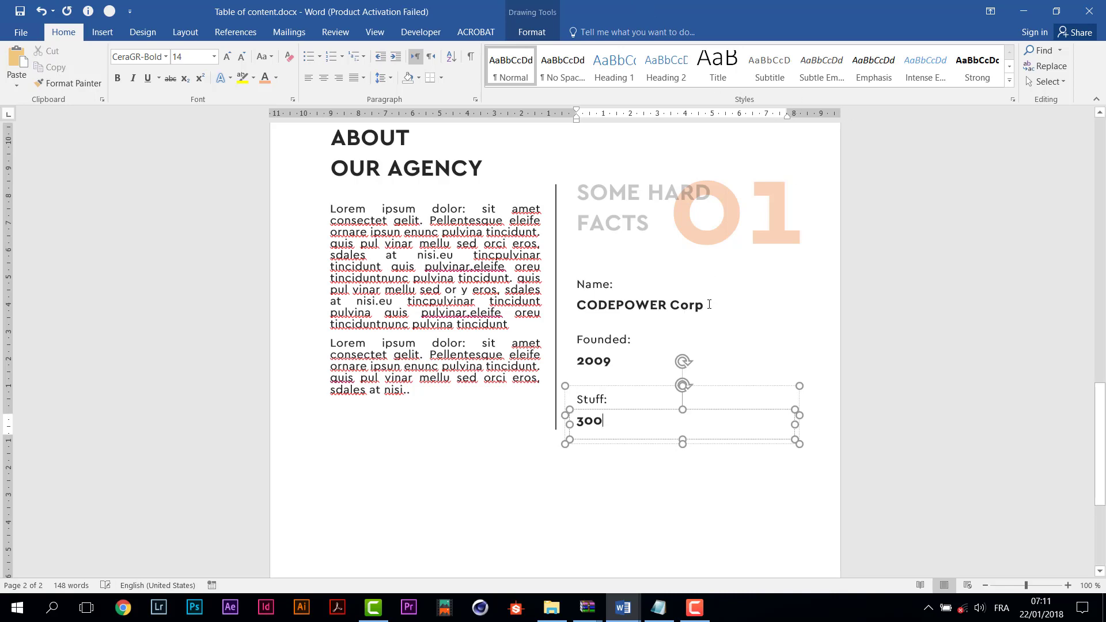
click(526, 250)
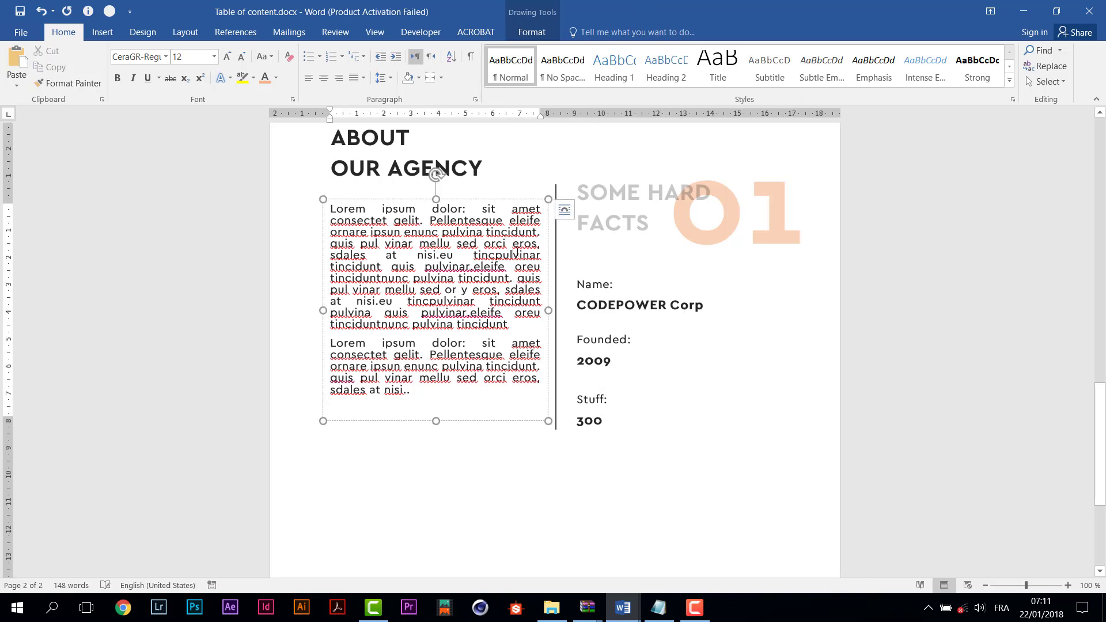
Step: Nudge the "Stuff:" group slightly downward beneath the "Founded:" group
click(663, 410)
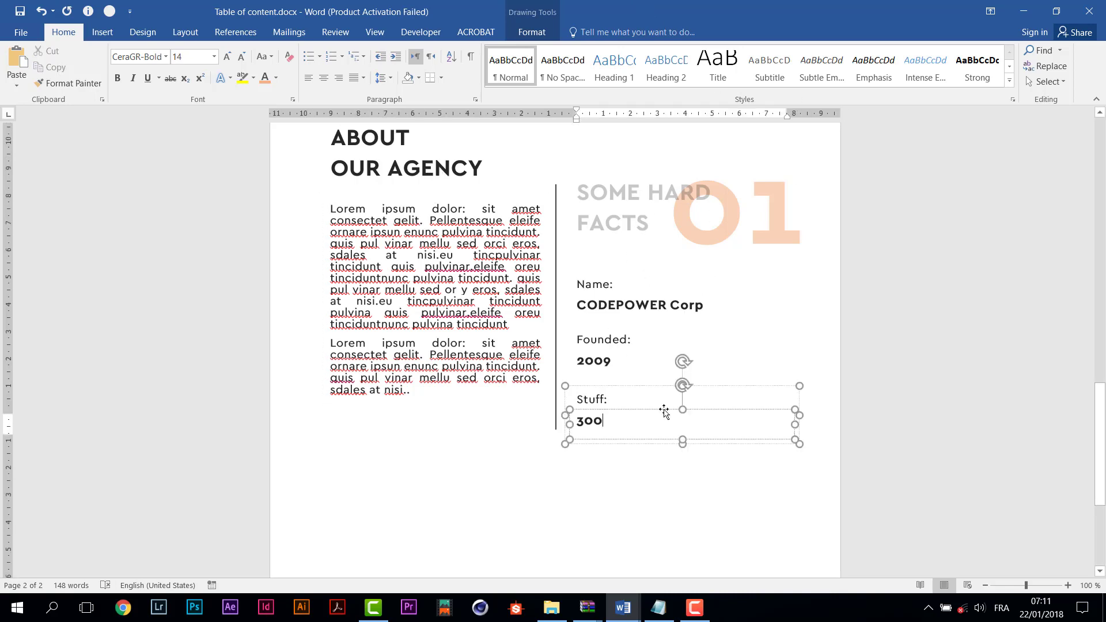
drag(649, 390, 649, 391)
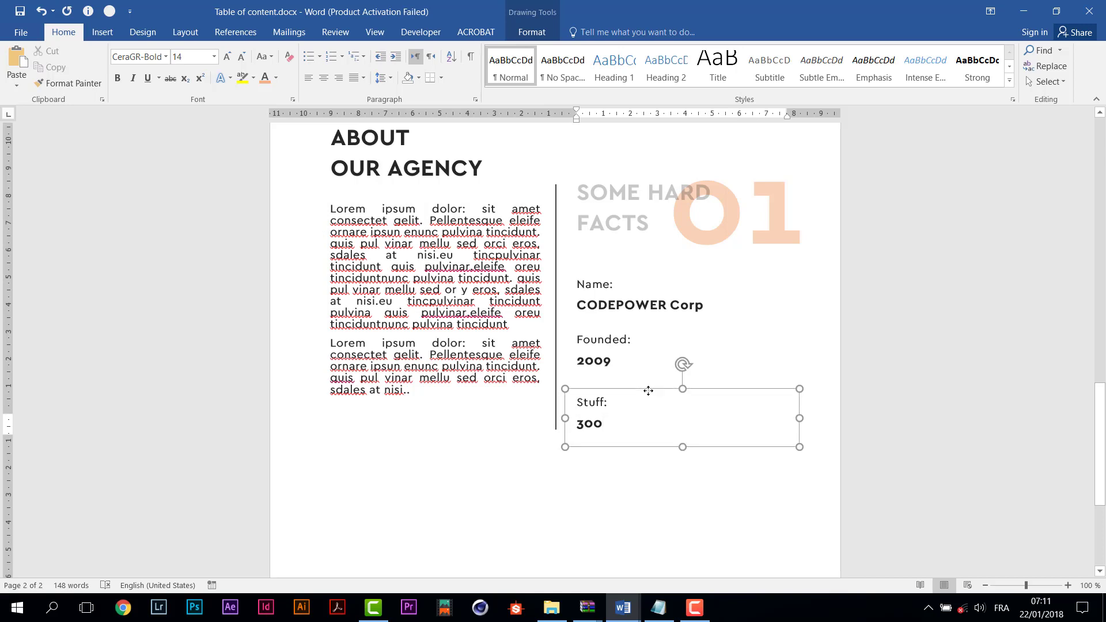
click(516, 328)
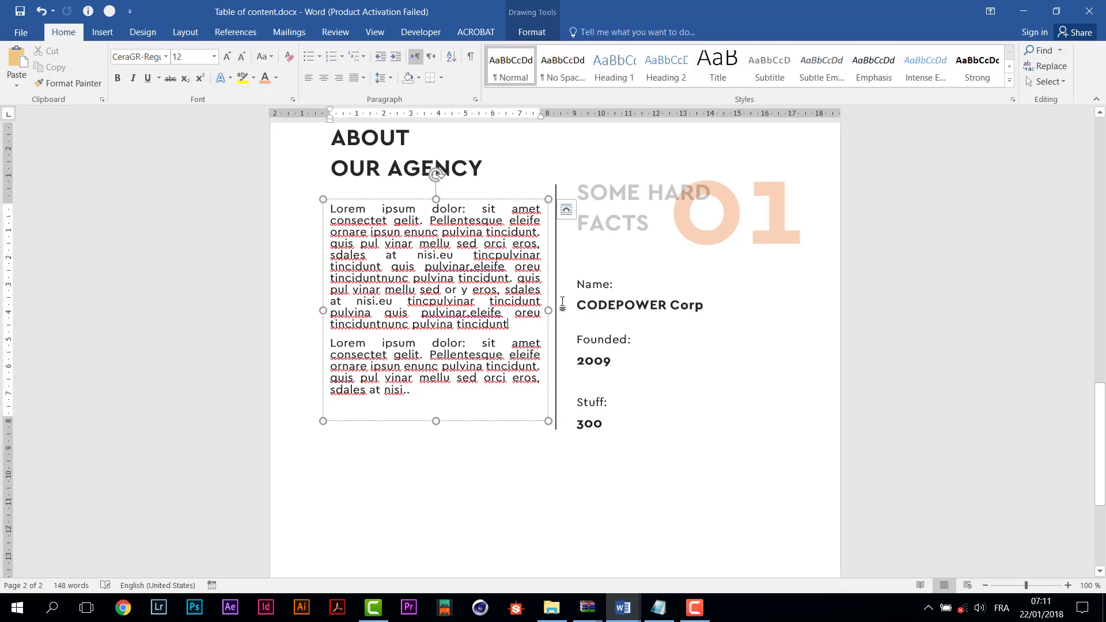
scroll(909, 321, up, 3)
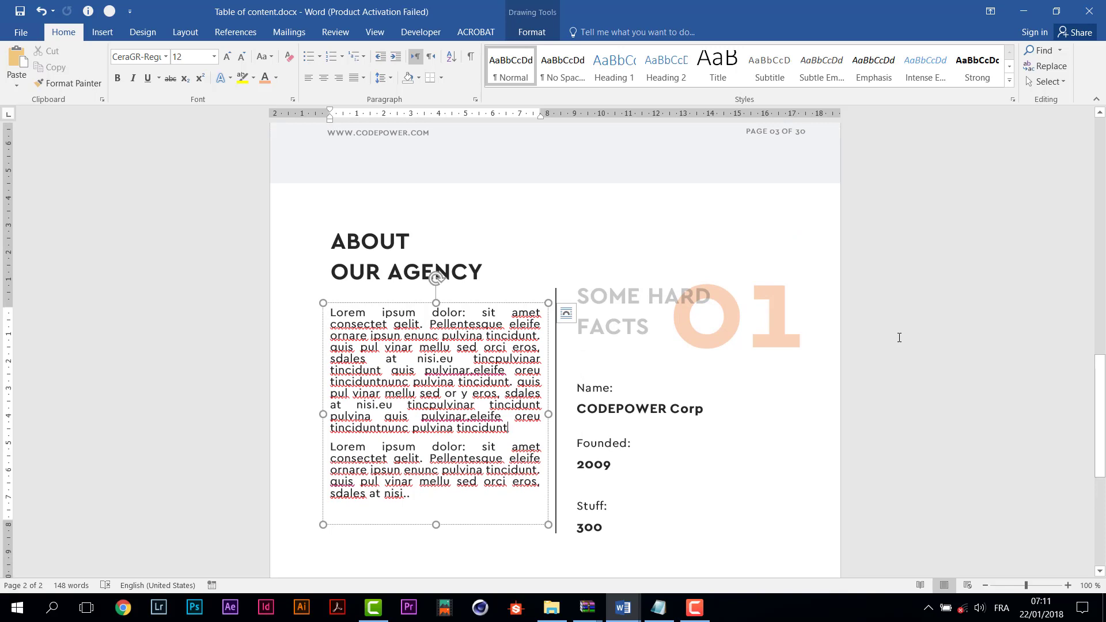
click(900, 338)
scroll(900, 346, down, 6)
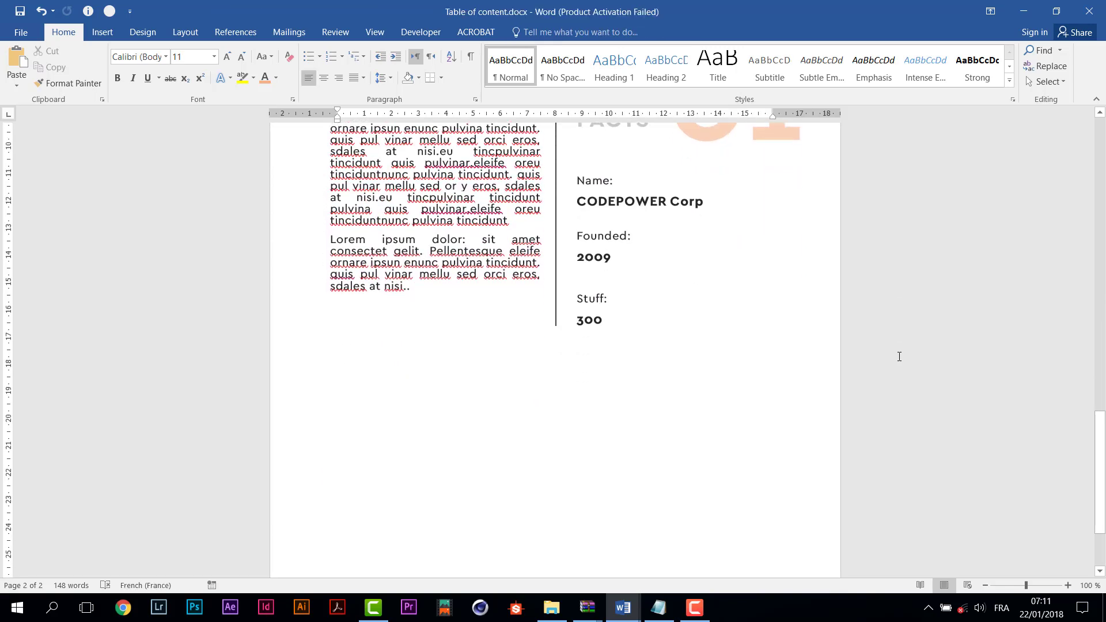
scroll(867, 388, up, 4)
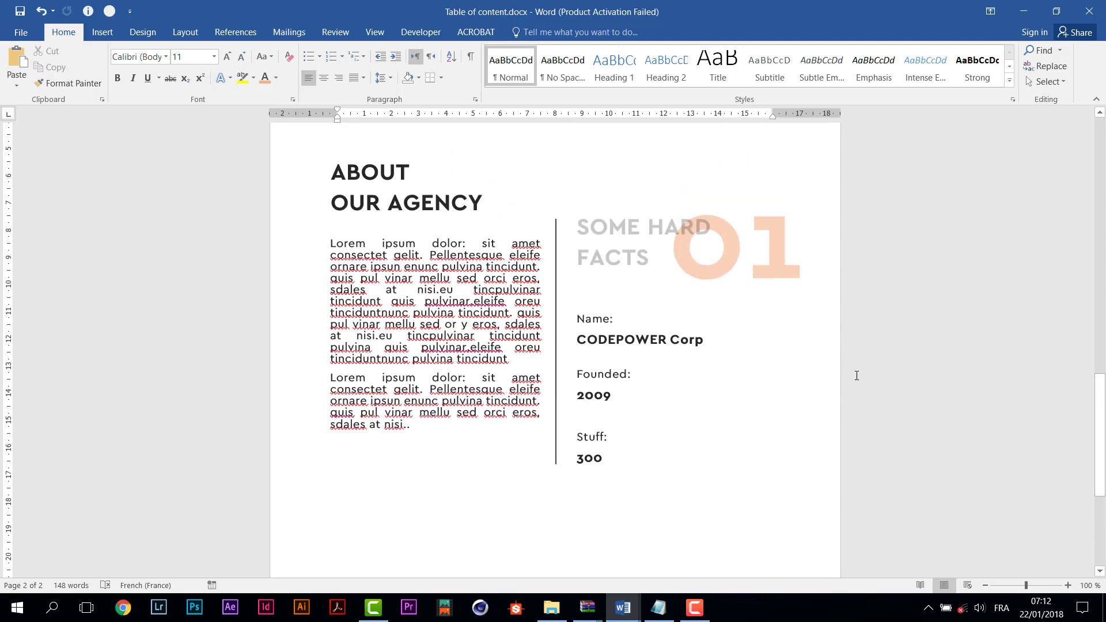
scroll(862, 373, down, 7)
scroll(907, 375, up, 8)
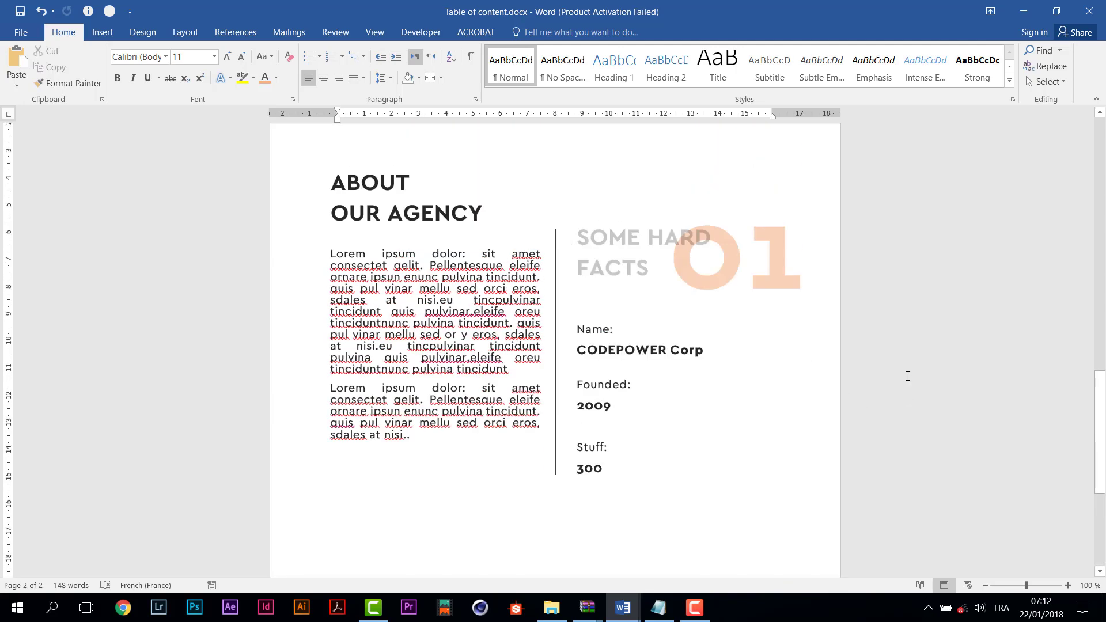
Step: Duplicate the large "01" numeral and move the copy into the empty area below the "Stuff:" group
scroll(908, 375, up, 1)
click(780, 312)
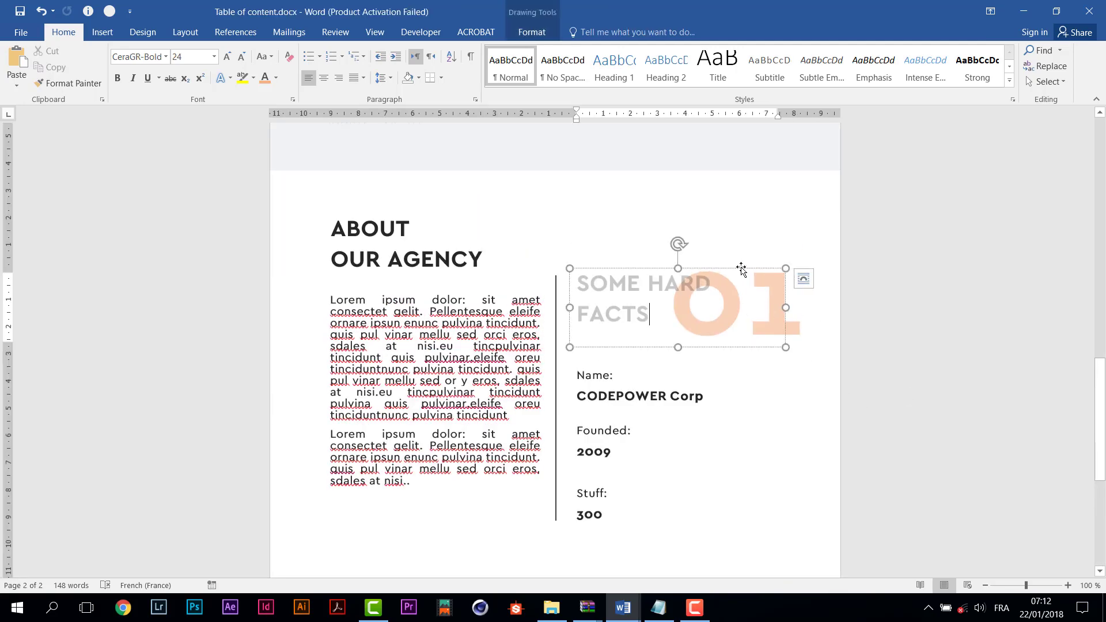
click(806, 291)
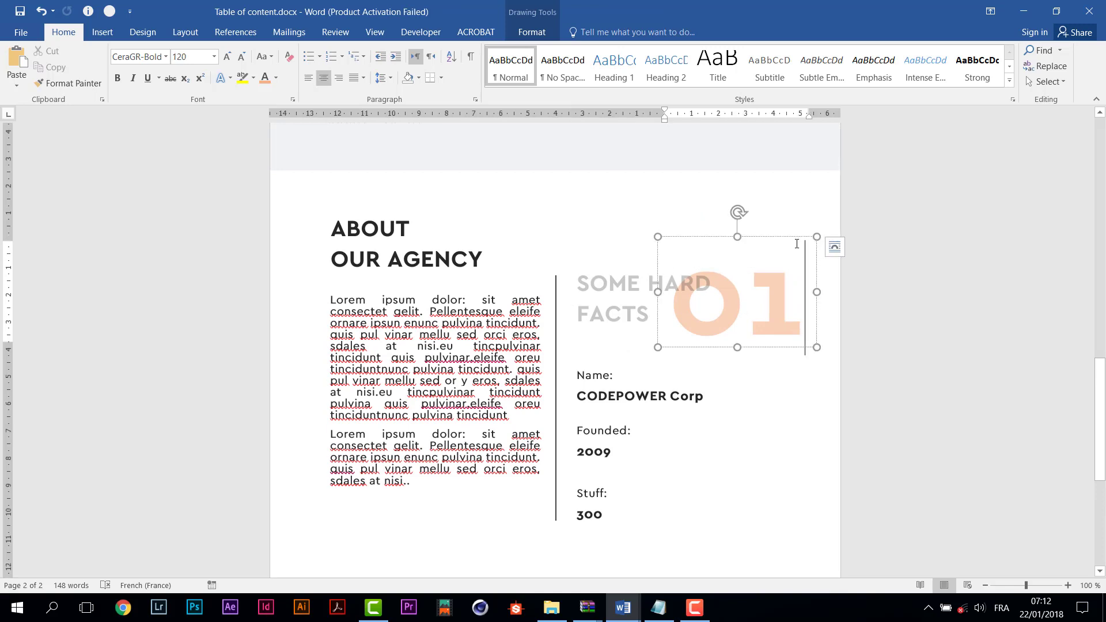
key(ctrl+v)
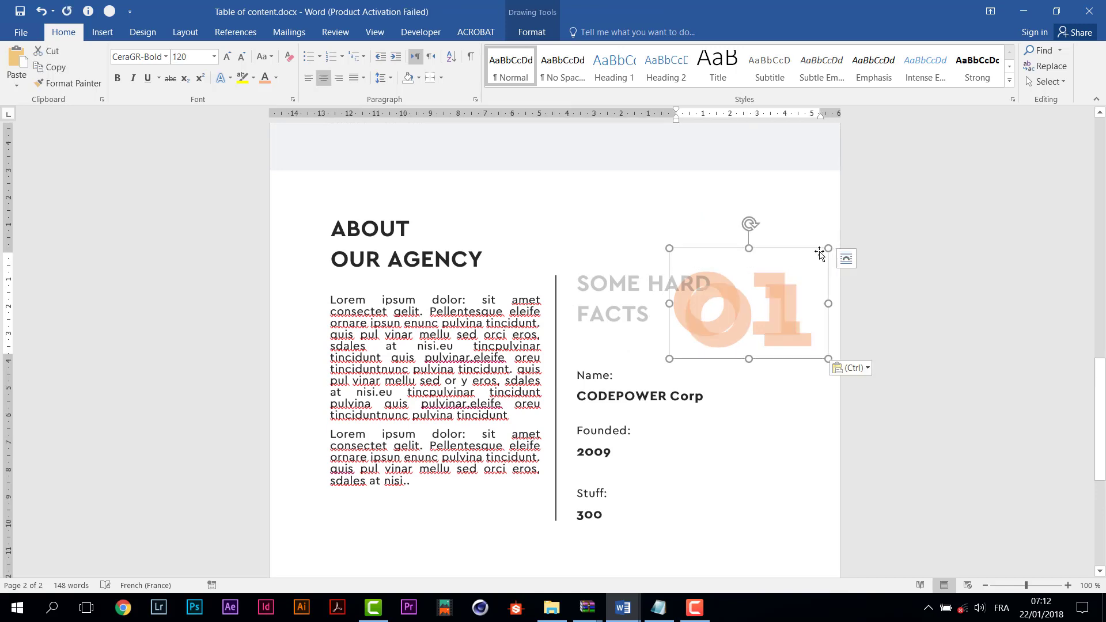
drag(812, 252, 801, 444)
scroll(784, 276, down, 3)
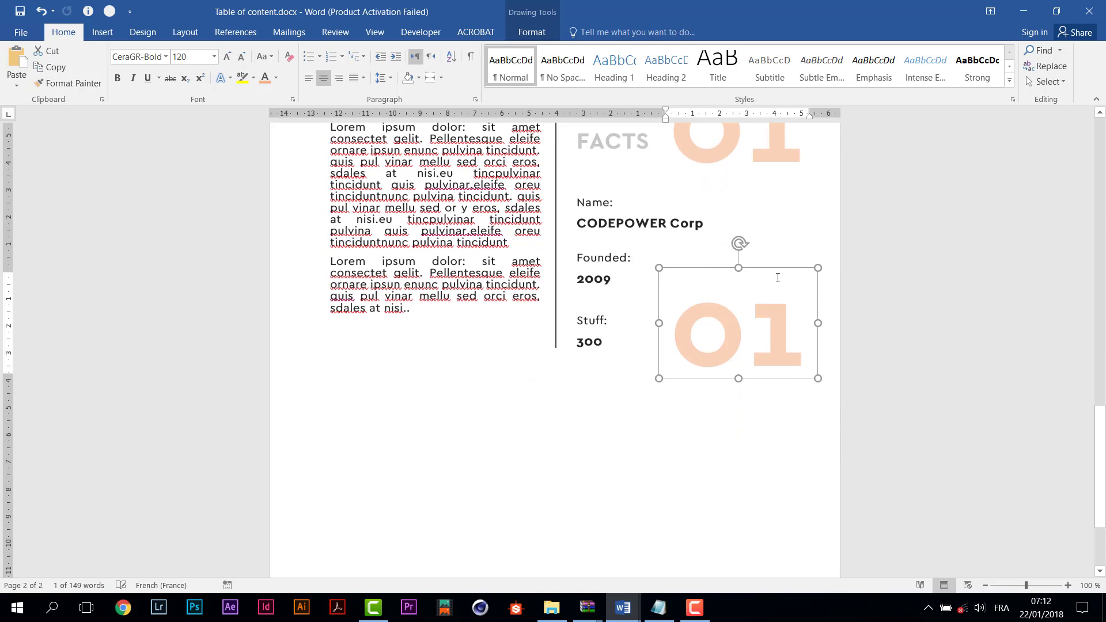
drag(778, 272, 767, 394)
scroll(768, 366, down, 2)
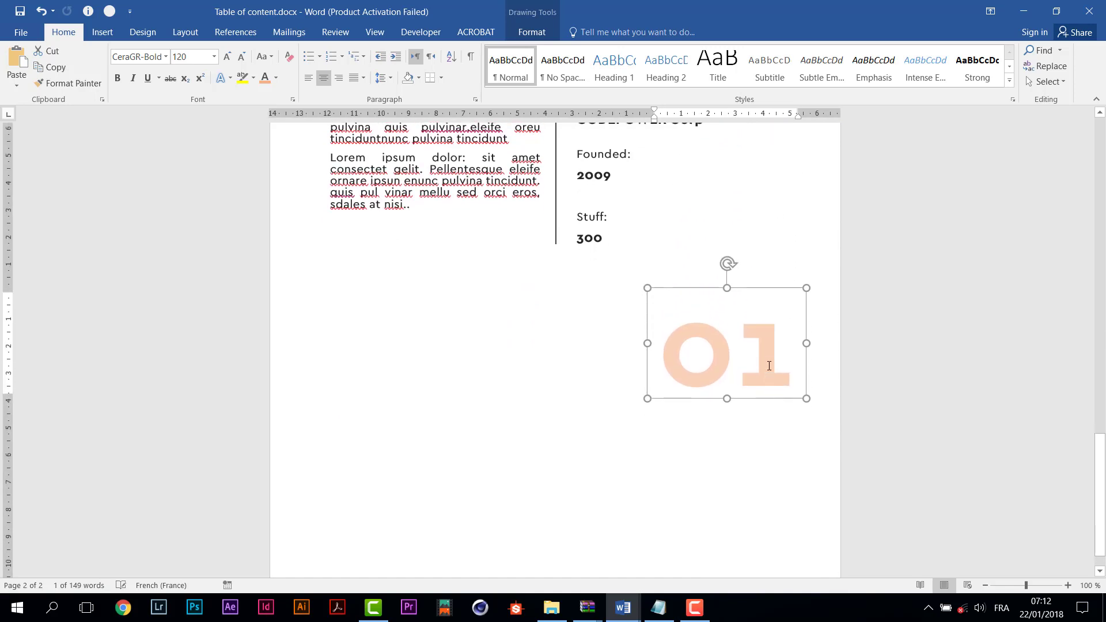
drag(773, 254, 777, 305)
Step: Change the copied numeral's text to "02"
click(795, 363)
key(BackSpace)
text(2)
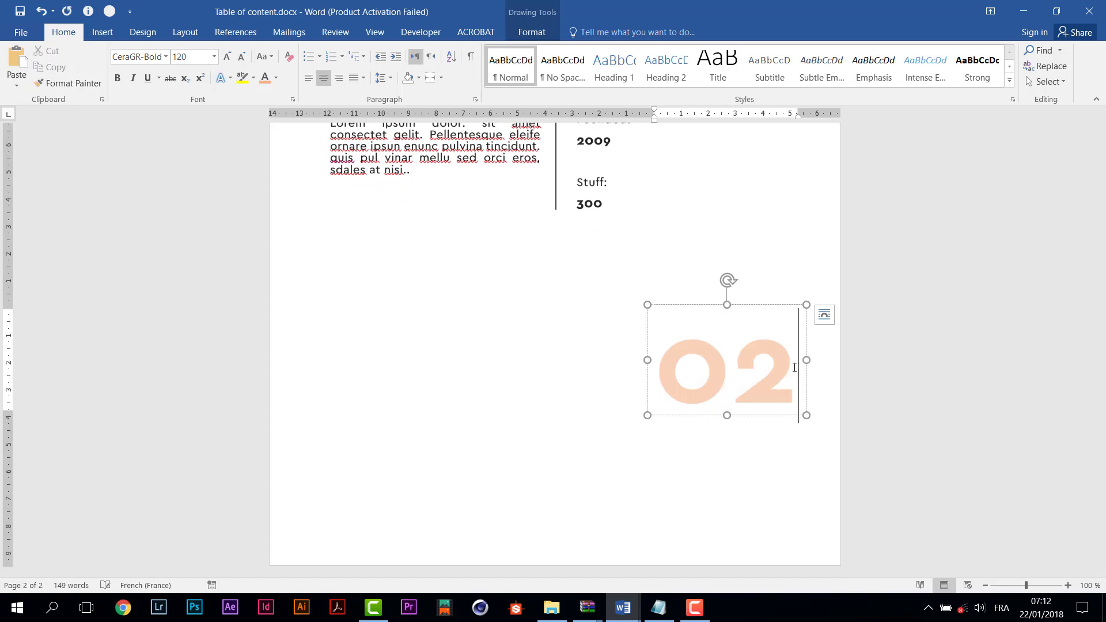
scroll(876, 377, down, 5)
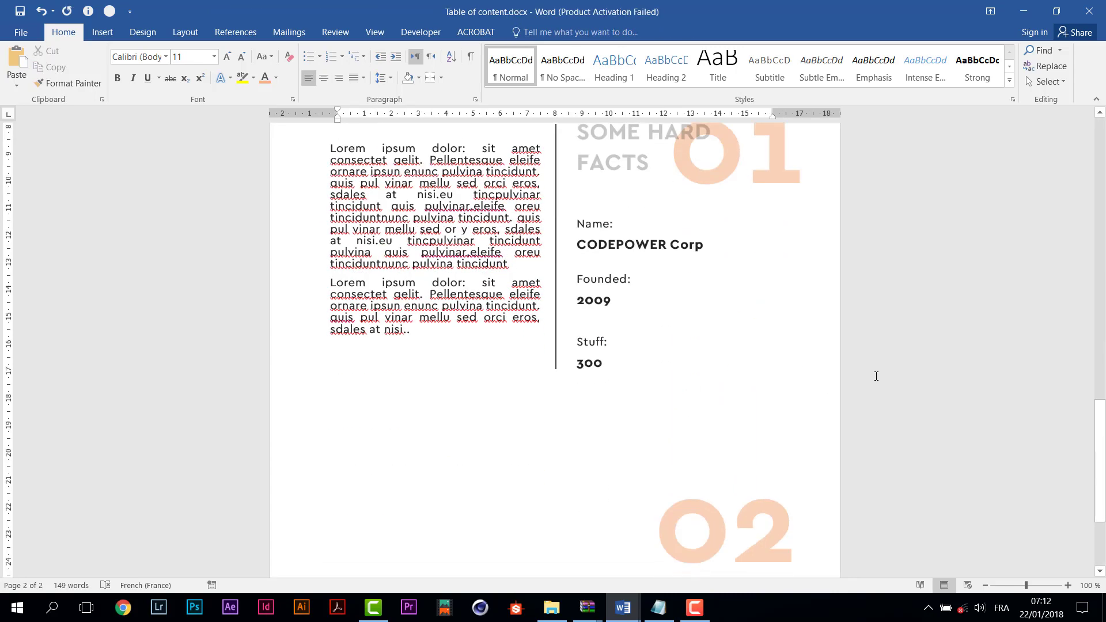
Step: Duplicate the "SOME HARD FACTS" heading box and move the copy just above the "02" numeral
scroll(877, 376, up, 3)
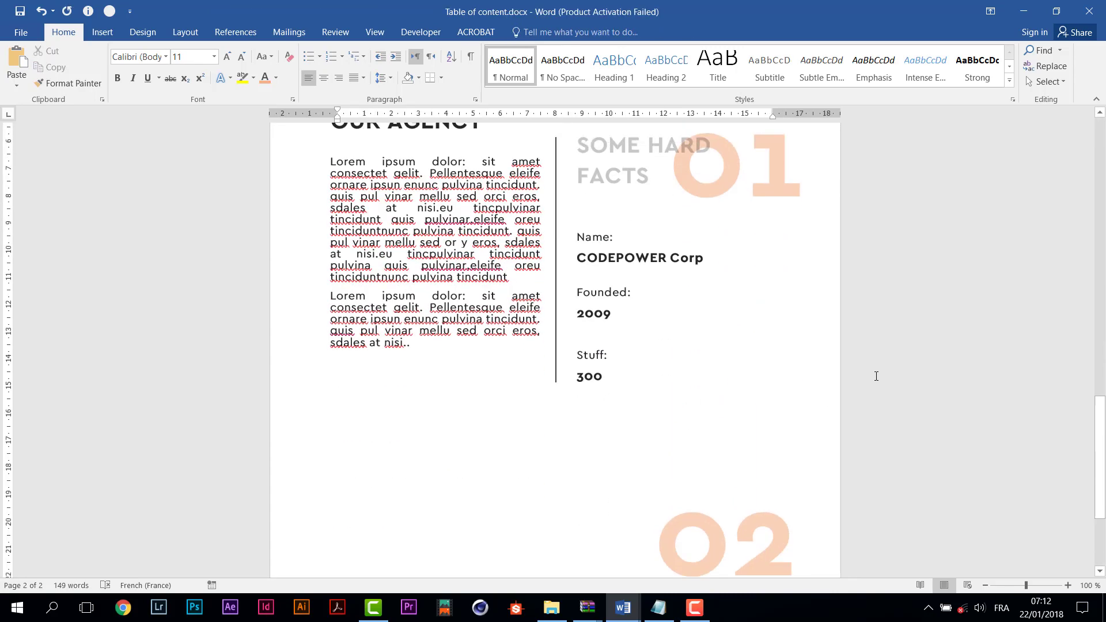
click(666, 248)
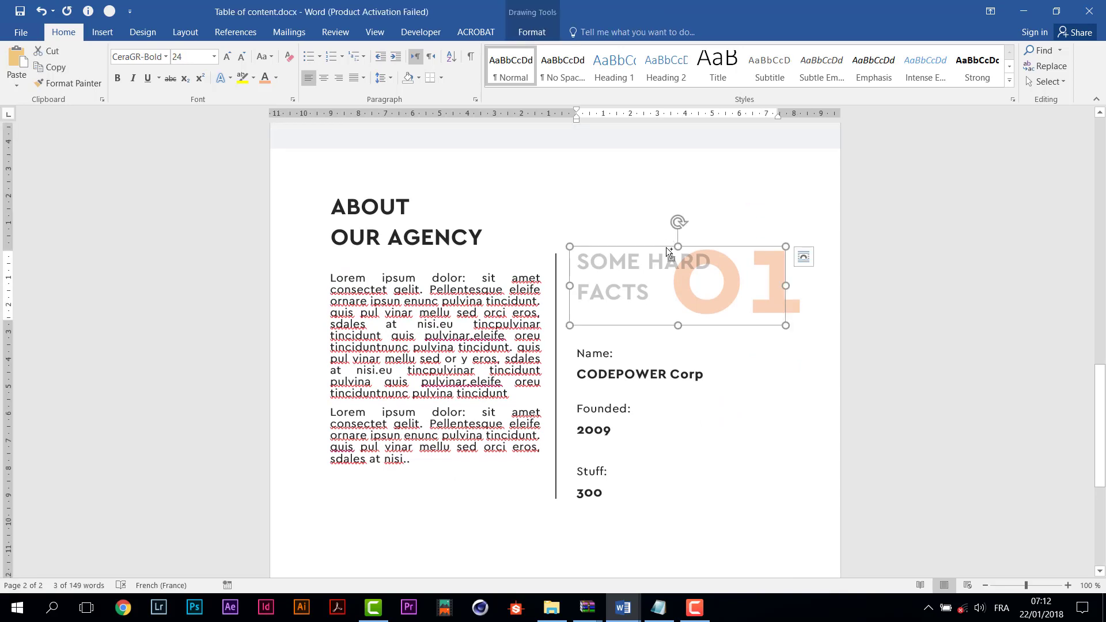
key(ctrl+c)
key(ctrl+v)
drag(729, 259, 692, 467)
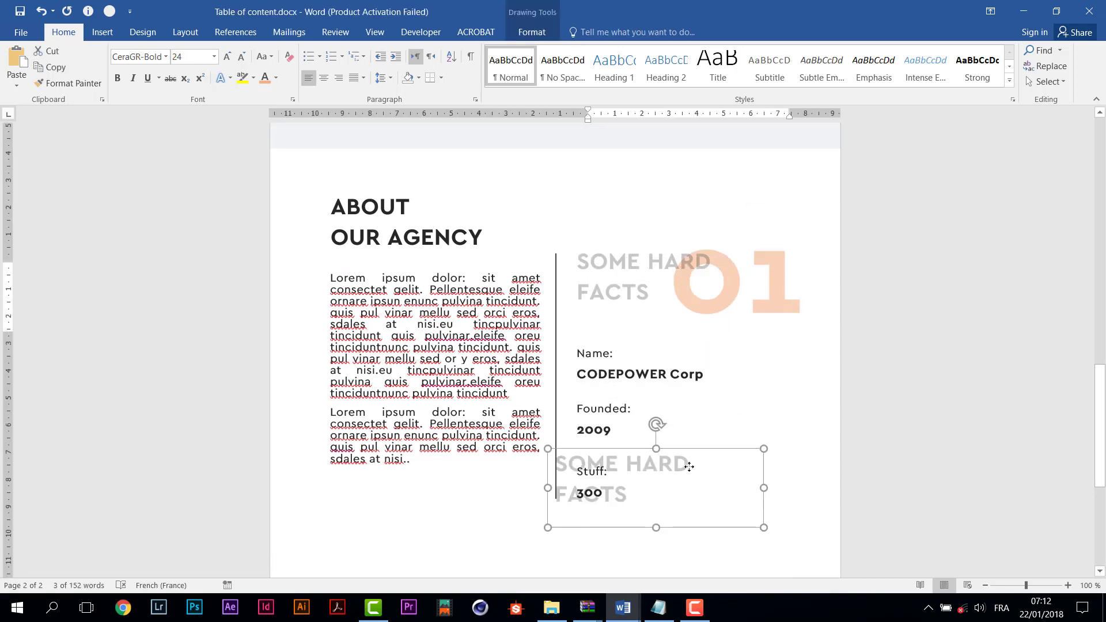
scroll(700, 455, down, 3)
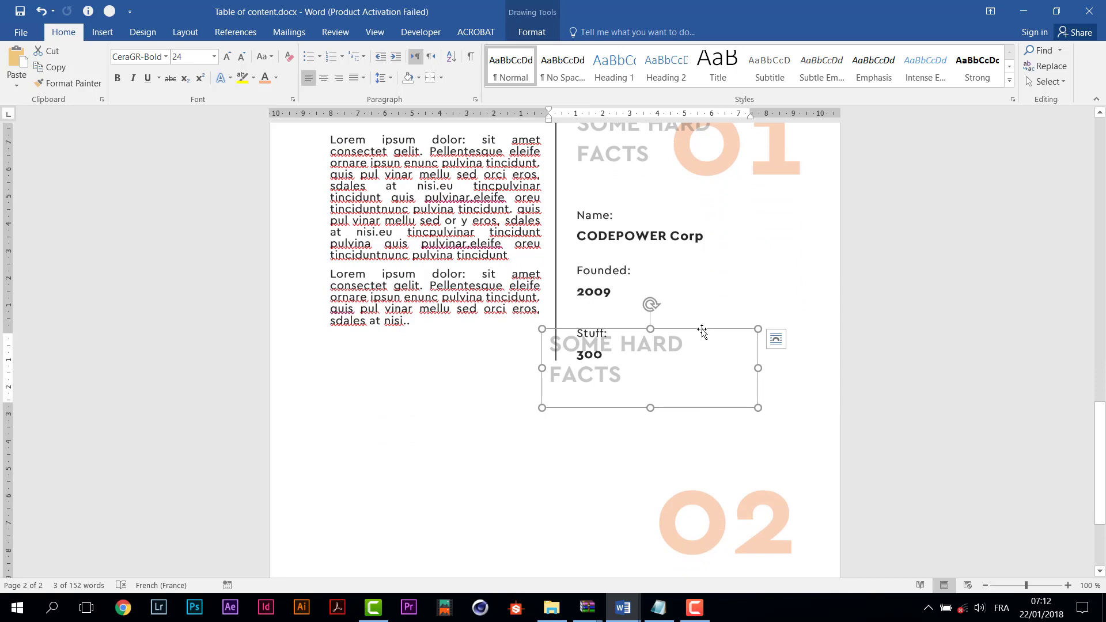
drag(704, 330, 679, 413)
Step: Widen the copied heading box toward the left and replace its text with "SERVICES BREAKDOWN" on two lines
click(672, 440)
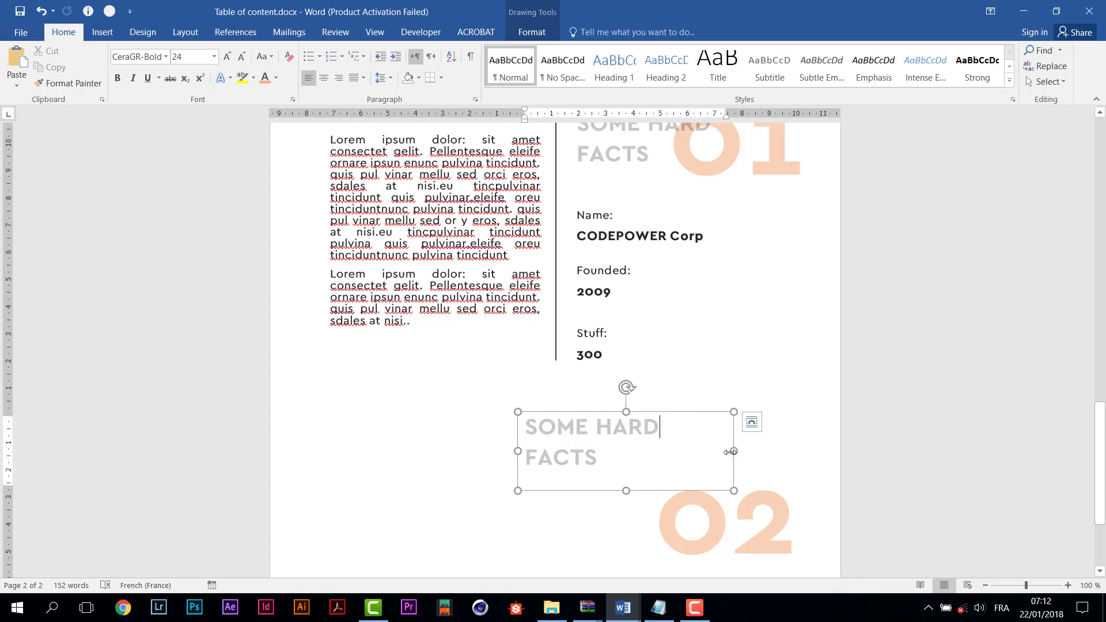
drag(518, 451, 424, 451)
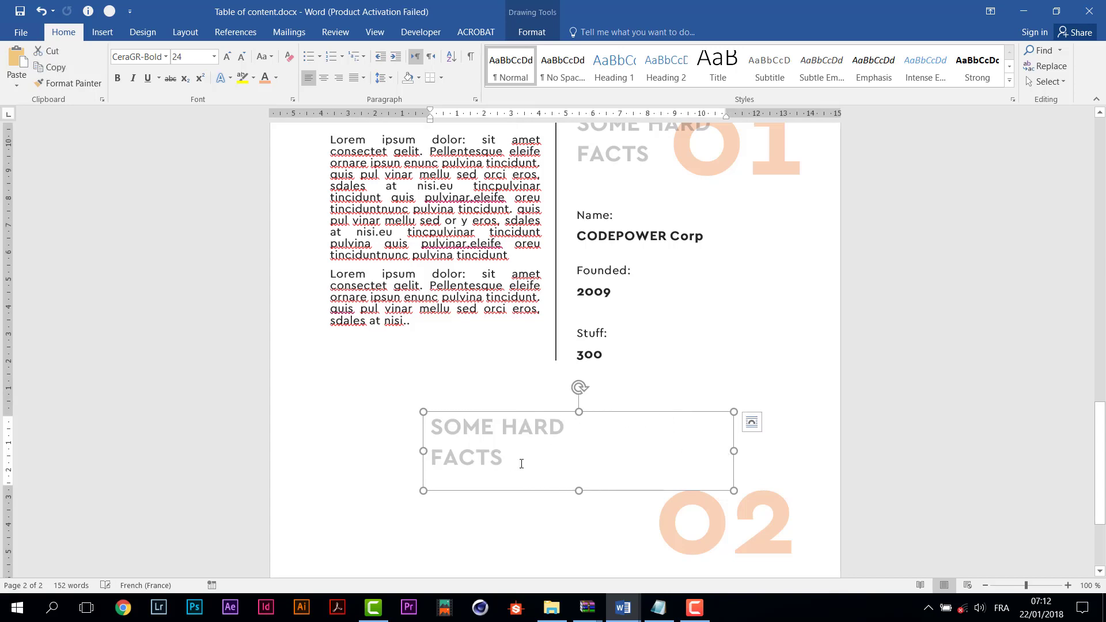
click(538, 459)
key(ctrl+a)
text(SE)
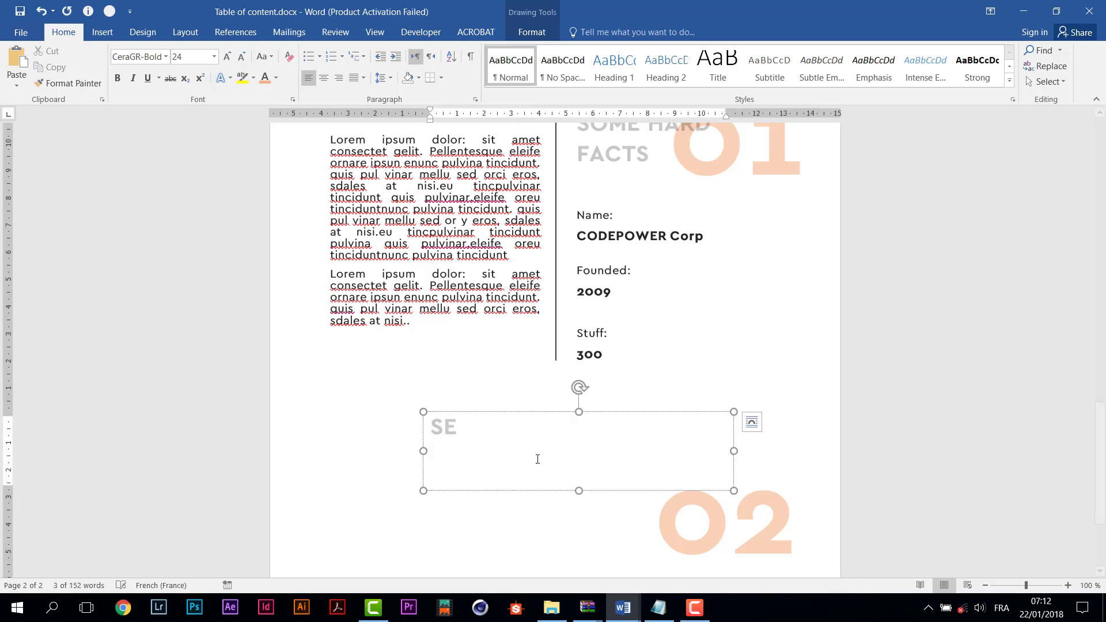
text(RVICES )
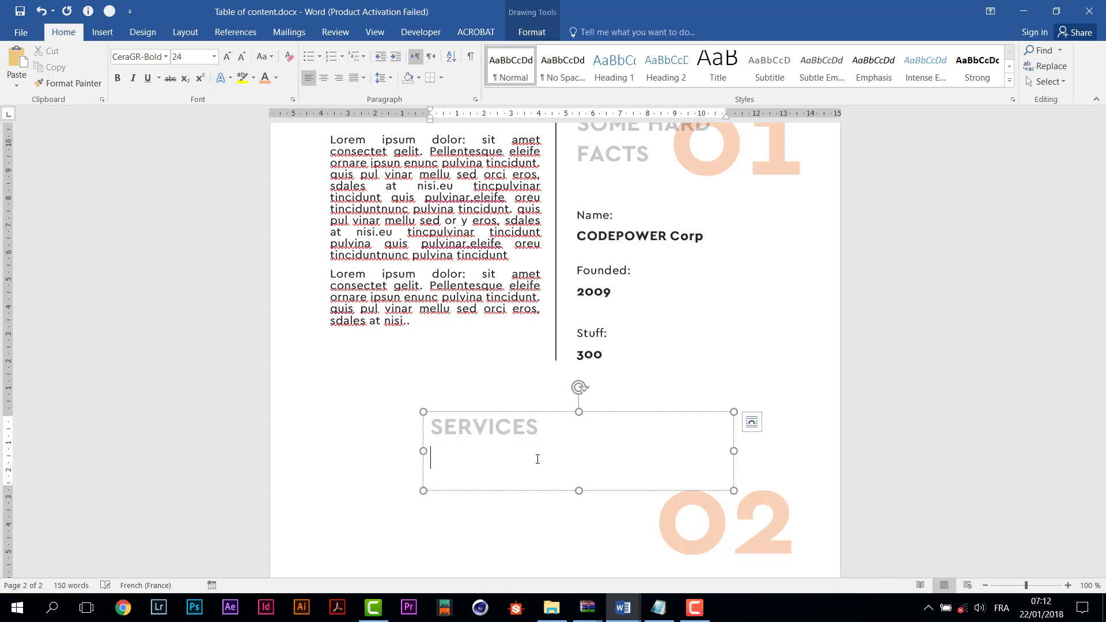
text(BREA)
text(K)
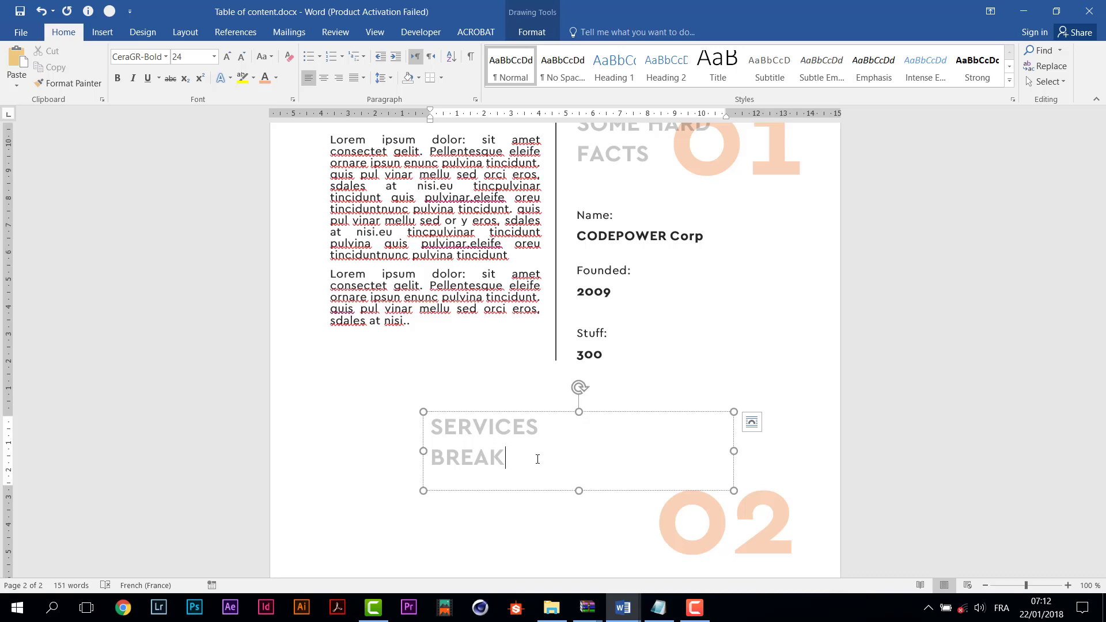
text(DOWN)
Step: Move the "SERVICES BREAKDOWN" box rightward so that it sits above the "02" numeral
key(ctrl+a)
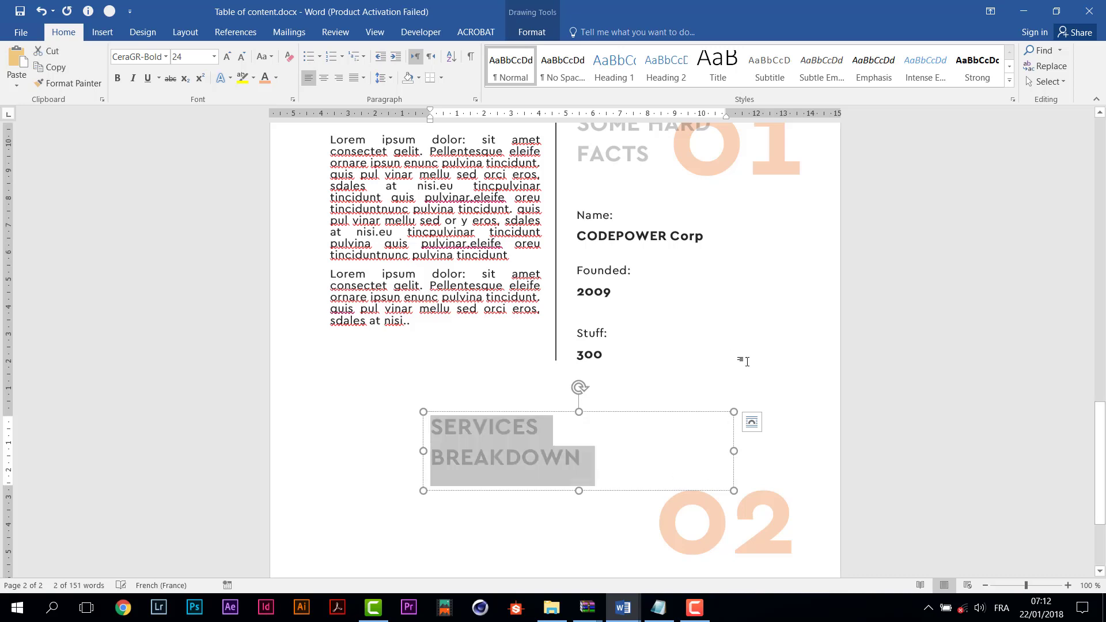
scroll(747, 361, down, 3)
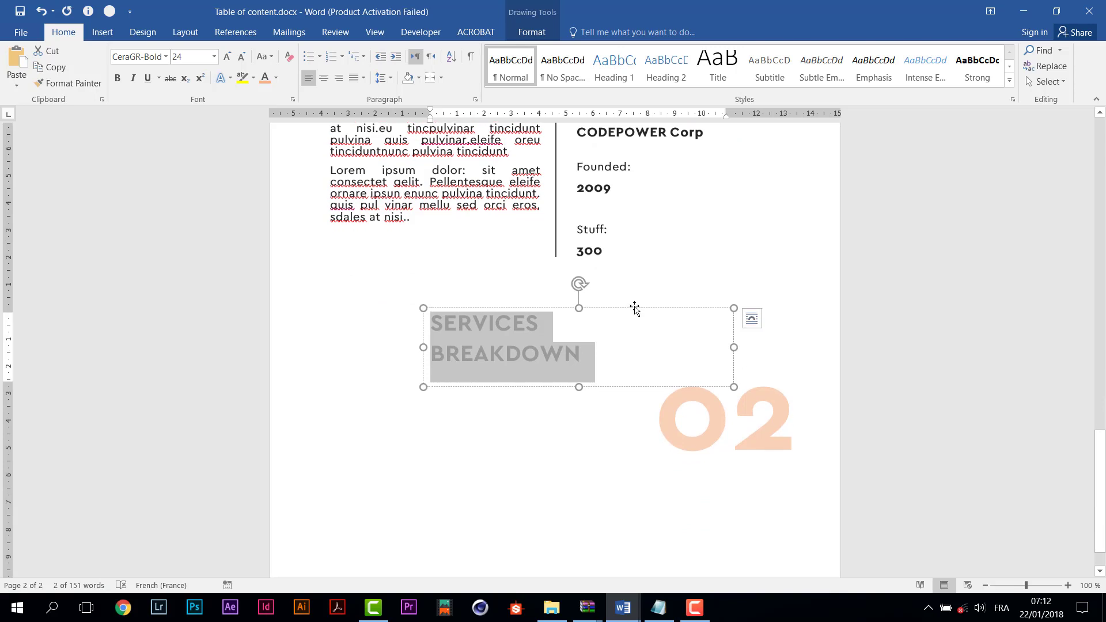
drag(634, 311, 717, 307)
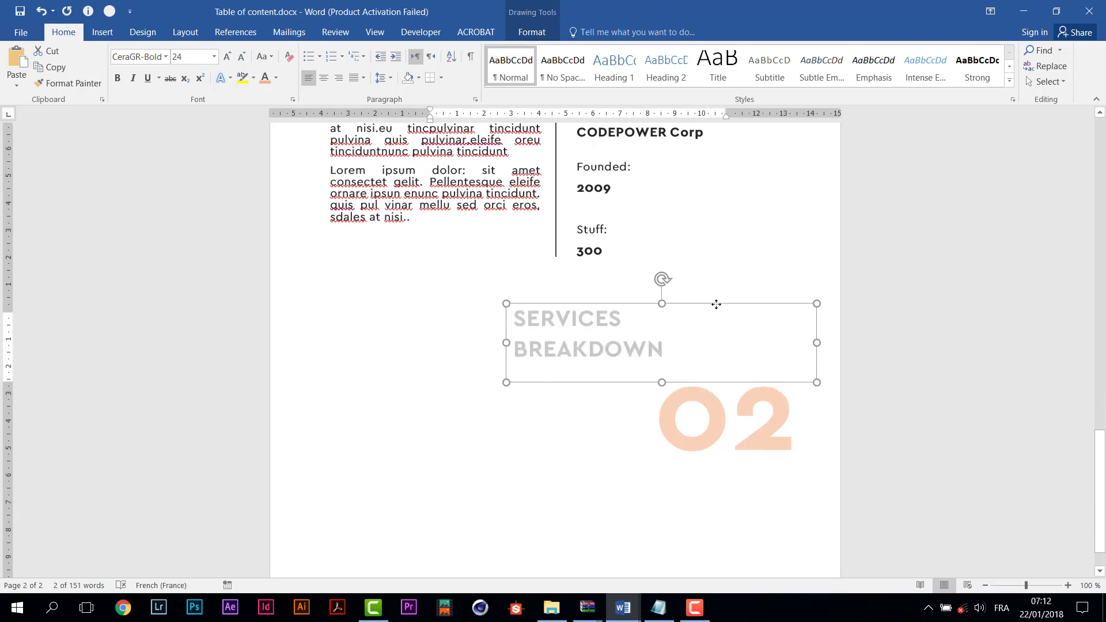
Step: Set the text direction of the "SERVICES BREAKDOWN" box to rotate all text 270°
key(ctrl+a)
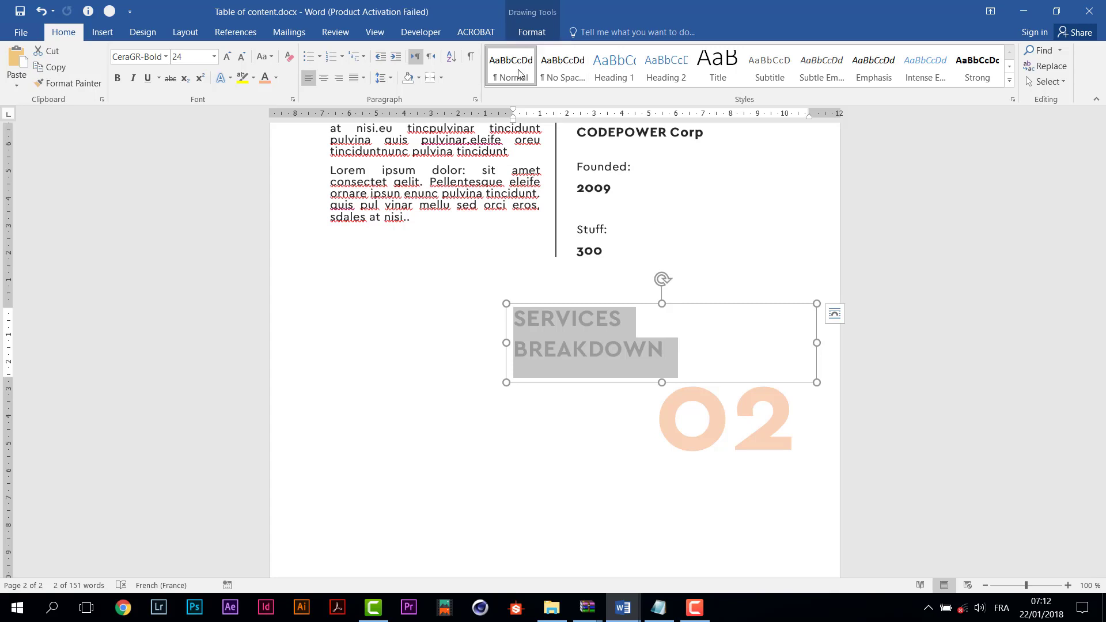
click(533, 34)
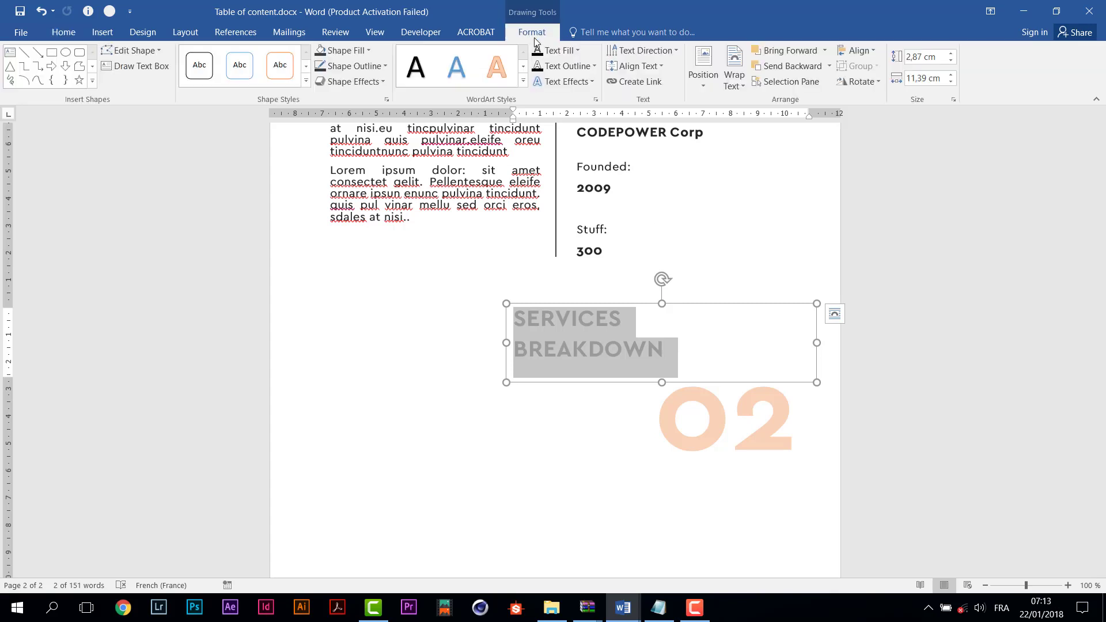
click(595, 101)
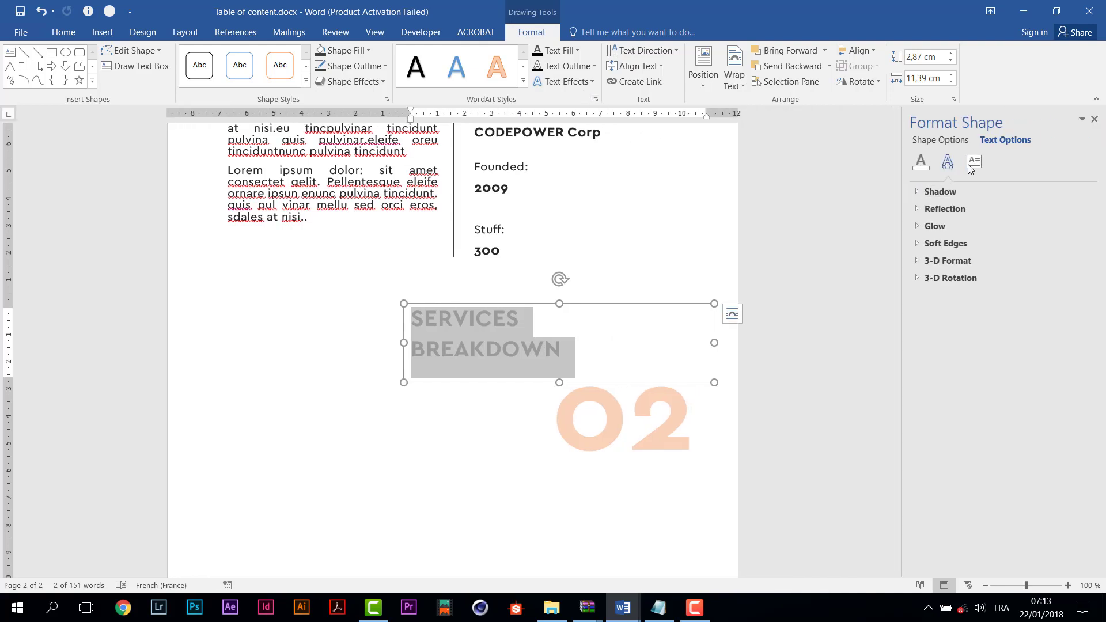
click(974, 165)
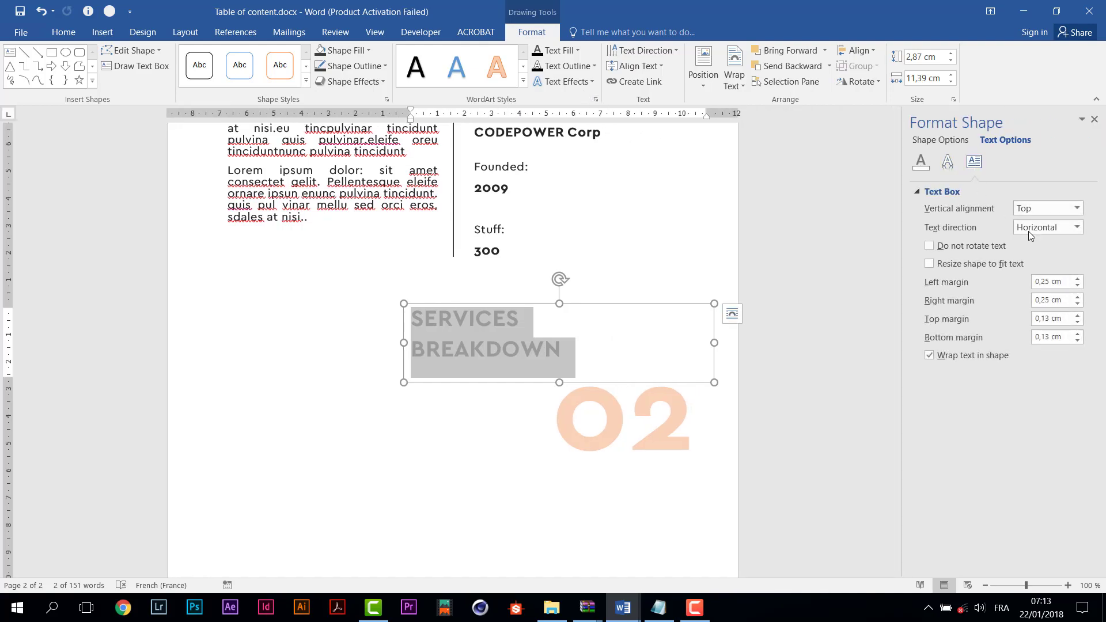
click(1077, 227)
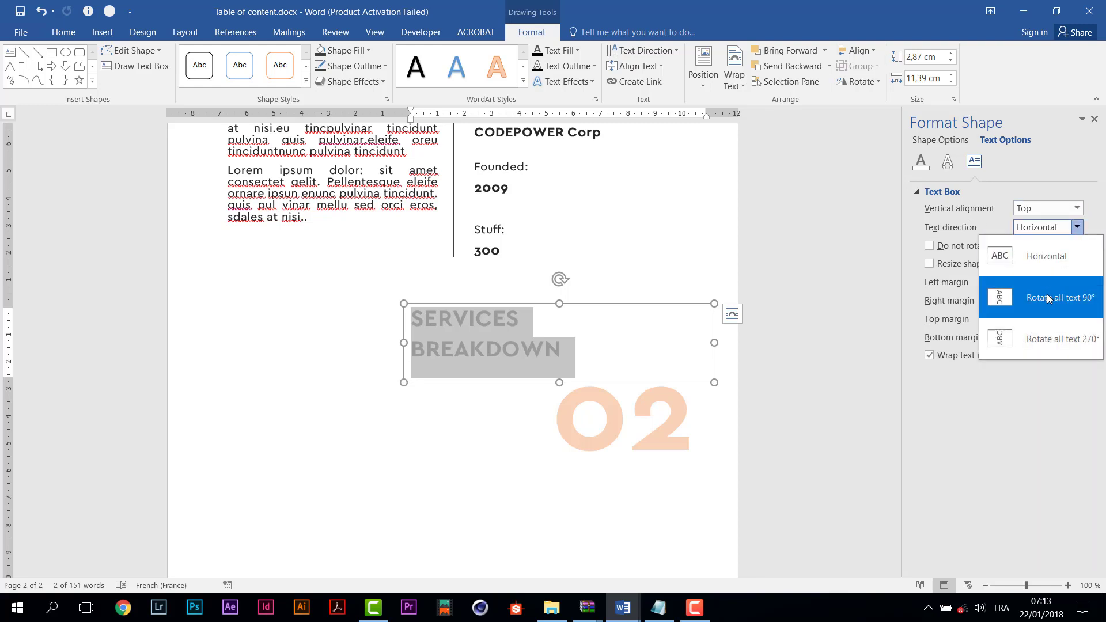
click(1039, 335)
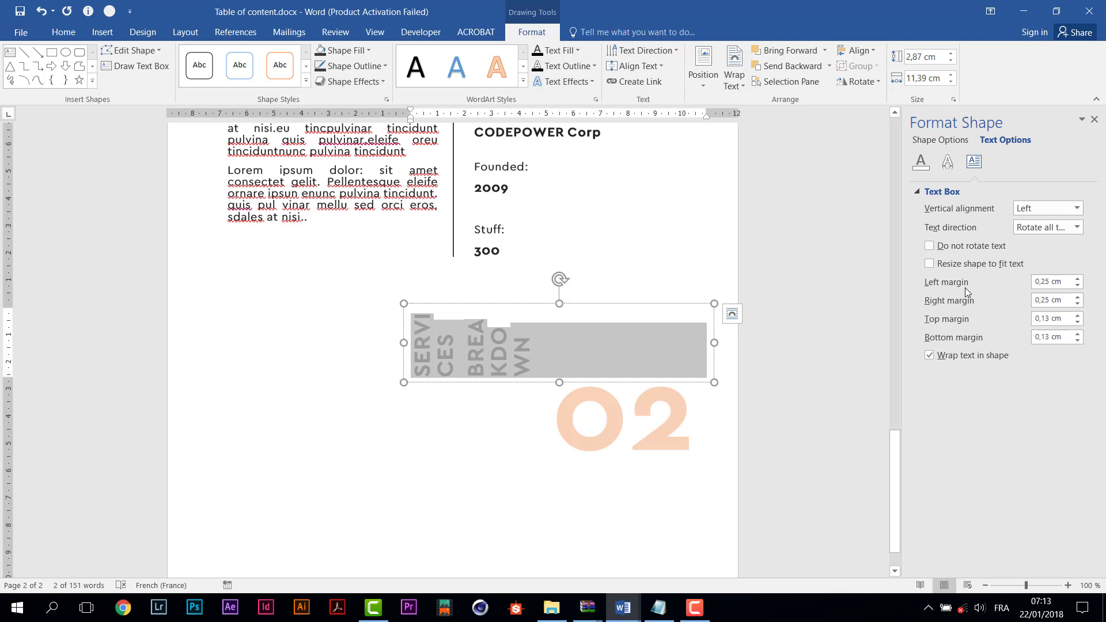
Step: Resize the "SERVICES BREAKDOWN" box to about 7.11 cm high and 2.88 cm wide, and position it overlapping the "2" of the "02" numeral
drag(559, 383, 578, 496)
drag(713, 404, 393, 401)
drag(372, 309, 698, 375)
scroll(790, 344, down, 1)
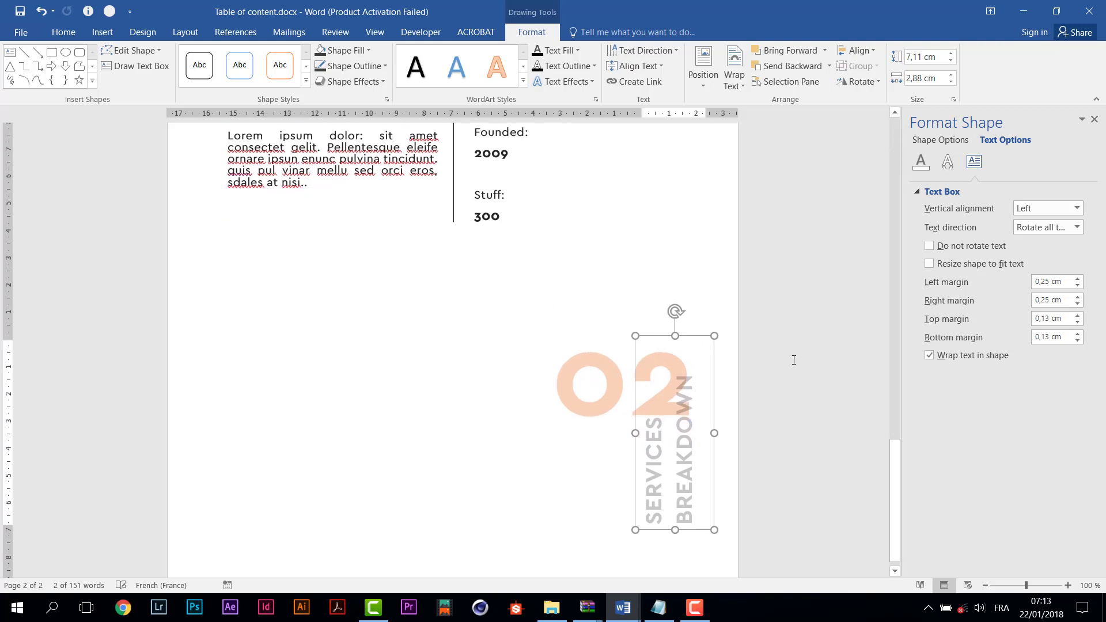
scroll(792, 351, down, 1)
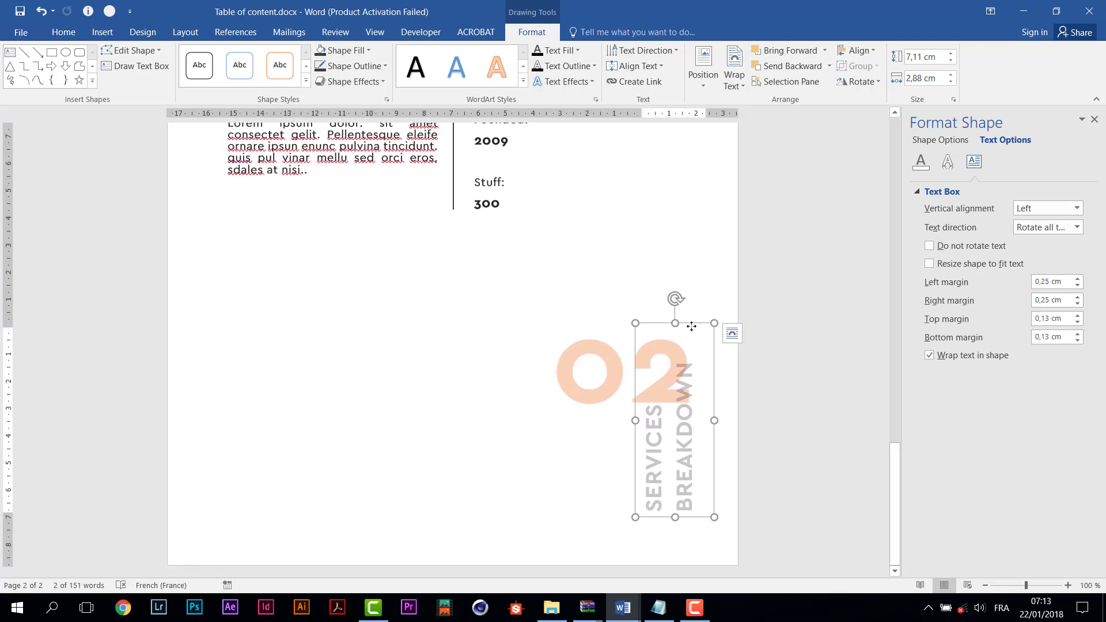
drag(691, 327, 681, 328)
Step: Deselect the heading box and close the shape formatting pane
click(608, 340)
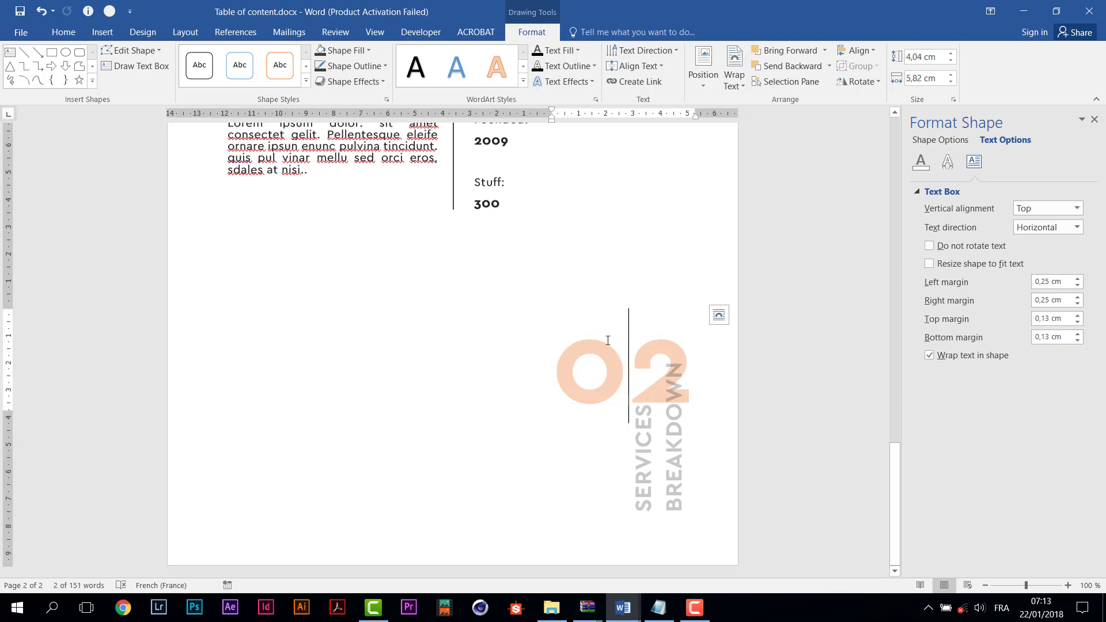
scroll(667, 346, up, 6)
scroll(702, 353, down, 6)
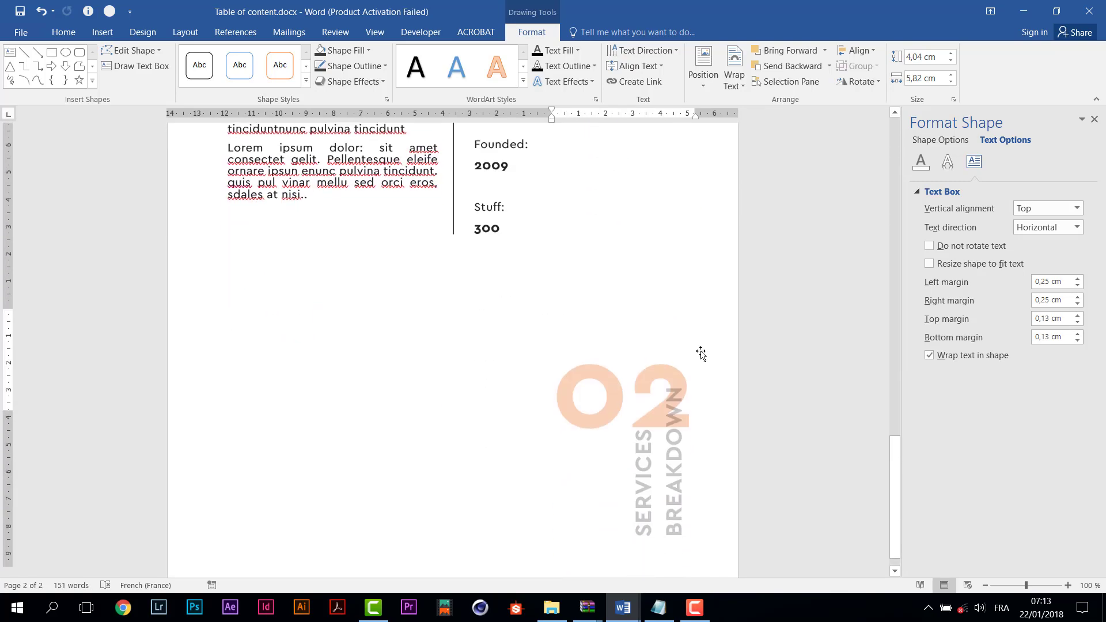
scroll(702, 353, down, 1)
click(771, 351)
scroll(773, 350, down, 4)
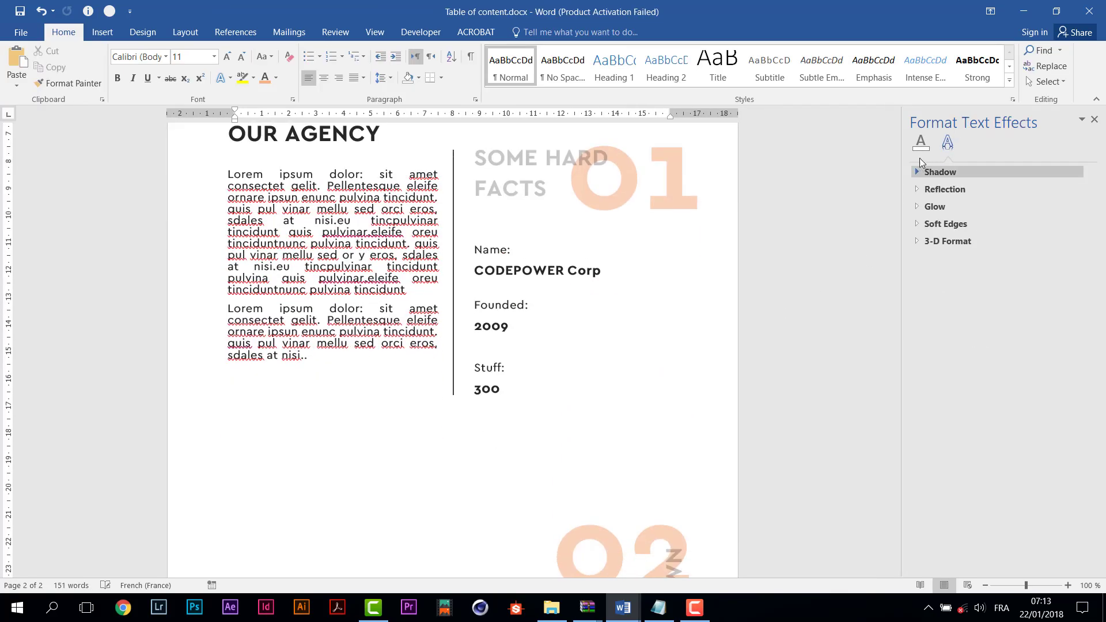
click(1095, 119)
Step: Duplicate the vertical divider line between the two columns and move the copy down below the original
scroll(836, 378, down, 1)
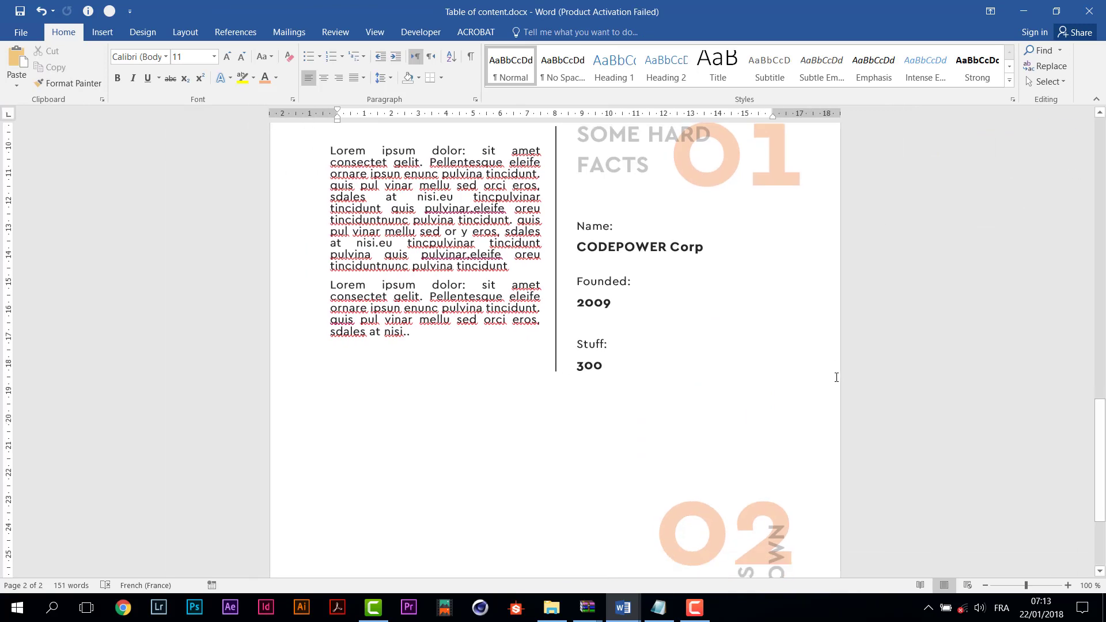
scroll(862, 353, down, 6)
scroll(879, 351, up, 5)
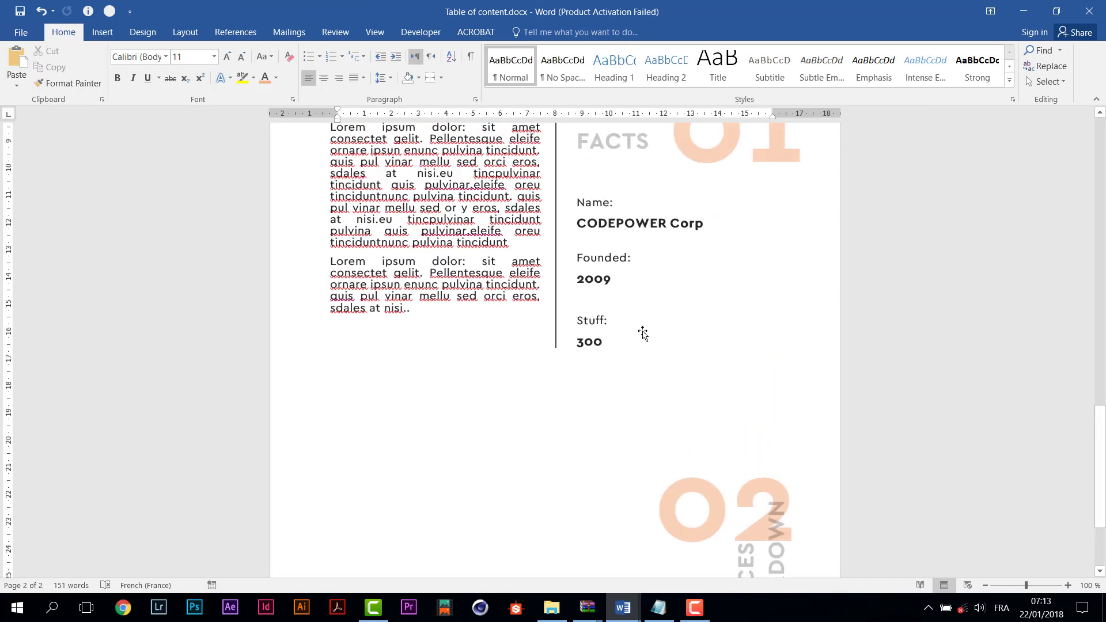
scroll(643, 334, up, 3)
click(102, 31)
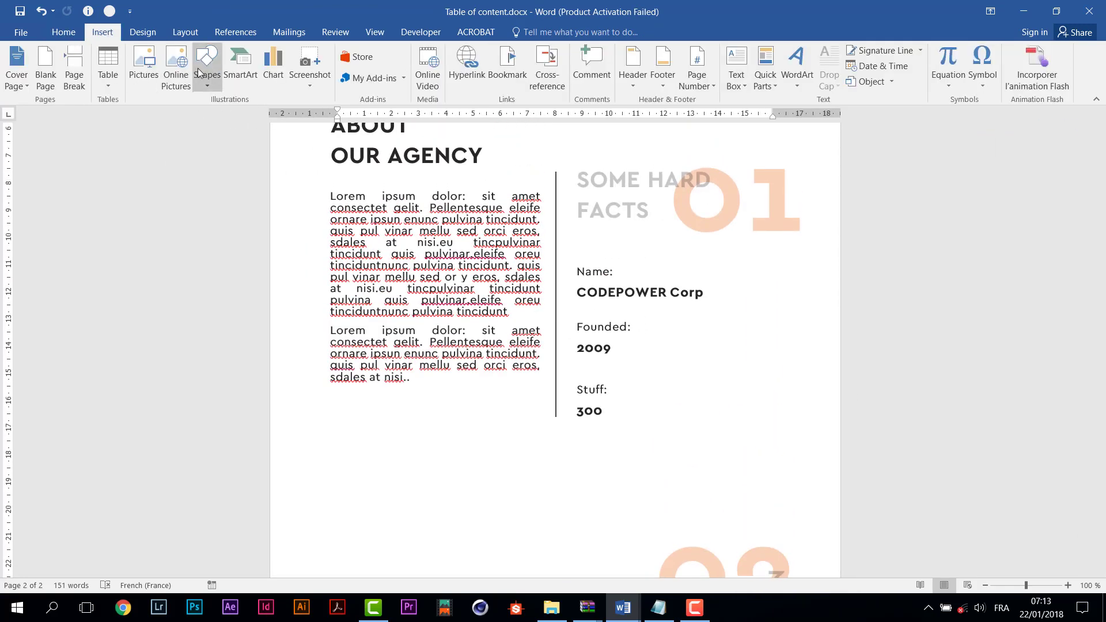
click(557, 220)
key(ctrl+d)
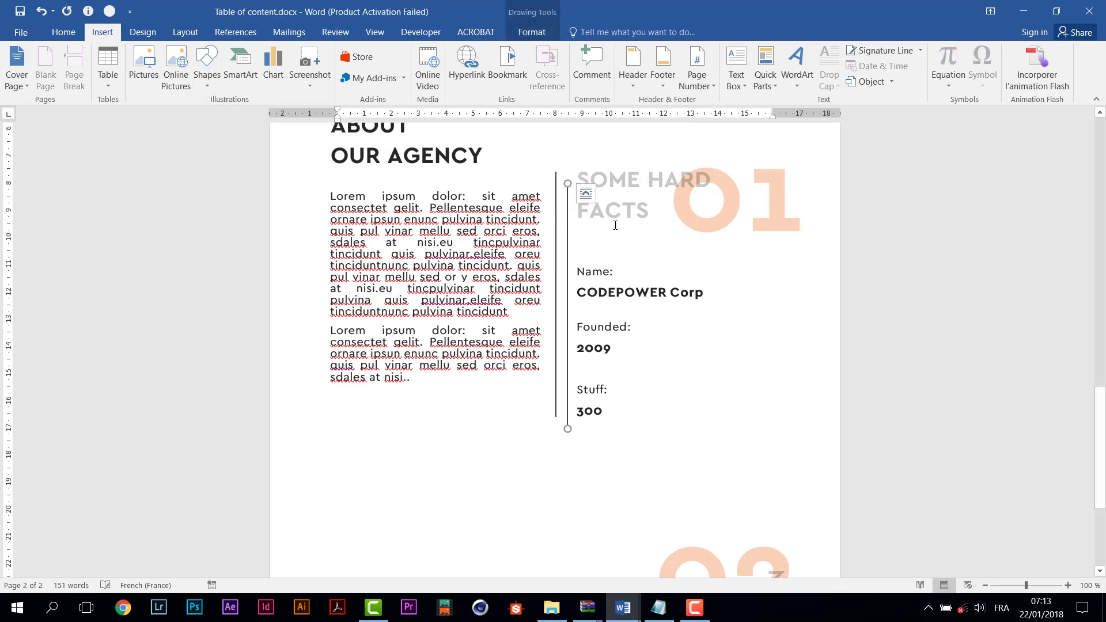
drag(568, 222, 556, 437)
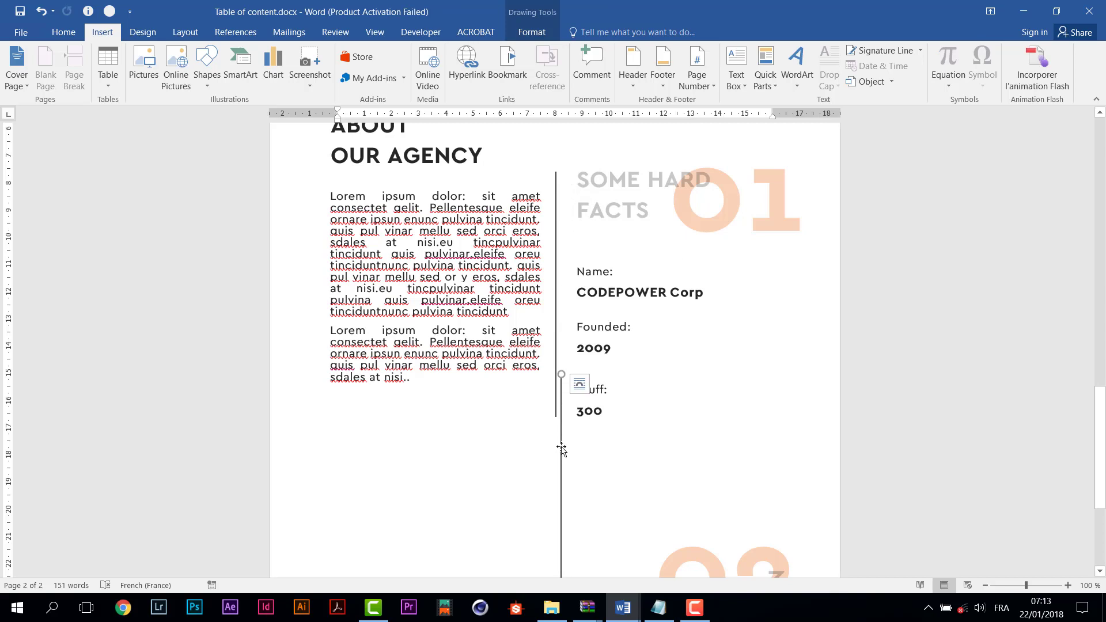
Step: Set the copied divider line's rotation to 90° so that it runs horizontally
right_click(562, 449)
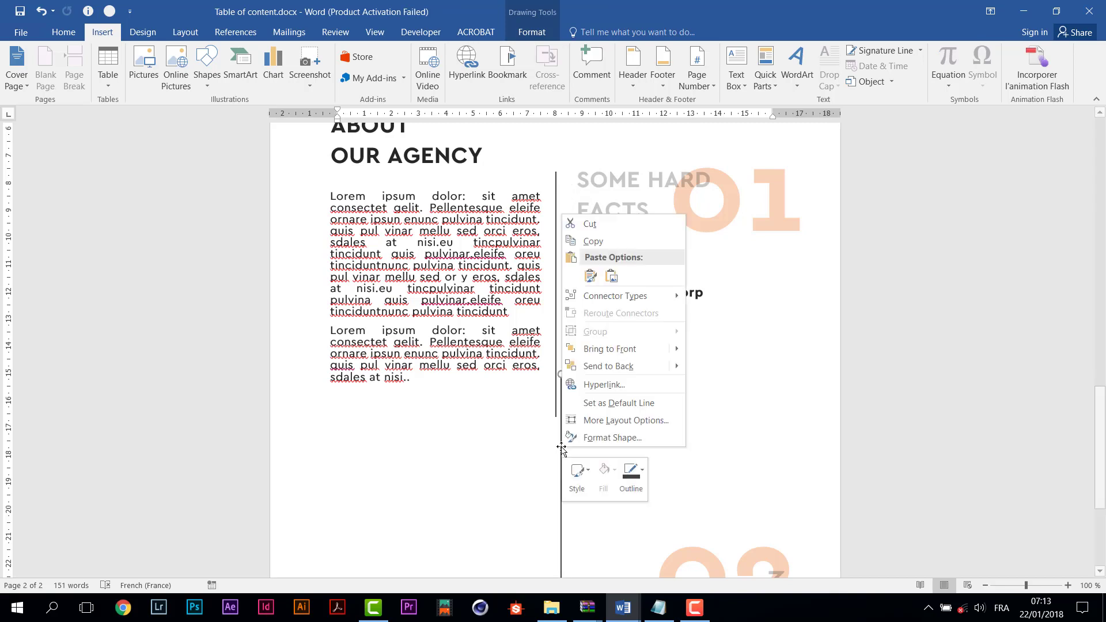
click(670, 420)
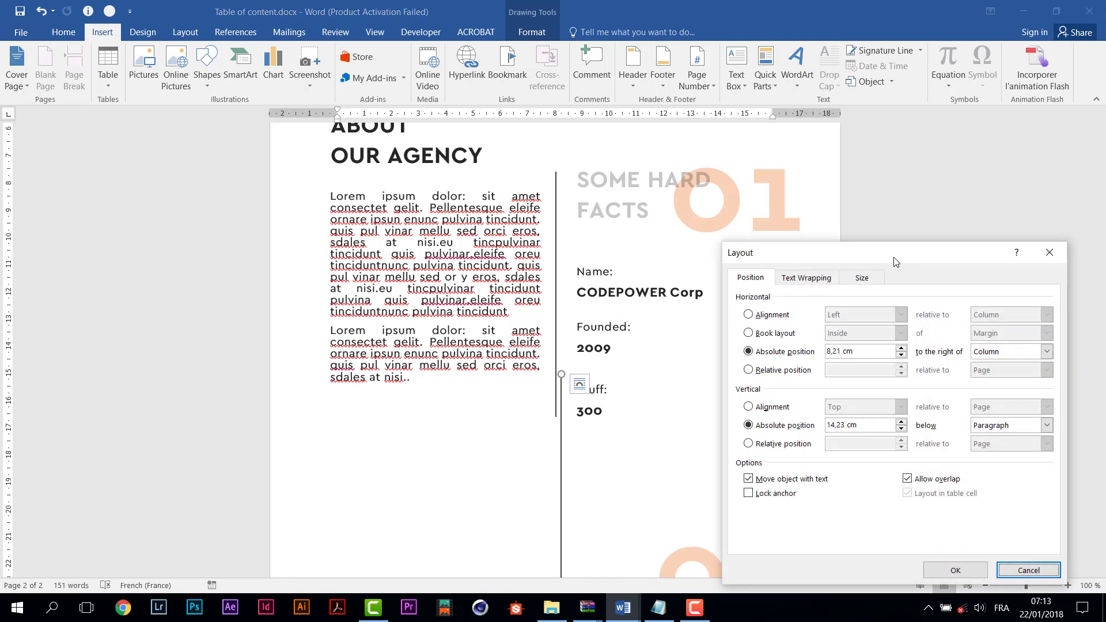
drag(893, 259, 830, 163)
click(797, 180)
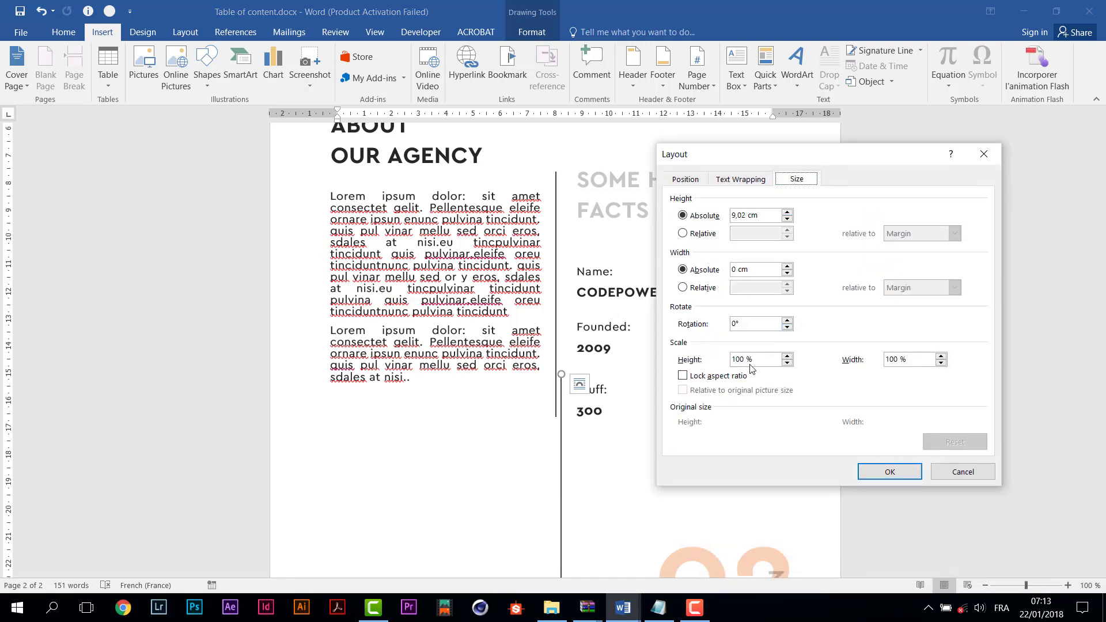
click(733, 325)
text(9)
key(Return)
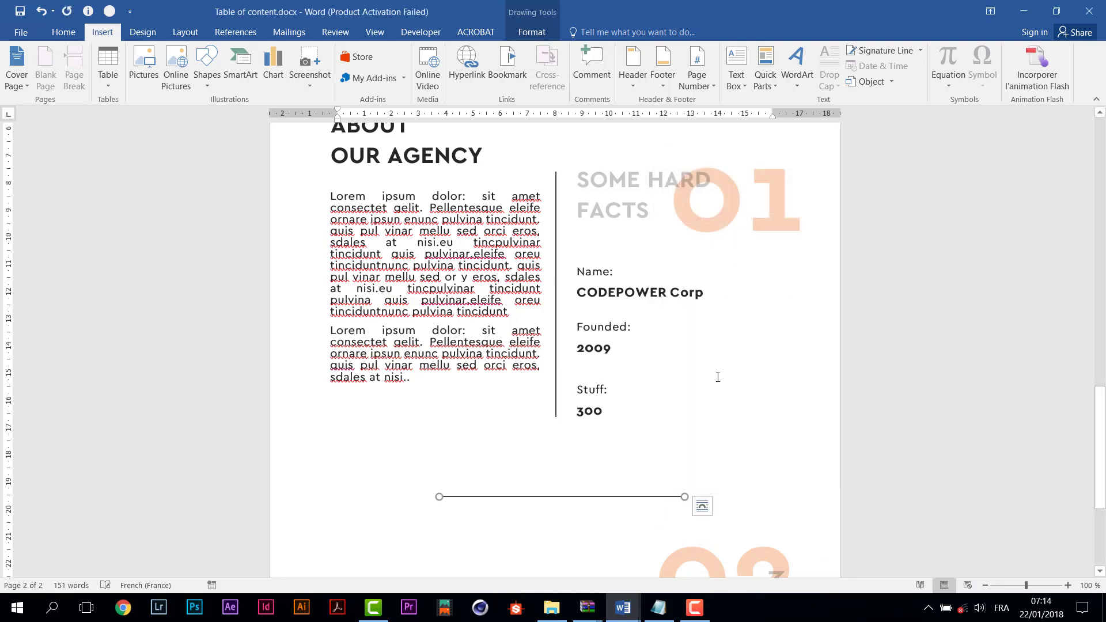
Step: Move the horizontal line just below the two columns and stretch it from the body text's left edge to the right edge of the numerals
scroll(682, 433, down, 4)
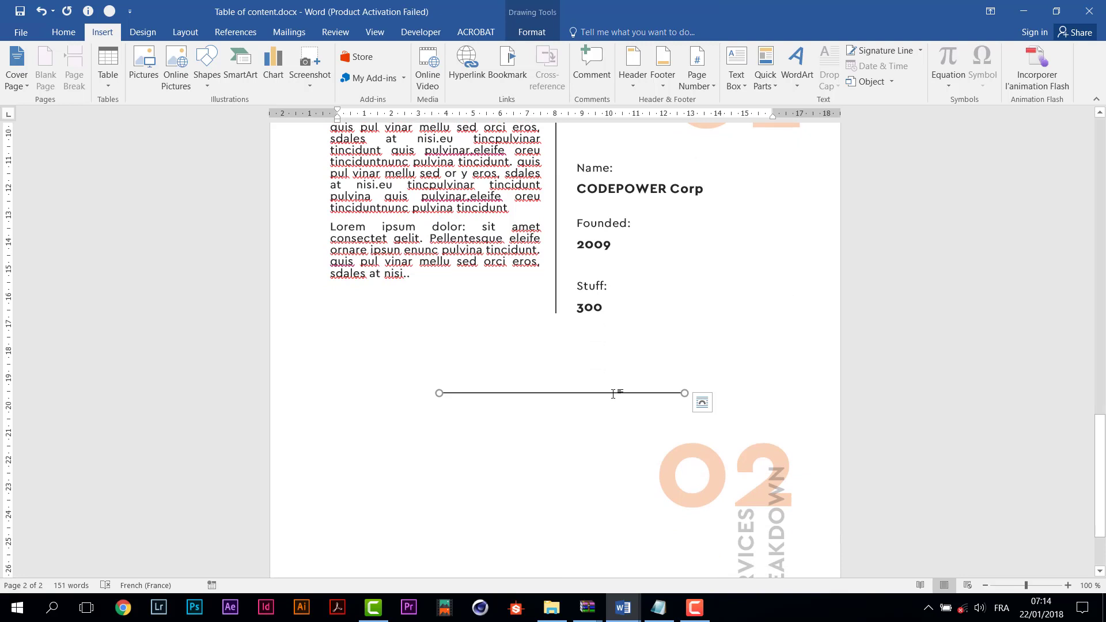
scroll(614, 394, up, 5)
click(662, 451)
scroll(660, 453, down, 3)
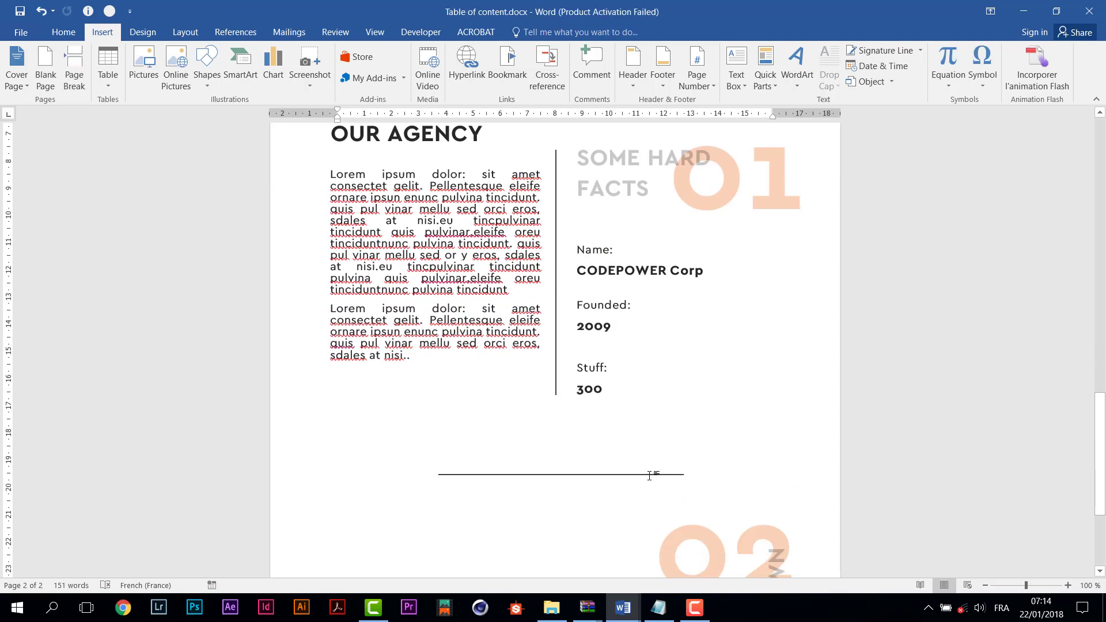
click(650, 475)
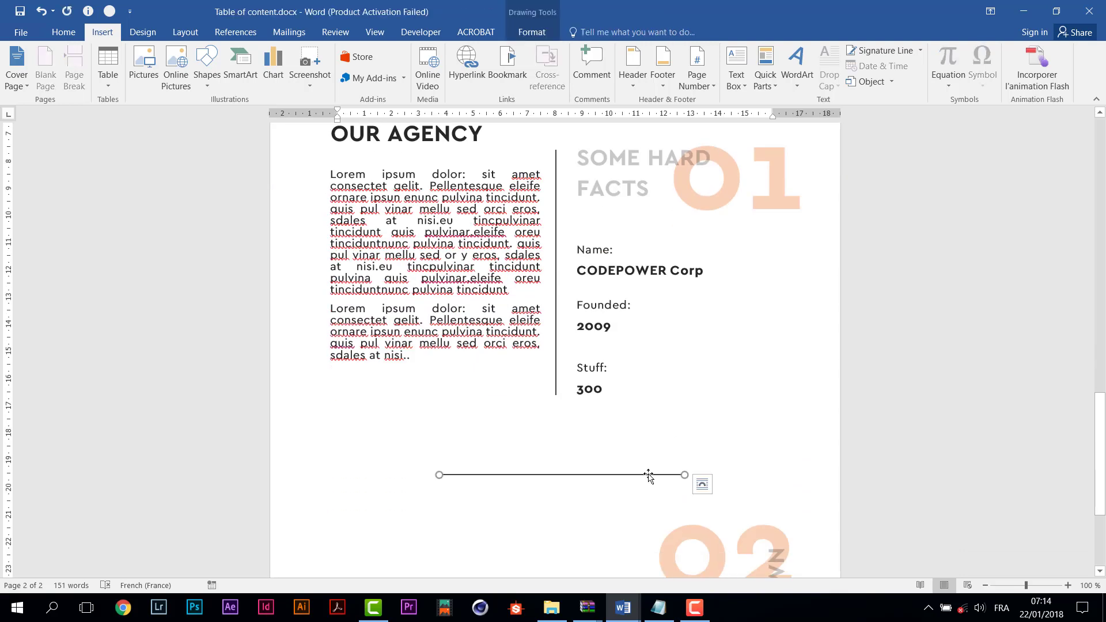
drag(649, 475, 632, 438)
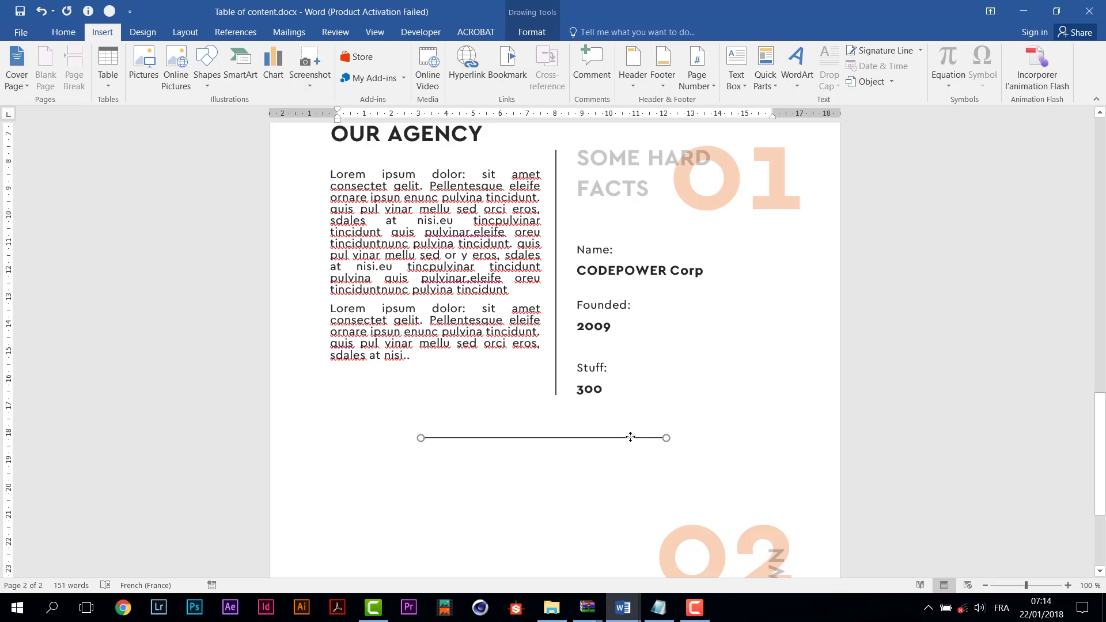
drag(668, 439, 795, 434)
drag(422, 438, 332, 438)
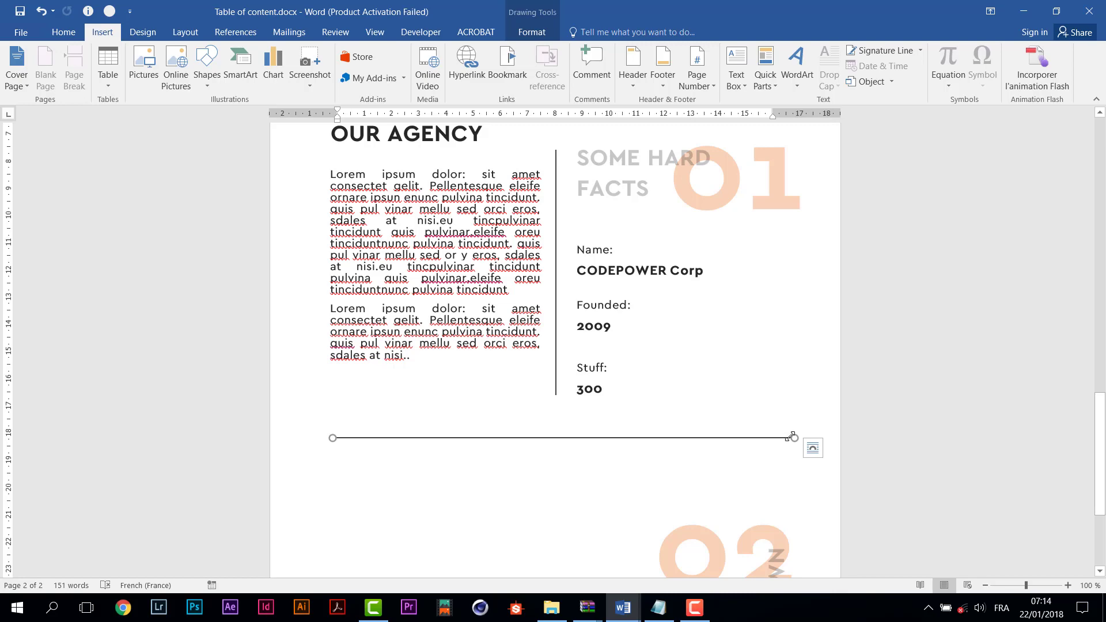
Step: Nudge the horizontal divider line slightly upward, closer to the columns, and deselect it
click(907, 371)
scroll(914, 377, up, 5)
scroll(918, 379, down, 7)
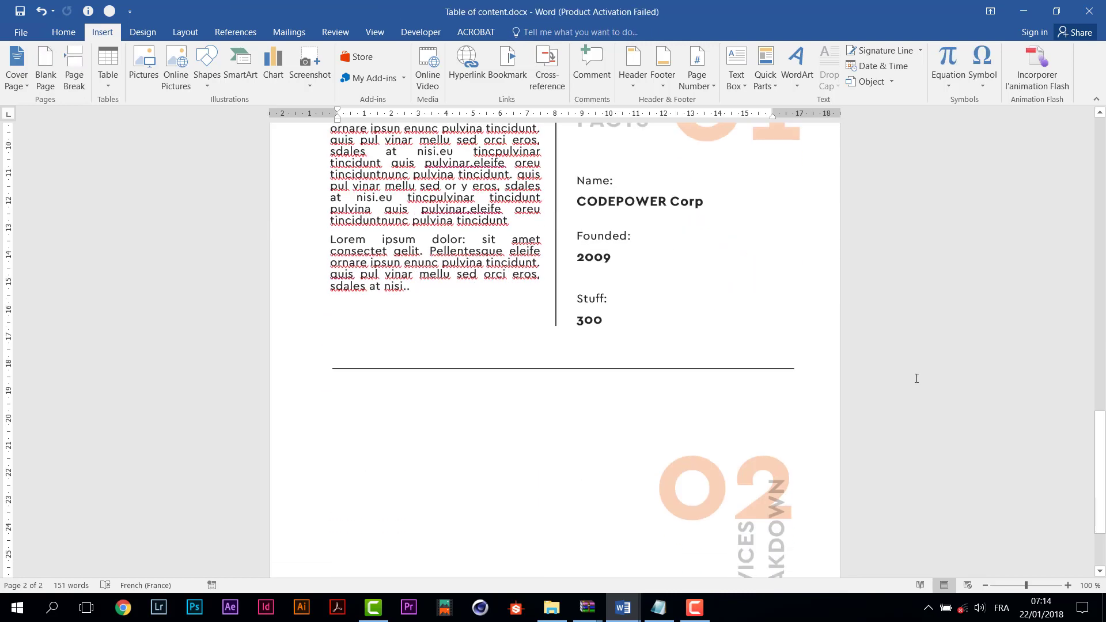
scroll(914, 388, down, 2)
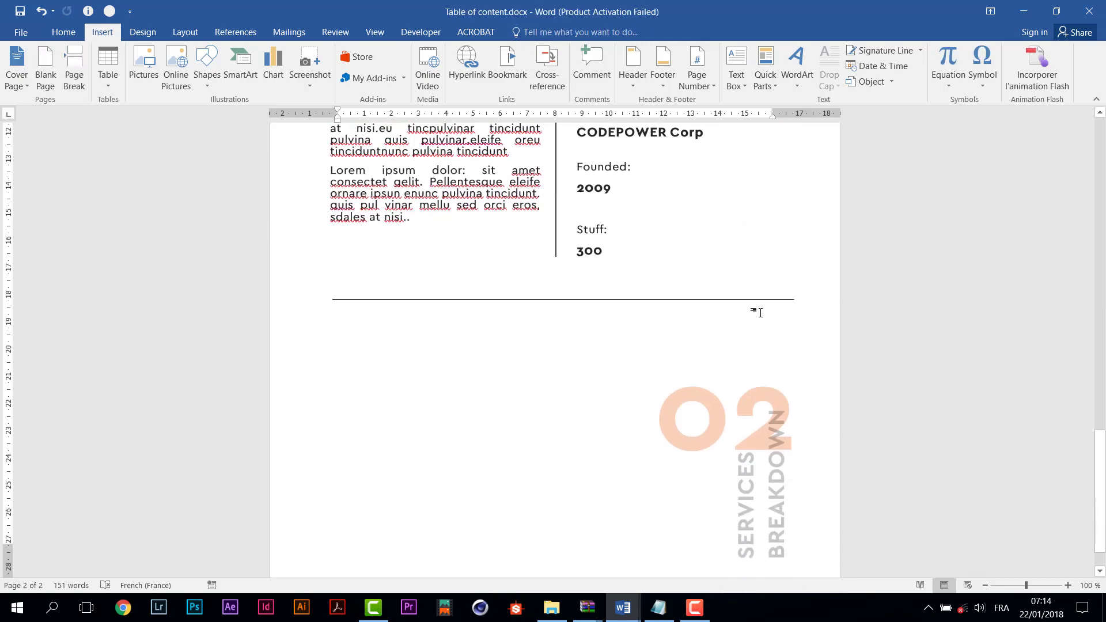
click(730, 299)
key(Up)
key(Up)
key(Up)
key(Up)
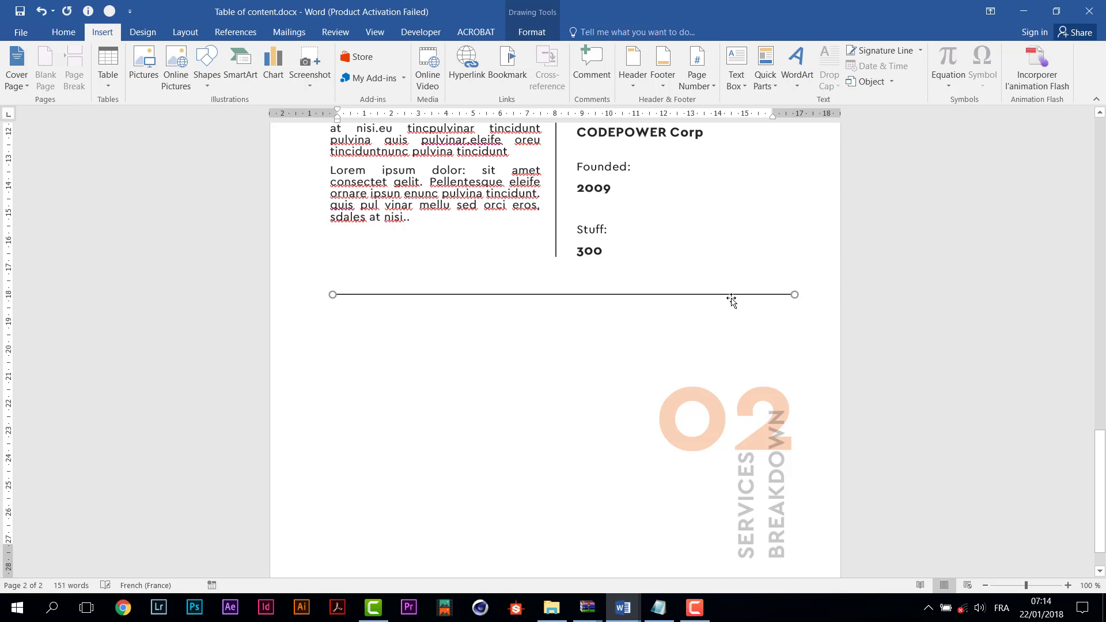
key(Delete)
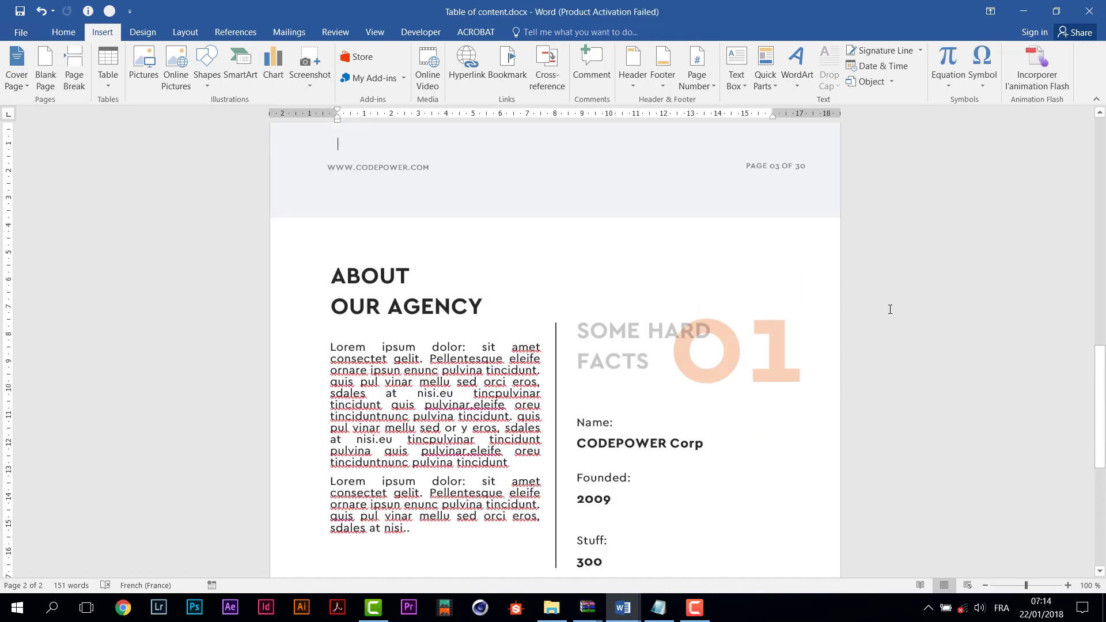
Step: Draw a rectangle about 8.64 cm high and 4.63 cm wide below the divider at the left margin, and remove its outline
scroll(890, 310, down, 6)
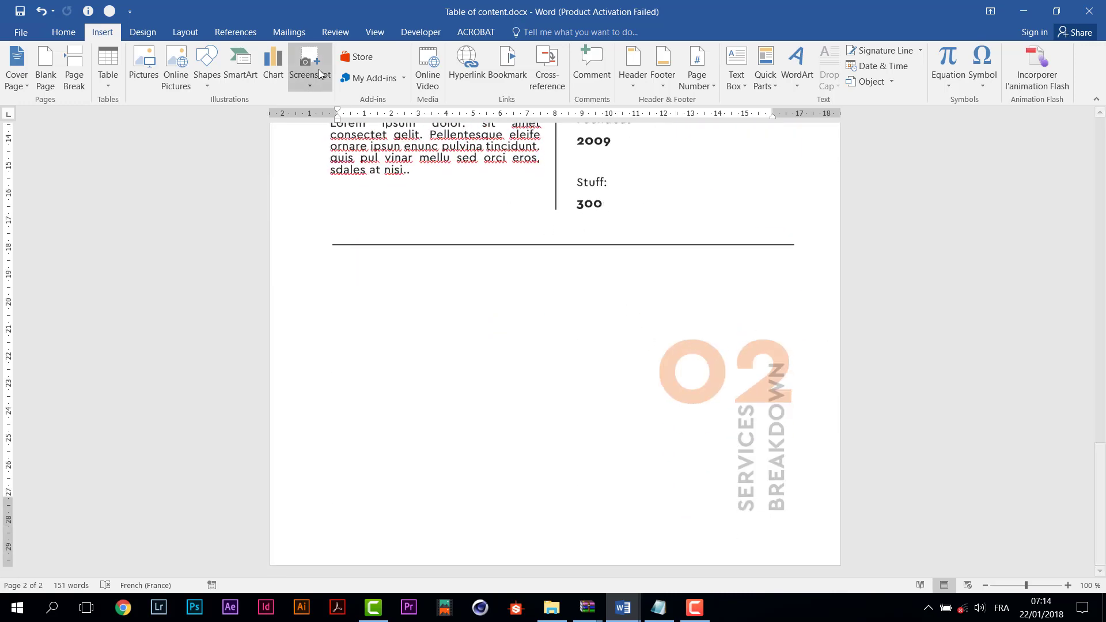
scroll(612, 268, up, 2)
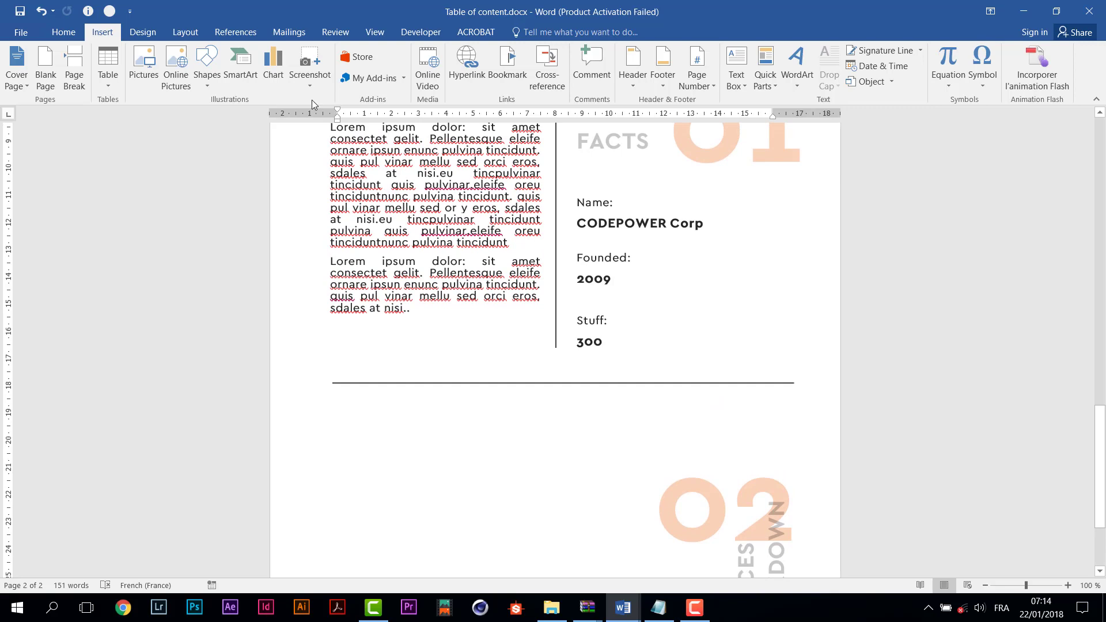
click(206, 86)
click(245, 131)
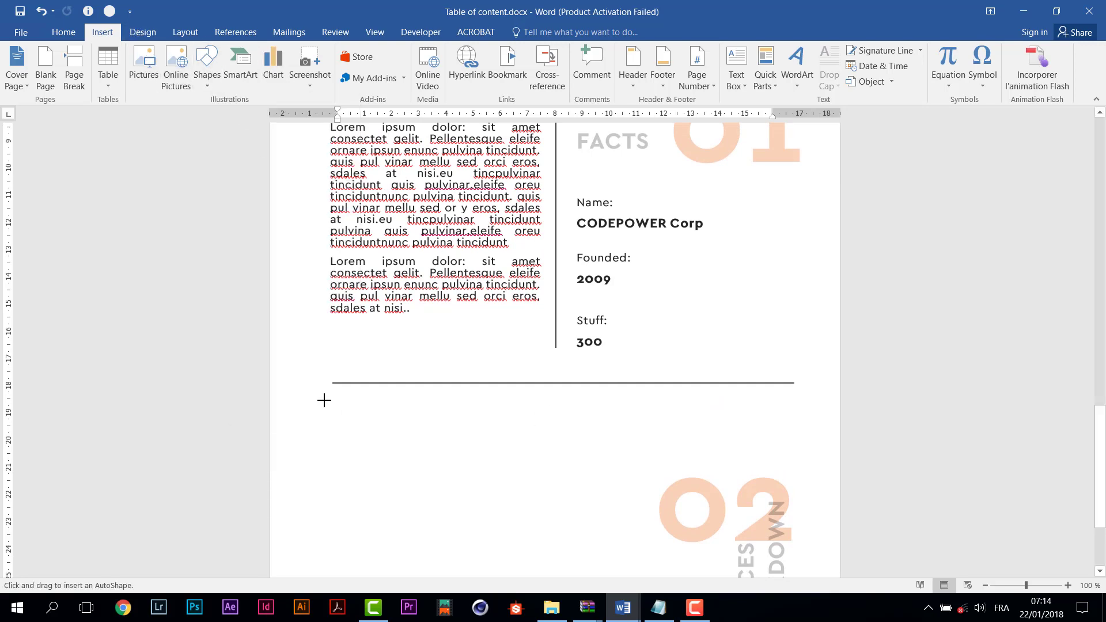
scroll(324, 400, down, 3)
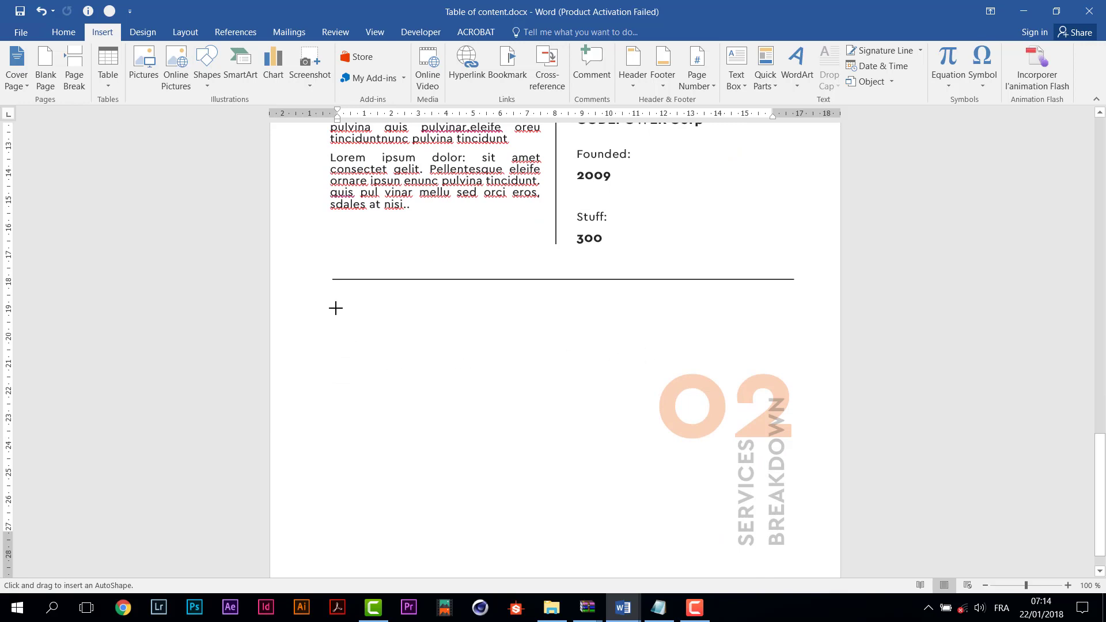
mouse_move(331, 319)
mouse_down()
mouse_move(409, 354)
mouse_move(461, 538)
mouse_move(510, 554)
mouse_move(459, 555)
mouse_up()
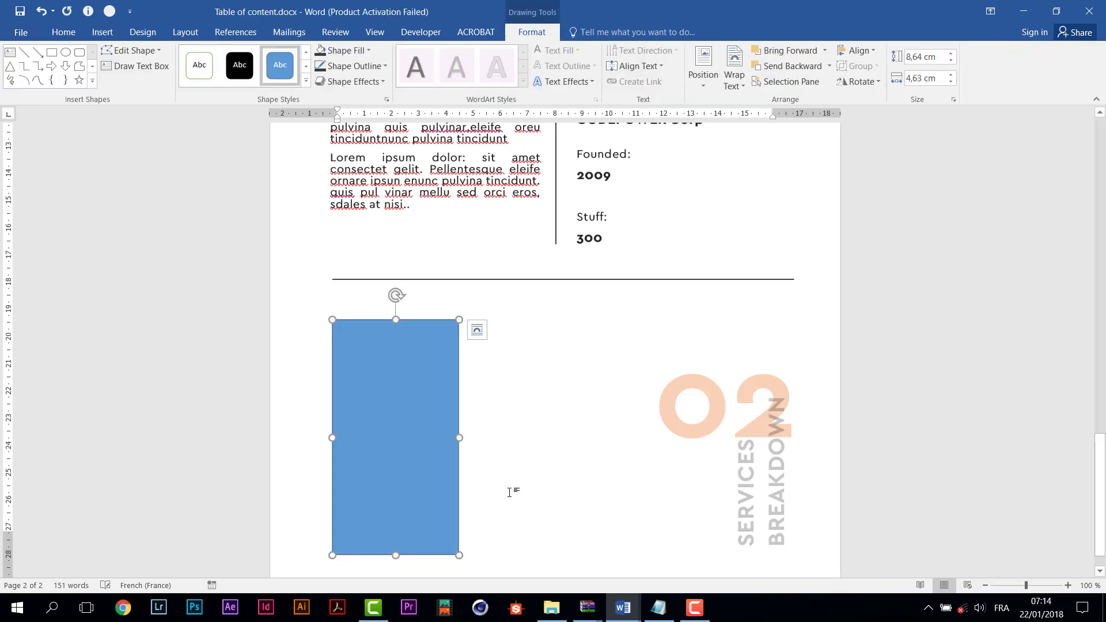
click(383, 67)
click(352, 188)
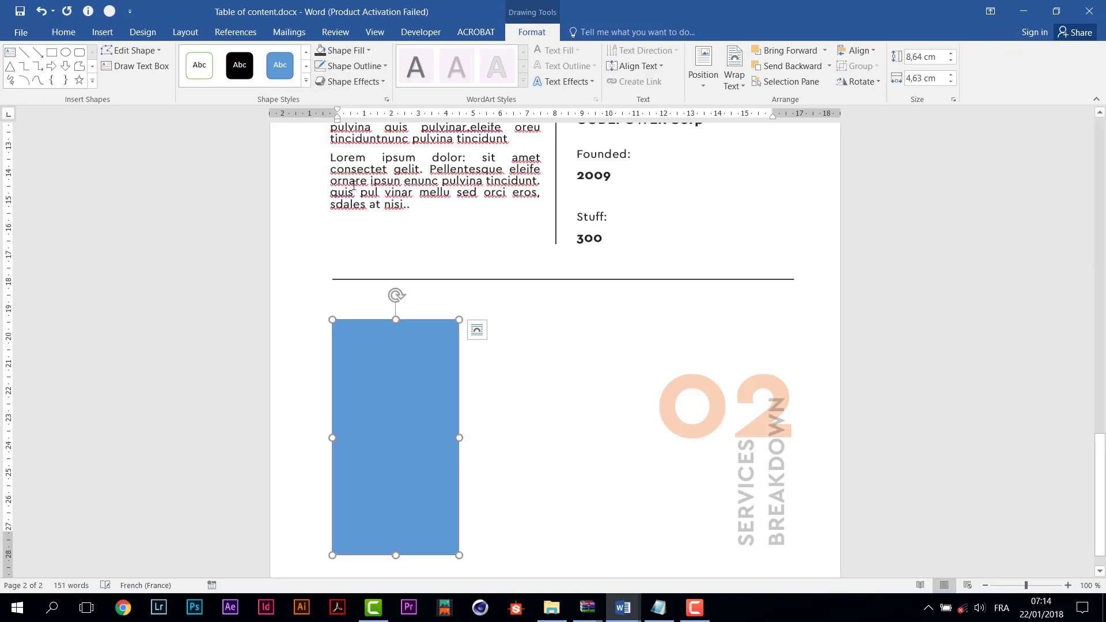
Step: Fill the rectangle below the divider with the lightest grey shade of the theme's white
click(366, 51)
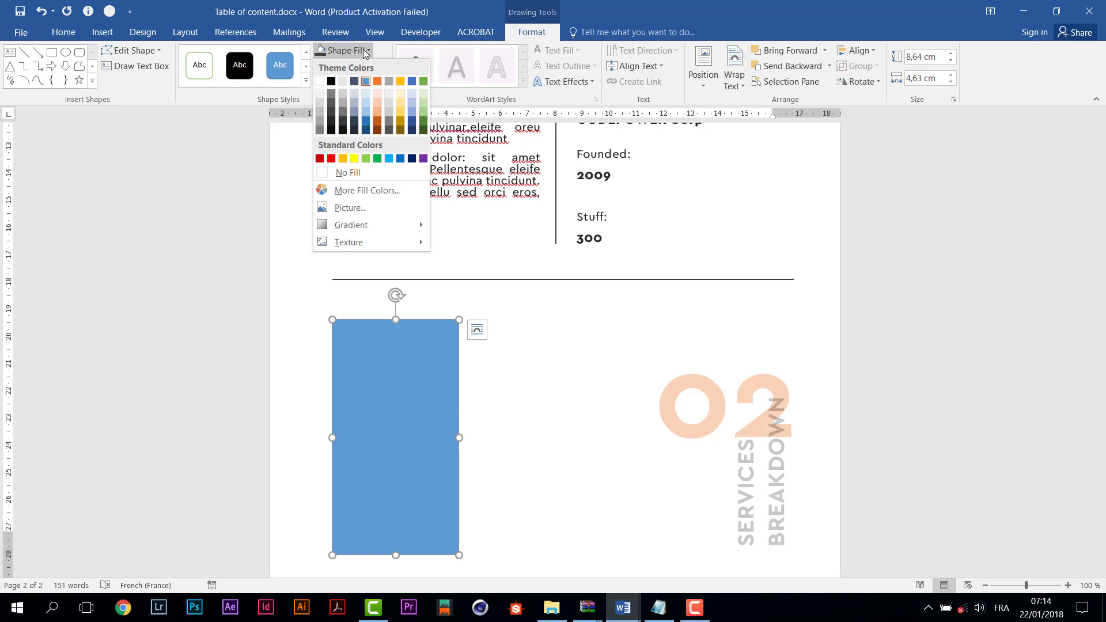
click(320, 95)
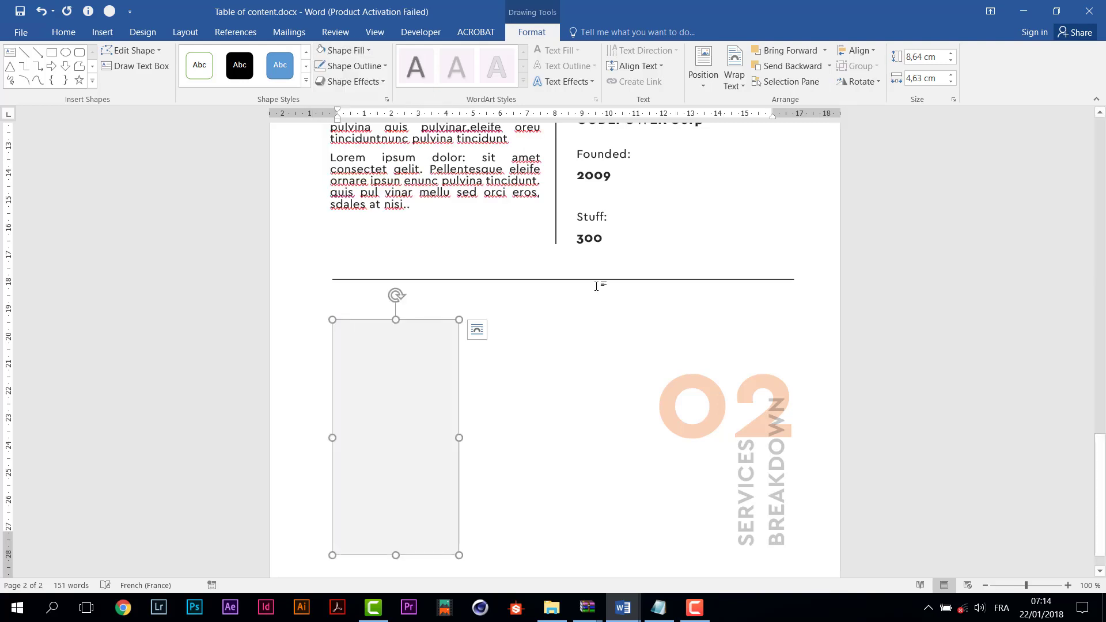
scroll(596, 287, down, 1)
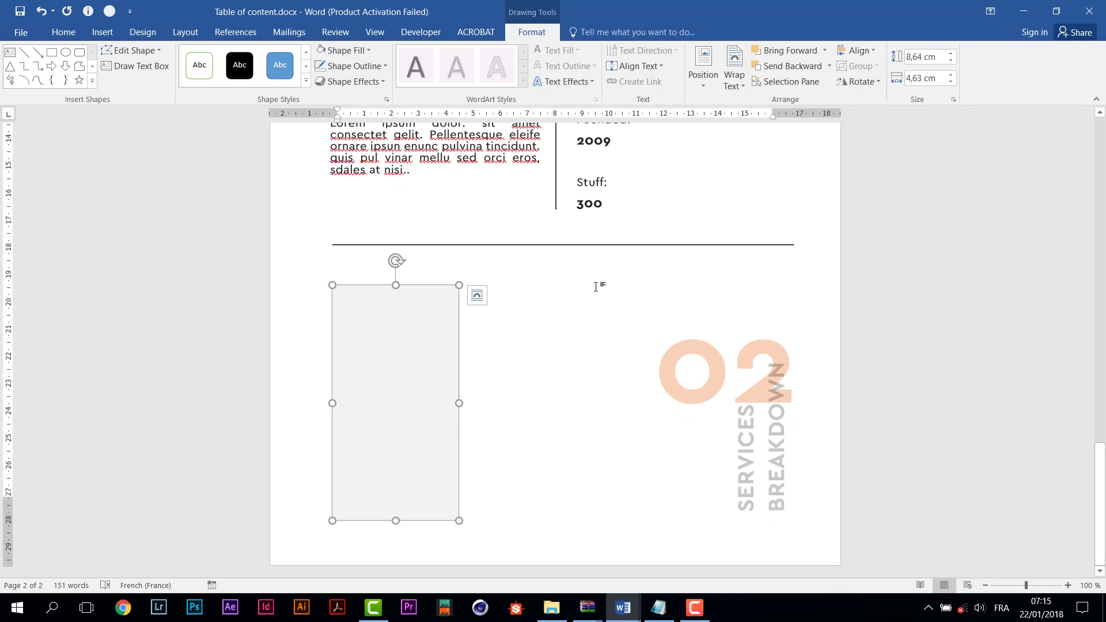
Step: Switch to Document1, copy the pen nib icon, paste it into Table of content.docx and place it beside the grey rectangle
click(659, 608)
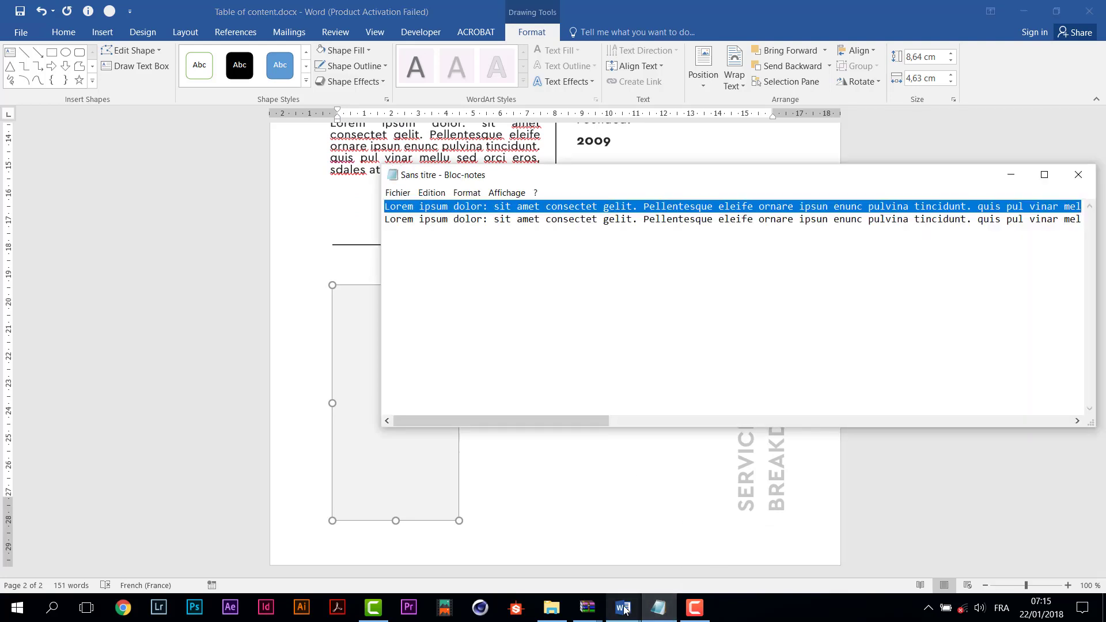
mouse_move(623, 608)
click(546, 547)
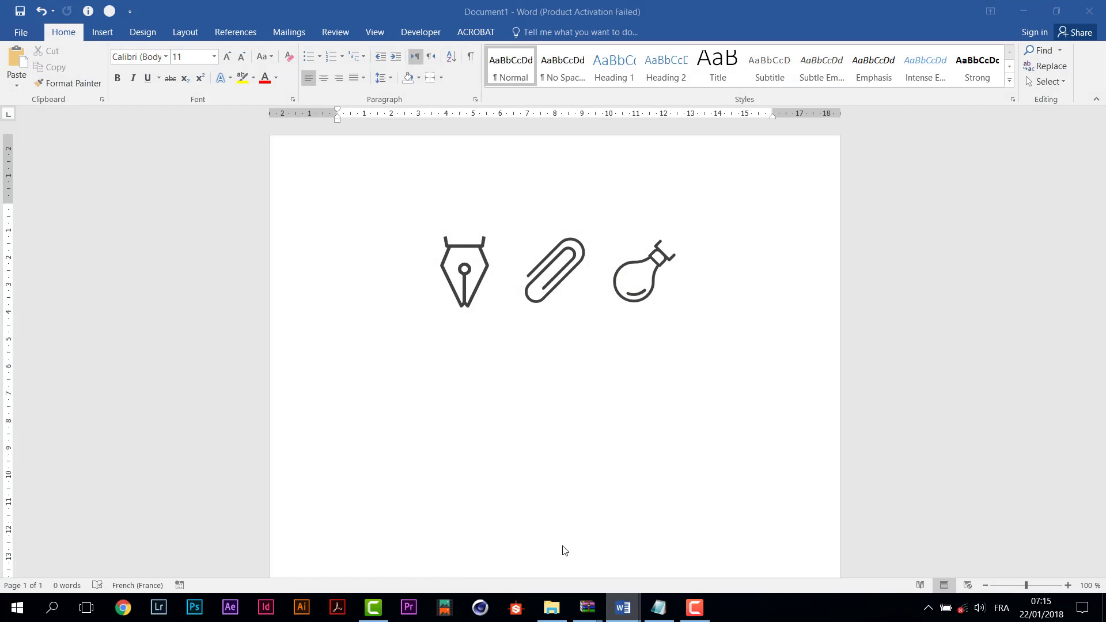
click(488, 258)
drag(477, 257, 436, 251)
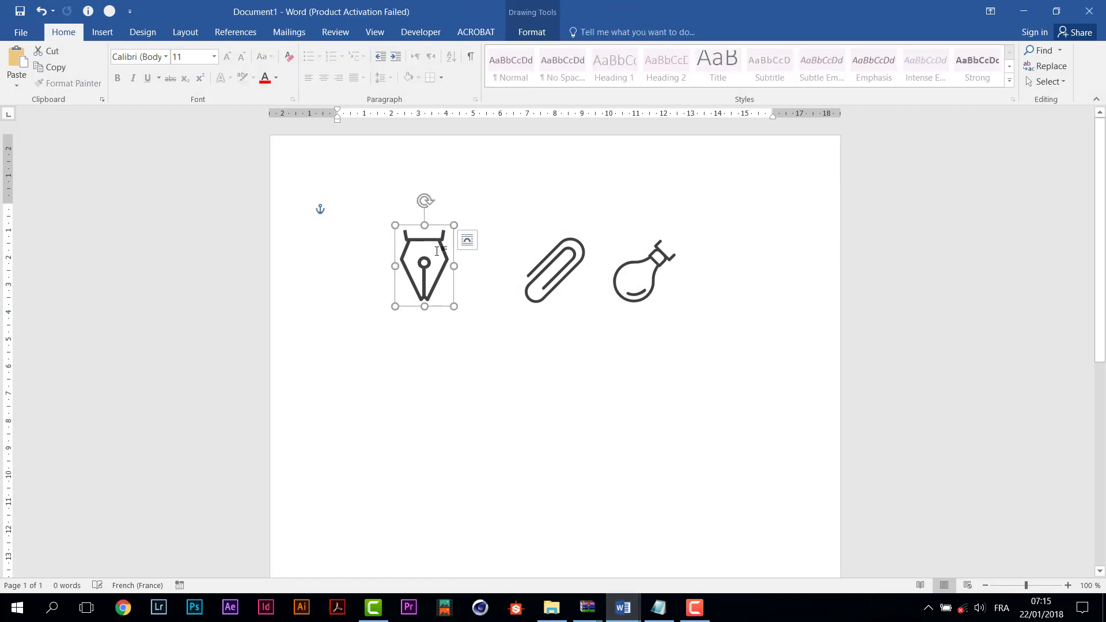
key(alt+Tab)
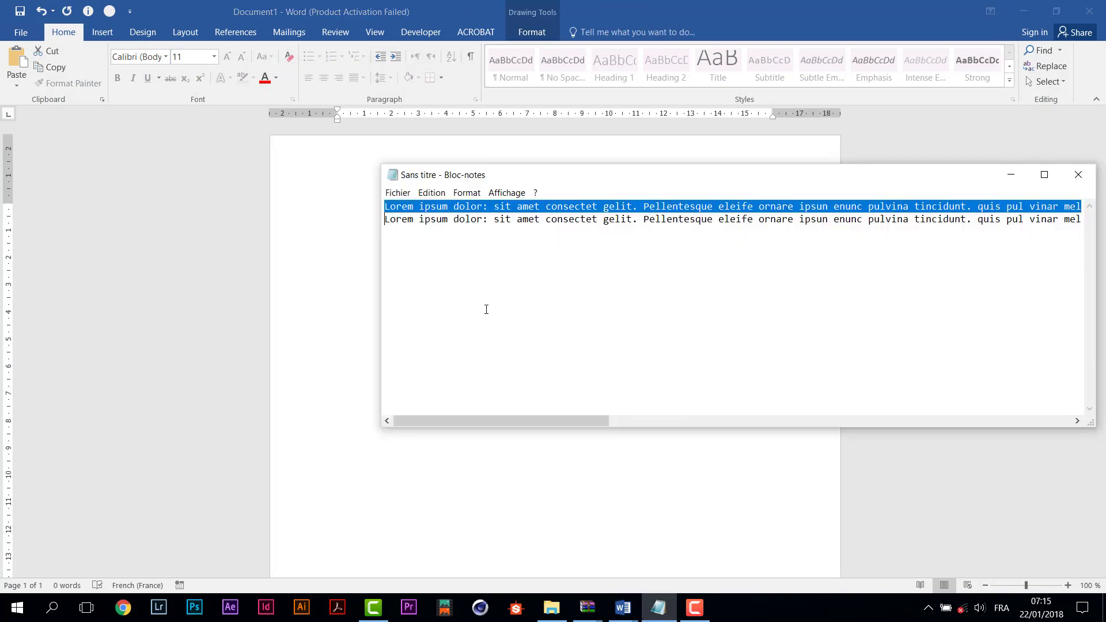
key(alt+Tab)
key(Tab)
key(ctrl+v)
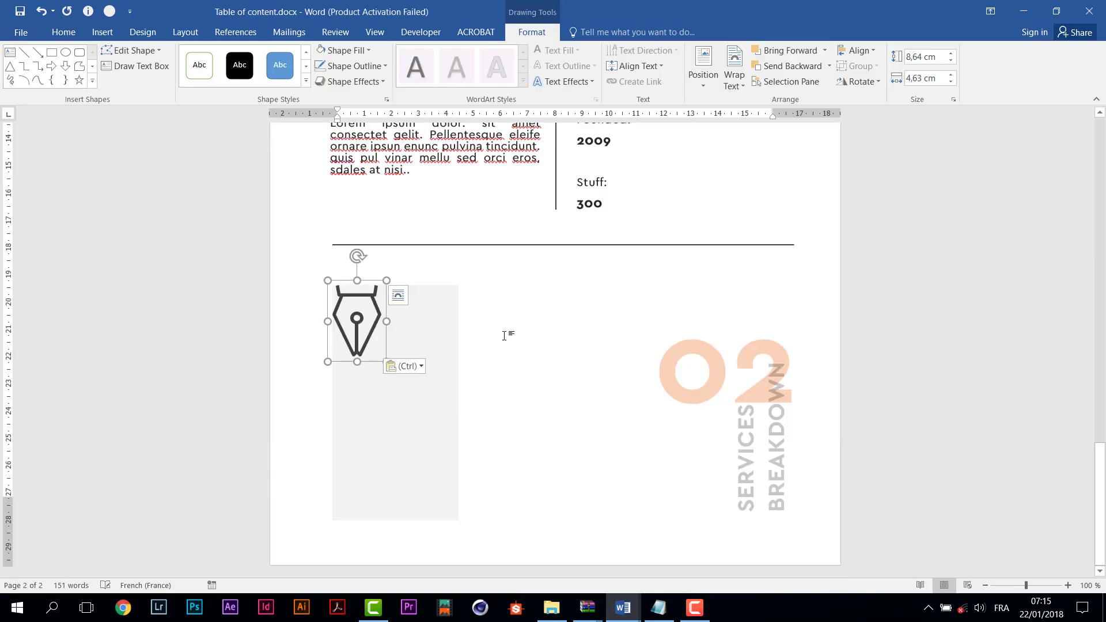
drag(376, 284, 558, 274)
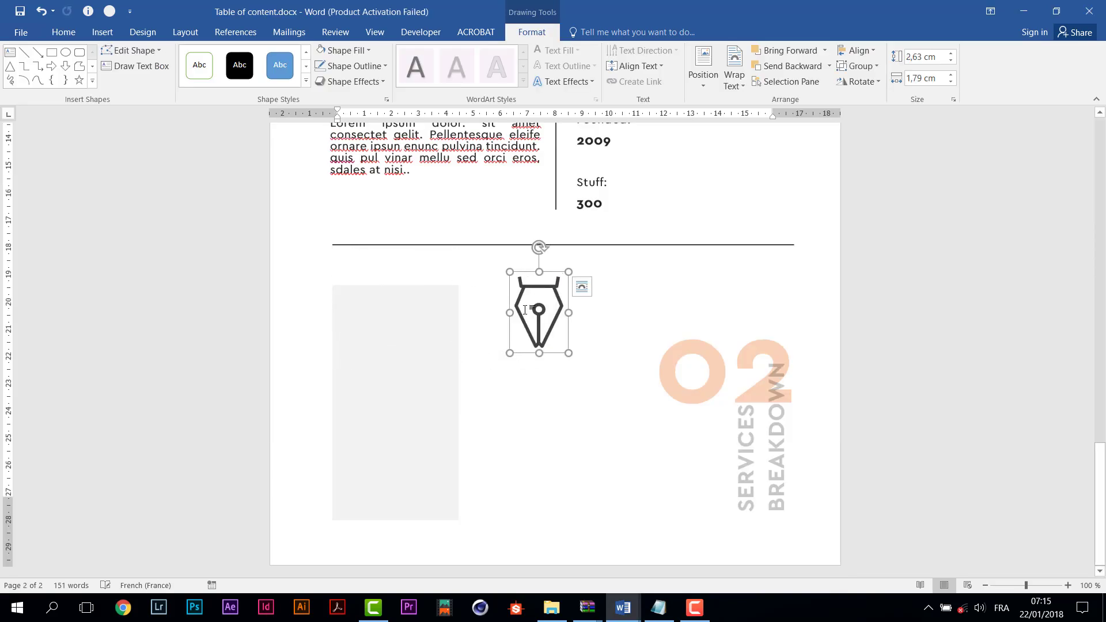
Step: Shrink the pen nib icon to about 1.38 cm by 0.94 cm and move it onto the upper part of the grey rectangle
click(365, 53)
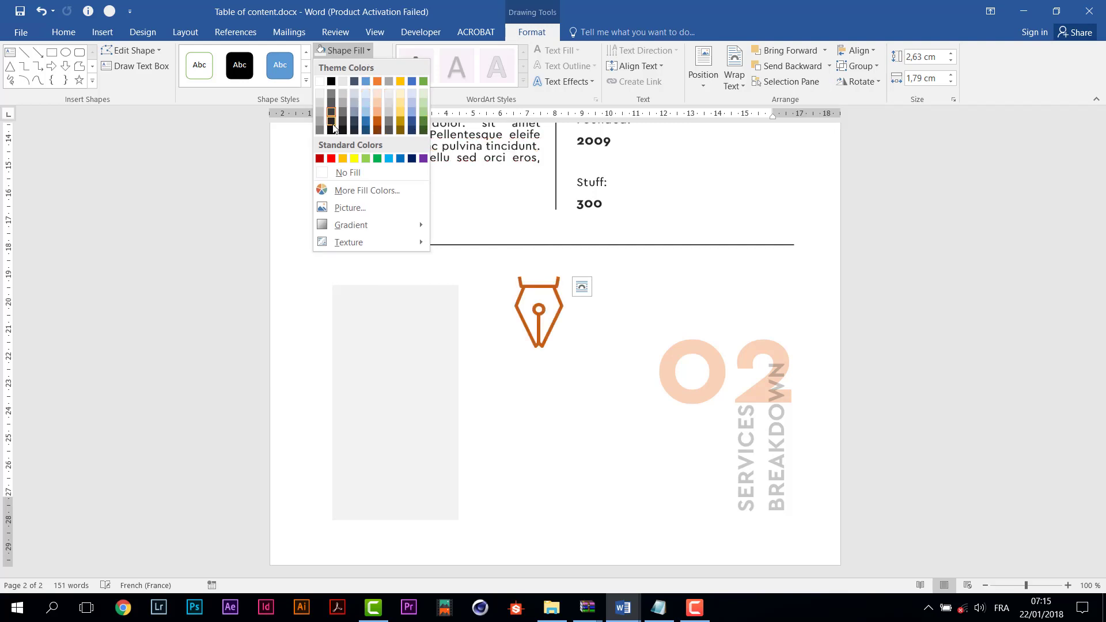
click(548, 295)
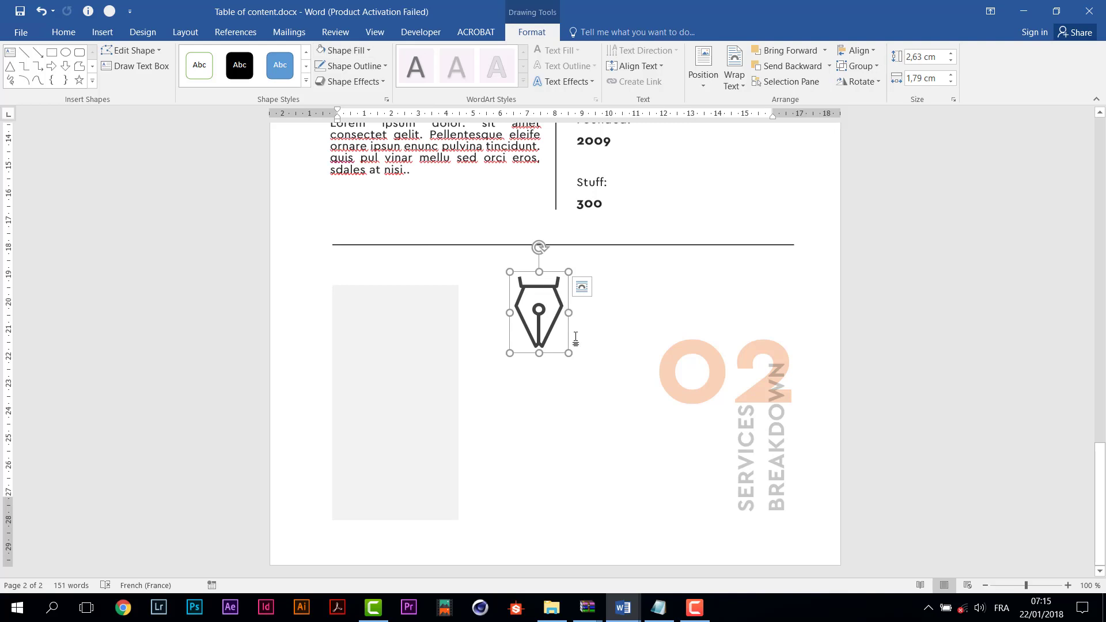
drag(569, 351, 537, 313)
drag(535, 271, 435, 297)
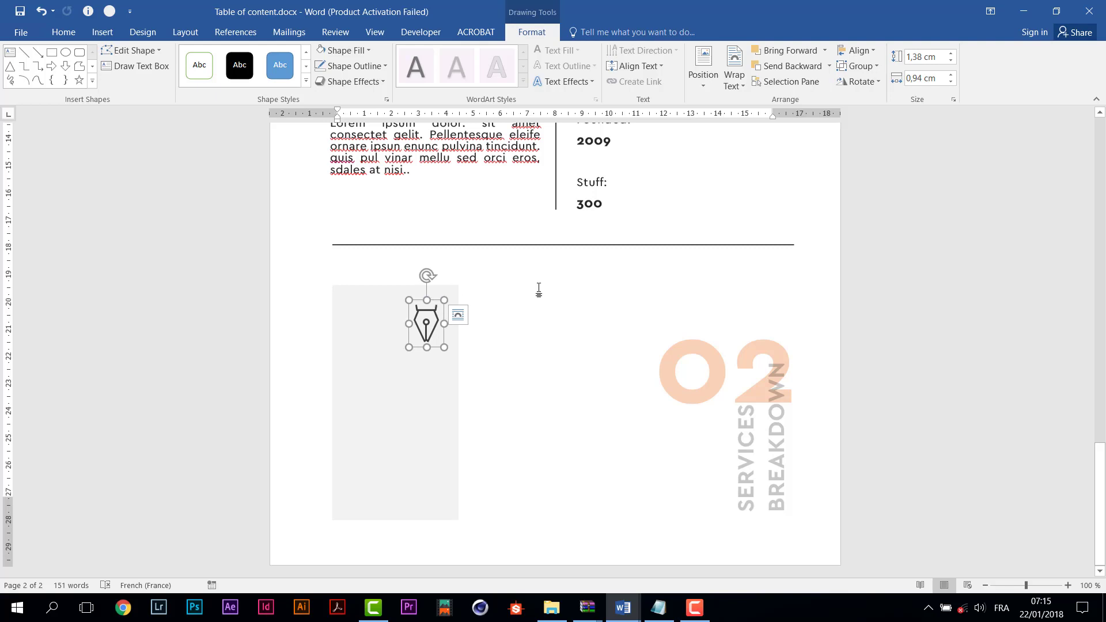
Step: Place a copy of the "300" text box under the pen nib icon and narrow it to about 4.02 cm to fit the rectangle
click(616, 200)
click(644, 199)
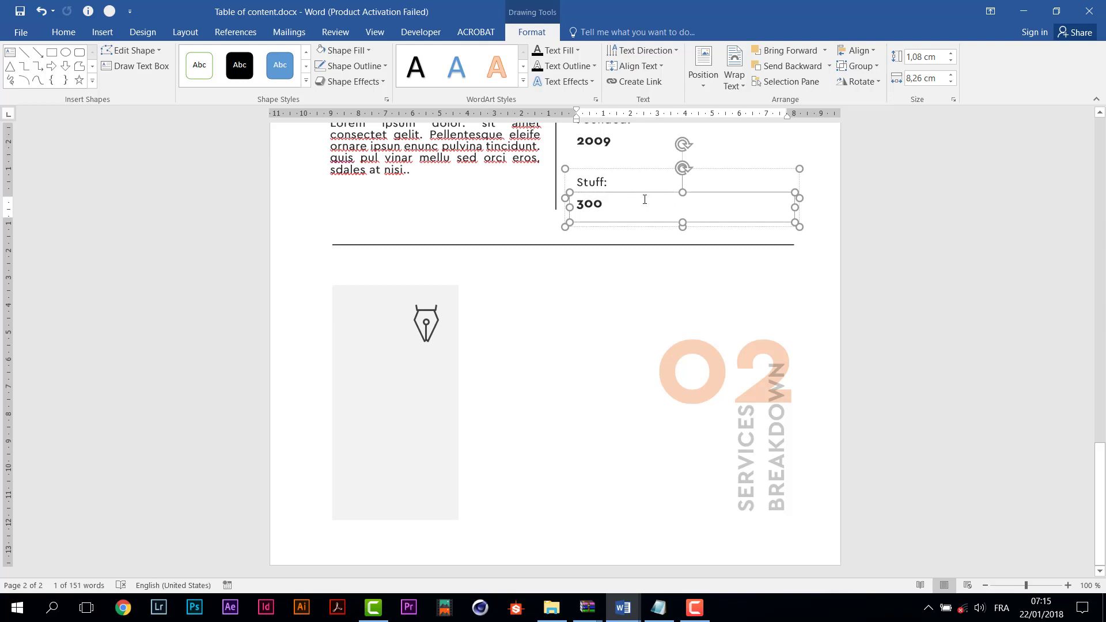
click(436, 327)
key(ctrl+v)
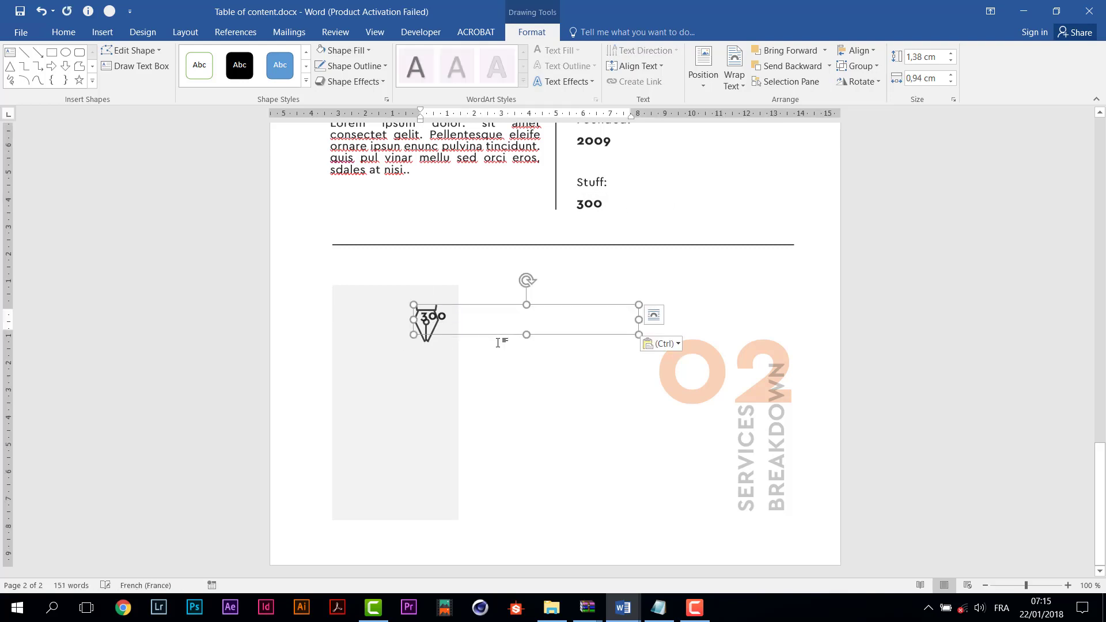
drag(488, 313, 415, 360)
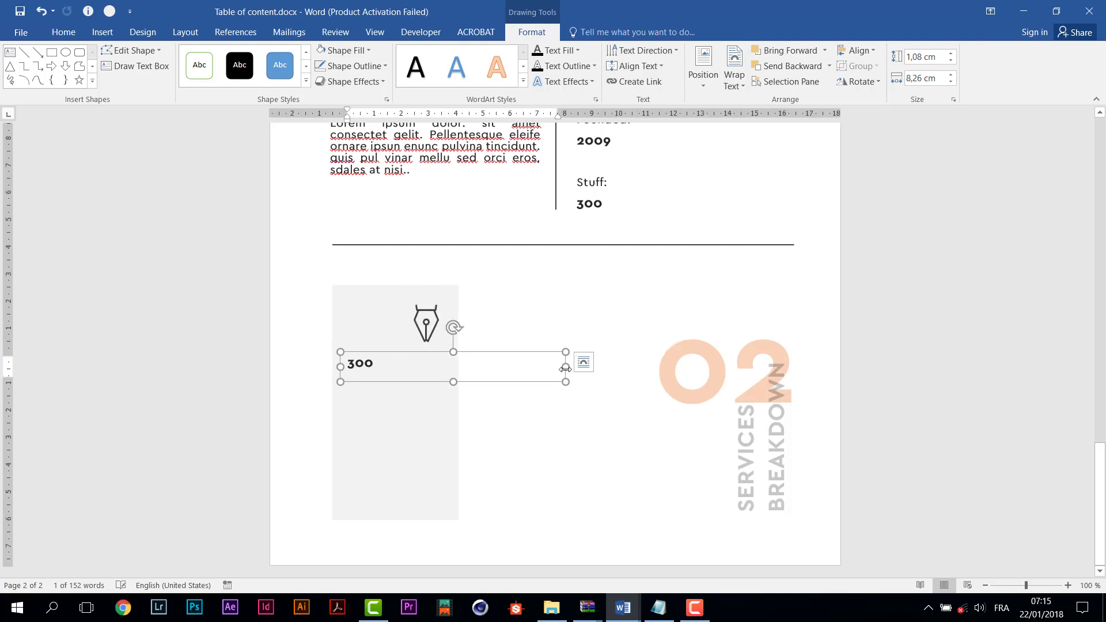
drag(566, 368, 450, 365)
Step: Replace the copied text with "GRAPHIC DESIGN" and set its font size to 10
key(ctrl+a)
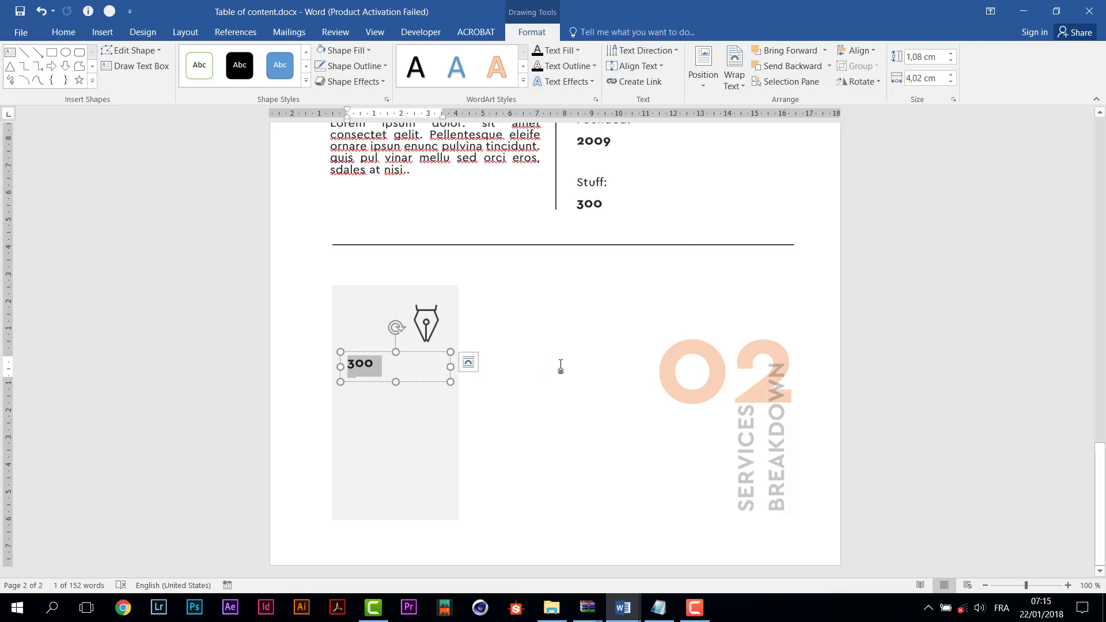
text(GRAPHI)
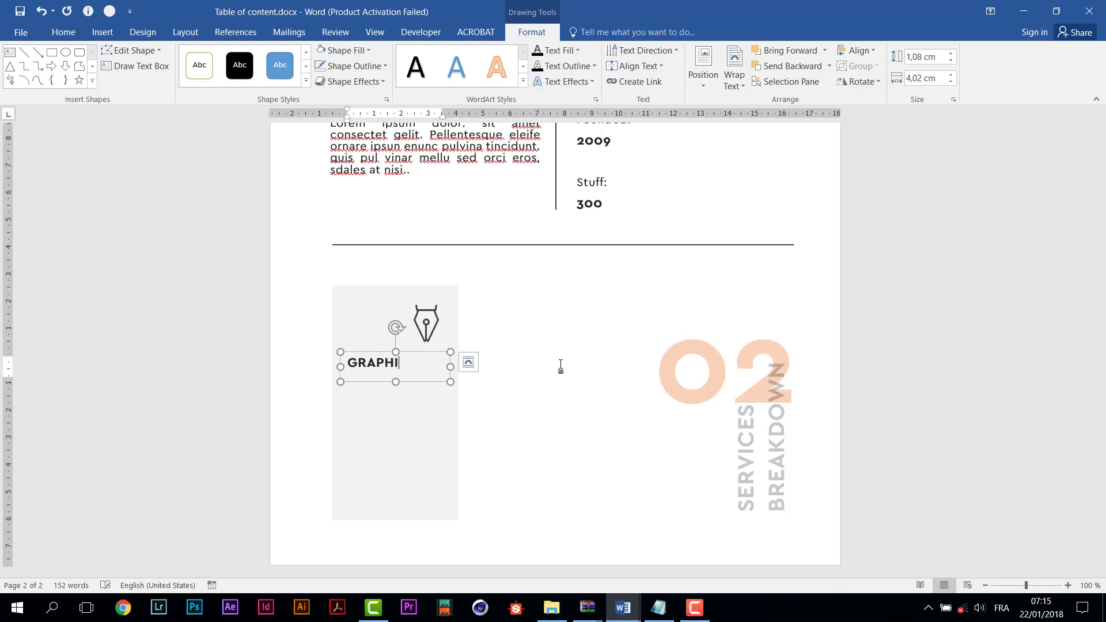
text(C DESIGN)
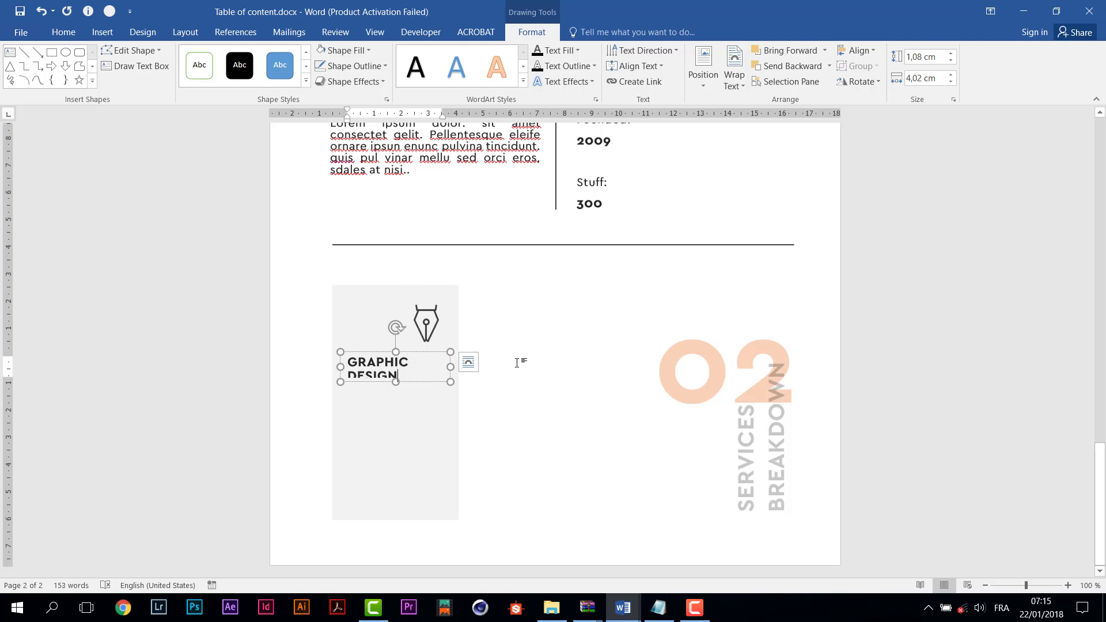
key(ctrl+a)
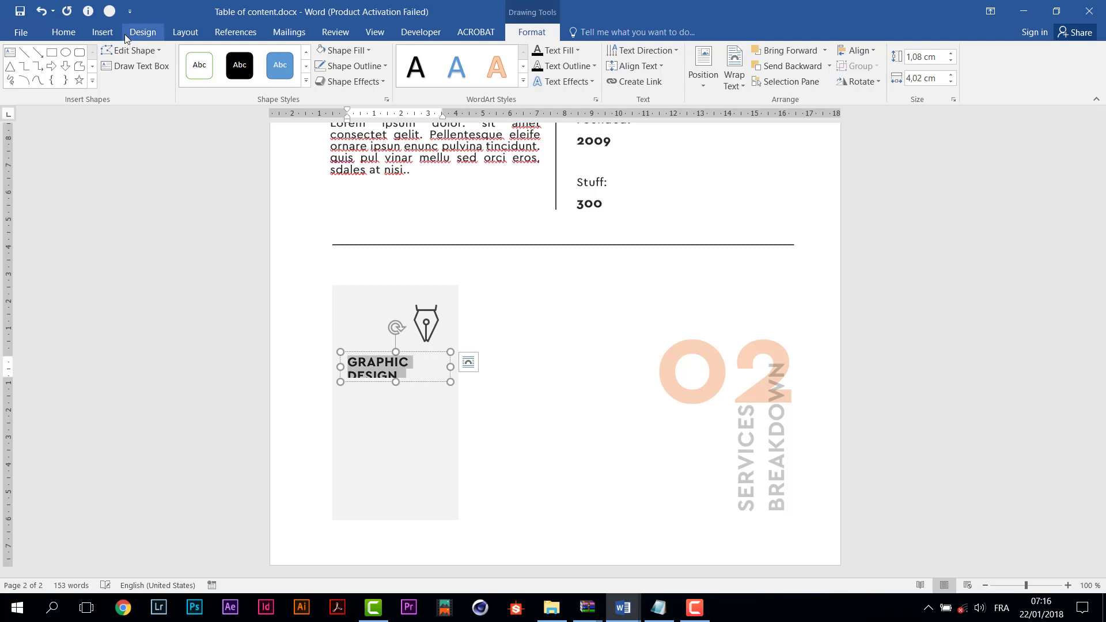
click(63, 31)
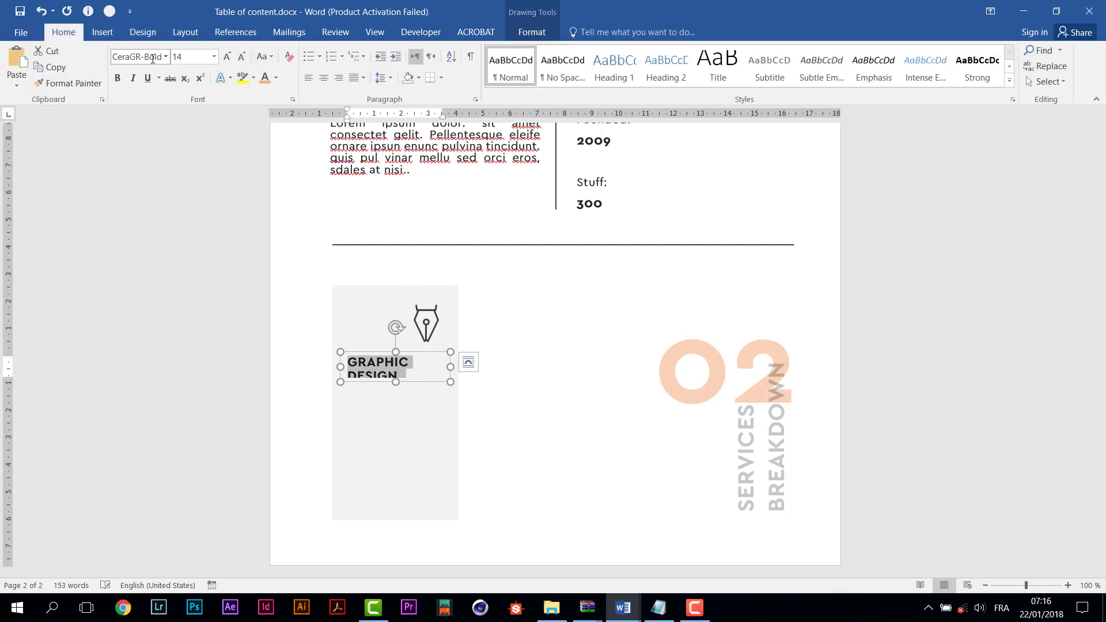
click(185, 56)
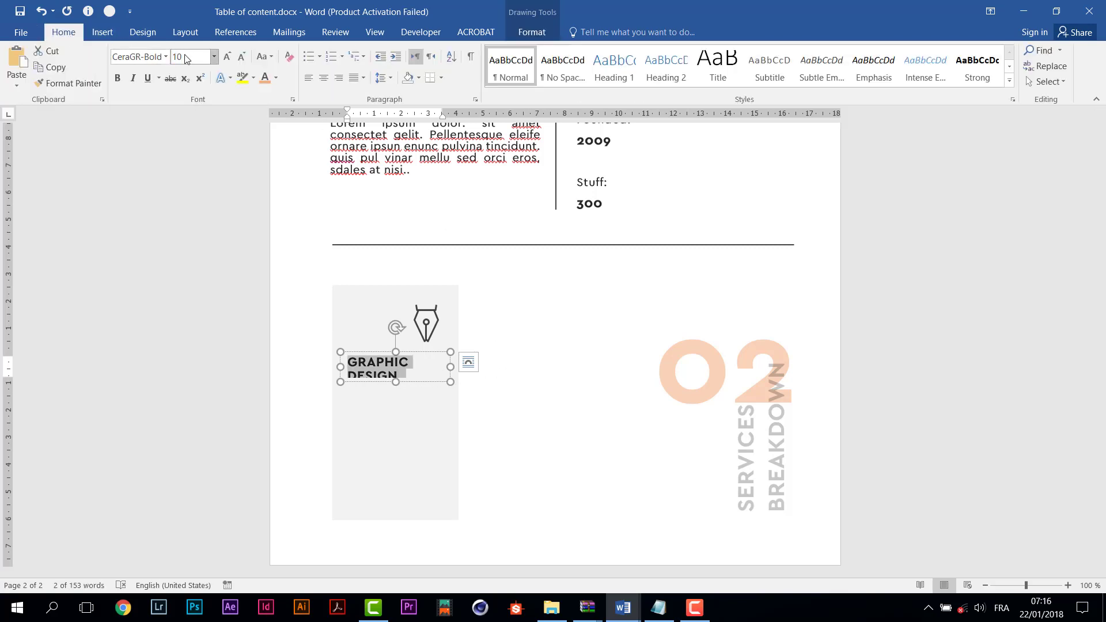
key(Return)
Step: Lower the "GRAPHIC DESIGN" text box slightly, centre its text and deselect it
click(430, 398)
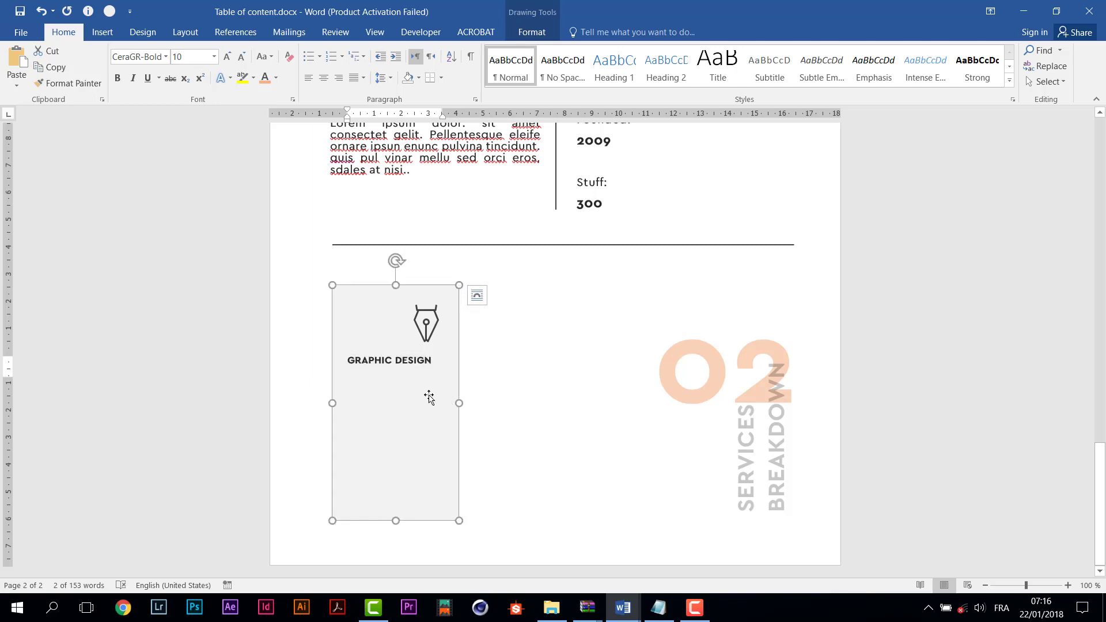
click(408, 357)
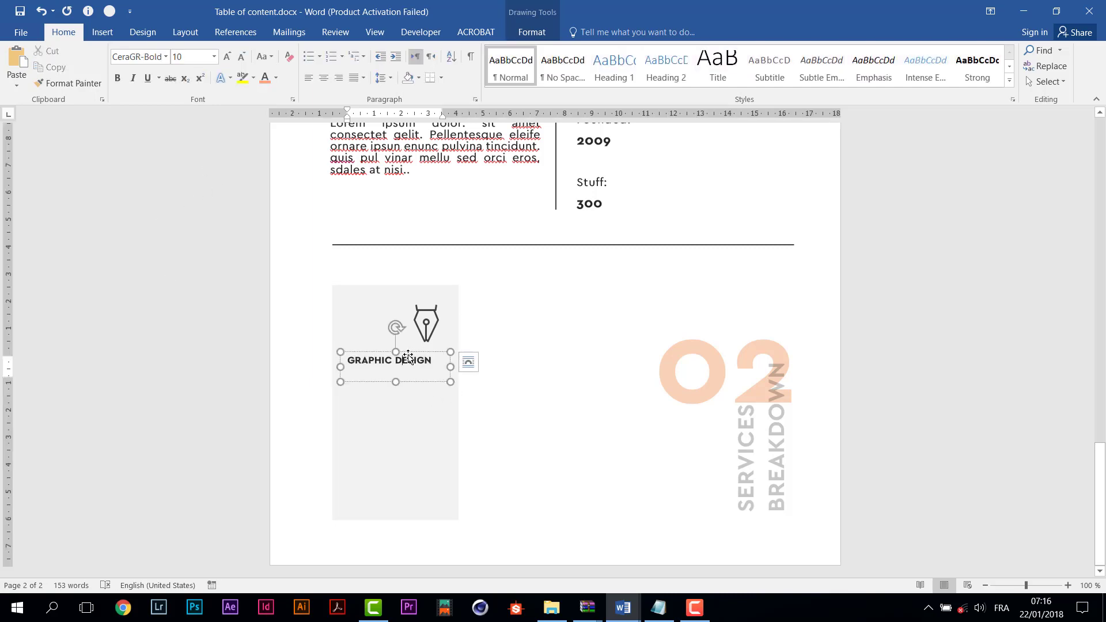
drag(408, 357, 445, 357)
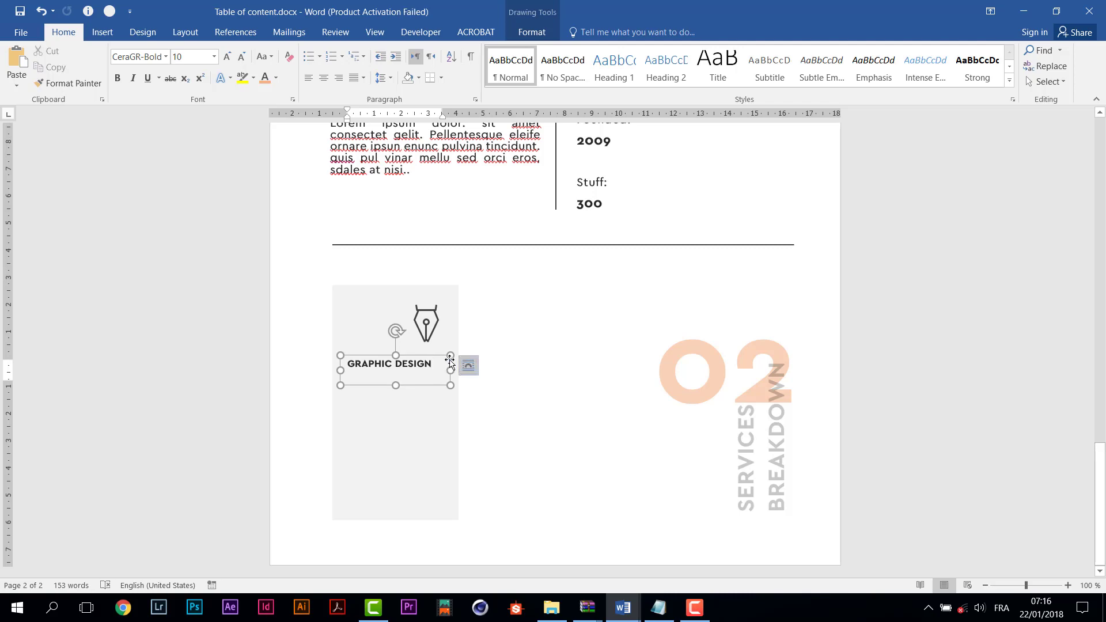
key(ctrl+a)
click(323, 78)
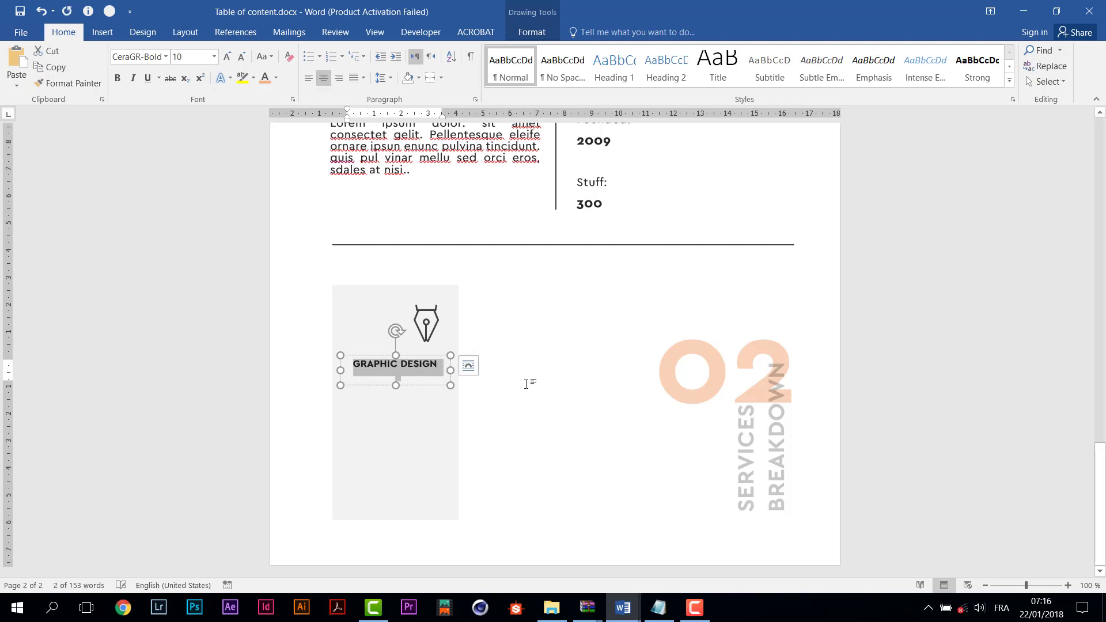
click(526, 383)
scroll(526, 404, down, 5)
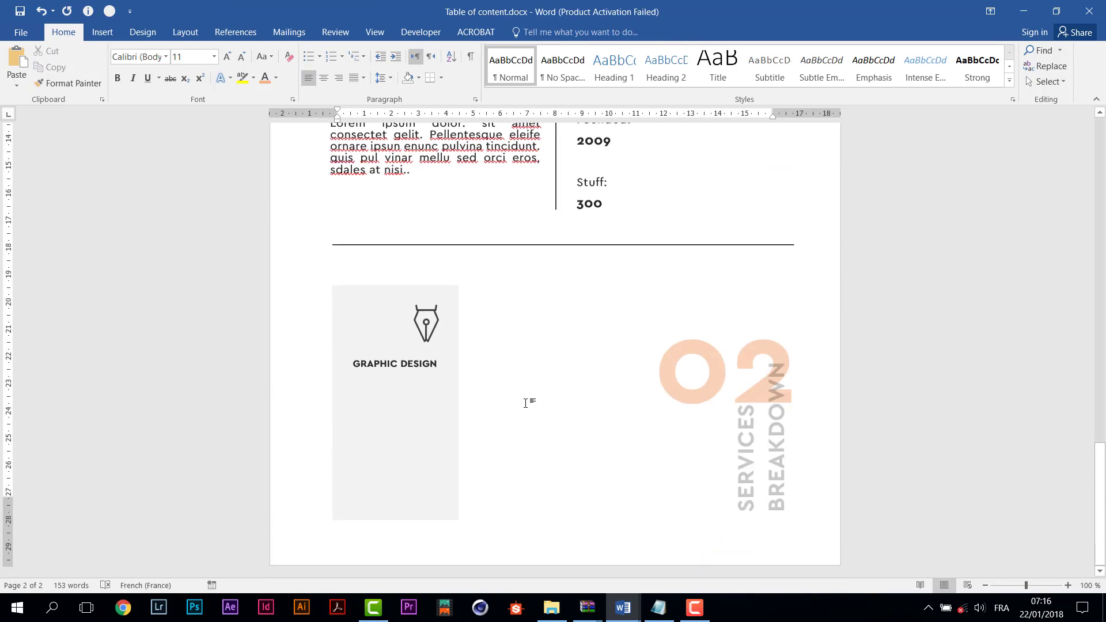
Step: Move the pen nib icon horizontally so that it sits centred above the "GRAPHIC DESIGN" heading
click(433, 311)
drag(438, 301, 407, 300)
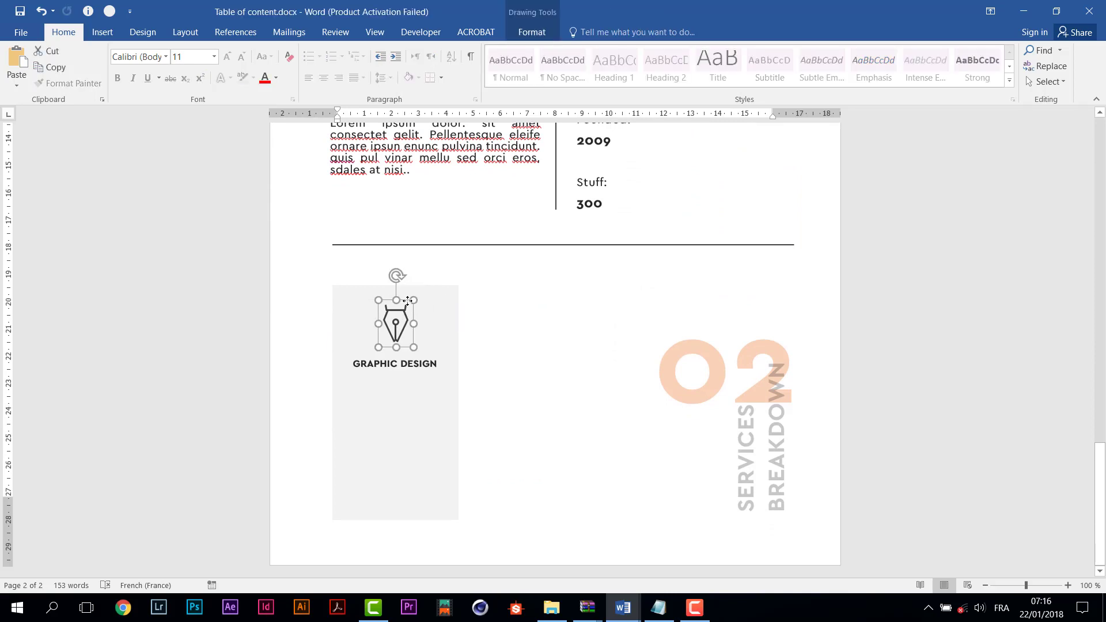
click(506, 372)
Step: Duplicate the agency body text box and move the copy down over the grey rectangle in the services section
scroll(506, 372, down, 5)
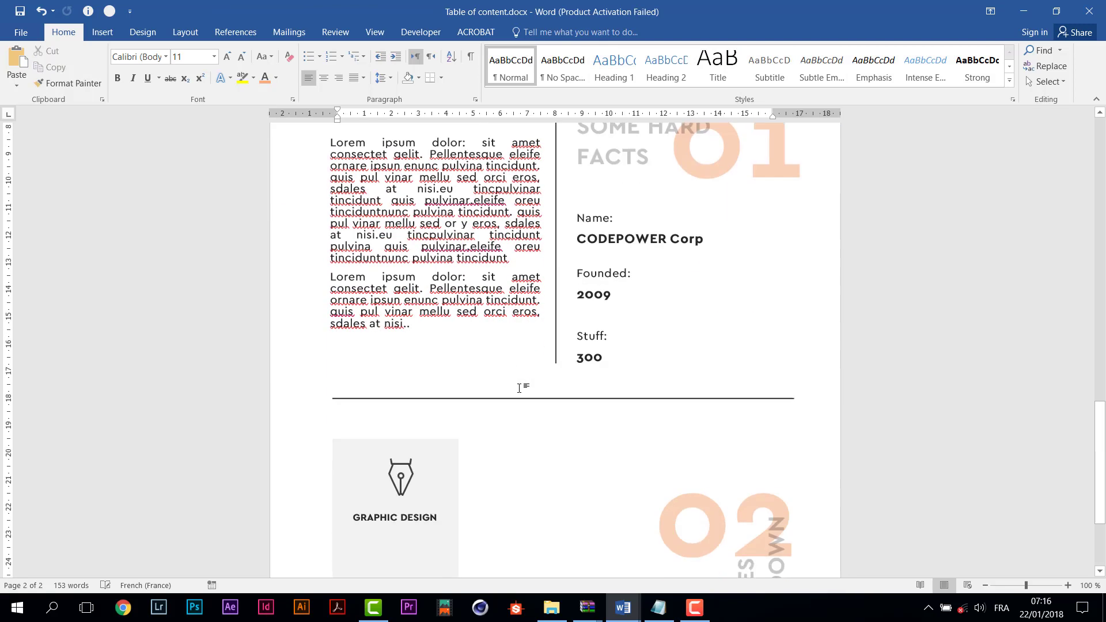
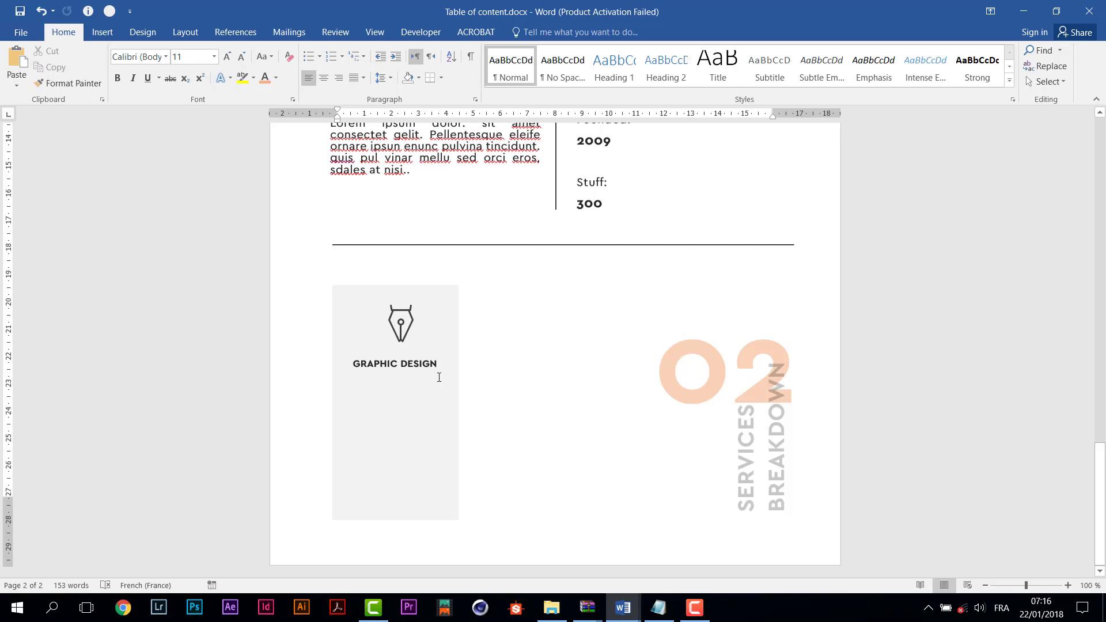
scroll(424, 221, up, 7)
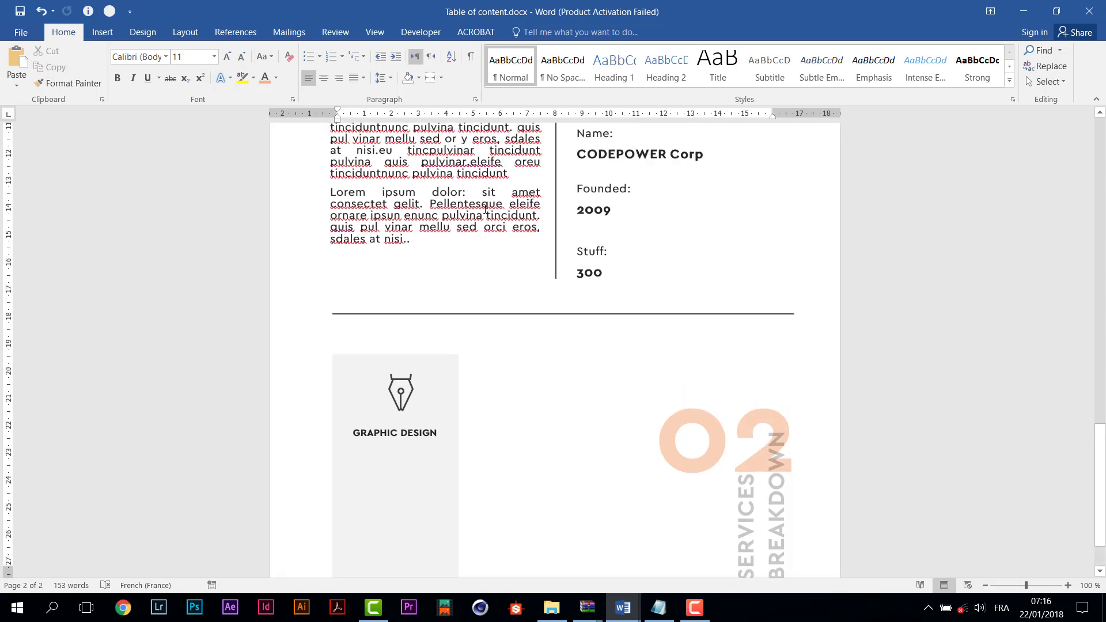
click(424, 221)
click(505, 187)
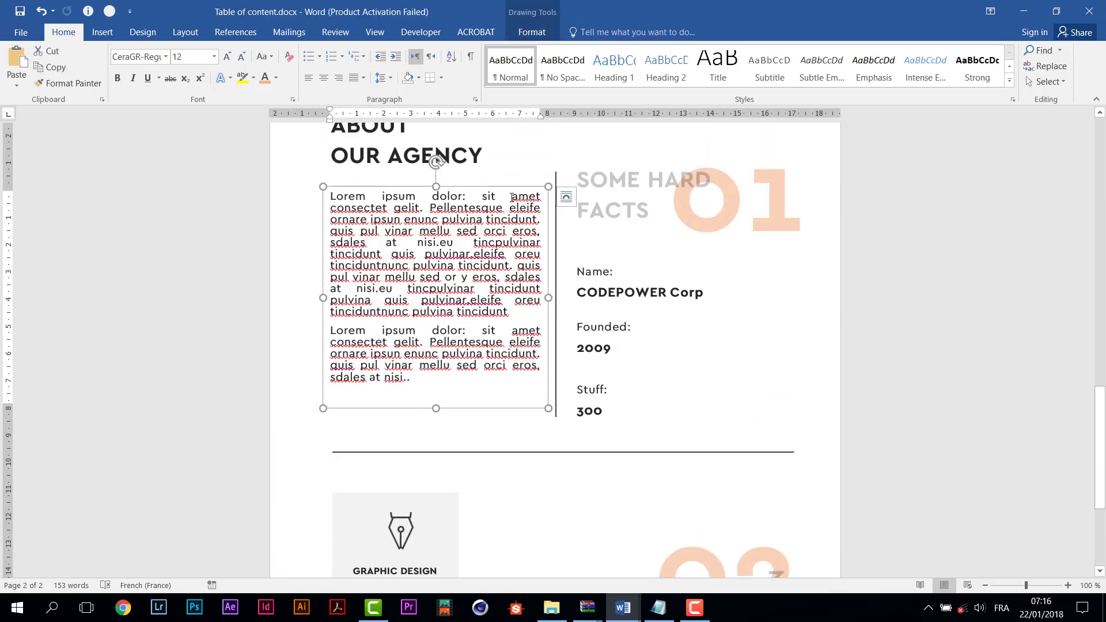
key(ctrl+v)
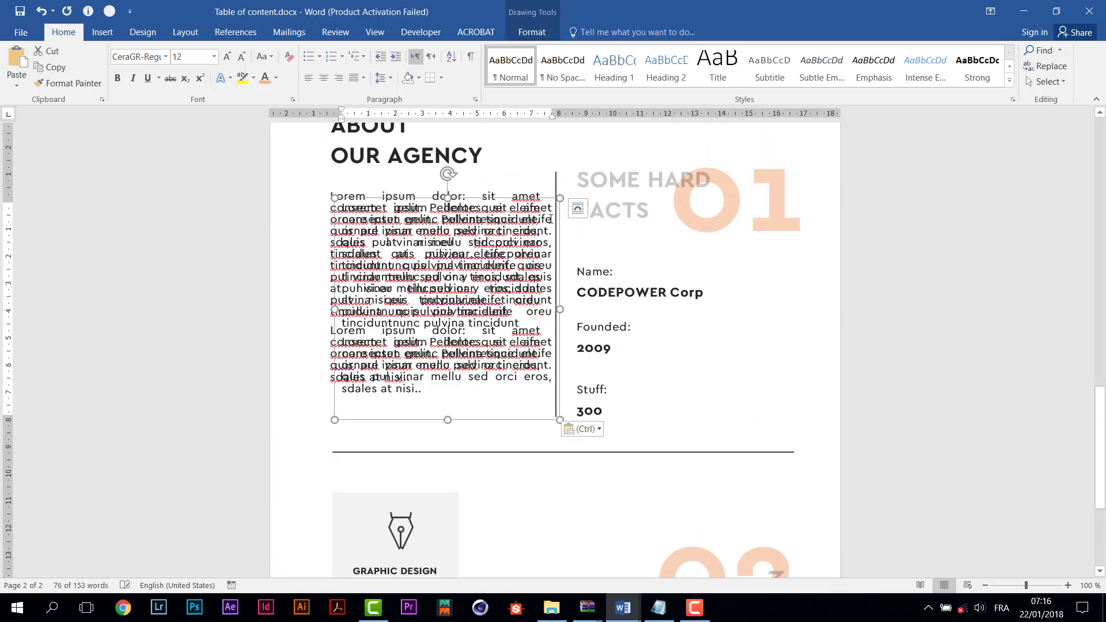
drag(514, 204, 528, 392)
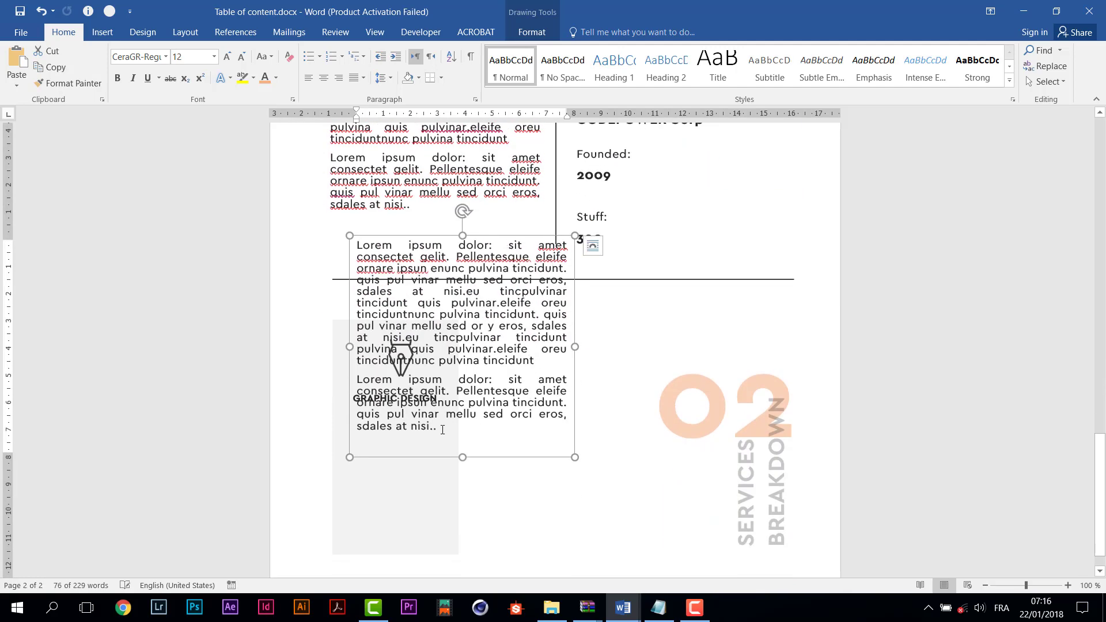
drag(501, 237, 516, 326)
Step: Delete the second half of the copied body text, from after "sdales" to the end, and left-align the rest
scroll(516, 326, down, 1)
drag(497, 484, 370, 392)
key(Delete)
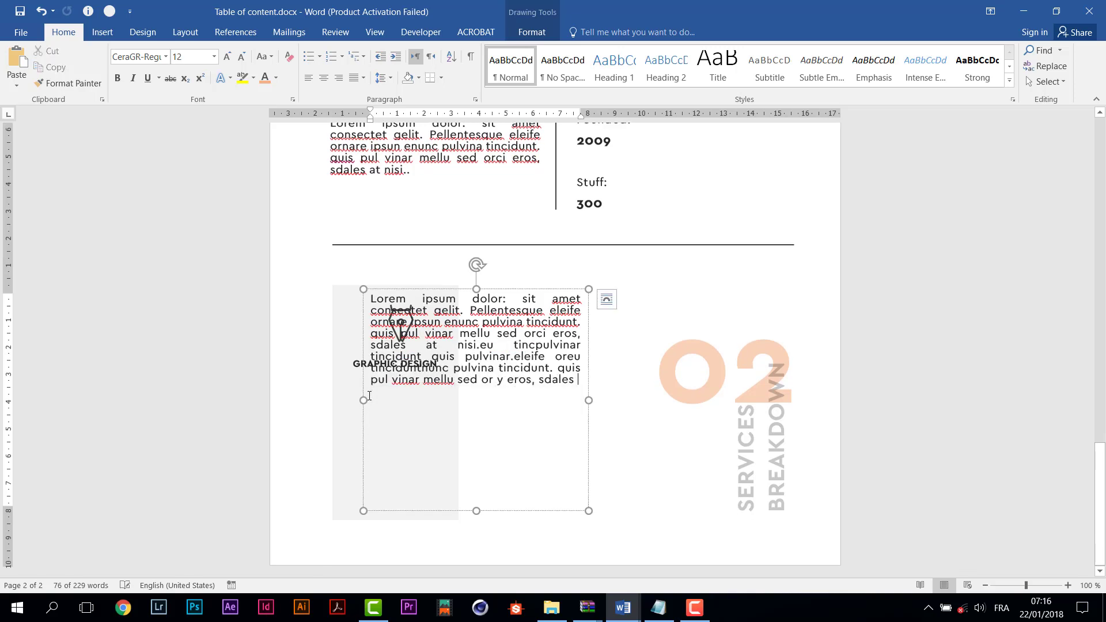
key(ctrl+a)
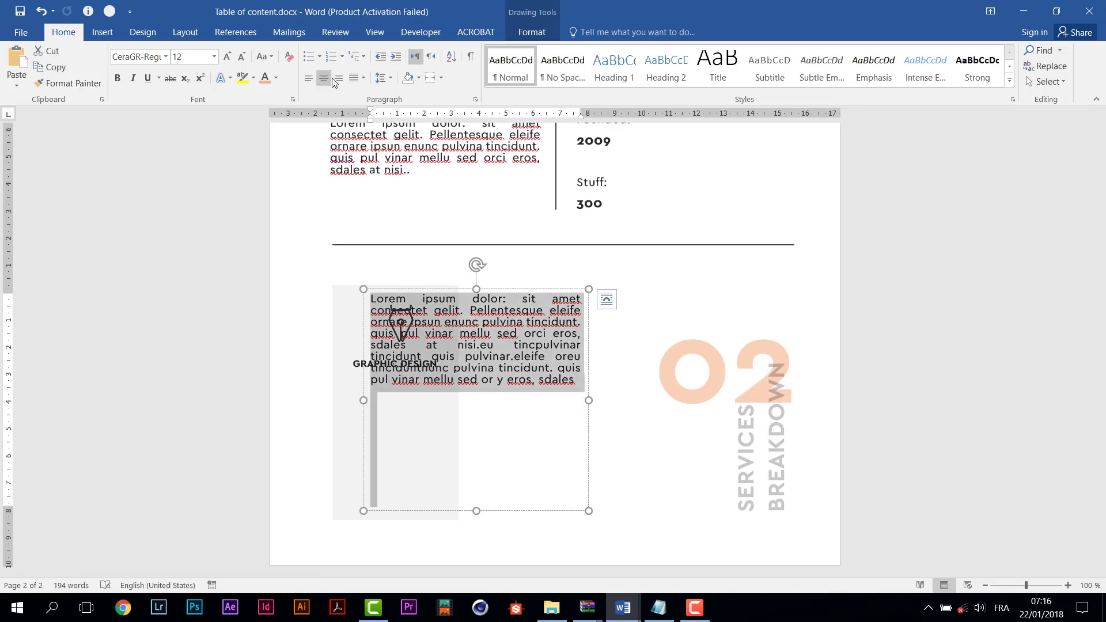
click(314, 80)
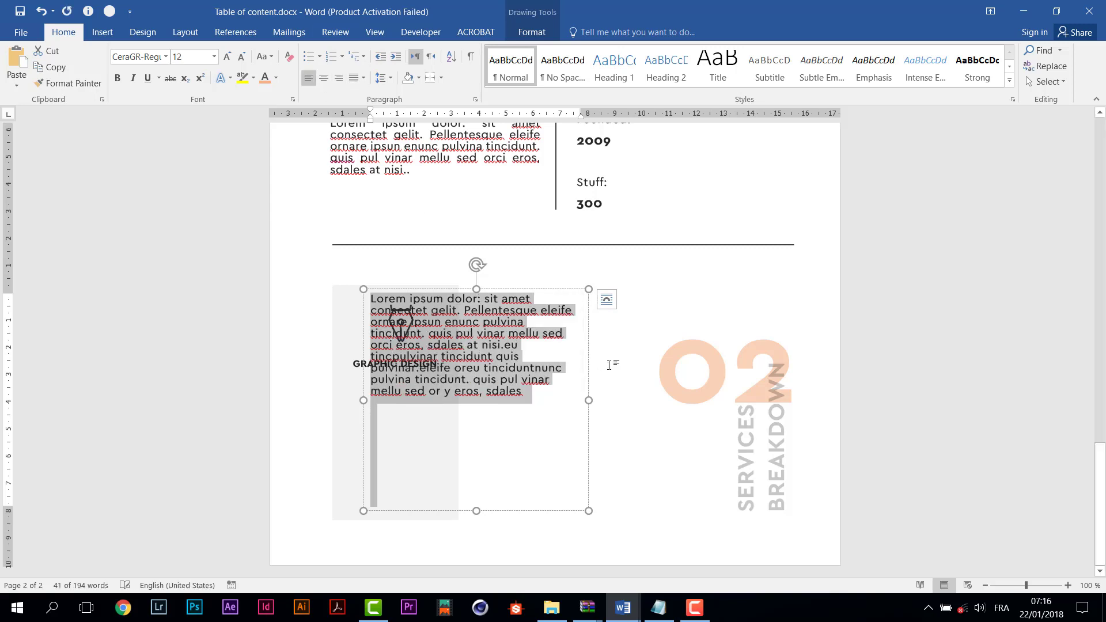
Step: Shrink the description text box to fit inside the grey card and place it beneath the "GRAPHIC DESIGN" heading
mouse_move(549, 293)
mouse_down()
mouse_move(507, 319)
mouse_move(515, 363)
mouse_move(542, 300)
mouse_up()
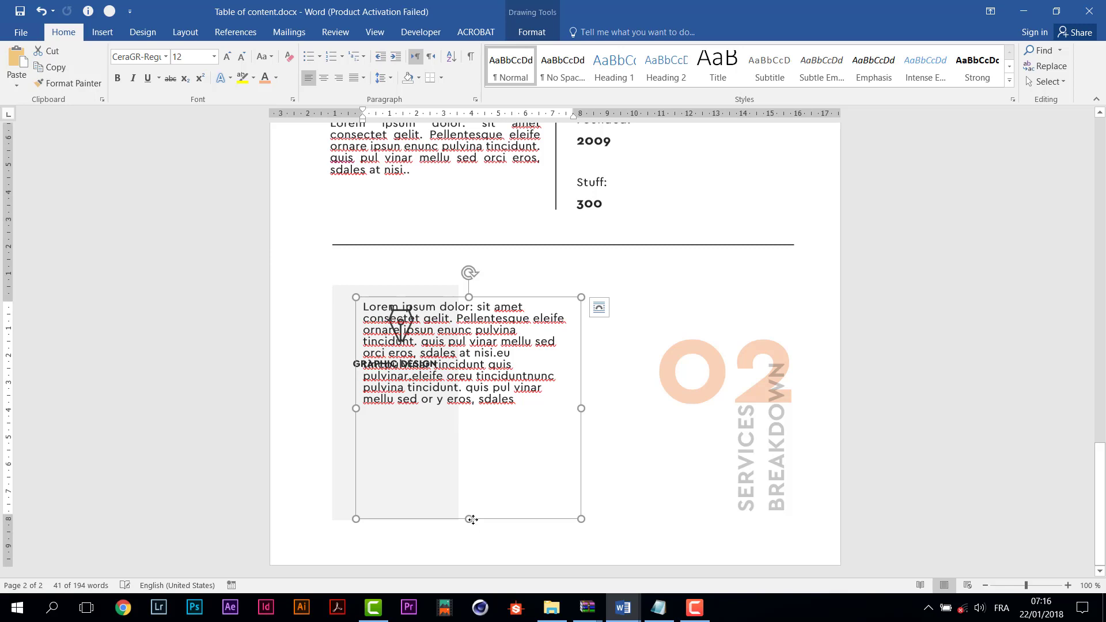
drag(469, 519, 472, 427)
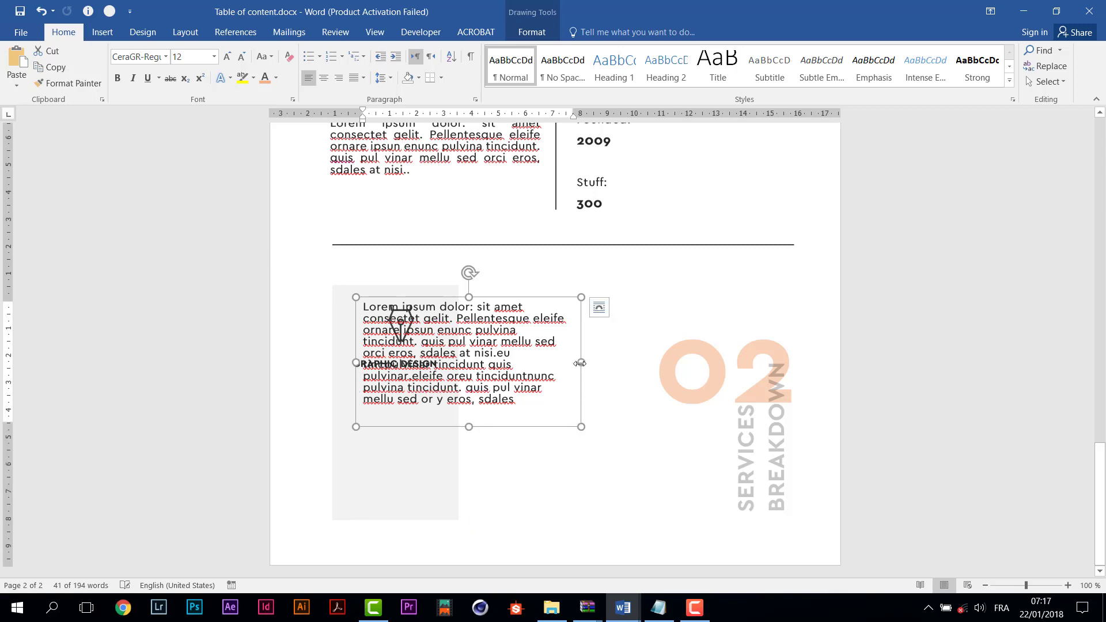
drag(580, 363, 507, 364)
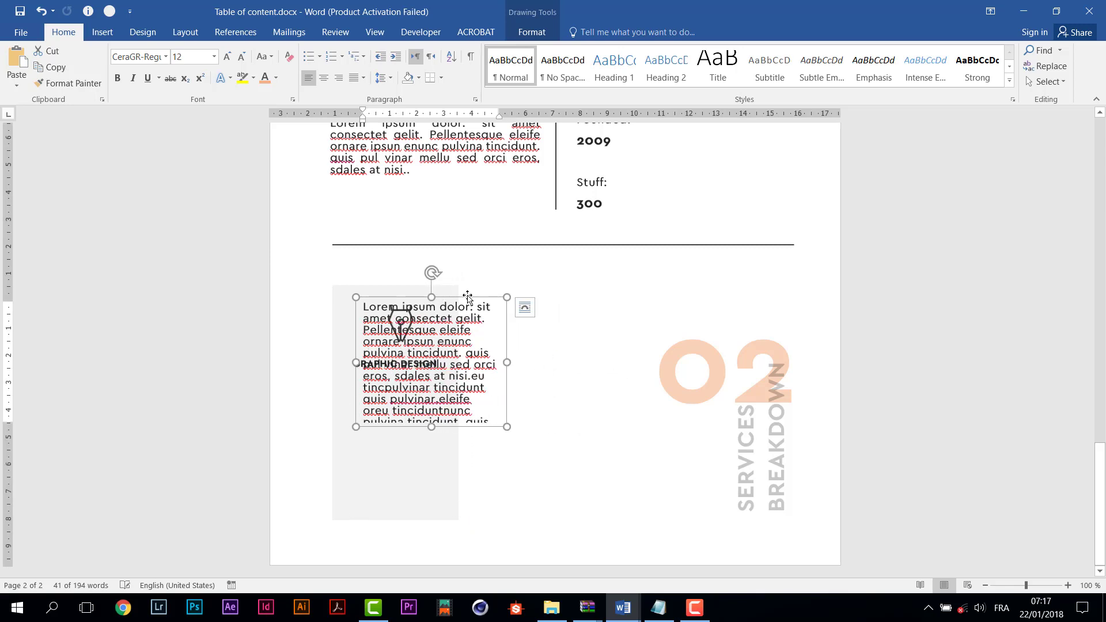
drag(468, 297, 448, 377)
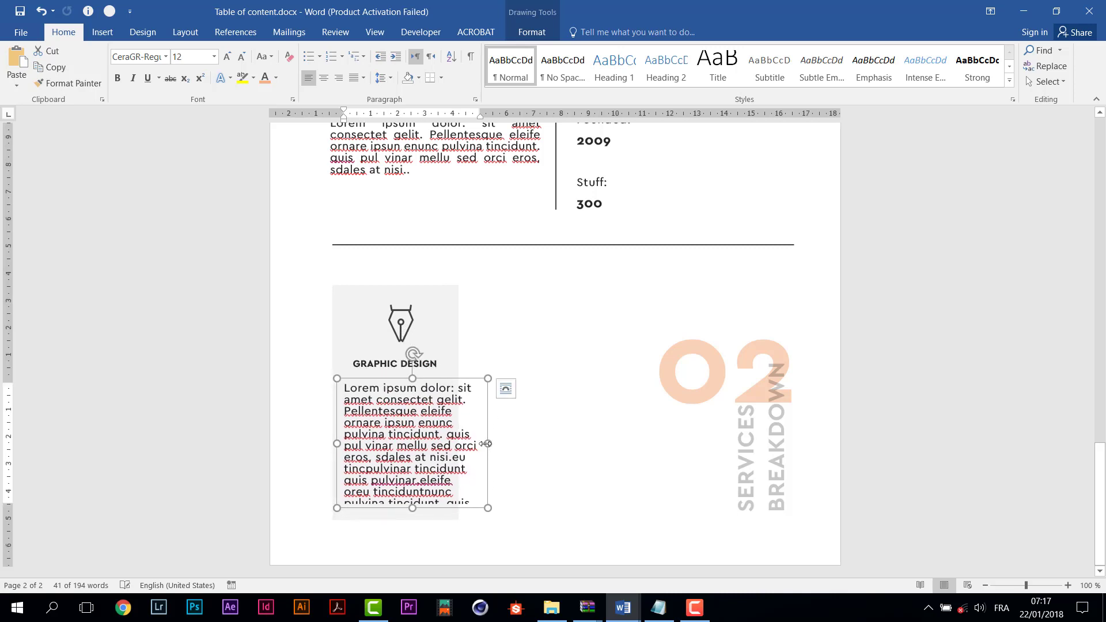
drag(487, 443, 449, 442)
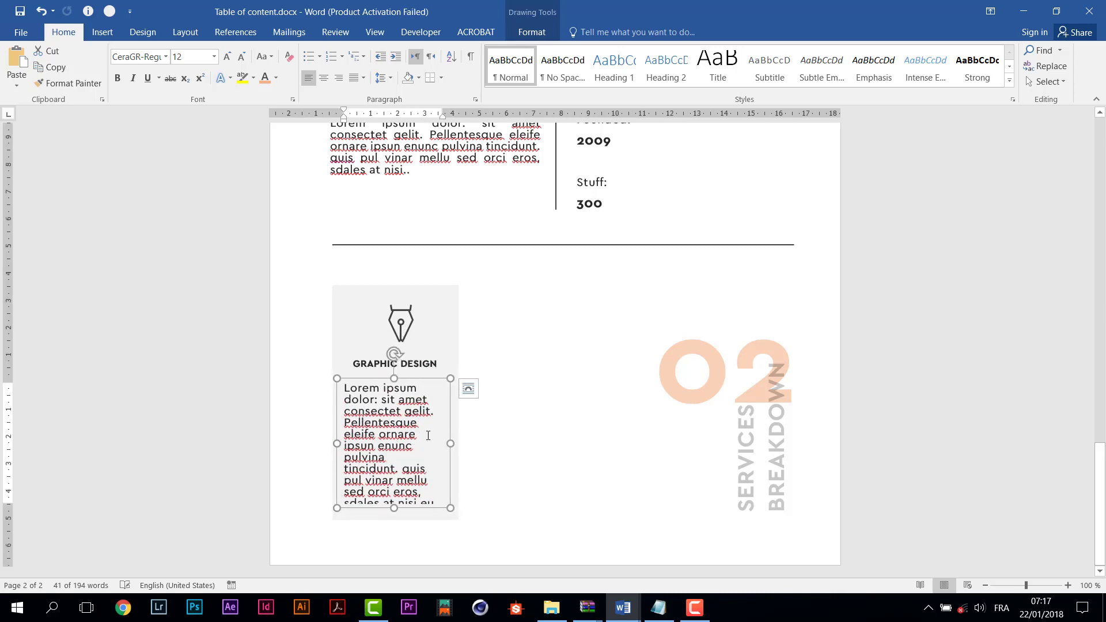
Step: Try the card description at font size 8, then settle on font size 9
key(ctrl+a)
click(195, 57)
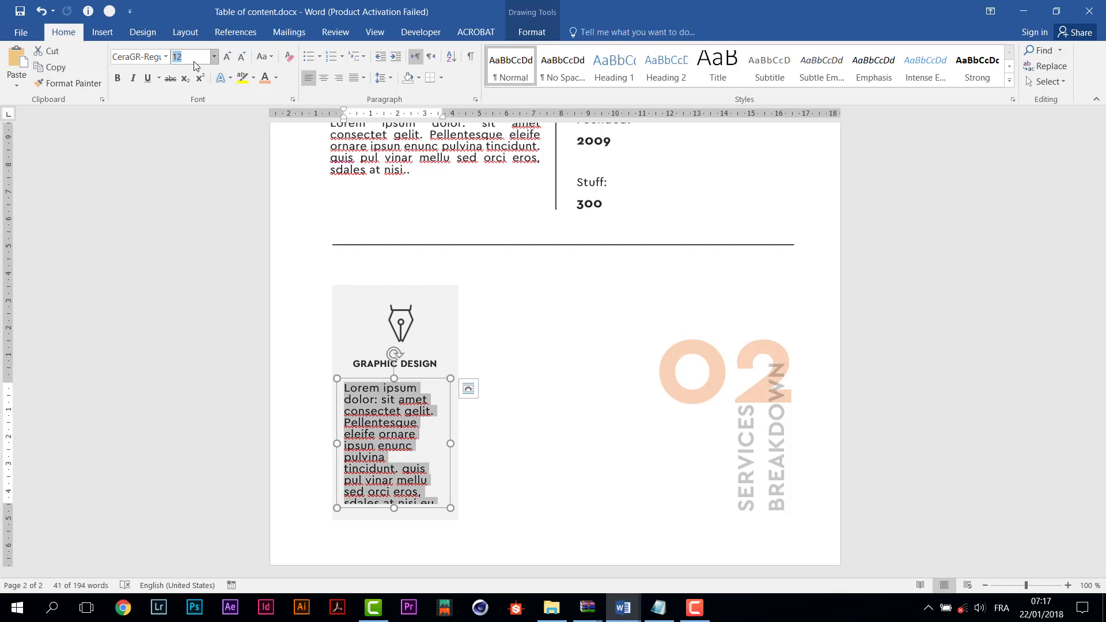
text(8)
key(Return)
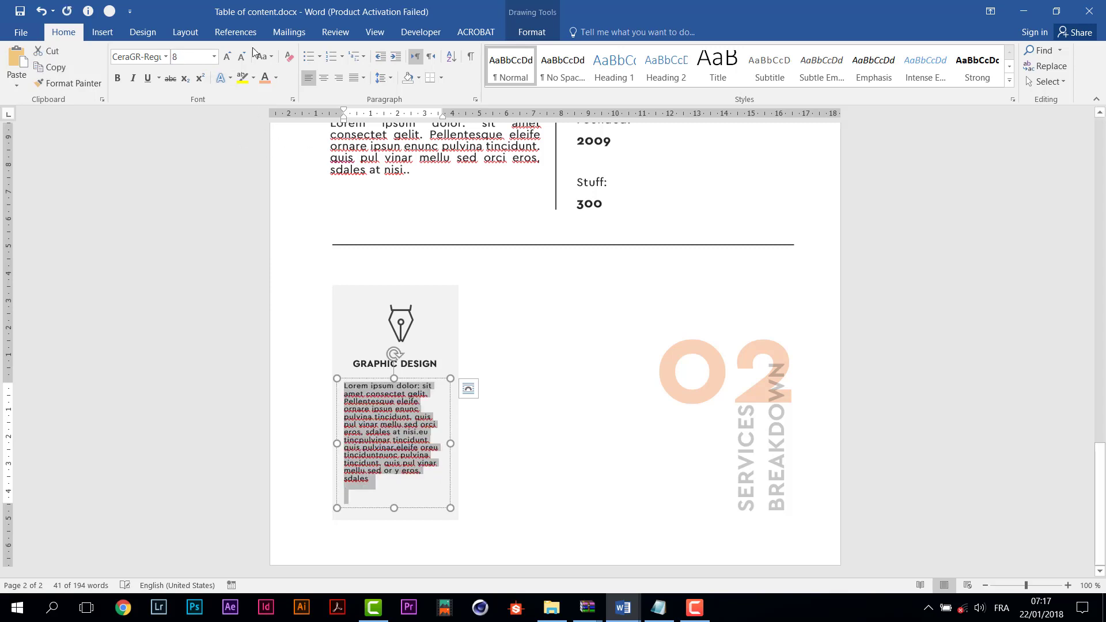
click(185, 60)
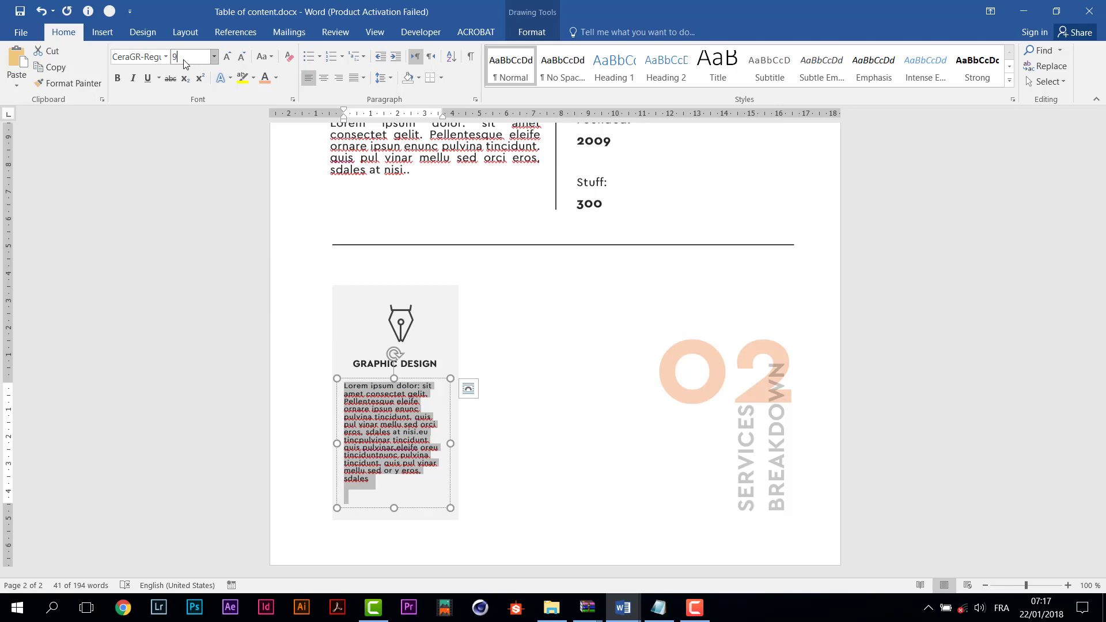
key(Return)
click(426, 481)
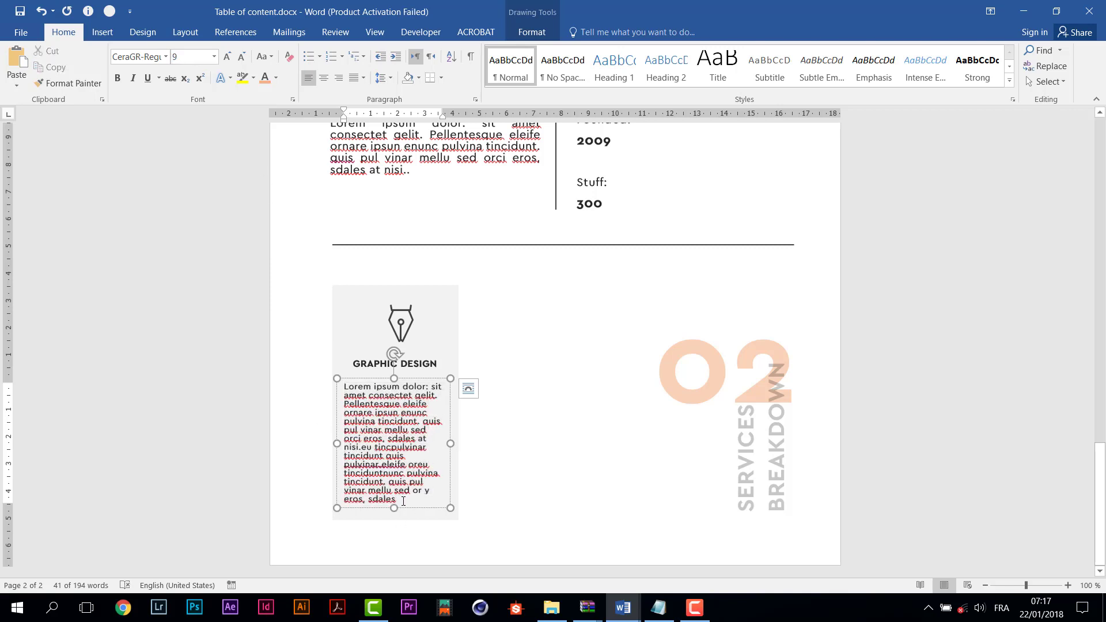
Step: Delete the last two lines of the card description and shorten its text box to match
drag(398, 499, 328, 491)
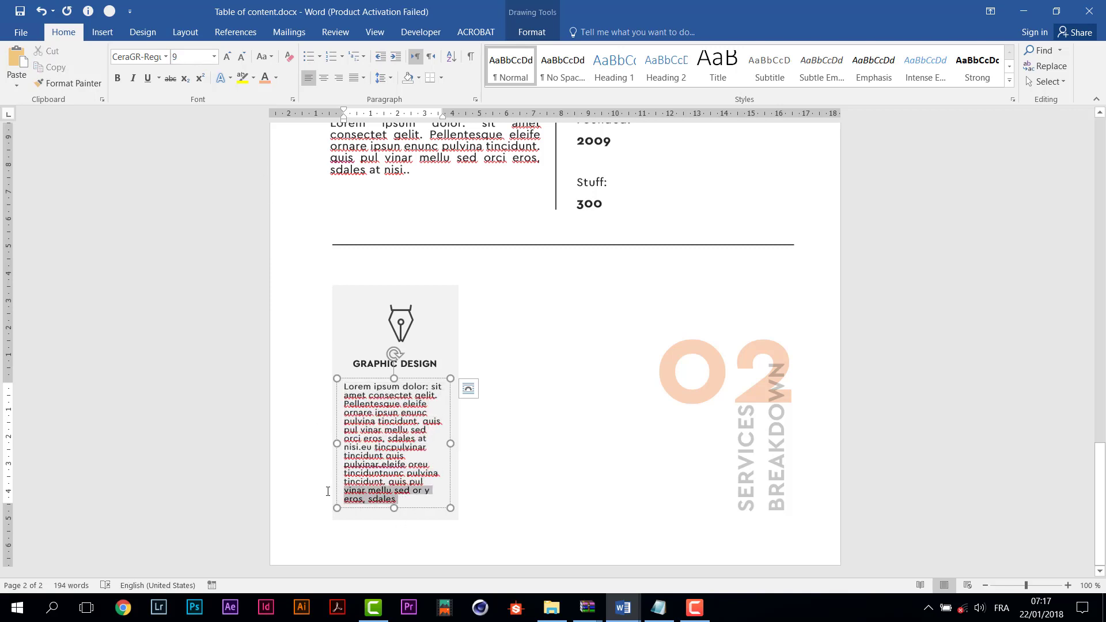
key(BackSpace)
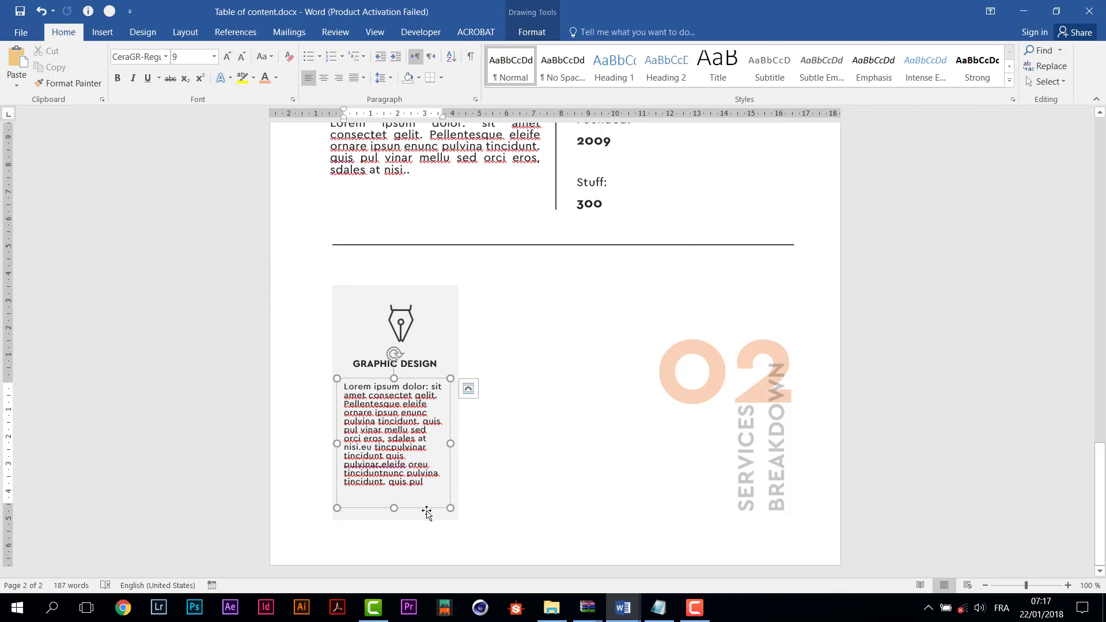
mouse_move(394, 509)
mouse_down()
mouse_move(395, 524)
mouse_move(394, 495)
mouse_up()
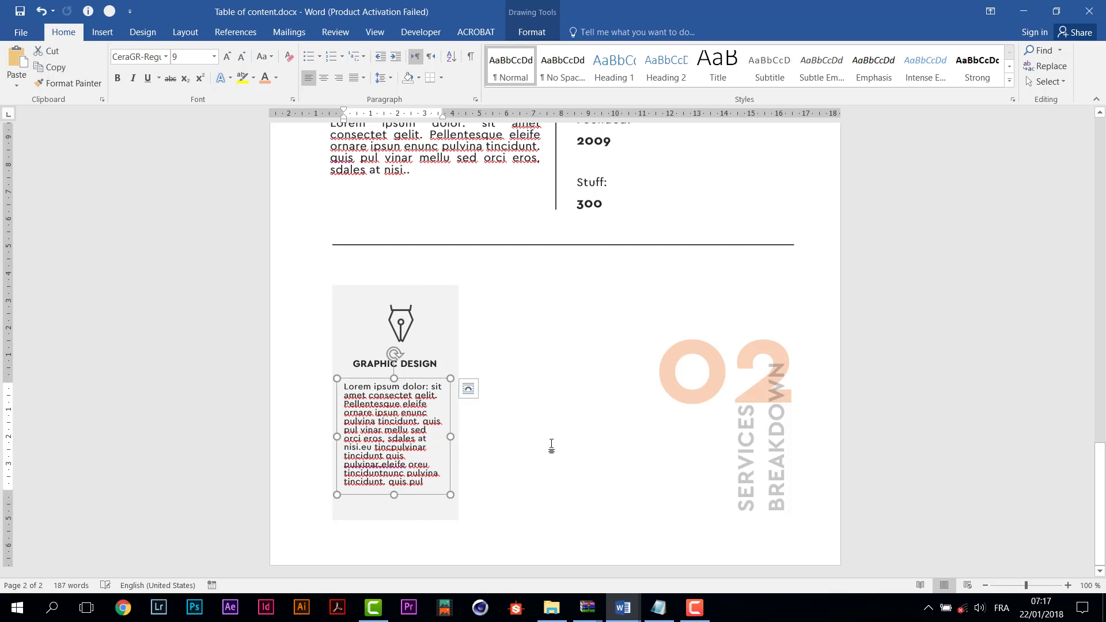
Step: Select all the strokes of the orange double chevron beside "TERMS AND CONDITIONS" in the table of contents and copy them
click(732, 368)
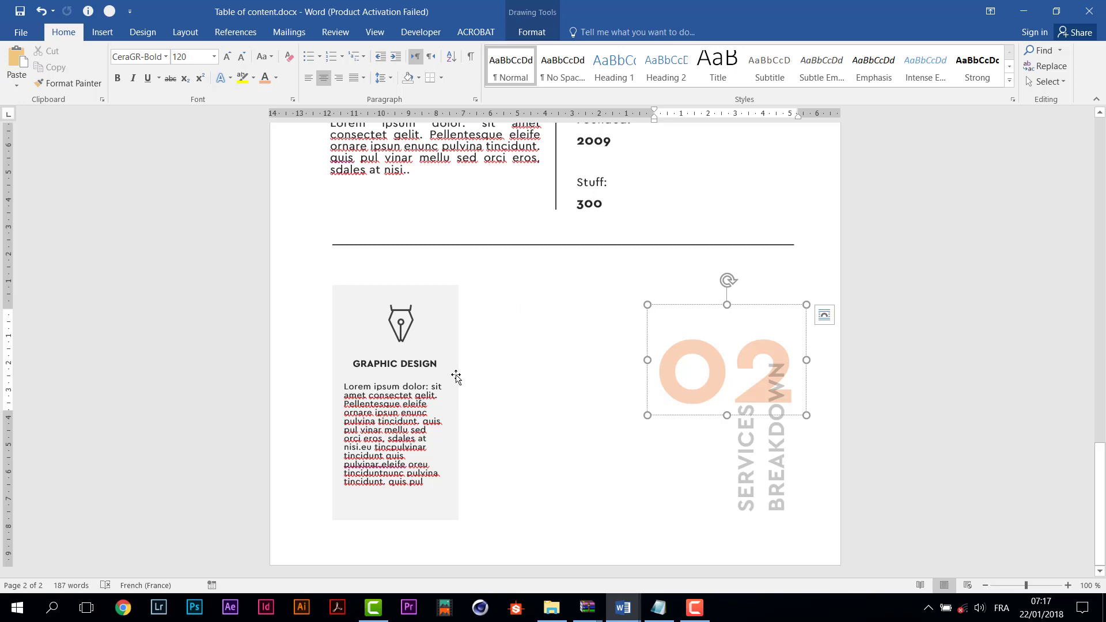
scroll(456, 378, up, 15)
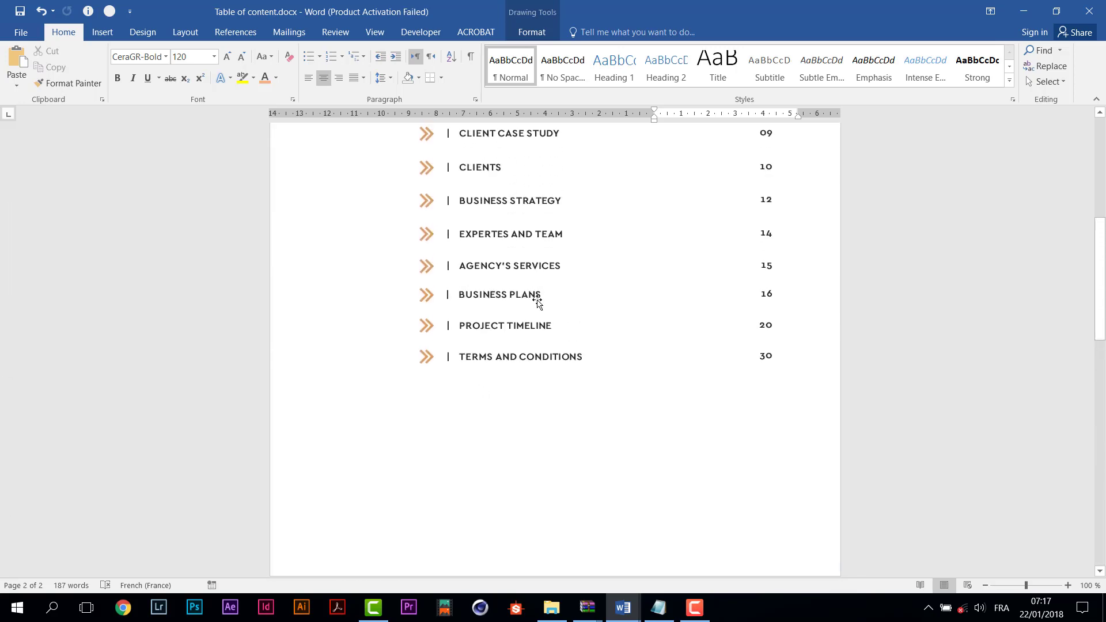
click(425, 356)
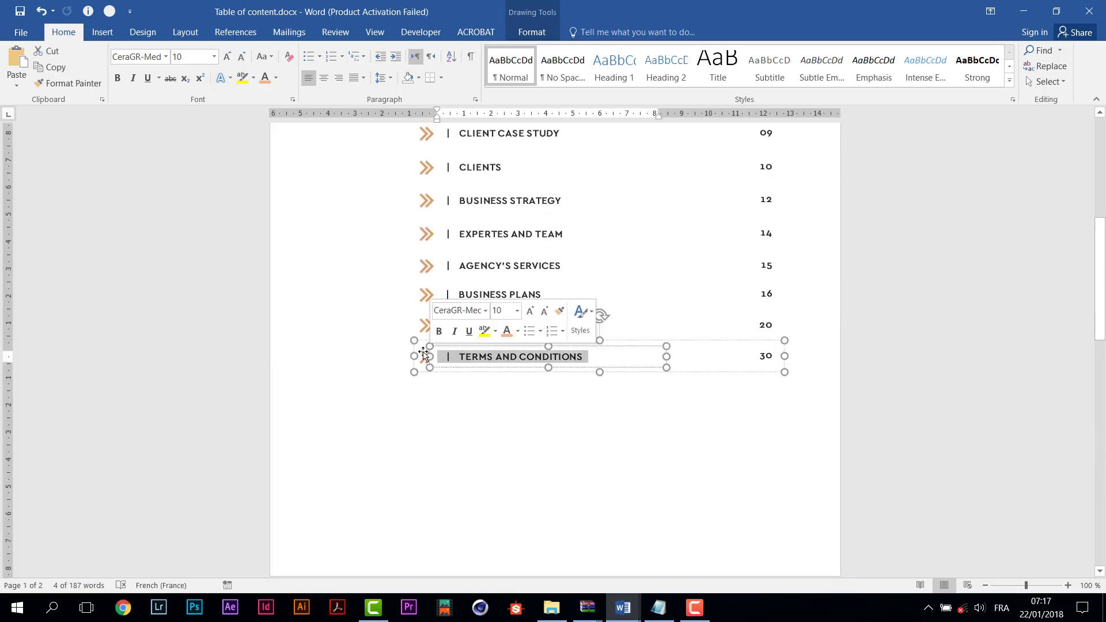
click(425, 354)
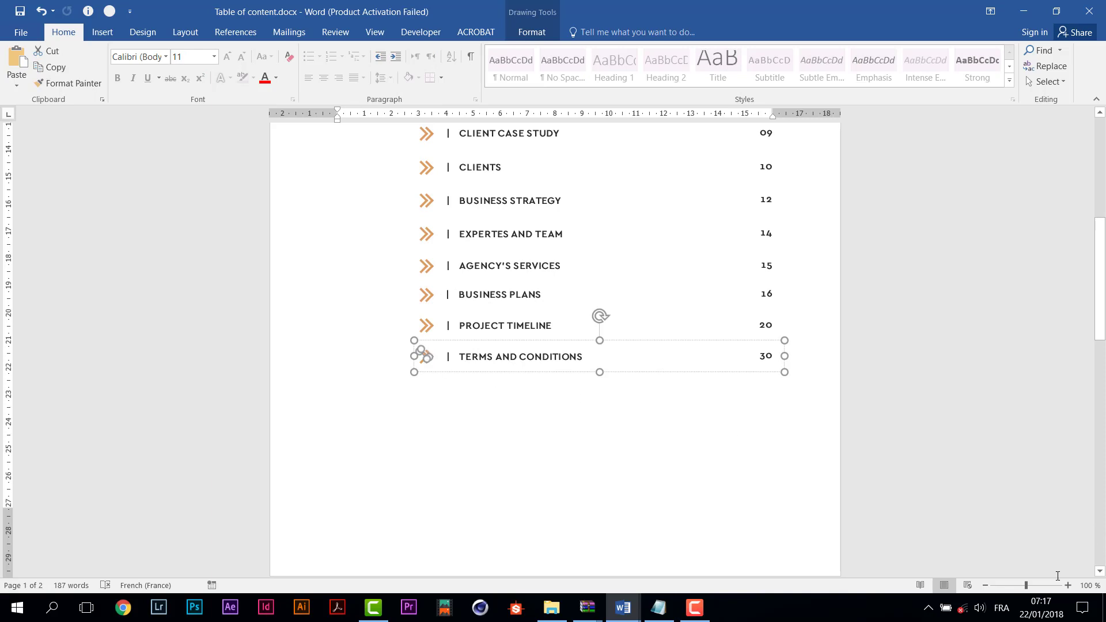
drag(1027, 586, 1046, 586)
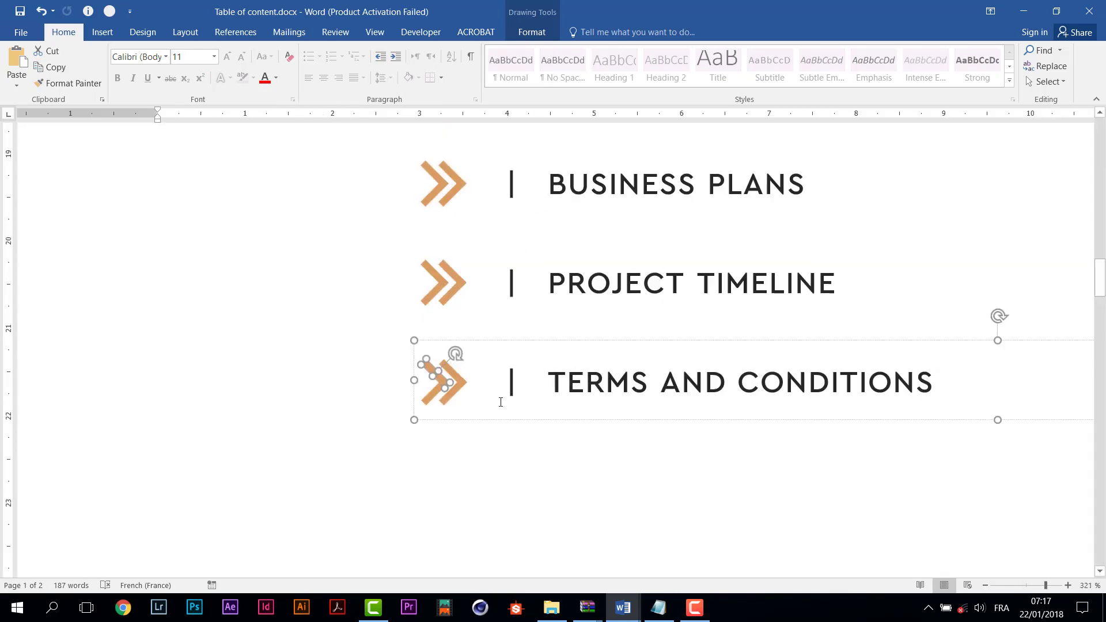
shift+click(435, 394)
shift+click(451, 394)
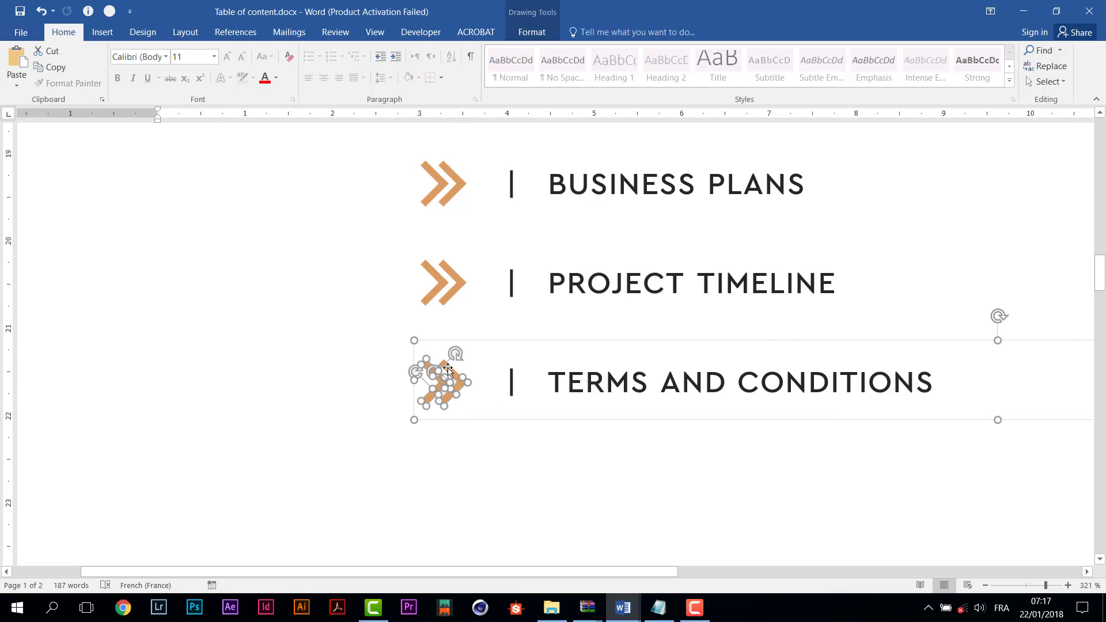
shift+click(453, 372)
Step: Paste the orange double chevron at the grey services card on the second page
scroll(842, 447, down, 5)
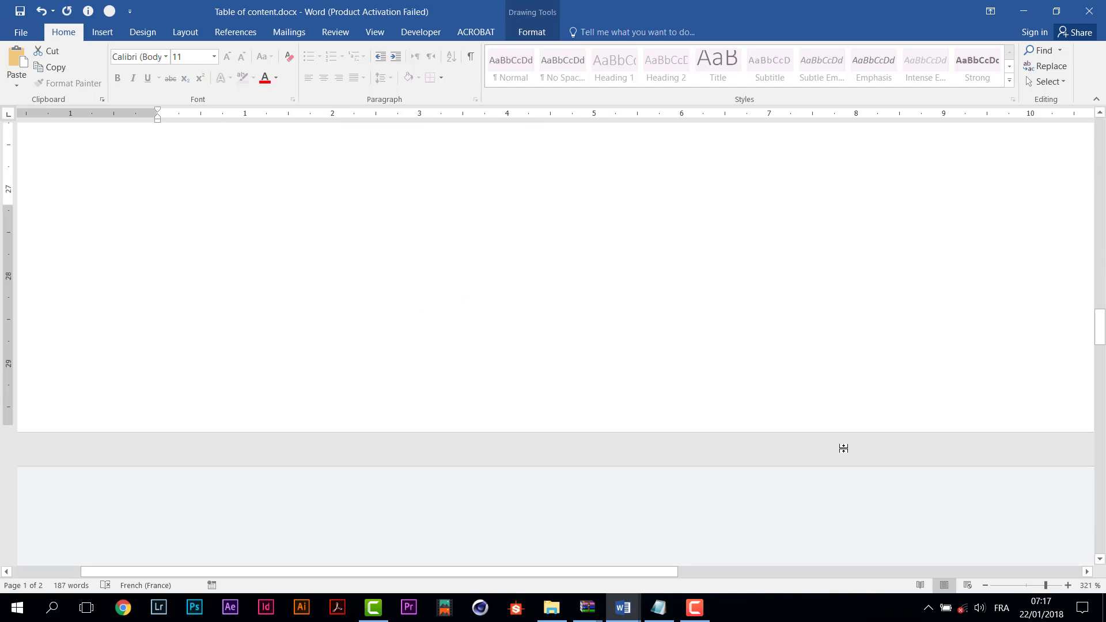
ctrl+scroll(842, 447, down, 14)
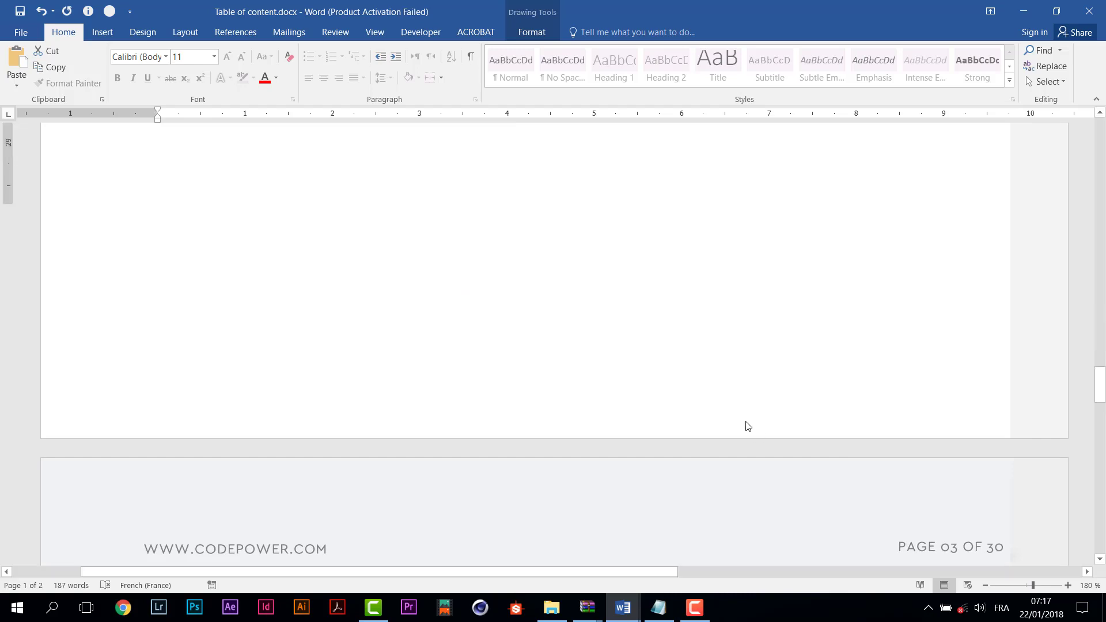
scroll(746, 425, down, 15)
scroll(751, 418, down, 4)
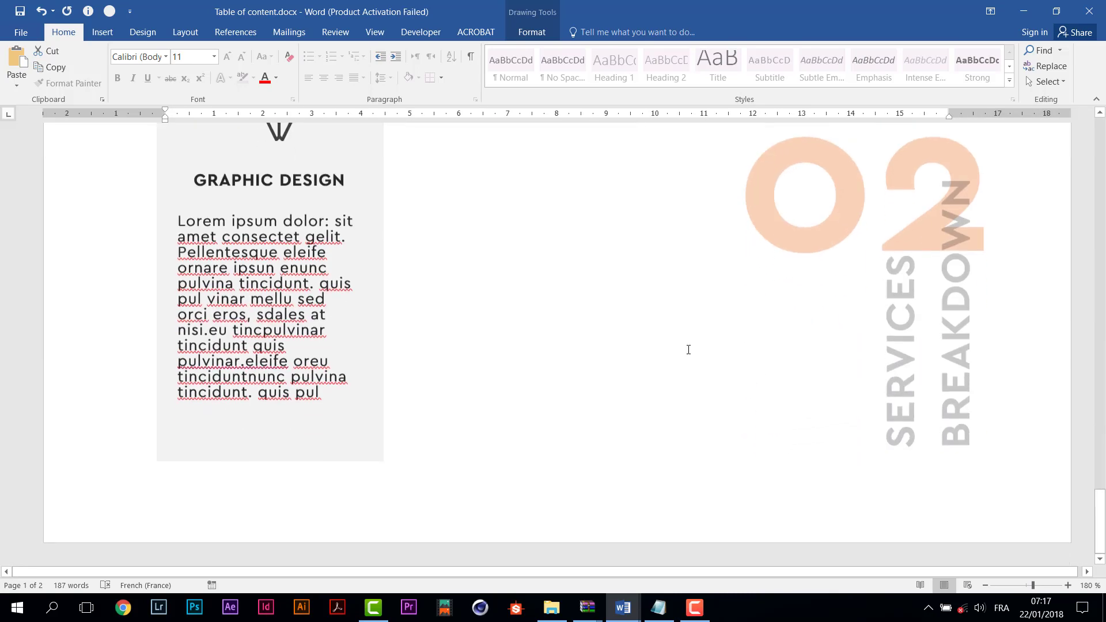
click(373, 332)
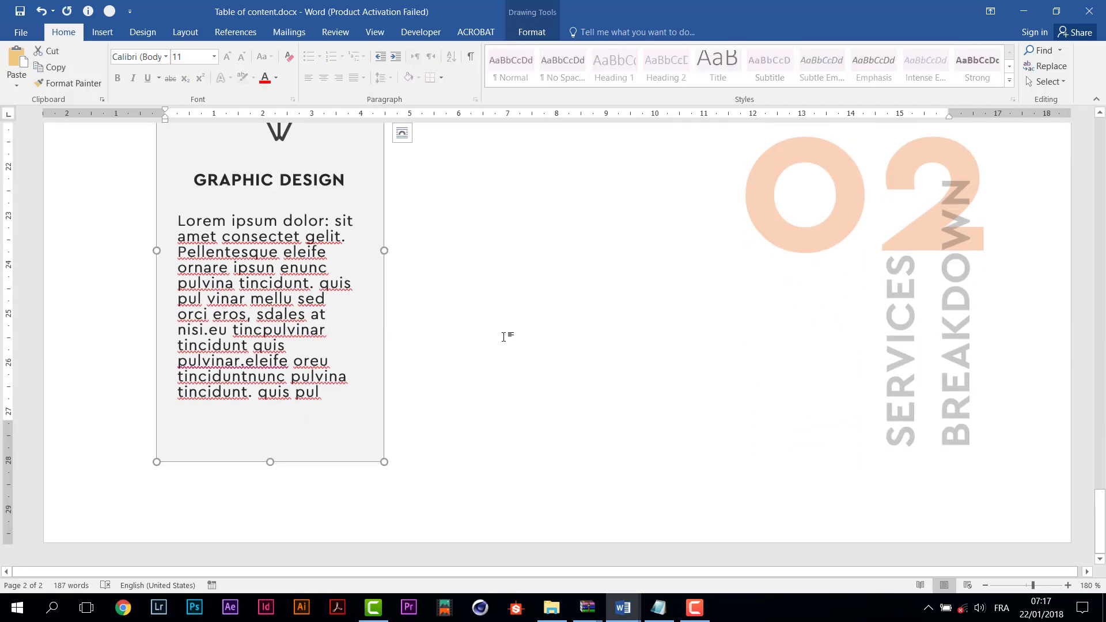
key(ctrl+v)
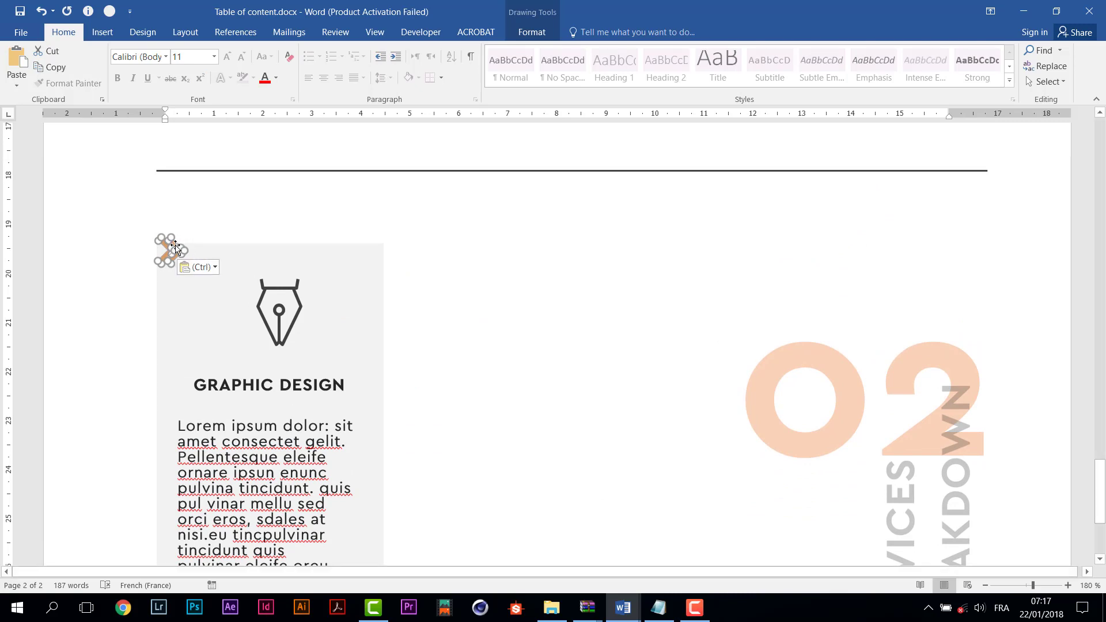
Step: Group the pasted chevron strokes into one object
right_click(175, 248)
mouse_move(254, 327)
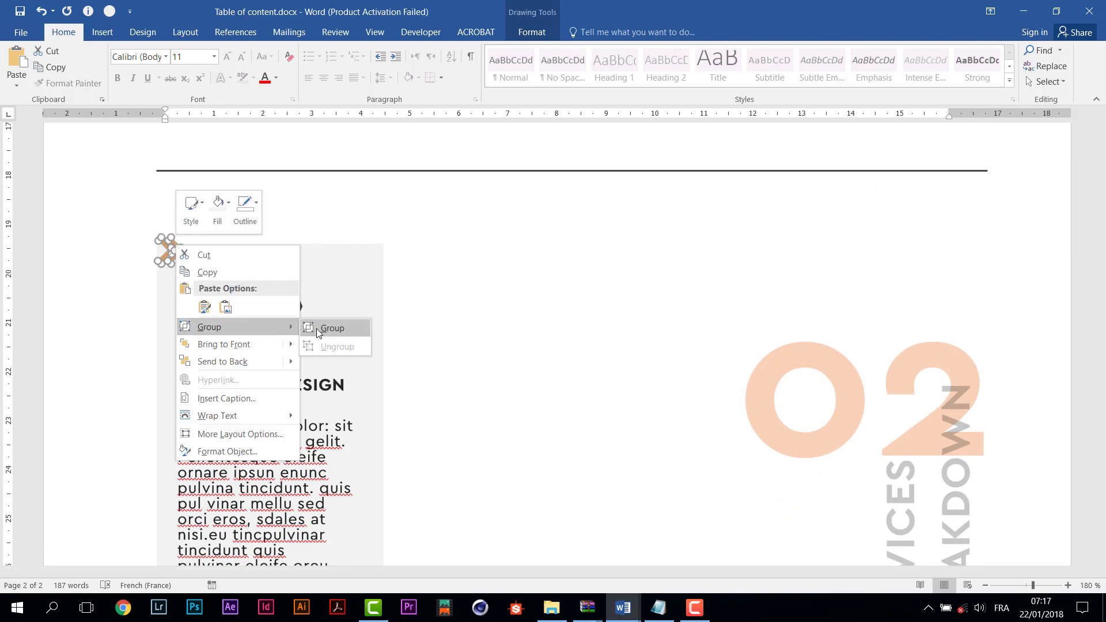
click(316, 328)
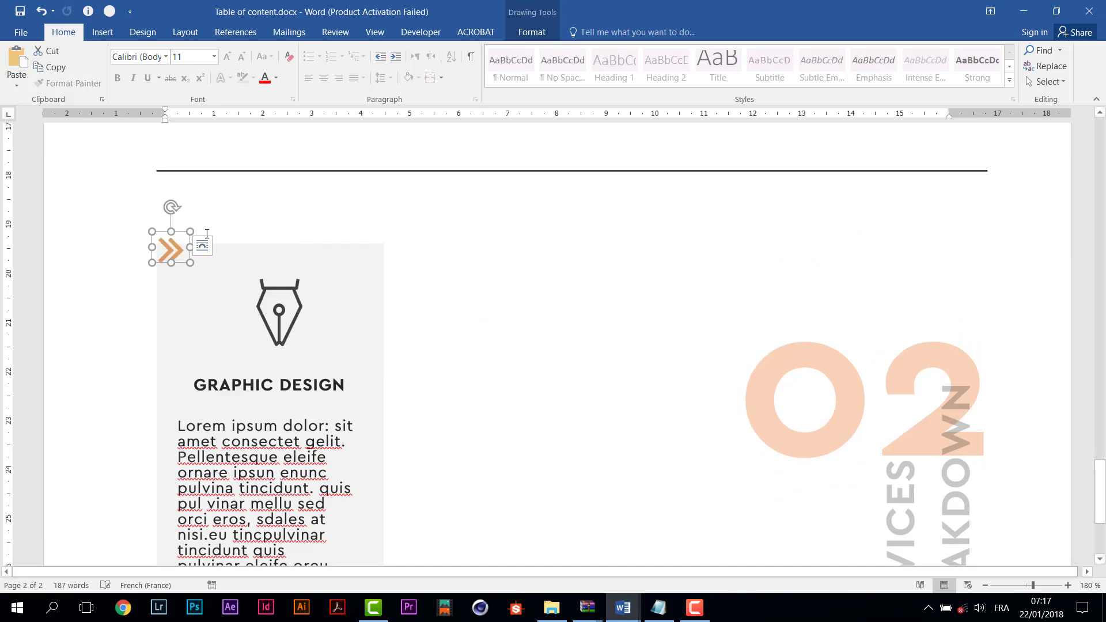
Step: Rotate the grouped double chevron a quarter turn so that it points upwards
right_click(182, 252)
click(242, 439)
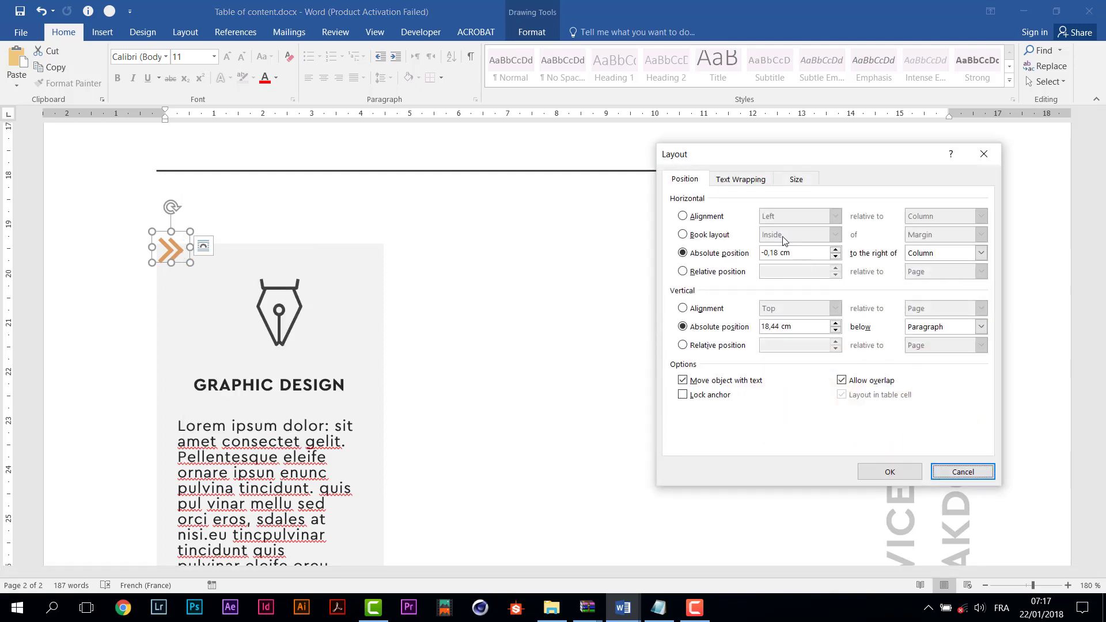
click(796, 179)
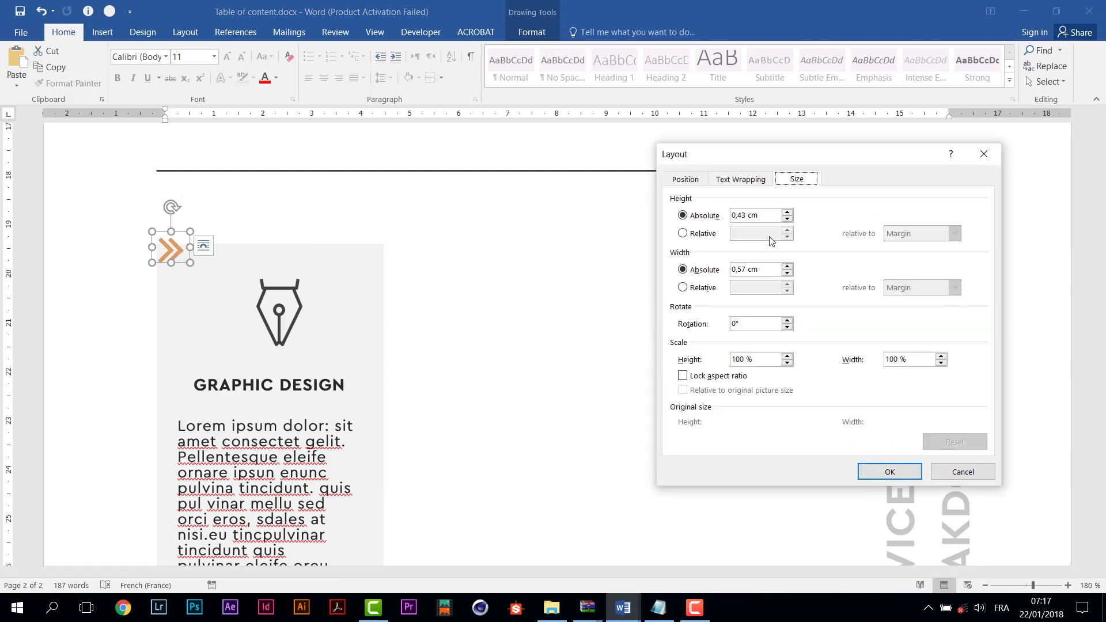
click(736, 324)
key(Return)
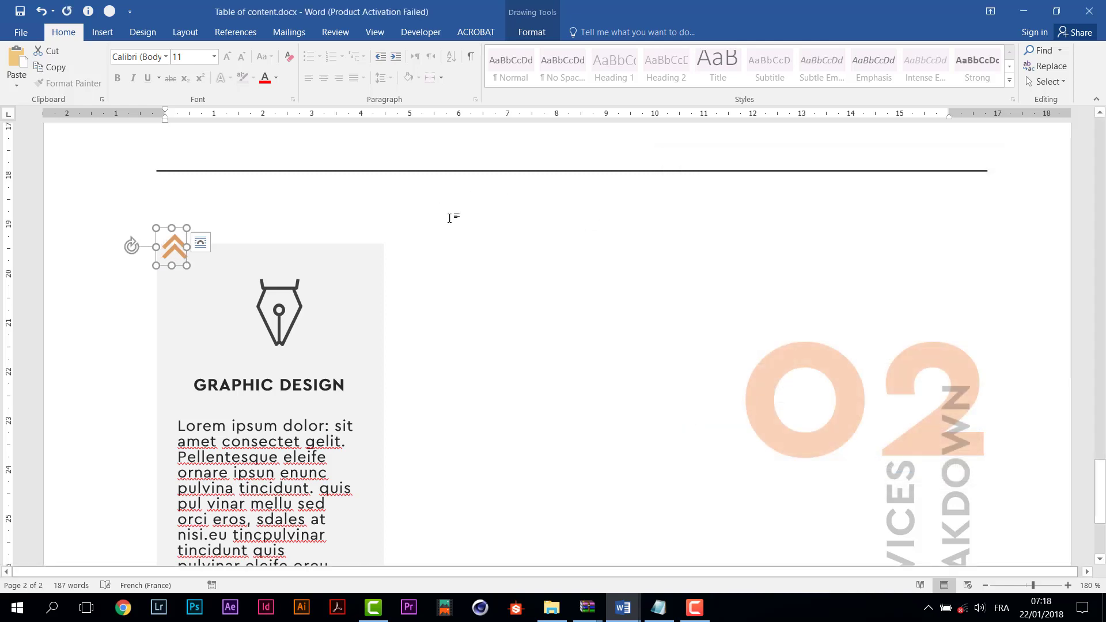
Step: Move the double chevron into the grey card's lower-right corner and reduce it to about 0.34 by 0.46 cm
drag(181, 243, 413, 448)
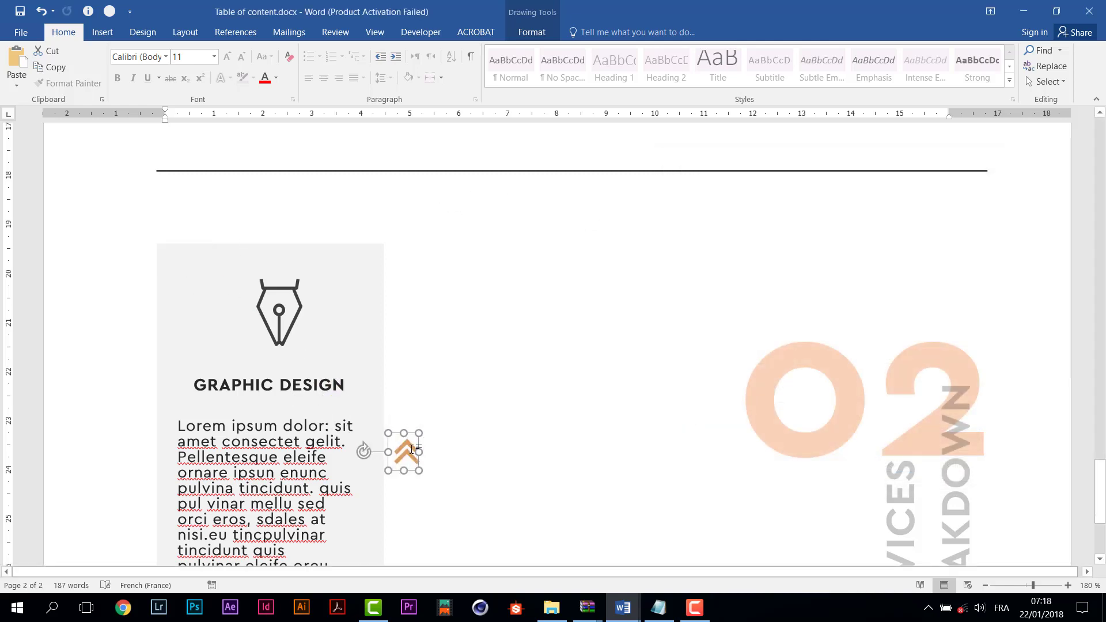
scroll(413, 448, down, 3)
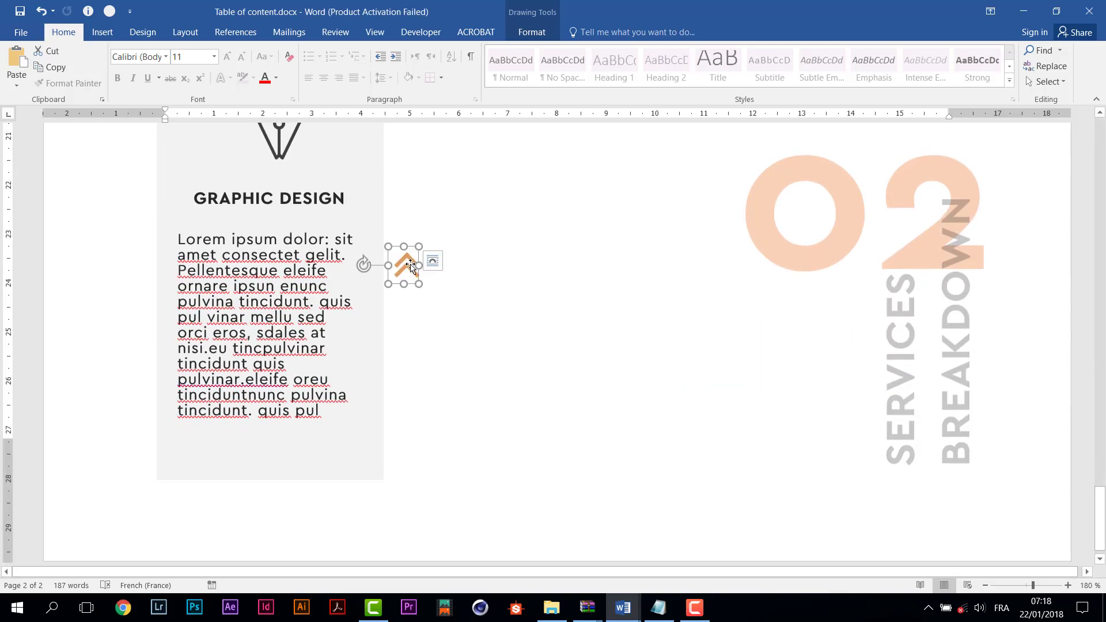
drag(410, 265, 363, 449)
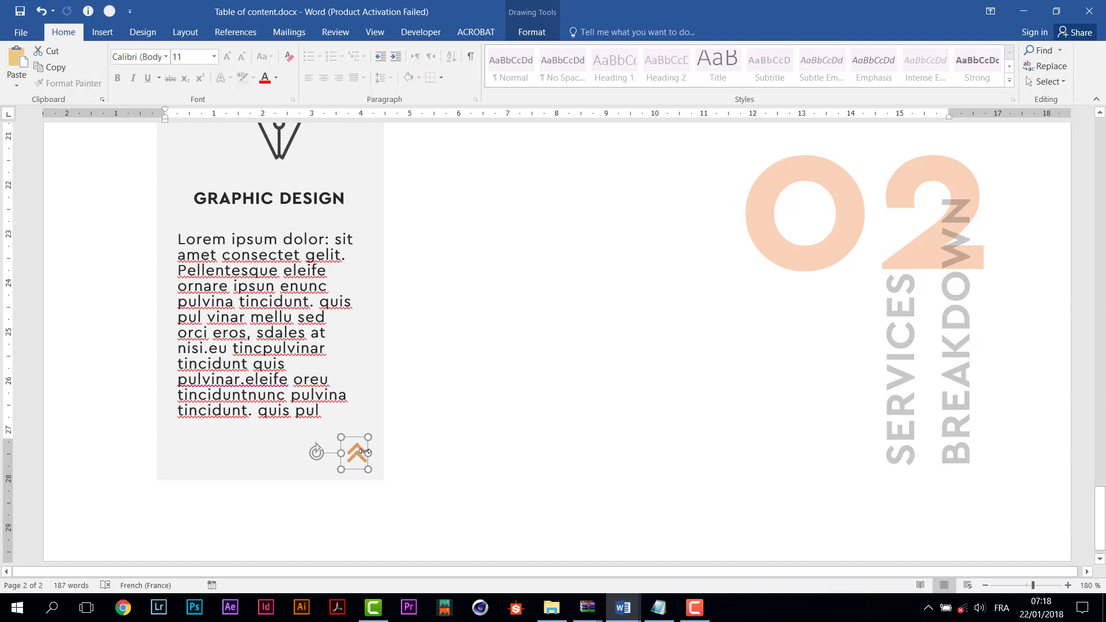
Step: Fill the double chevron in the services card with dark grey
click(532, 32)
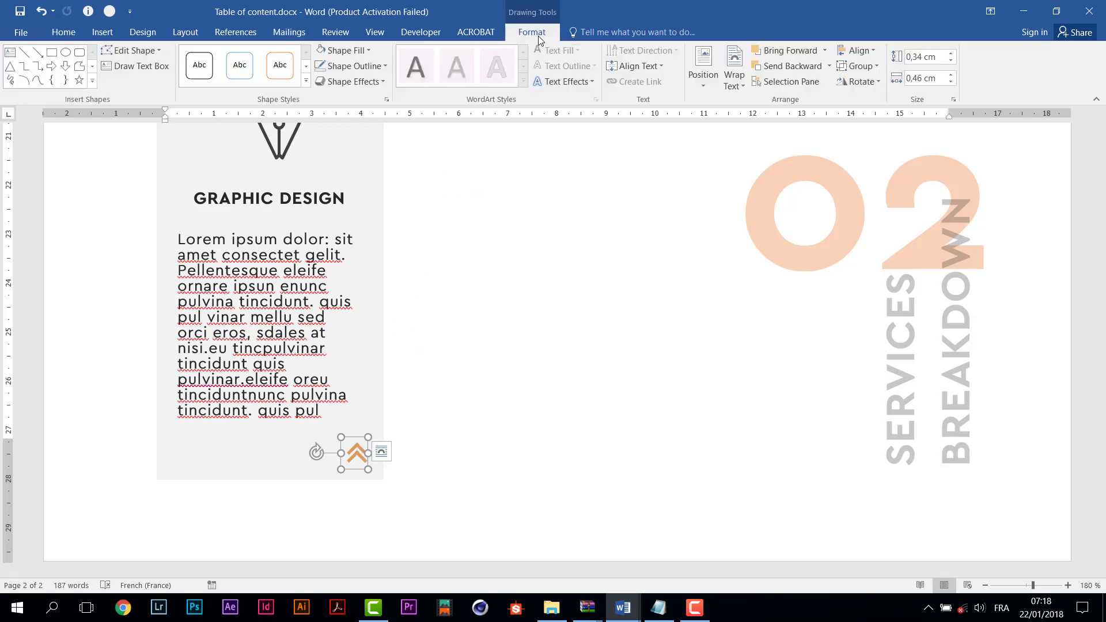
click(368, 51)
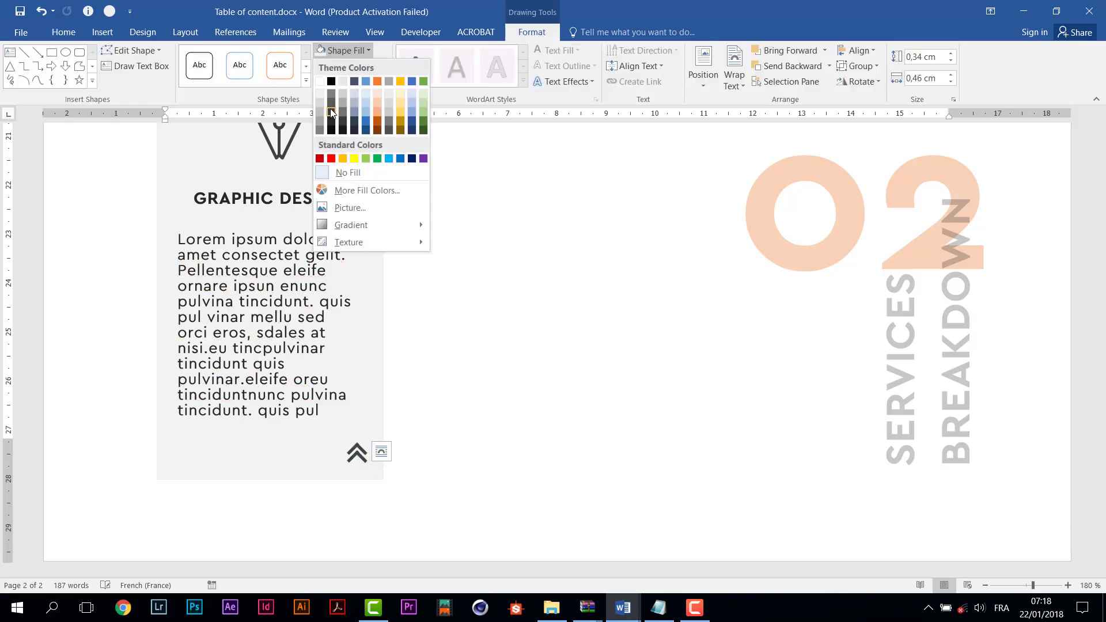
click(331, 112)
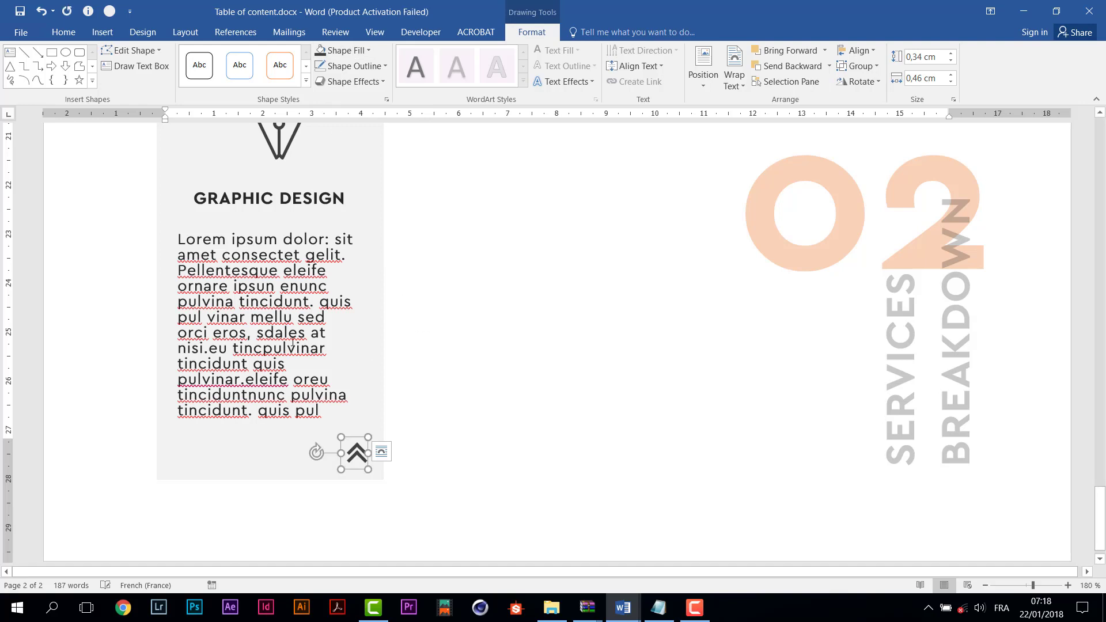
Step: Group the chevron, description, heading, pen nib icon and grey background of the services card into one object
click(986, 586)
click(986, 586)
click(986, 586)
click(986, 586)
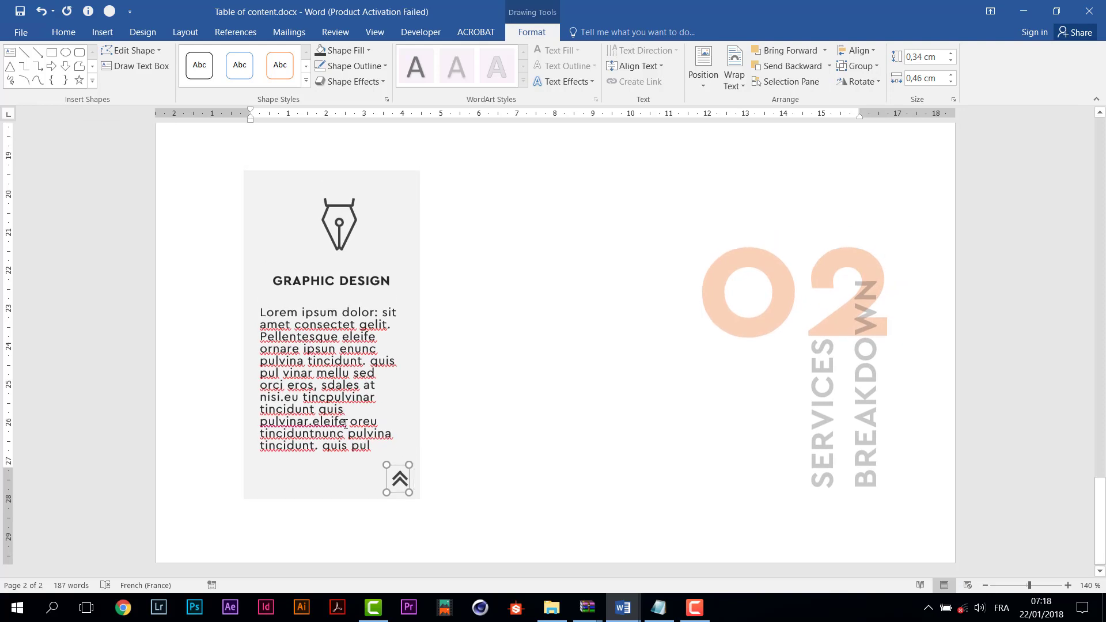
shift+click(395, 302)
shift+click(389, 282)
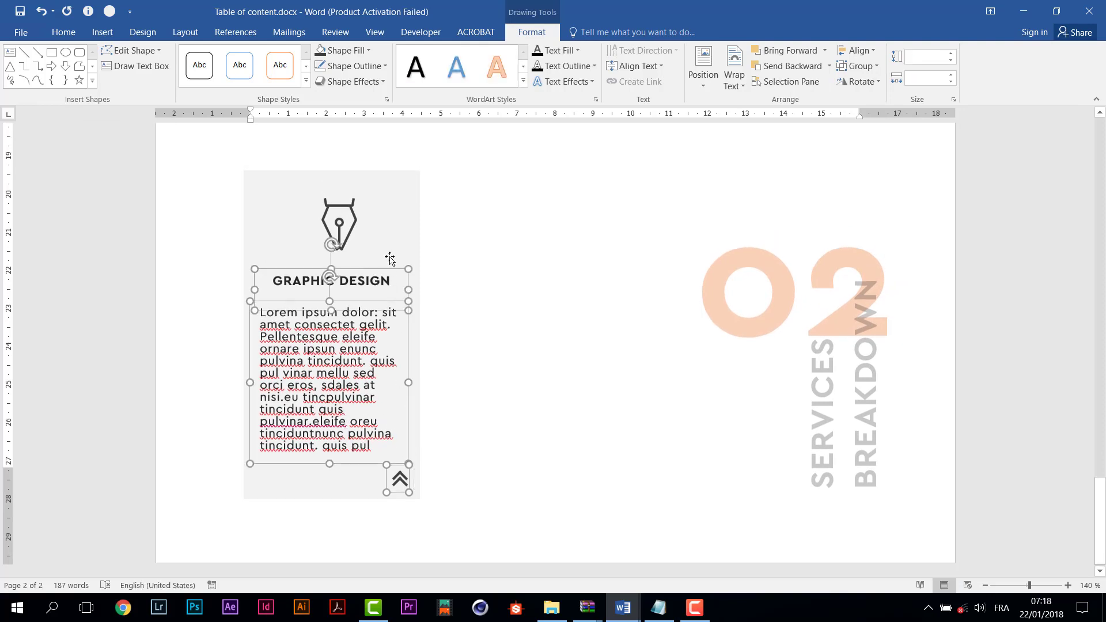
shift+click(351, 230)
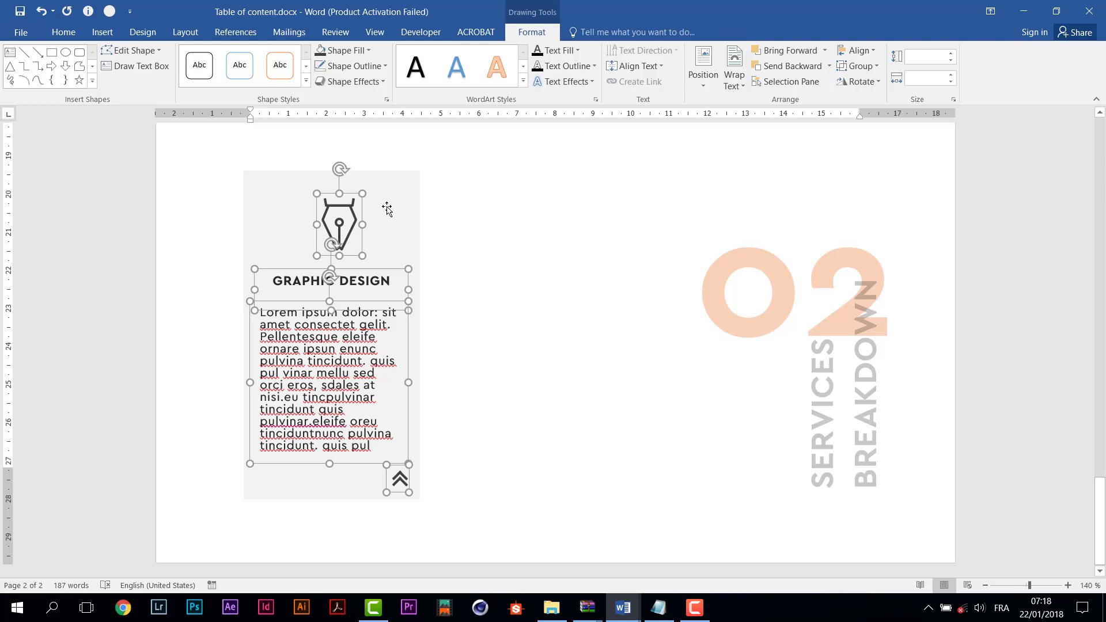
shift+click(389, 236)
right_click(403, 211)
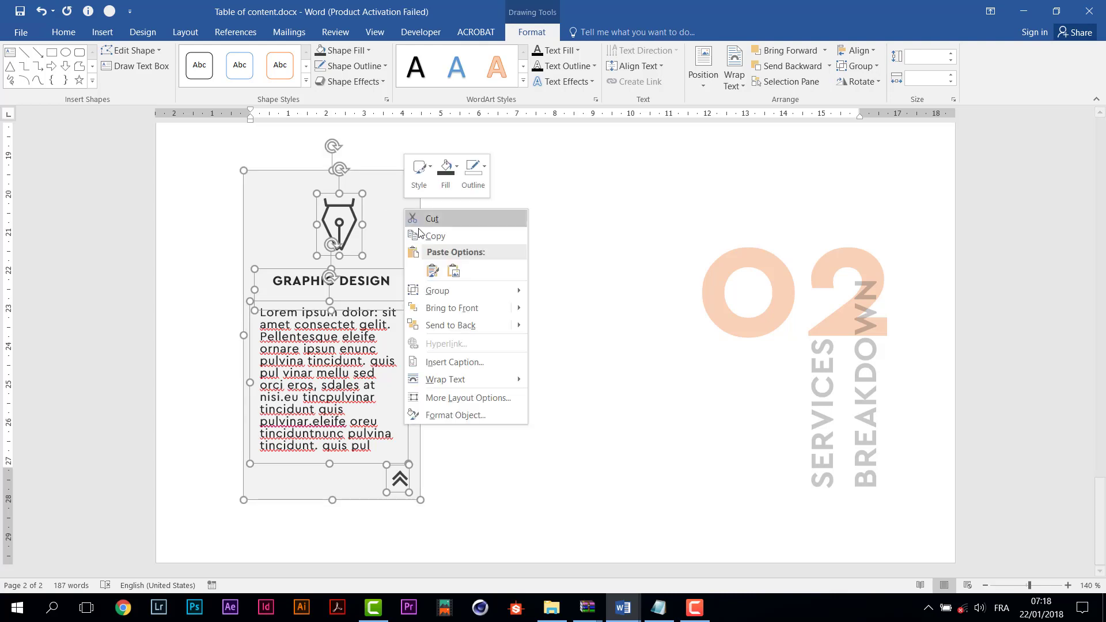
mouse_move(486, 292)
click(562, 296)
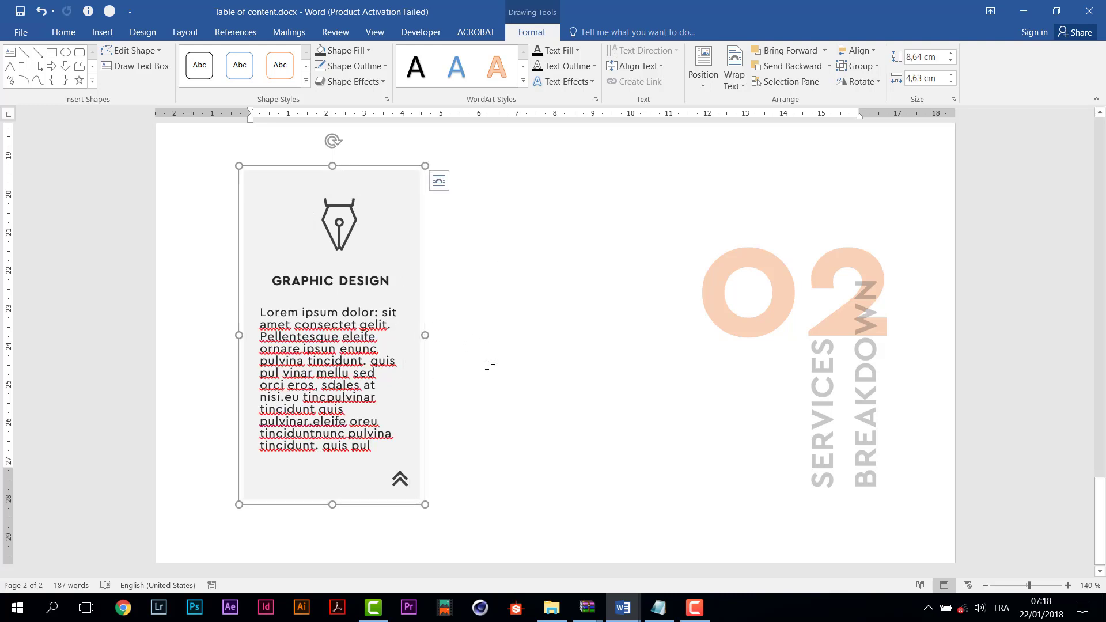
Step: Duplicate the grouped Graphic Design card and place the copy beside the original, aligned with its top edge
key(ctrl+v)
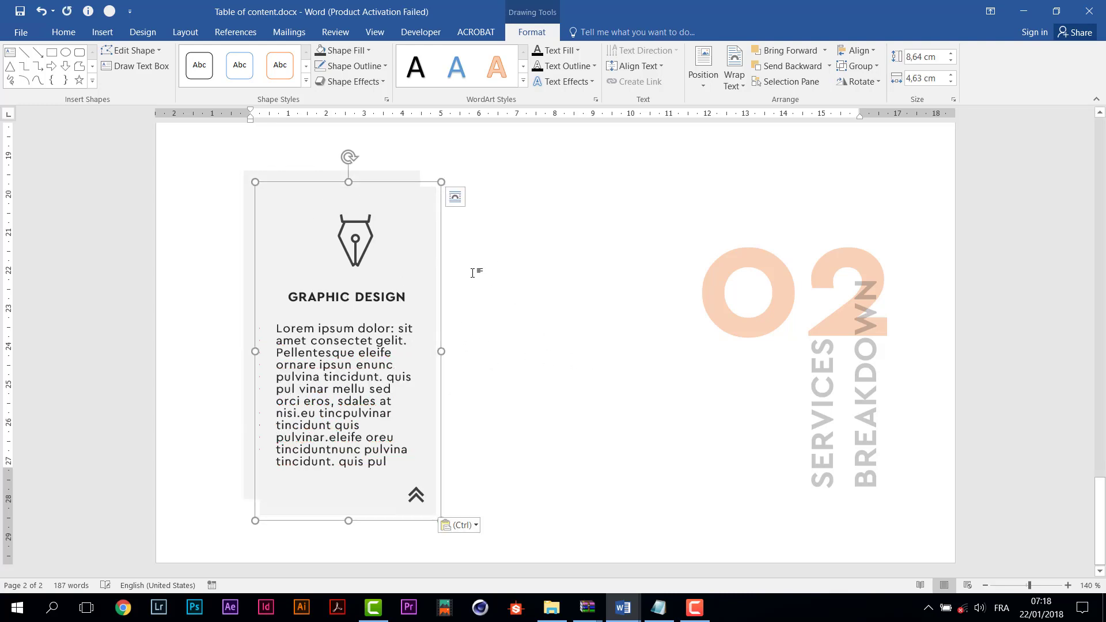
drag(412, 249, 603, 233)
click(588, 277)
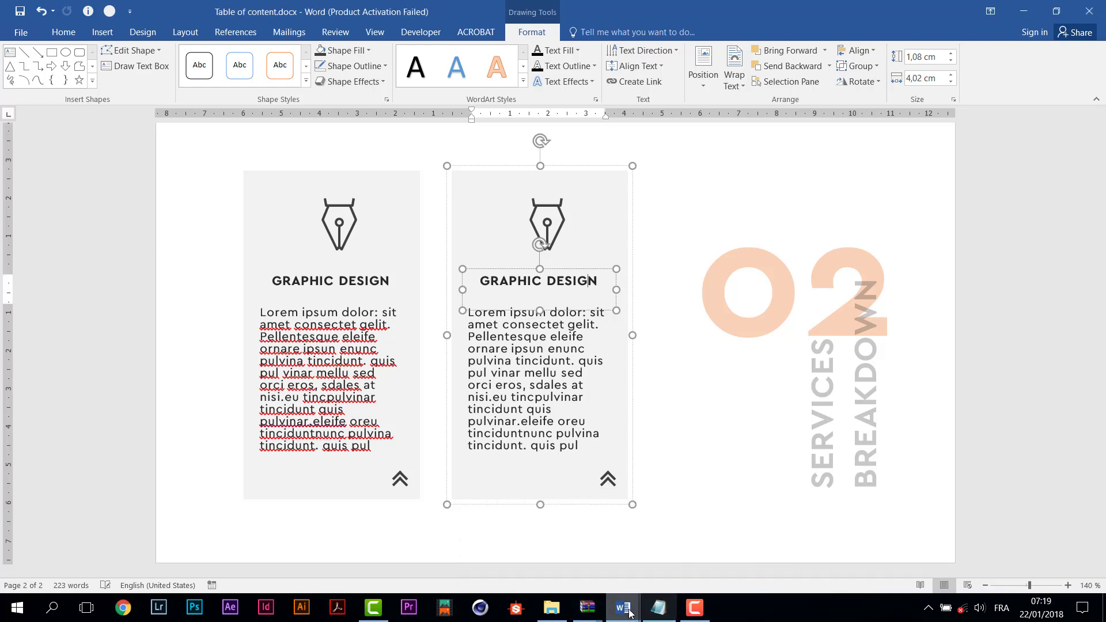
Step: Switch to Document1 and copy the light bulb icon for use in the second services card
mouse_move(623, 608)
click(598, 564)
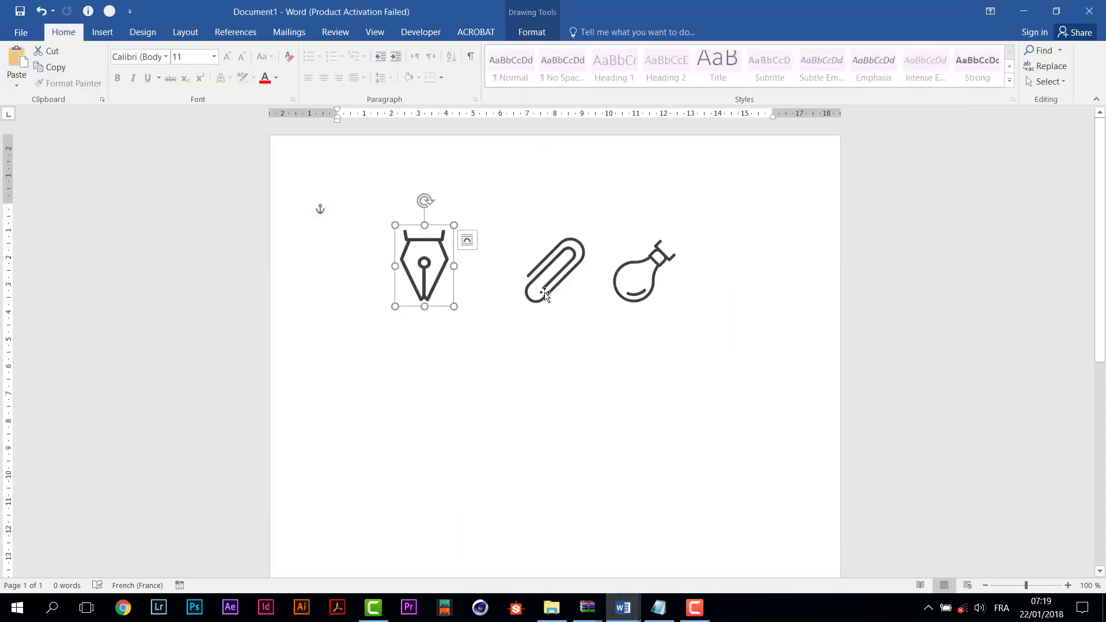
click(647, 273)
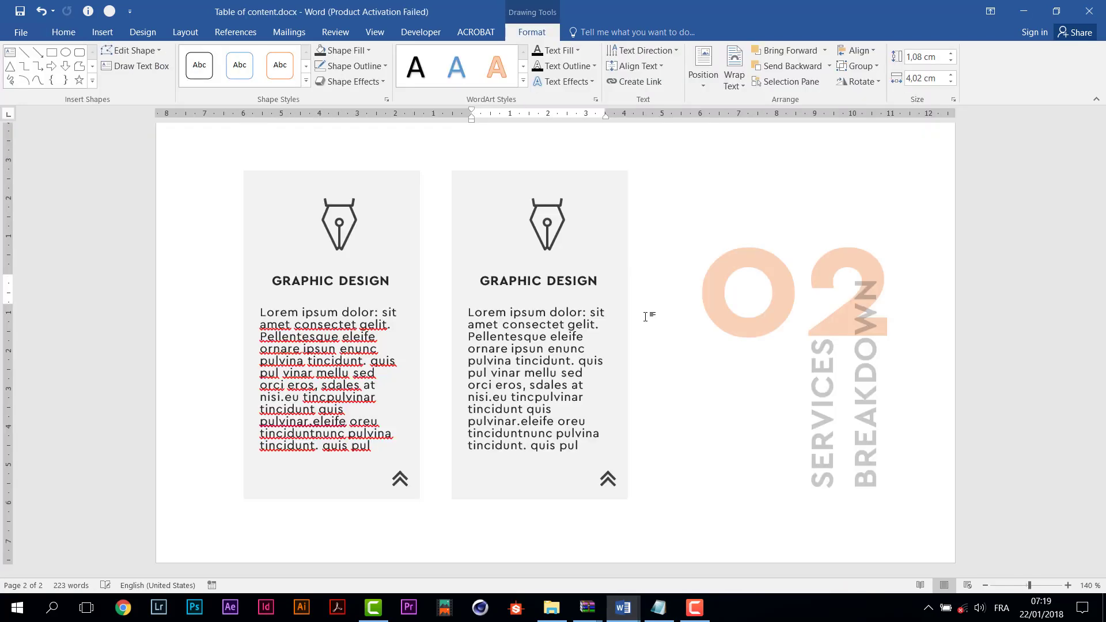
Step: Delete every part of the pen nib icon from the second services card: outline, collar, circle and centre line
click(578, 230)
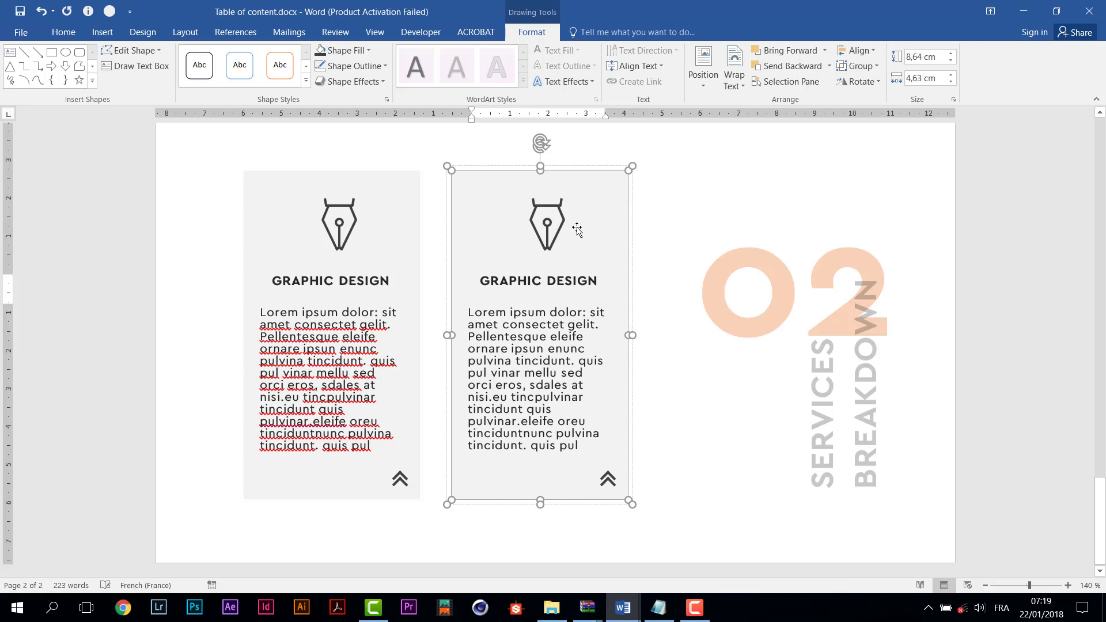
click(564, 220)
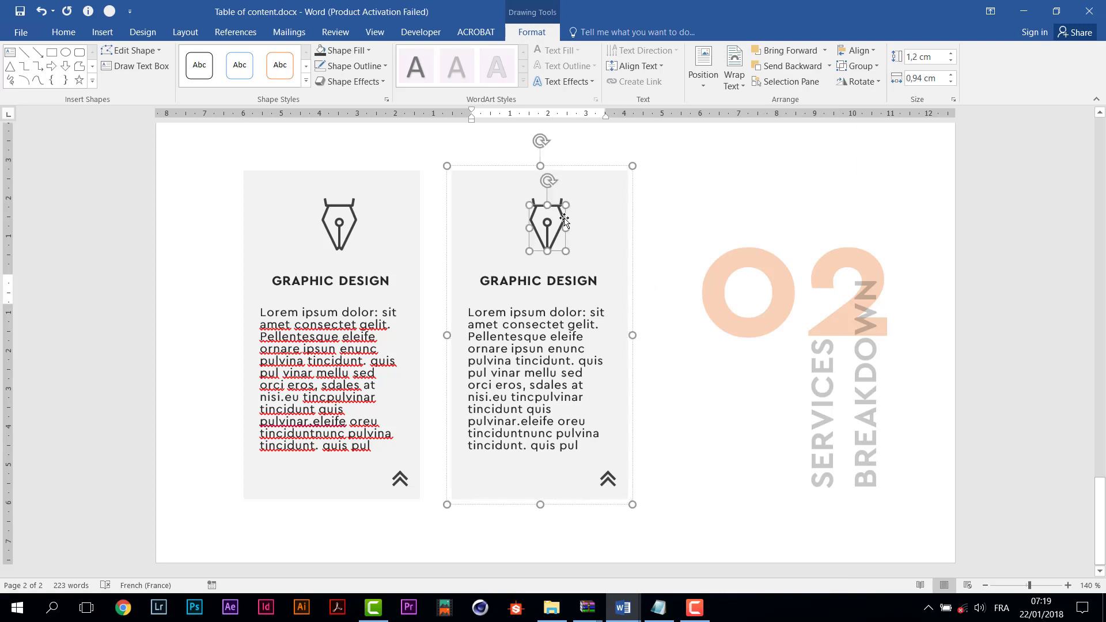
key(Delete)
click(546, 233)
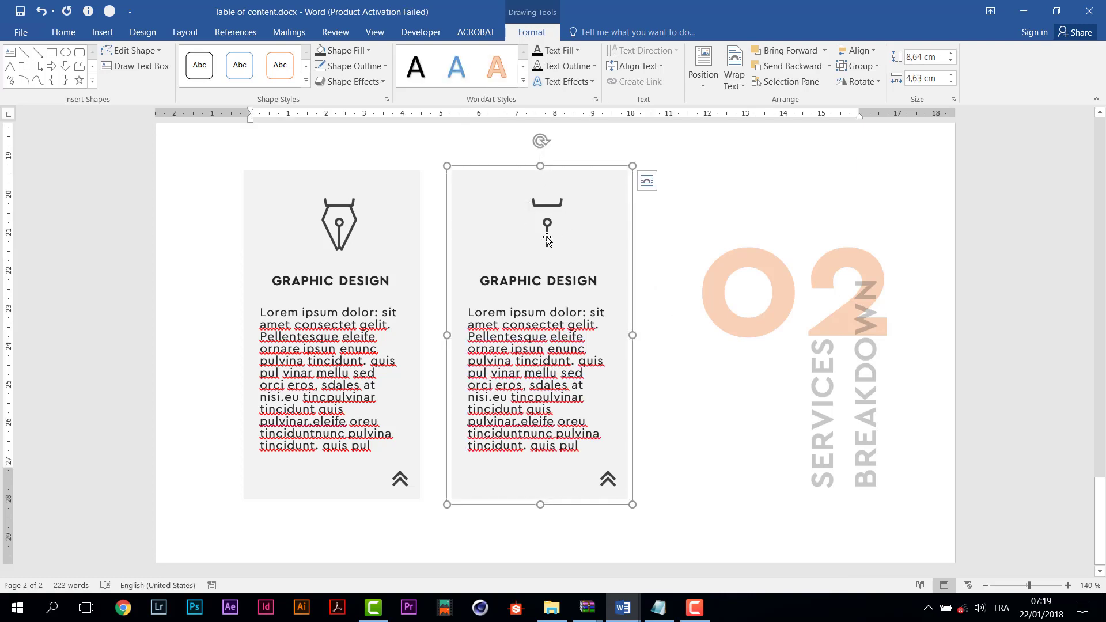
click(554, 205)
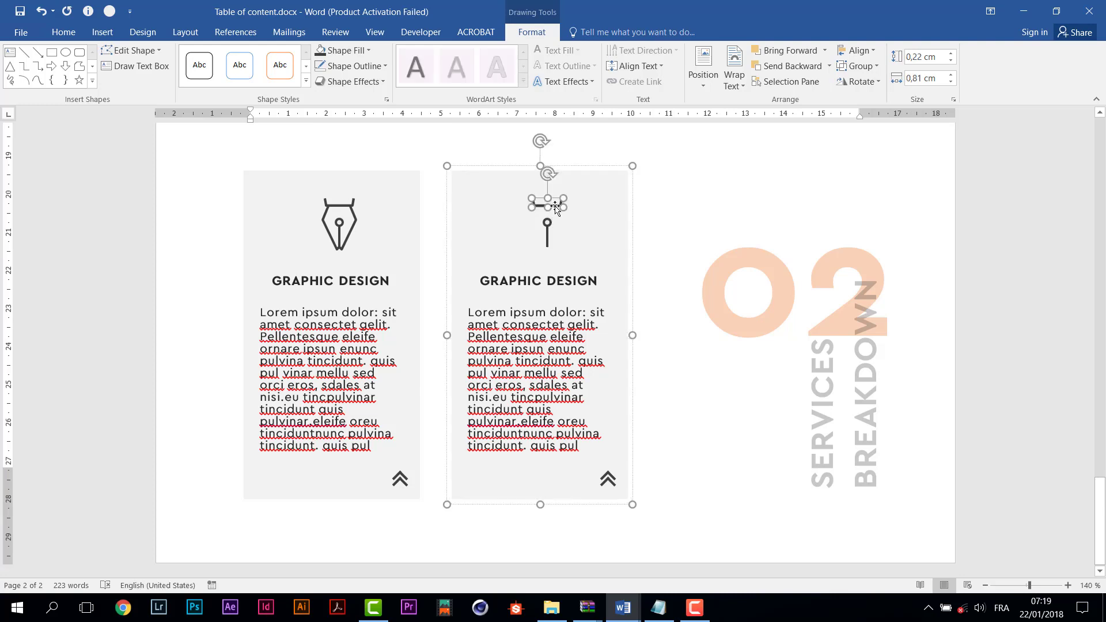
key(Delete)
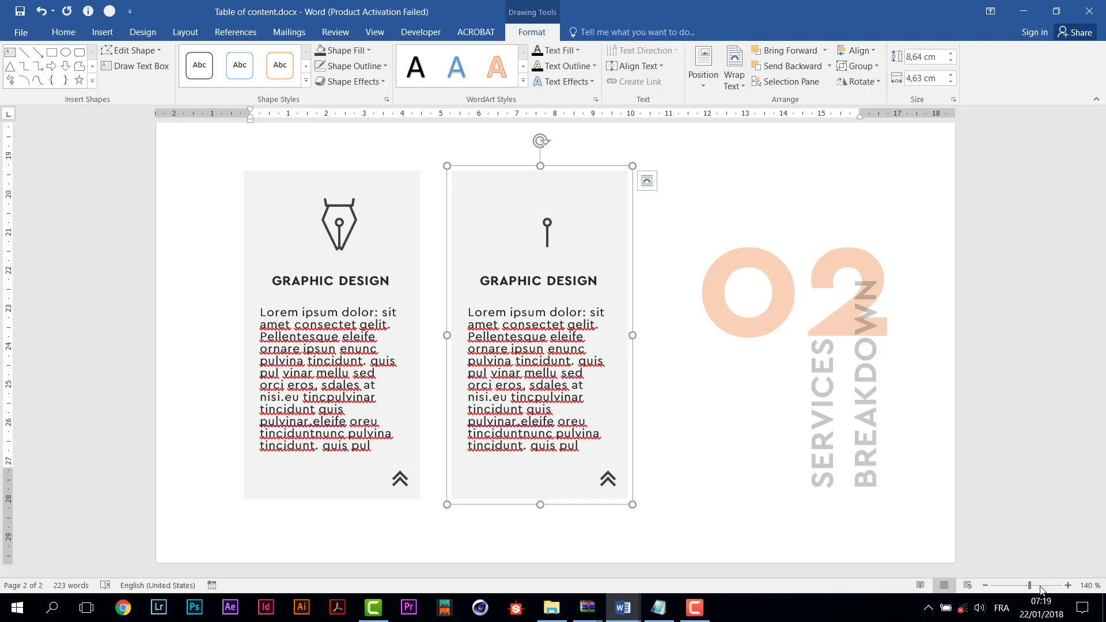
click(1040, 585)
click(624, 264)
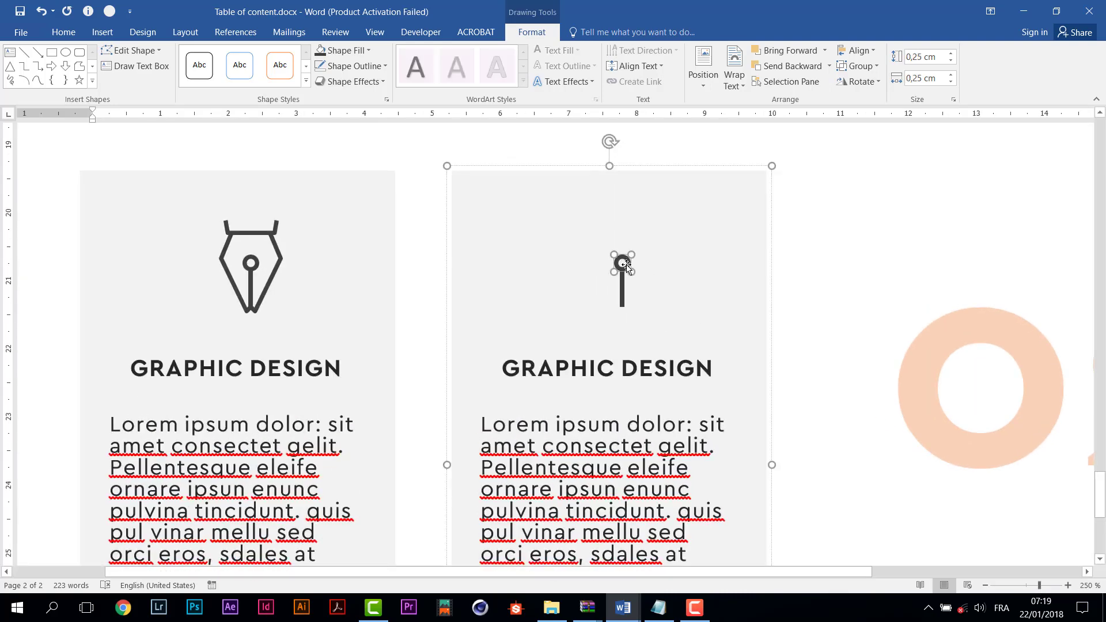
key(Delete)
click(623, 280)
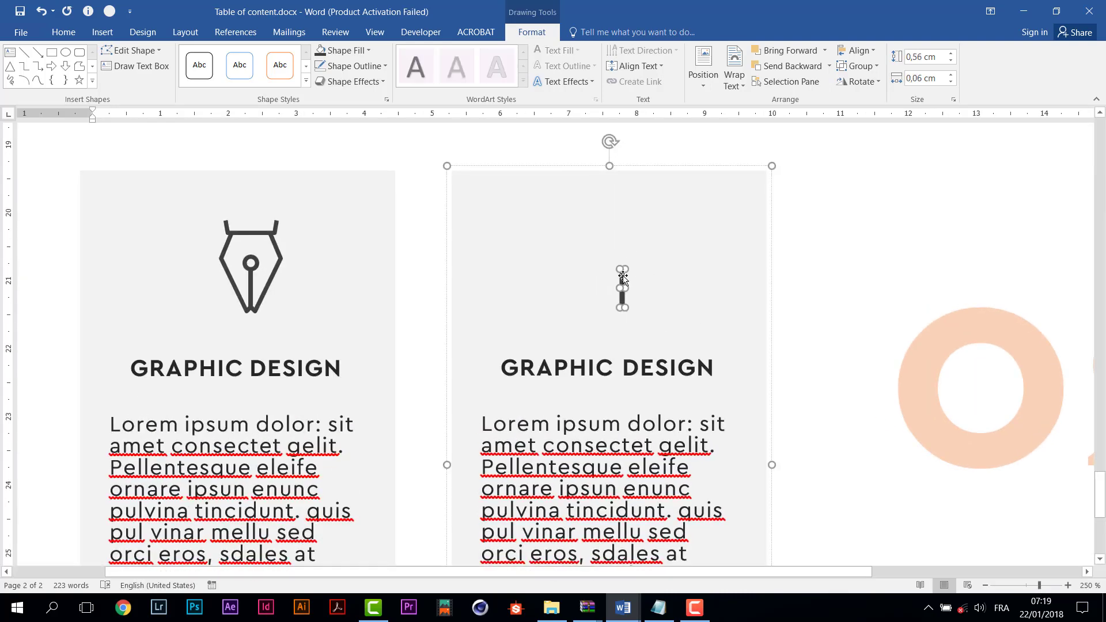
key(Delete)
Step: Paste the light bulb icon, shrink it and position it above the heading of the second services card
key(ctrl+v)
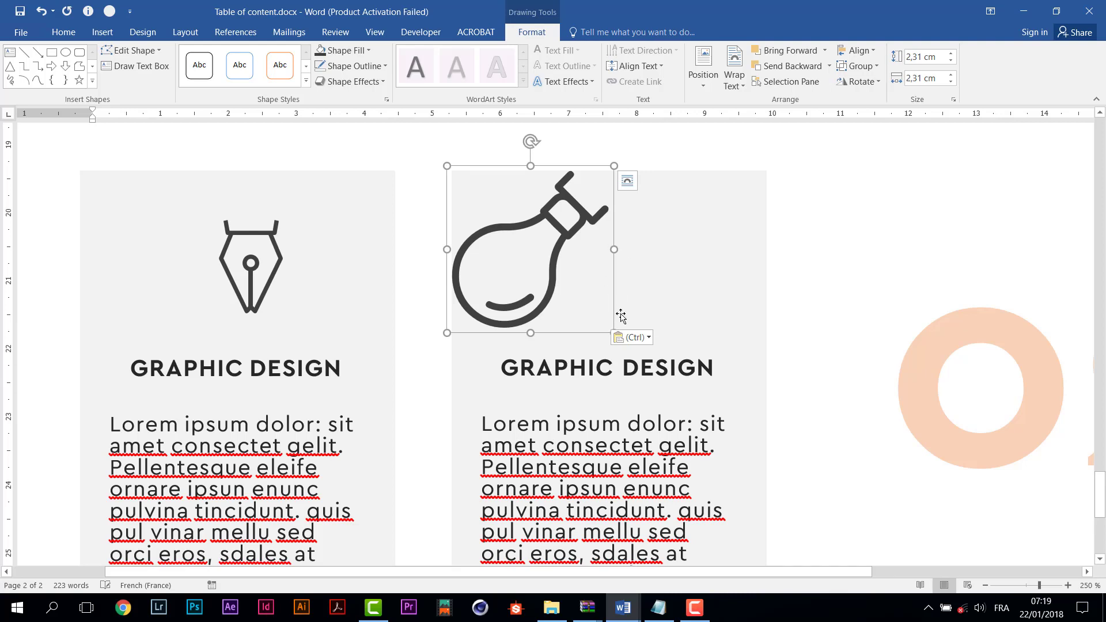
click(563, 242)
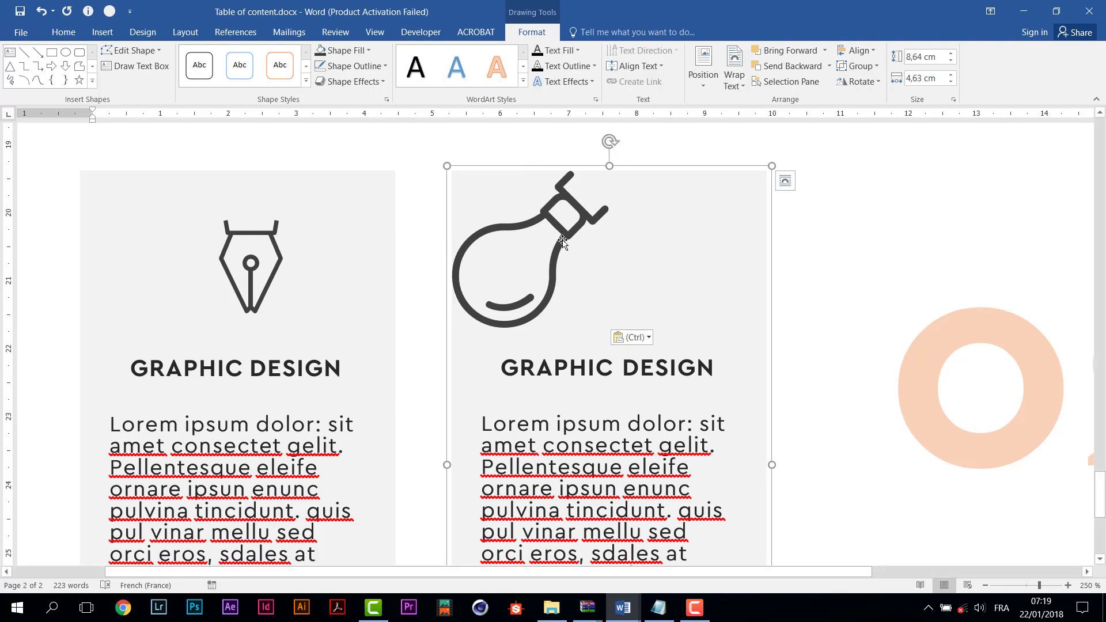
key(ctrl+z)
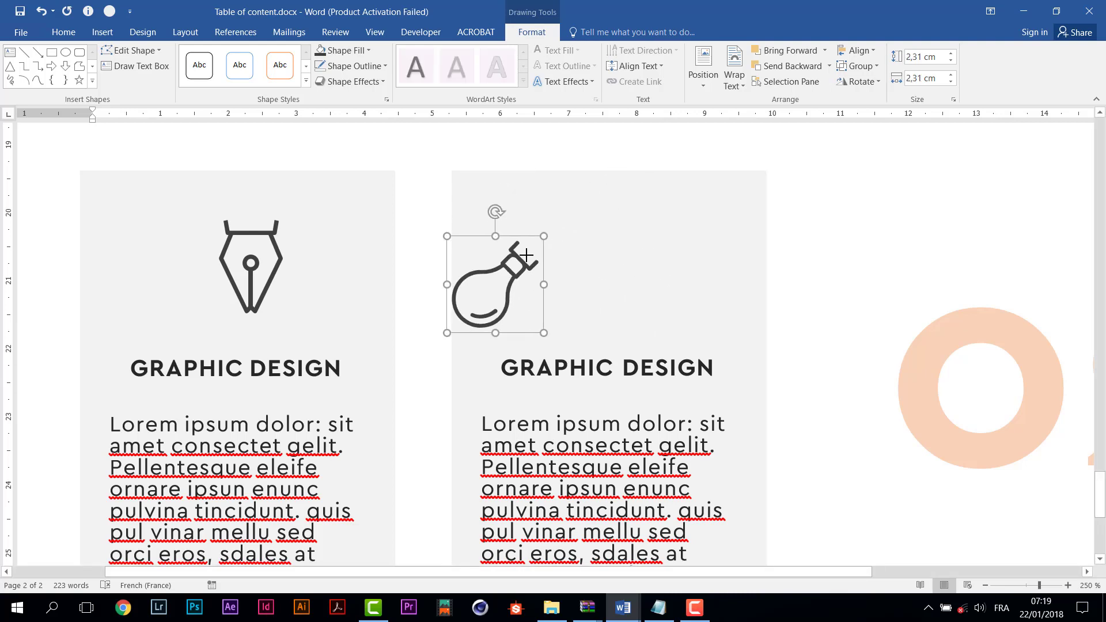
drag(494, 264, 636, 241)
Step: Replace the second card's heading with "CREATIVE IDEAS"
click(639, 368)
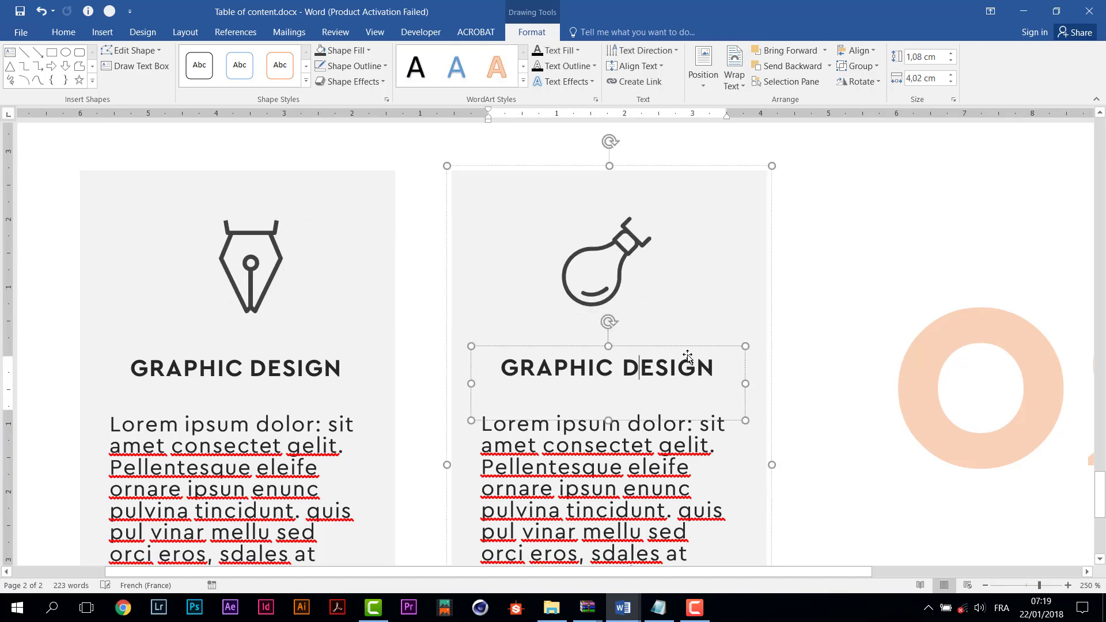
key(ctrl+a)
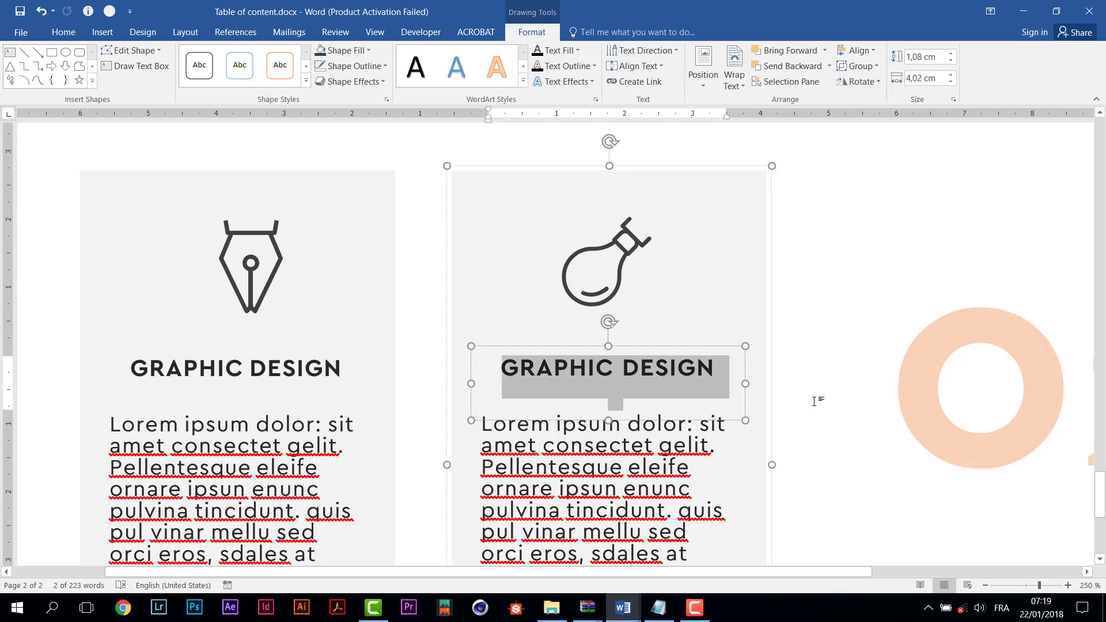
text(CREATIVE)
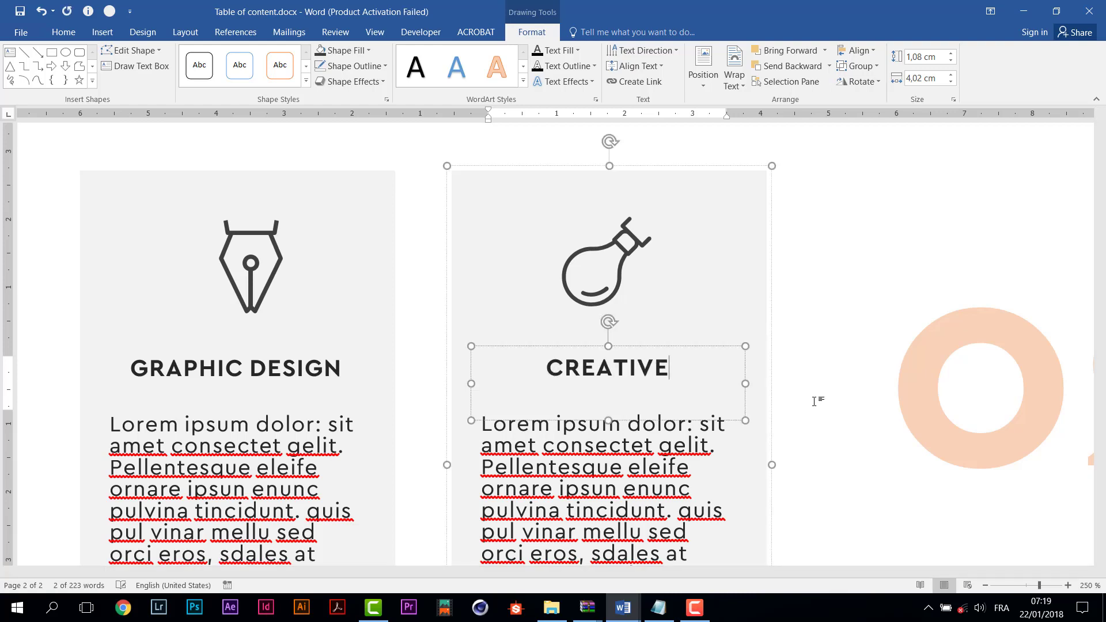
text( IDEAS)
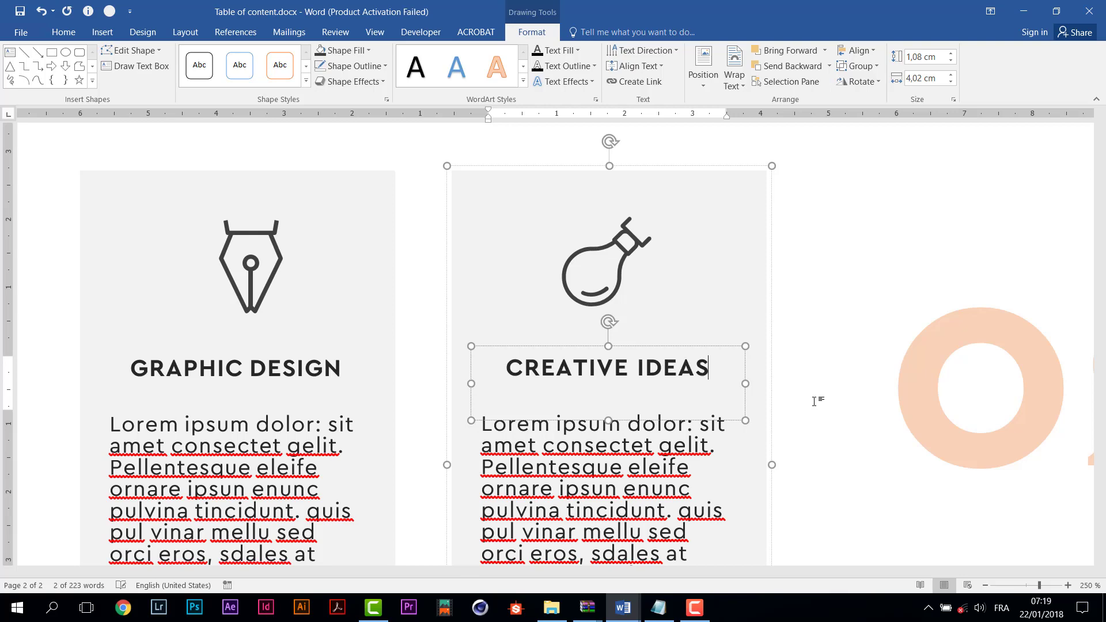
Step: Review the layout of both pages, from the table of content to the services breakdown section
drag(1040, 585, 1030, 586)
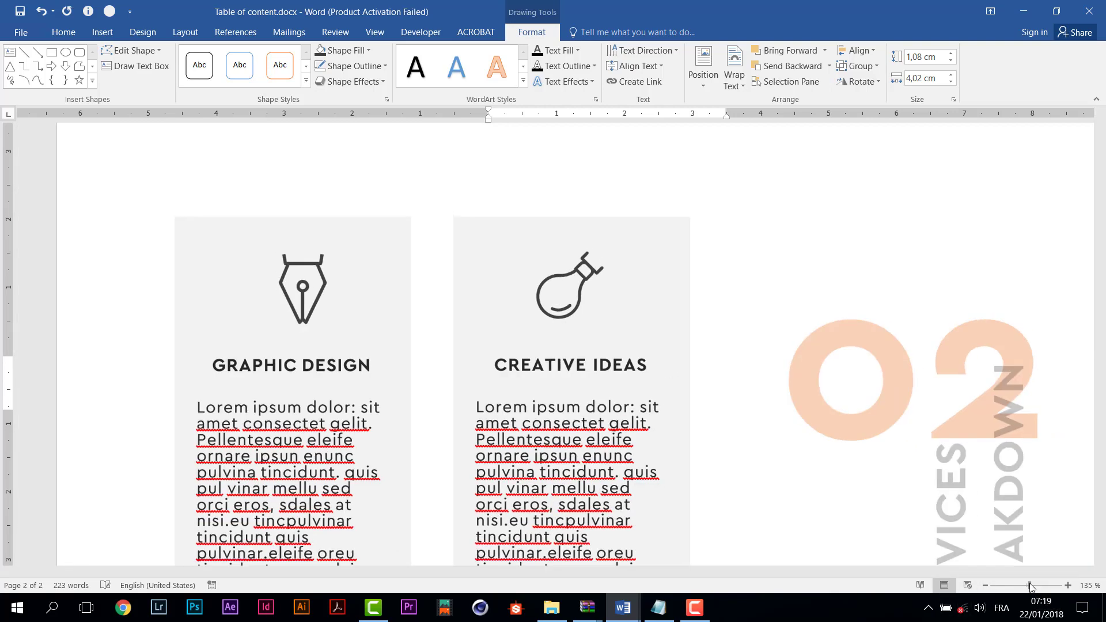
click(987, 586)
click(998, 452)
scroll(998, 452, up, 8)
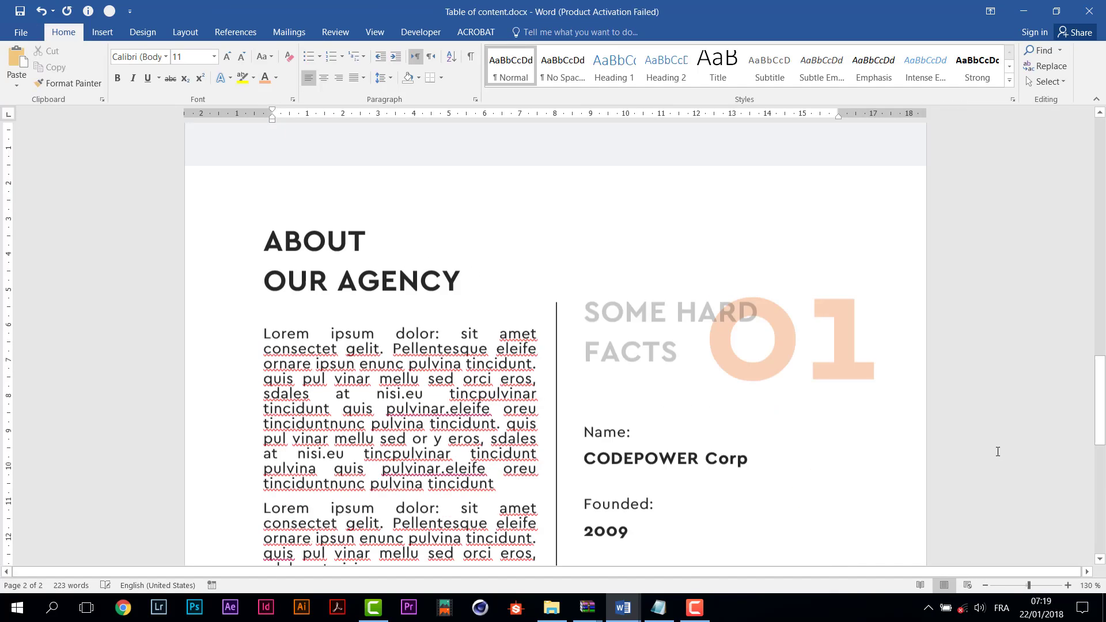
scroll(997, 452, down, 7)
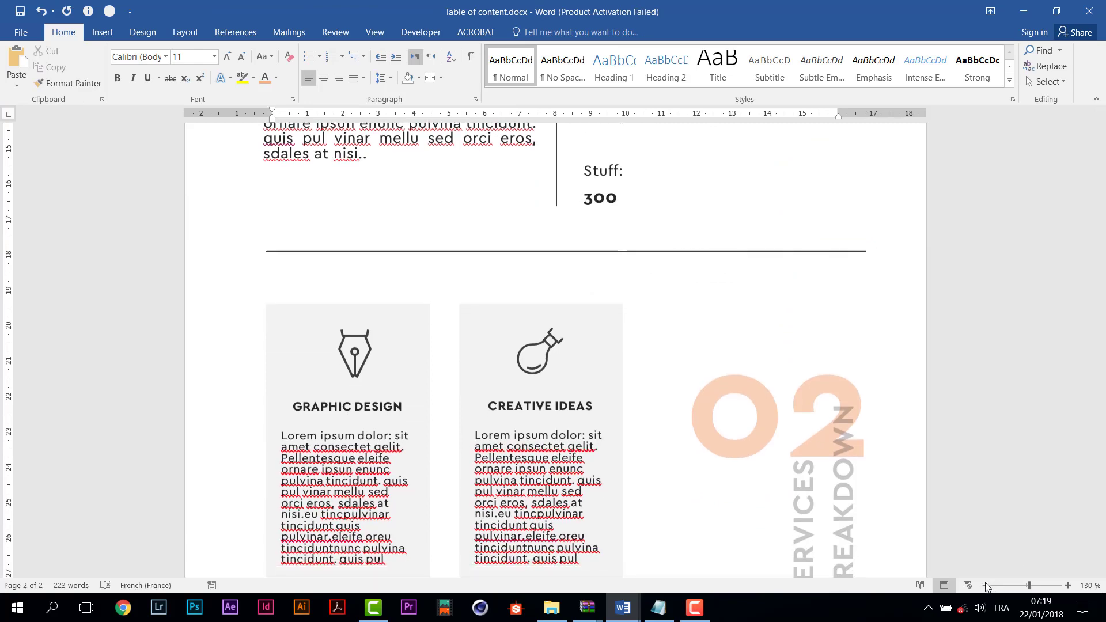
click(985, 585)
click(985, 586)
click(986, 586)
scroll(941, 424, up, 10)
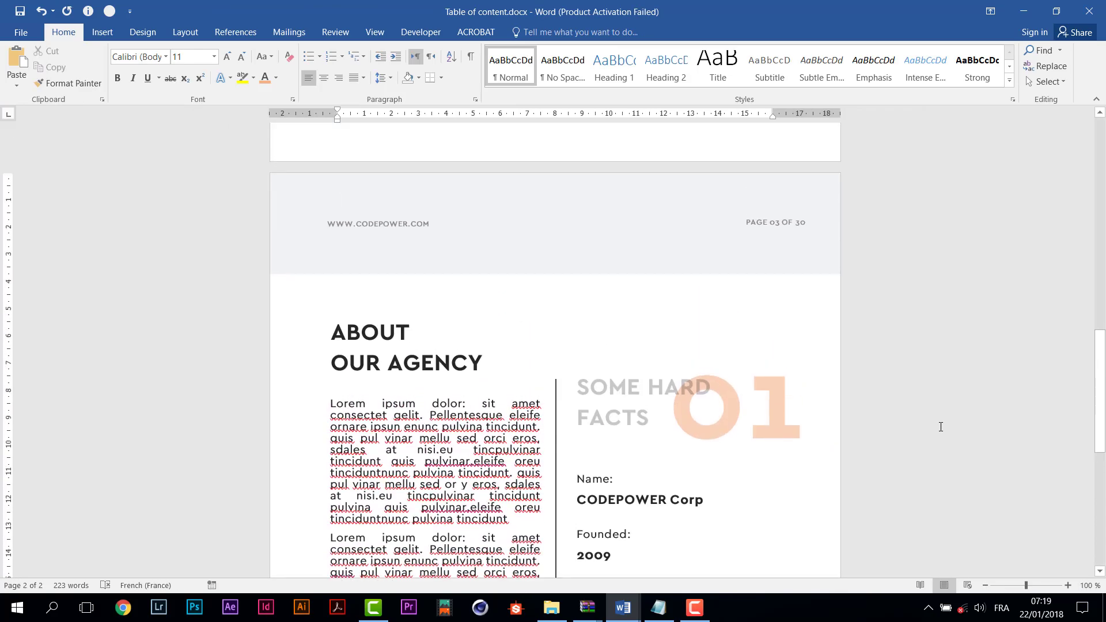
scroll(940, 427, down, 4)
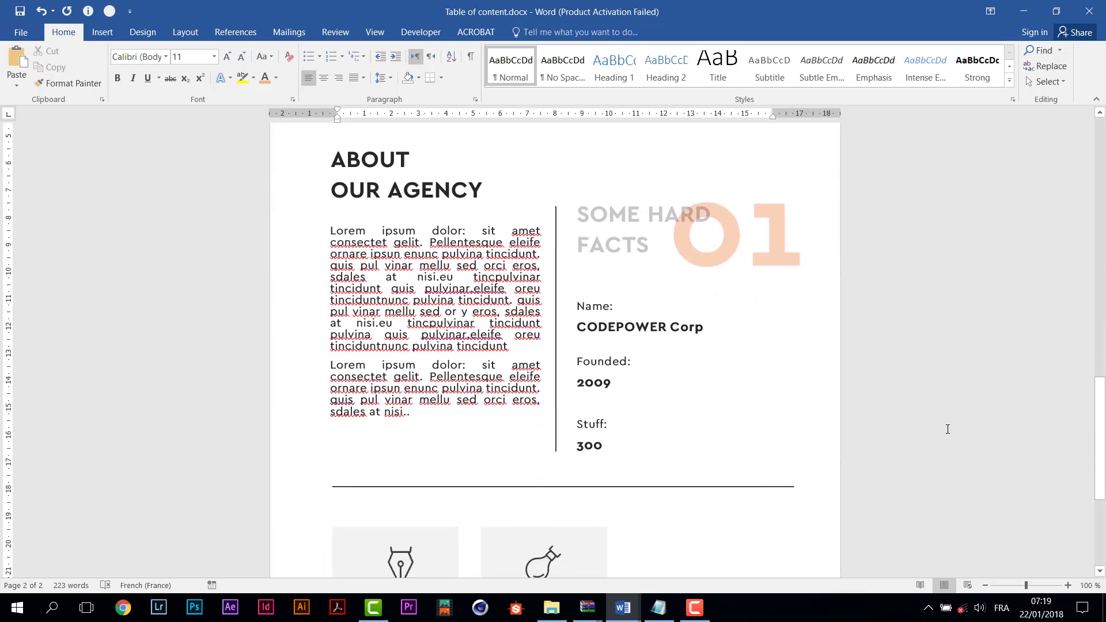
scroll(898, 420, down, 6)
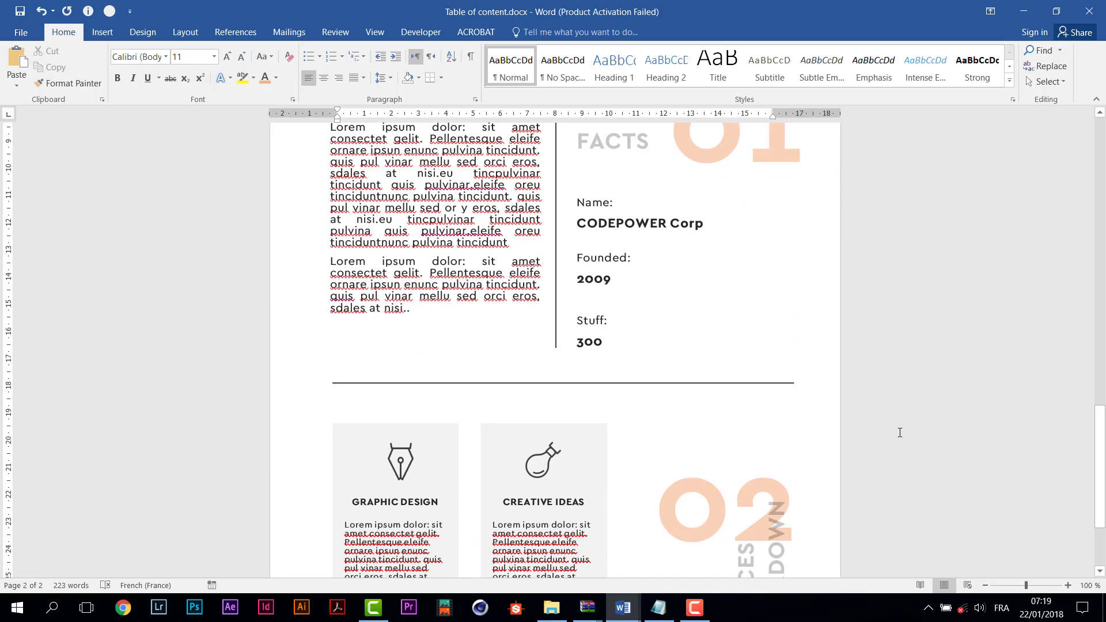
scroll(900, 432, up, 8)
scroll(901, 433, up, 1)
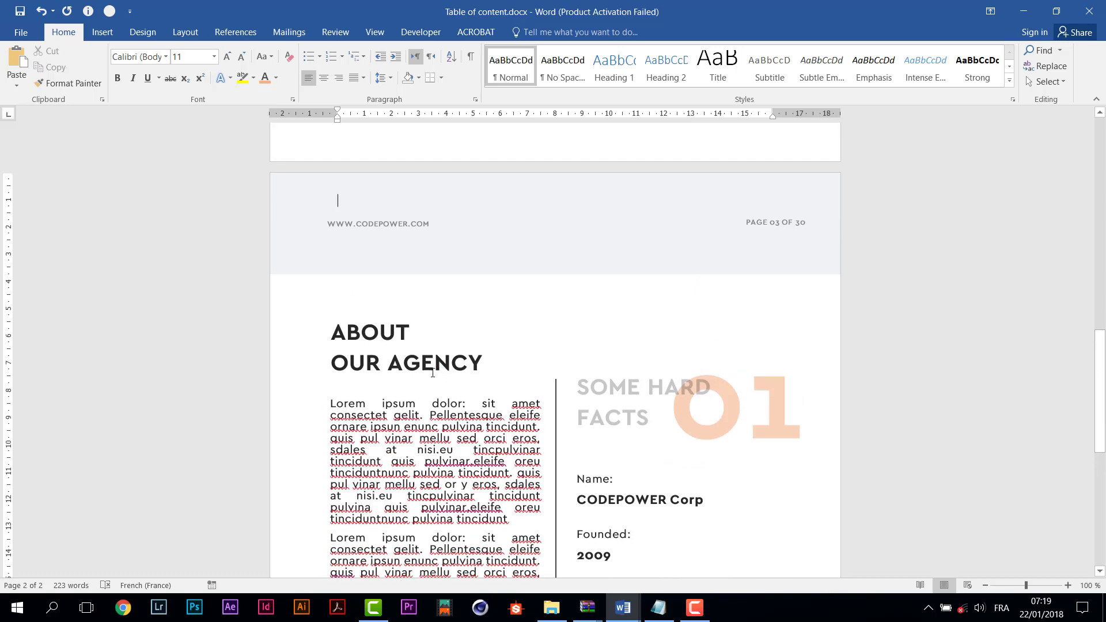
scroll(899, 348, up, 8)
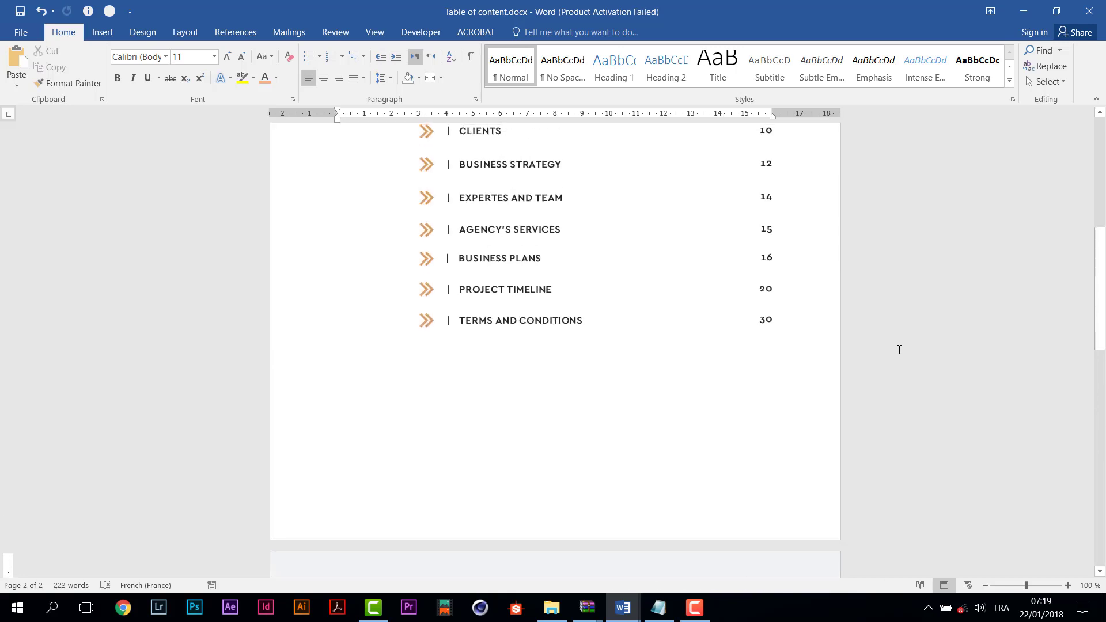
scroll(900, 350, up, 9)
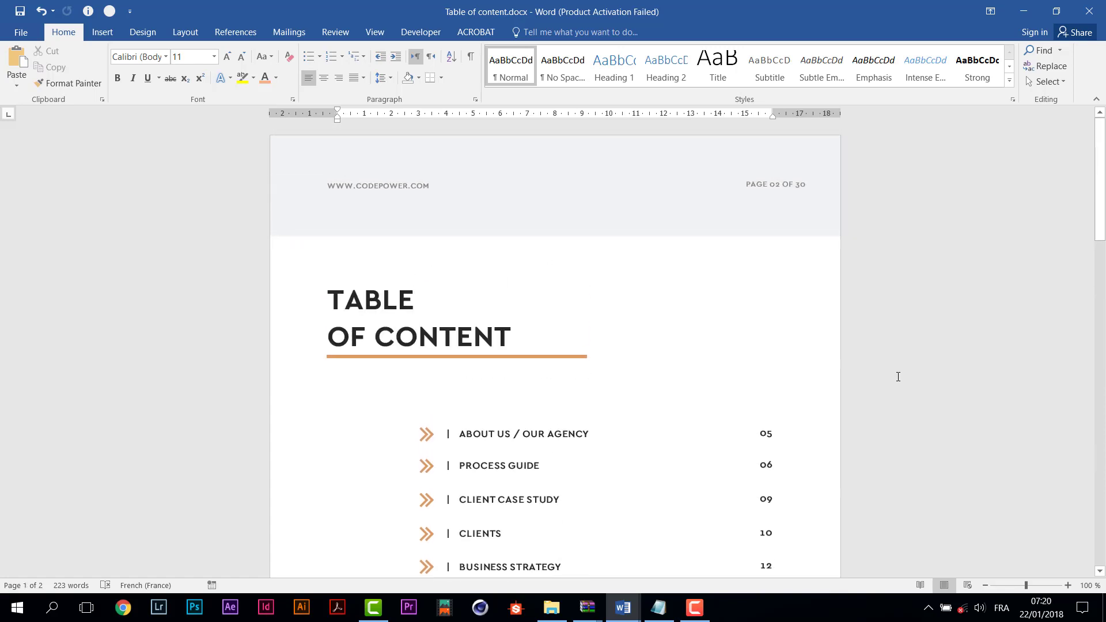
scroll(898, 377, down, 17)
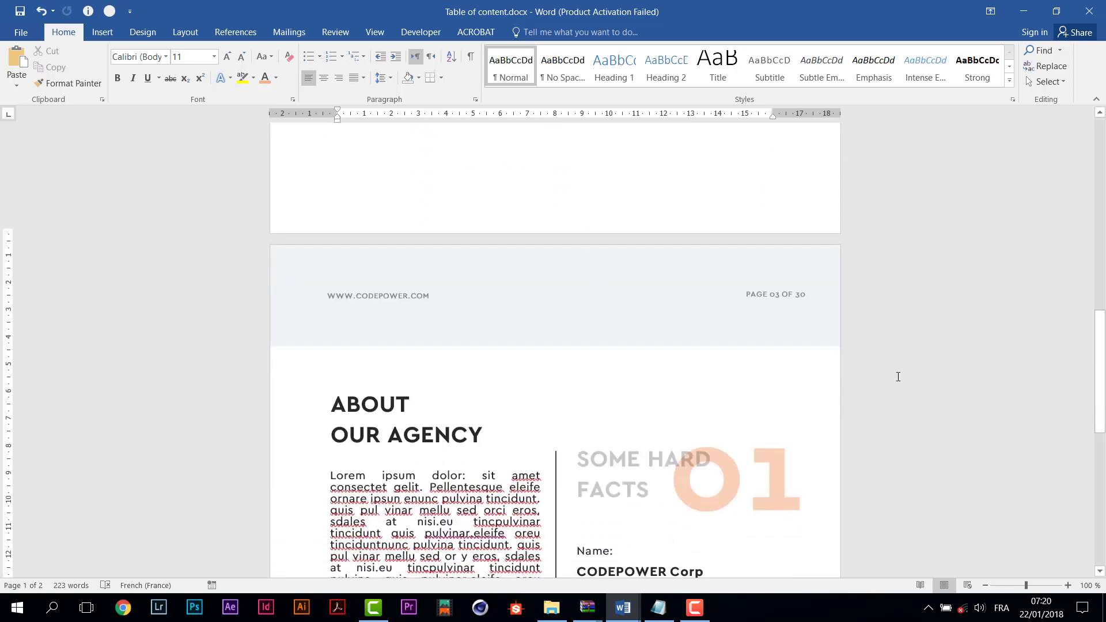
scroll(898, 377, down, 6)
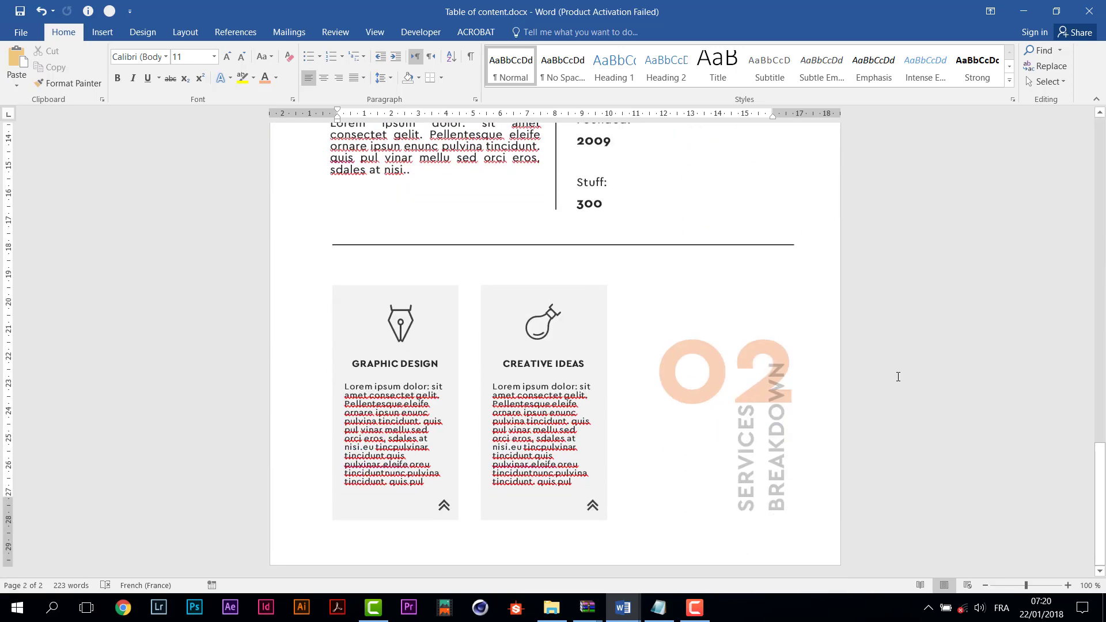